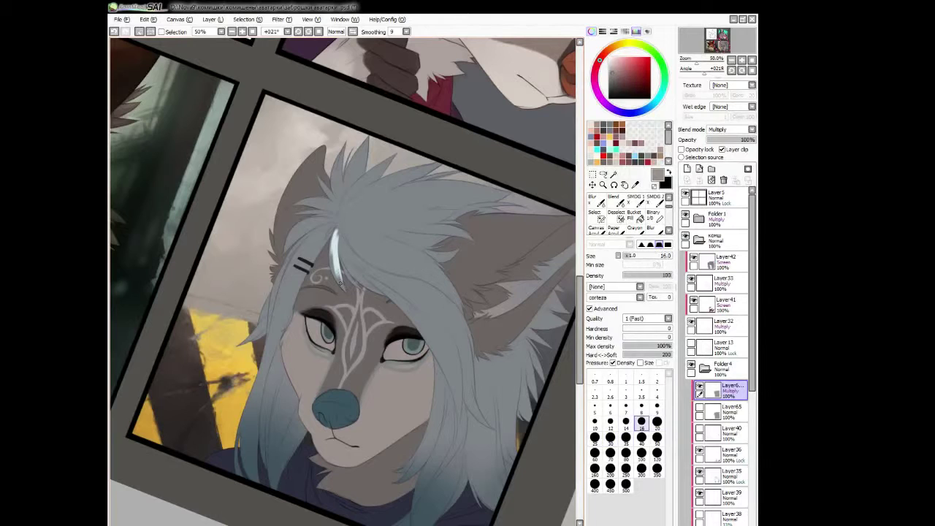
Erase the multiply shadow in narrow strands from the fringe beside the parting, reducing the corteza eraser from 14 to 8 px.
{"action": "key", "text": "bracketleft"}
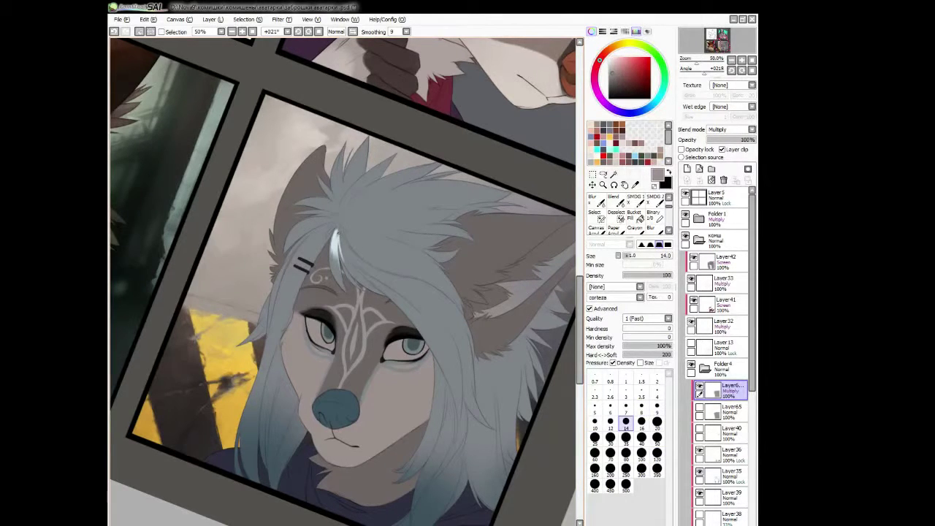
{"action": "key", "text": "bracketleft"}
{"action": "key", "text": "h"}
{"action": "key", "text": "bracketleft"}
{"action": "key", "text": "bracketleft"}
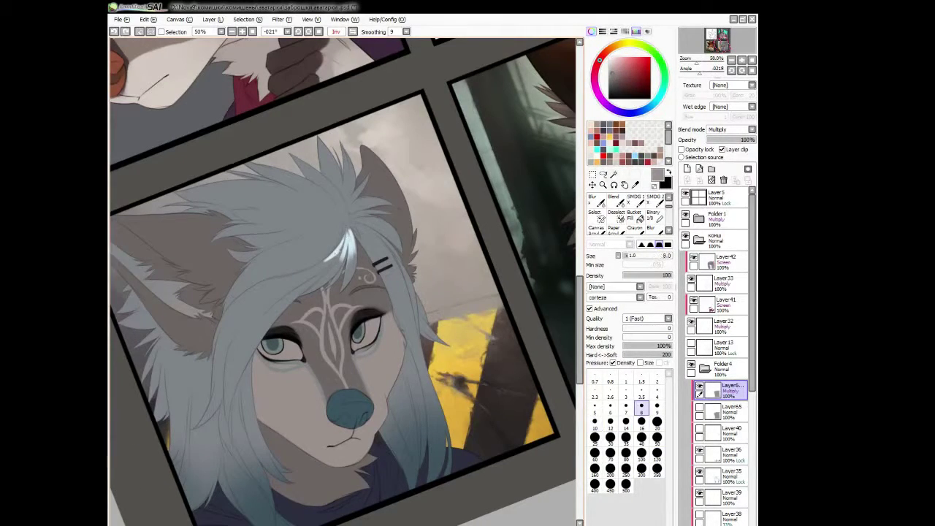
Refine the edges of the fringe highlight with finer erasing and shade its lower end with the acuarela brush at 25 px.
{"action": "key", "text": "h"}
{"action": "key", "text": "bracketleft"}
{"action": "key", "text": "bracketleft"}
{"action": "key", "text": "bracketleft"}
{"action": "key", "text": "c"}
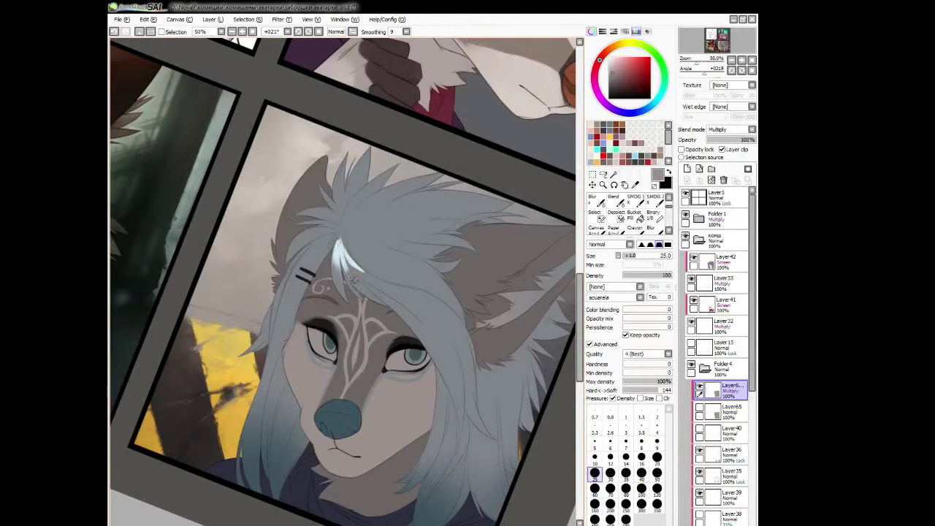
{"action": "key", "text": "Delete"}
Erase shadow from the hair on the hair-clip side of the parting with the corteza eraser at 10 px.
{"action": "key", "text": "n"}
{"action": "key", "text": "Delete"}
{"action": "key", "text": "bracketright"}
{"action": "key", "text": "bracketright"}
{"action": "key", "text": "bracketright"}
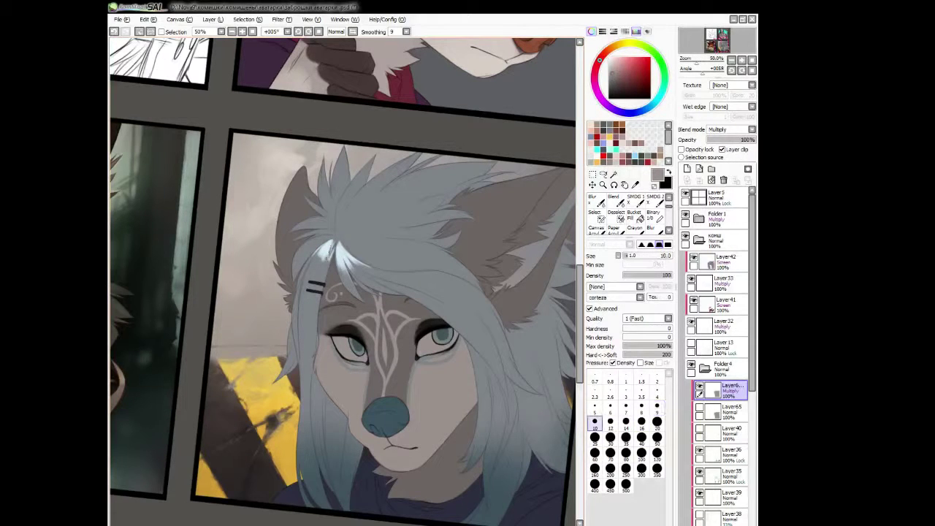
Shape the highlight strands around the parting by painting shadow back between them with the acuarela brush.
{"action": "key", "text": "c"}
{"action": "key", "text": "bracketright"}
{"action": "key", "text": "bracketright"}
{"action": "key", "text": "bracketright"}
{"action": "key", "text": "bracketleft"}
{"action": "key", "text": "bracketleft"}
{"action": "key", "text": "bracketleft"}
Erase shadow from the hair above the hair clips and shade its outer edge with the acuarela brush at 35 px.
{"action": "key", "text": "n"}
{"action": "mouse_move", "coordinate": [342, 249]}
{"action": "left_mouse_down"}
{"action": "mouse_move", "coordinate": [356, 363]}
{"action": "mouse_move", "coordinate": [385, 340]}
{"action": "left_mouse_up"}
{"action": "key", "text": "bracketright"}
{"action": "key", "text": "bracketright"}
{"action": "key", "text": "bracketright"}
{"action": "key", "text": "bracketright"}
{"action": "key", "text": "bracketright"}
{"action": "key", "text": "bracketright"}
{"action": "key", "text": "bracketright"}
{"action": "key", "text": "c"}
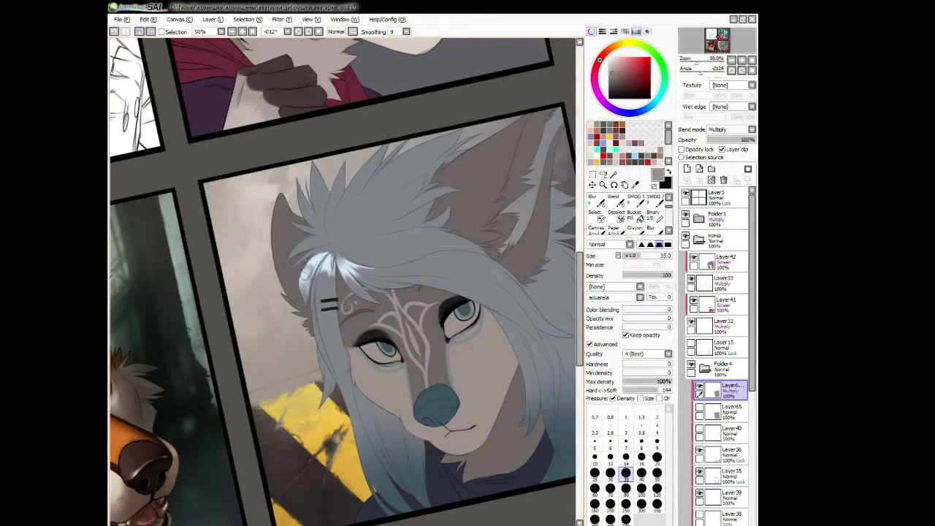
{"action": "left_click_drag", "start_coordinate": [306, 276], "coordinate": [343, 306]}
Erase shadow in broad strokes from the side lock around and below the hair clips with the corteza eraser.
{"action": "key", "text": "n"}
{"action": "key", "text": "bracketleft"}
{"action": "key", "text": "bracketleft"}
{"action": "key", "text": "bracketleft"}
{"action": "key", "text": "bracketleft"}
{"action": "key", "text": "bracketleft"}
{"action": "key", "text": "bracketleft"}
{"action": "key", "text": "bracketleft"}
{"action": "key", "text": "bracketright"}
{"action": "key", "text": "bracketright"}
{"action": "key", "text": "bracketright"}
{"action": "key", "text": "bracketright"}
{"action": "key", "text": "bracketright"}
{"action": "key", "text": "bracketright"}
{"action": "key", "text": "bracketright"}
{"action": "key", "text": "bracketright"}
{"action": "key", "text": "bracketright"}
{"action": "key", "text": "bracketright"}
{"action": "key", "text": "bracketright"}
{"action": "left_click_drag", "start_coordinate": [312, 279], "coordinate": [330, 281]}
{"action": "left_click_drag", "start_coordinate": [285, 350], "coordinate": [327, 272]}
Carve finer highlight strands into the side lock below the hair clips with the corteza eraser at 12 px.
{"action": "key", "text": "bracketleft"}
{"action": "key", "text": "bracketleft"}
{"action": "key", "text": "bracketleft"}
{"action": "key", "text": "bracketleft"}
{"action": "key", "text": "bracketleft"}
{"action": "key", "text": "bracketleft"}
{"action": "key", "text": "bracketleft"}
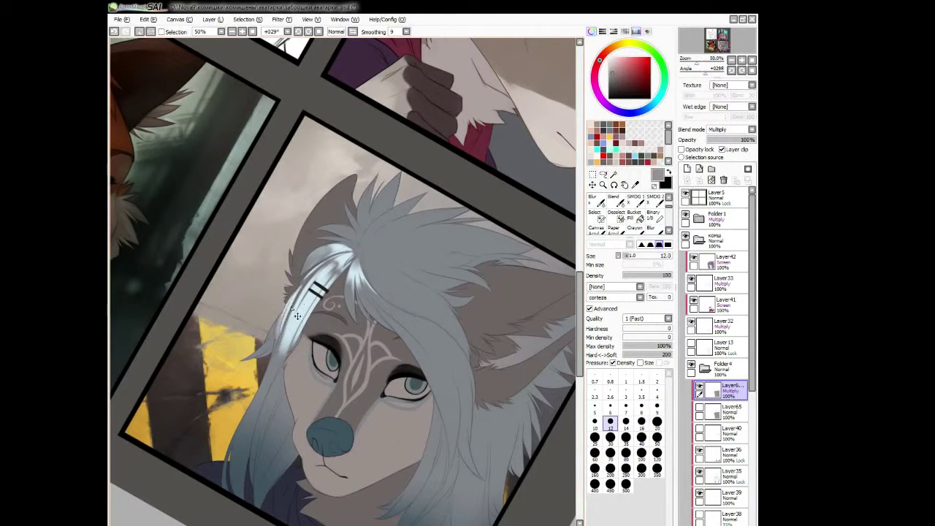
{"action": "left_click_drag", "start_coordinate": [298, 315], "coordinate": [321, 307]}
Extend thin highlight strands to the pointed tip of the side lock, using the corteza eraser at 12 and 10 px.
{"action": "key", "text": "bracketleft"}
{"action": "key", "text": "bracketleft"}
{"action": "key", "text": "bracketleft"}
{"action": "key", "text": "h"}
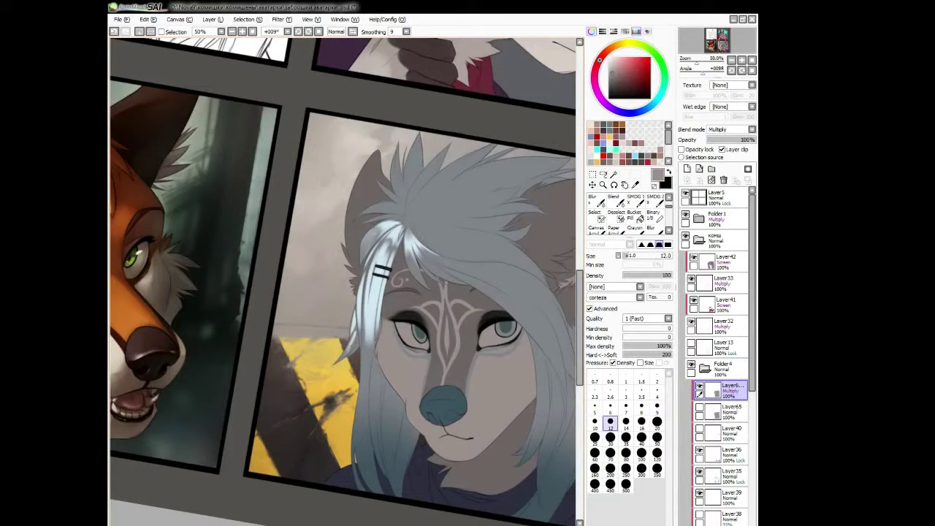
{"action": "key", "text": "bracketright"}
{"action": "key", "text": "h"}
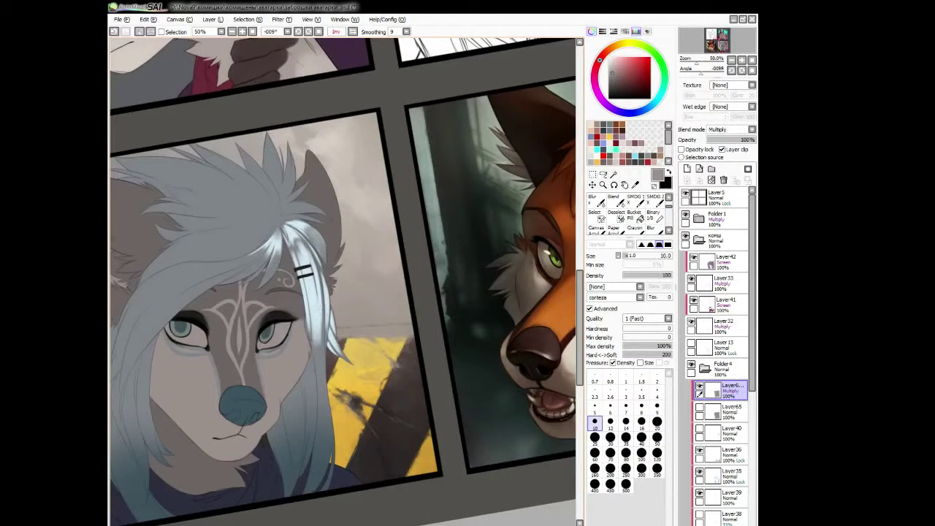
Paint shadow back over the tip of the side lock with a large acuarela brush, starting at 70 px.
{"action": "key", "text": "c"}
{"action": "key", "text": "bracketright"}
{"action": "key", "text": "bracketright"}
{"action": "key", "text": "bracketright"}
{"action": "key", "text": "bracketright"}
{"action": "key", "text": "bracketright"}
{"action": "key", "text": "bracketright"}
{"action": "key", "text": "bracketright"}
{"action": "key", "text": "bracketright"}
{"action": "key", "text": "bracketright"}
{"action": "key", "text": "bracketright"}
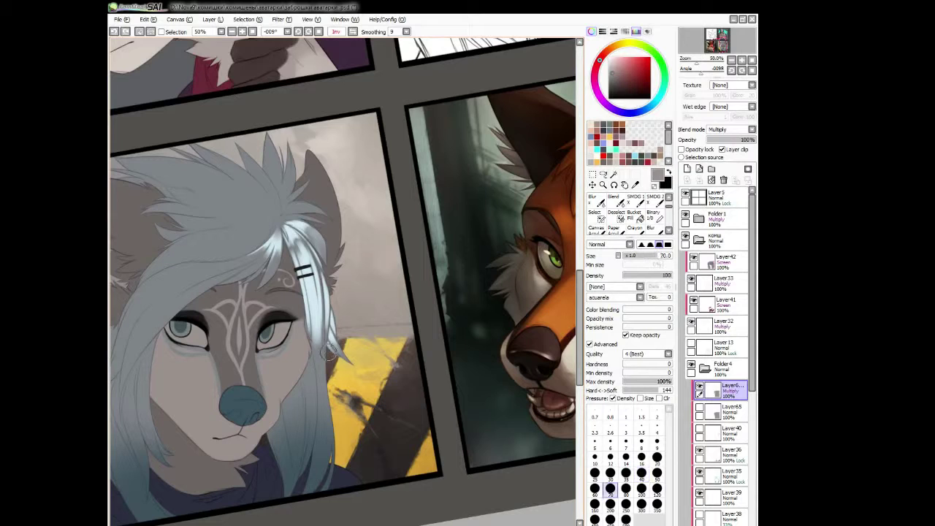
{"action": "key", "text": "bracketleft"}
{"action": "key", "text": "bracketleft"}
{"action": "key", "text": "bracketleft"}
{"action": "key", "text": "h"}
{"action": "left_click_drag", "start_coordinate": [333, 350], "coordinate": [295, 383]}
Separate the side lock's highlight strands with thin shadow strokes, reducing the acuarela brush to 8 px.
{"action": "key", "text": "bracketleft"}
{"action": "key", "text": "bracketleft"}
{"action": "key", "text": "bracketleft"}
{"action": "key", "text": "bracketleft"}
{"action": "key", "text": "bracketleft"}
{"action": "key", "text": "bracketleft"}
{"action": "key", "text": "bracketleft"}
{"action": "key", "text": "bracketleft"}
{"action": "key", "text": "bracketleft"}
{"action": "key", "text": "bracketleft"}
{"action": "key", "text": "bracketleft"}
{"action": "key", "text": "bracketleft"}
{"action": "key", "text": "bracketleft"}
{"action": "key", "text": "bracketleft"}
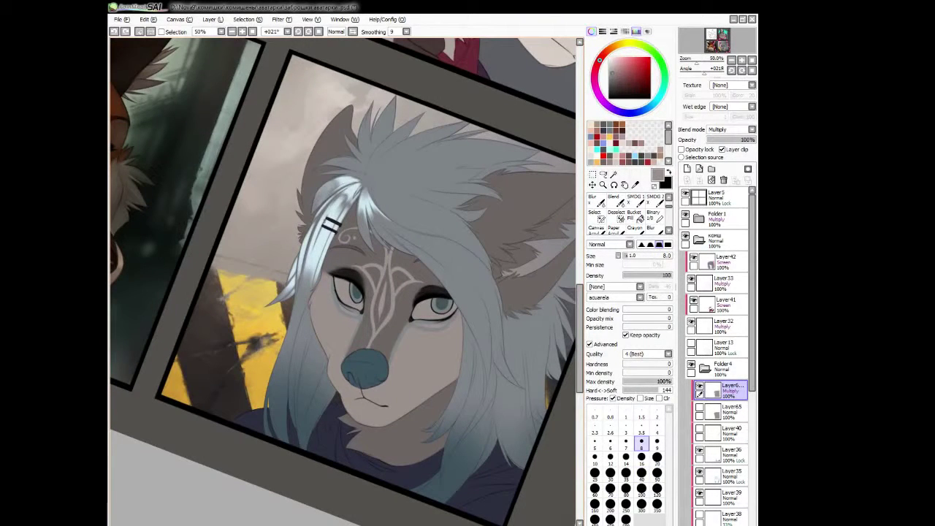
Soften the side lock's highlights below the hair clips with the Blur brush at 50 px.
{"action": "key", "text": "b"}
{"action": "key", "text": "bracketleft"}
{"action": "key", "text": "bracketleft"}
{"action": "key", "text": "bracketleft"}
{"action": "key", "text": "bracketleft"}
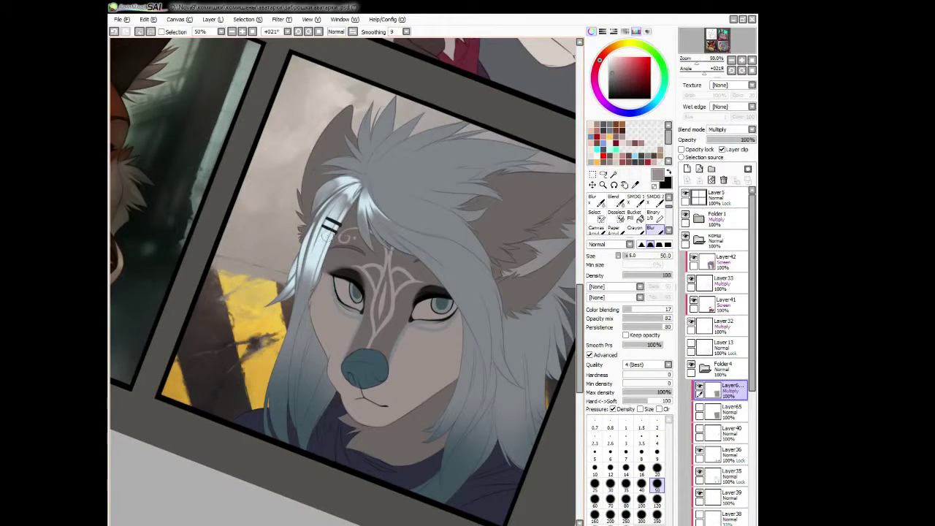
Touch up the side lock's shading and erase shadow along the outer edge of the long lower lock at 25 px.
{"action": "key", "text": "c"}
{"action": "left_click_drag", "start_coordinate": [294, 251], "coordinate": [236, 418]}
{"action": "key", "text": "bracketright"}
{"action": "key", "text": "bracketright"}
{"action": "key", "text": "n"}
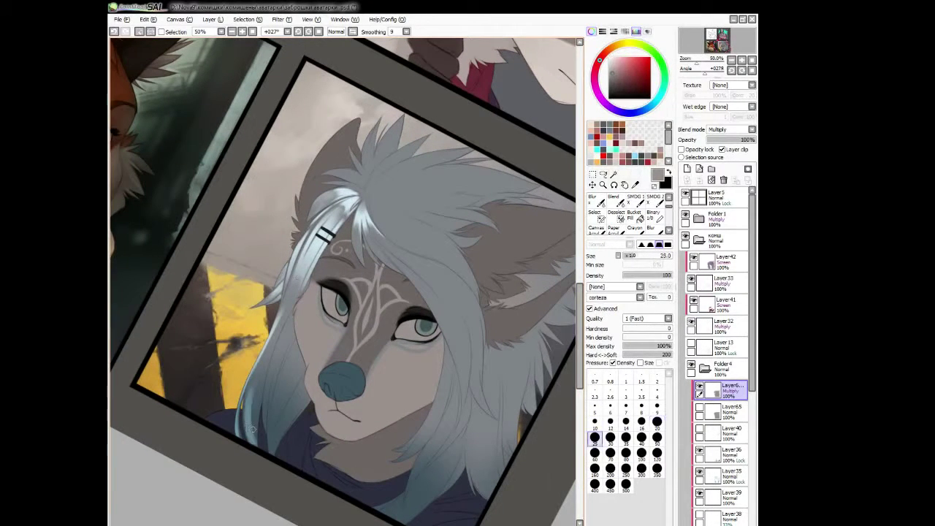
Erase narrow strands of shadow along the long lower lock, reducing the corteza eraser from 14 to 8 px.
{"action": "key", "text": "bracketleft"}
{"action": "key", "text": "bracketleft"}
{"action": "key", "text": "bracketleft"}
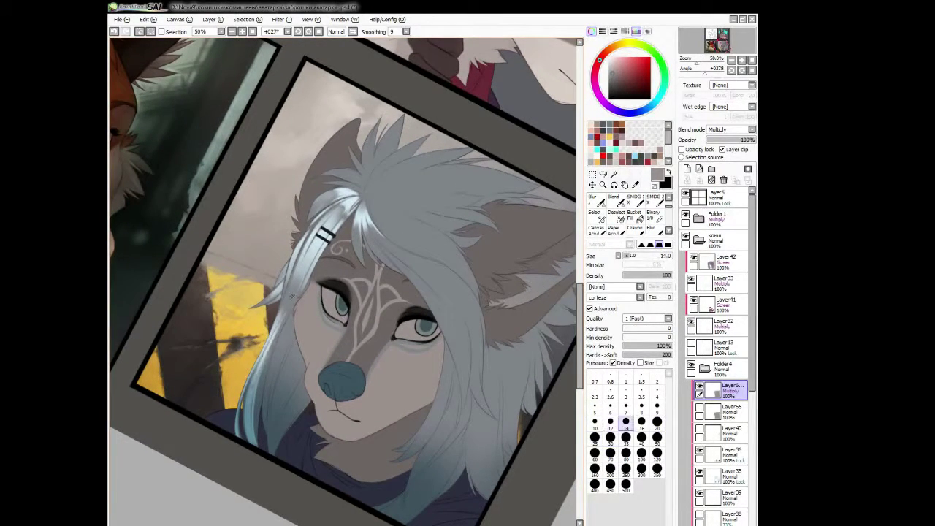
{"action": "left_click_drag", "start_coordinate": [270, 345], "coordinate": [249, 388]}
{"action": "key", "text": "bracketright"}
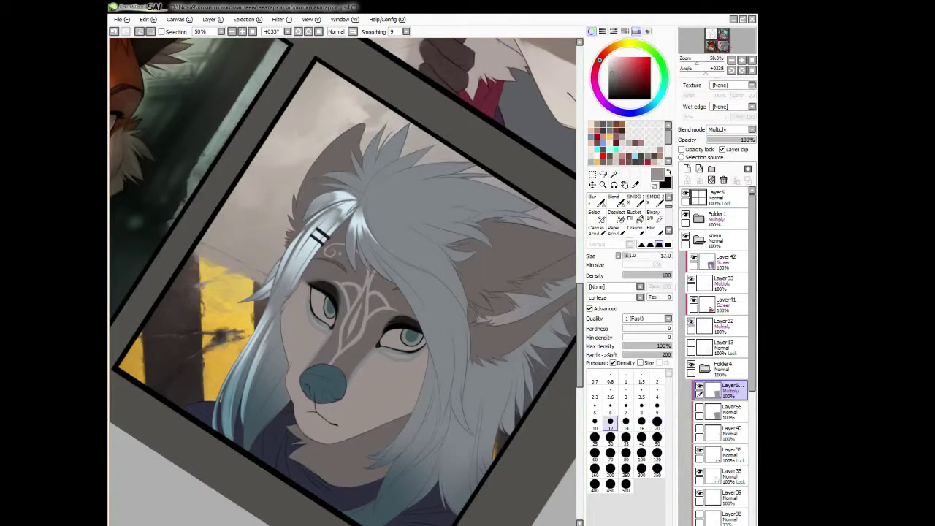
{"action": "scroll", "coordinate": [303, 425], "scroll_direction": "down", "scroll_amount": 1}
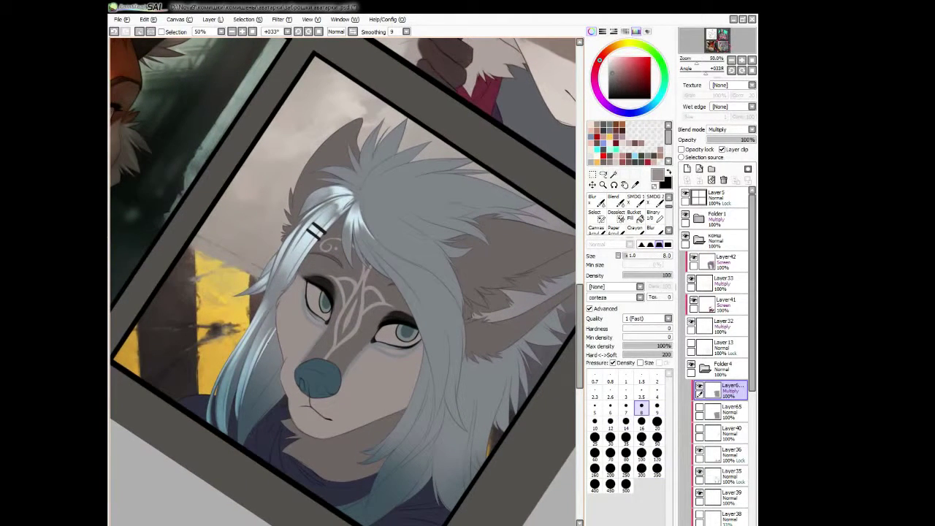
Shade the outer edge of the long lower lock with the acuarela brush at 80 px.
{"action": "key", "text": "c"}
{"action": "key", "text": "bracketright"}
{"action": "key", "text": "bracketright"}
{"action": "key", "text": "bracketright"}
{"action": "key", "text": "bracketright"}
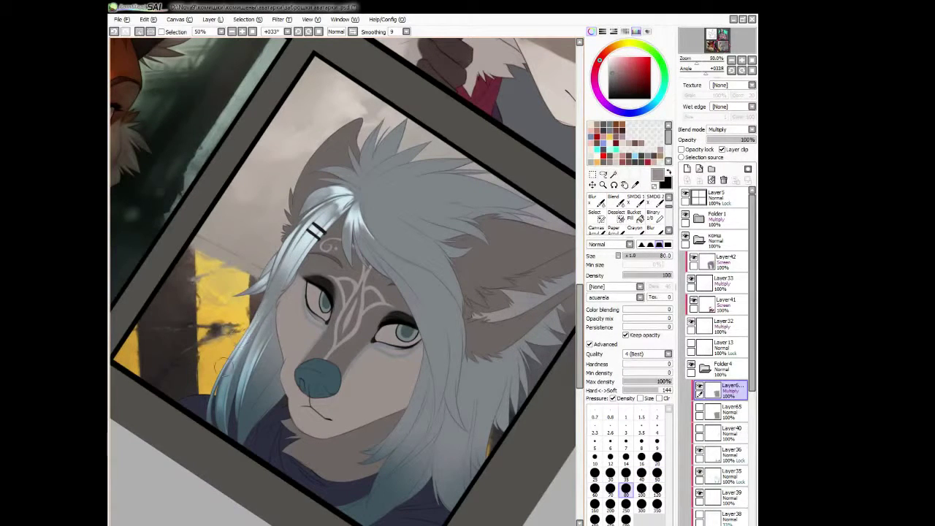
Brighten the long lower lock by erasing more shadow strands with the corteza eraser at 20 and 10 px.
{"action": "key", "text": "b"}
{"action": "key", "text": "bracketleft"}
{"action": "key", "text": "bracketleft"}
{"action": "key", "text": "bracketleft"}
{"action": "key", "text": "bracketright"}
{"action": "key", "text": "bracketright"}
{"action": "key", "text": "bracketright"}
{"action": "key", "text": "h"}
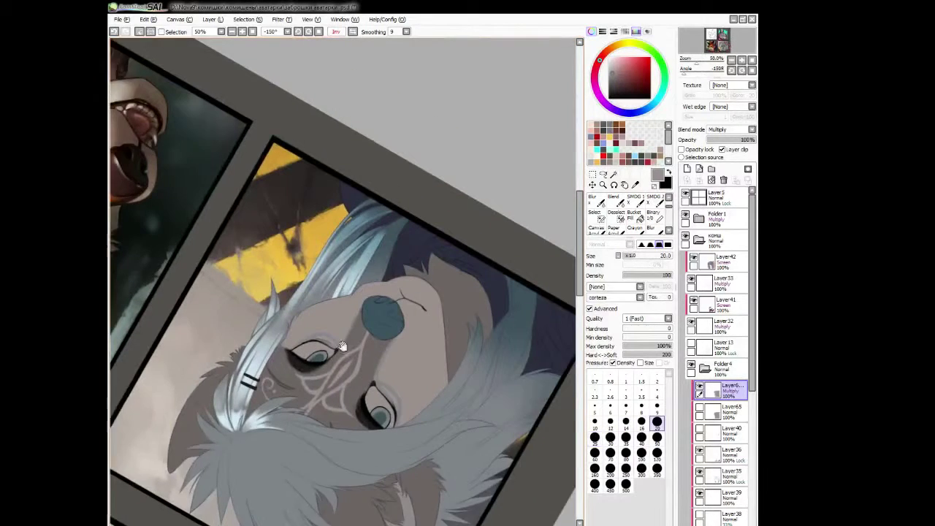
{"action": "key", "text": "Delete"}
{"action": "key", "text": "bracketright"}
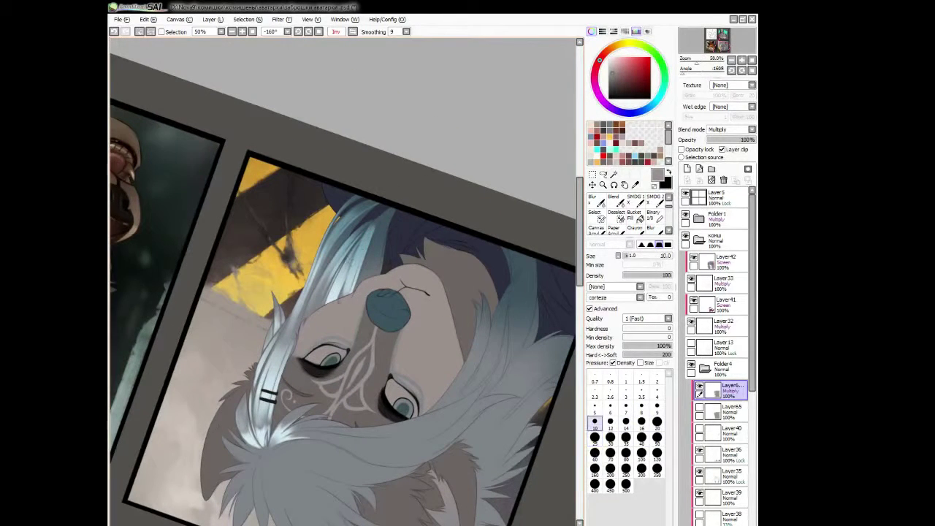
Paint shadow back between the lower lock's highlight strands with the acuarela brush at 40 px.
{"action": "key", "text": "c"}
{"action": "key", "text": "bracketleft"}
{"action": "key", "text": "bracketleft"}
{"action": "key", "text": "bracketleft"}
{"action": "key", "text": "bracketleft"}
{"action": "key", "text": "h"}
{"action": "left_click_drag", "start_coordinate": [358, 277], "coordinate": [340, 309]}
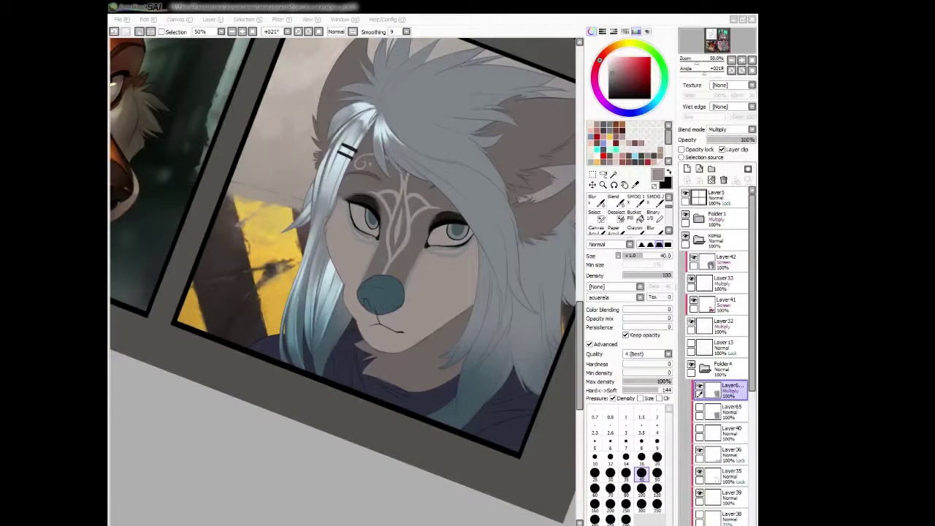
Erase shadow along the inner edge of the long lower lock with the corteza eraser at 35 px and smaller sizes.
{"action": "left_click_drag", "start_coordinate": [367, 380], "coordinate": [344, 390]}
{"action": "key", "text": "v"}
{"action": "key", "text": "bracketright"}
{"action": "key", "text": "bracketright"}
{"action": "key", "text": "bracketright"}
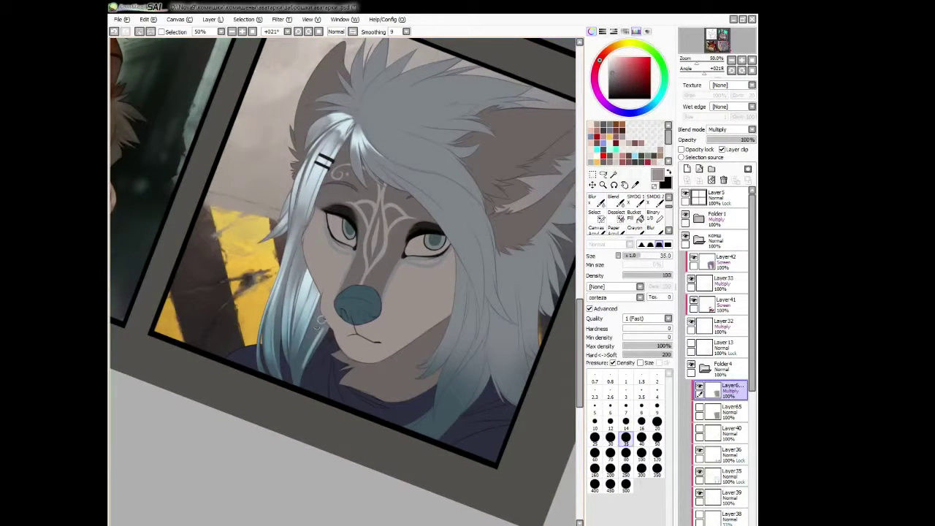
{"action": "key", "text": "bracketleft"}
{"action": "key", "text": "bracketleft"}
{"action": "key", "text": "bracketleft"}
{"action": "key", "text": "bracketleft"}
{"action": "key", "text": "bracketleft"}
{"action": "key", "text": "bracketleft"}
{"action": "key", "text": "bracketleft"}
{"action": "key", "text": "bracketleft"}
{"action": "key", "text": "bracketleft"}
{"action": "key", "text": "bracketleft"}
{"action": "key", "text": "bracketright"}
{"action": "key", "text": "bracketright"}
{"action": "key", "text": "bracketright"}
Refine the narrow highlight strands of the long lower lock, varying the brush size between fine and broad strokes.
{"action": "key", "text": "f"}
{"action": "key", "text": "bracketleft"}
{"action": "key", "text": "bracketleft"}
{"action": "key", "text": "bracketleft"}
{"action": "key", "text": "bracketright"}
{"action": "key", "text": "bracketright"}
{"action": "key", "text": "bracketright"}
{"action": "key", "text": "bracketright"}
{"action": "key", "text": "bracketright"}
{"action": "key", "text": "bracketright"}
{"action": "key", "text": "bracketleft"}
{"action": "key", "text": "bracketleft"}
{"action": "left_click_drag", "start_coordinate": [335, 285], "coordinate": [397, 262]}
Shade the tip of the long lower lock with the acuarela brush at 80 px.
{"action": "key", "text": "c"}
{"action": "key", "text": "h"}
{"action": "key", "text": "bracketright"}
{"action": "key", "text": "bracketright"}
{"action": "key", "text": "bracketright"}
{"action": "key", "text": "bracketright"}
{"action": "key", "text": "h"}
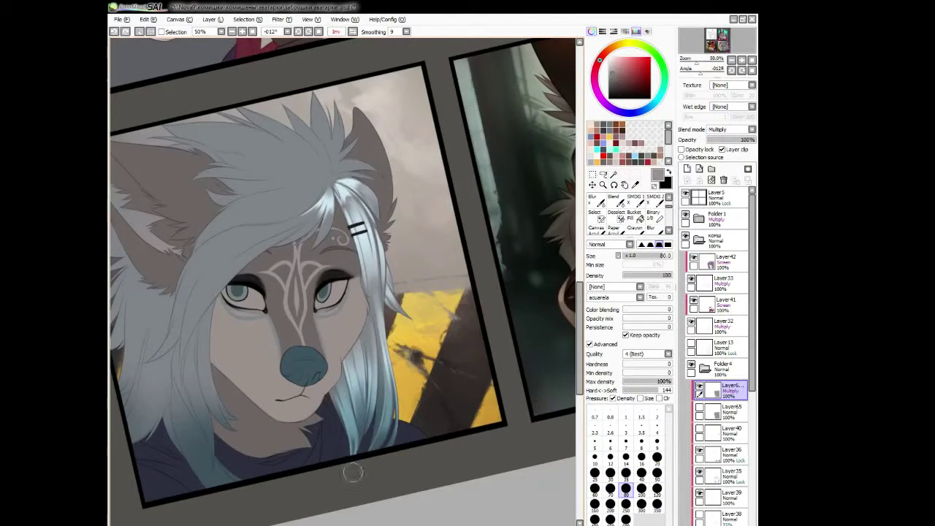
{"action": "key", "text": "h"}
{"action": "key", "text": "h"}
{"action": "mouse_move", "coordinate": [371, 447]}
{"action": "left_mouse_down"}
{"action": "mouse_move", "coordinate": [374, 298]}
{"action": "mouse_move", "coordinate": [329, 282]}
{"action": "left_mouse_up"}
Rework the highlight strands beside the hair parting, painting shadow back between them with the acuarela brush.
{"action": "key", "text": "bracketleft"}
{"action": "key", "text": "bracketleft"}
{"action": "key", "text": "bracketleft"}
{"action": "key", "text": "bracketleft"}
{"action": "key", "text": "f"}
{"action": "key", "text": "bracketright"}
{"action": "key", "text": "c"}
{"action": "key", "text": "bracketright"}
{"action": "key", "text": "bracketright"}
{"action": "key", "text": "bracketright"}
{"action": "left_click_drag", "start_coordinate": [338, 258], "coordinate": [299, 292]}
Erase a broad highlight into the swept fringe beside the parting, reducing the corteza eraser to 12 px.
{"action": "left_click", "coordinate": [640, 362]}
{"action": "key", "text": "h"}
{"action": "key", "text": "bracketright"}
{"action": "key", "text": "bracketright"}
{"action": "key", "text": "bracketright"}
{"action": "key", "text": "bracketright"}
{"action": "key", "text": "bracketright"}
{"action": "left_click", "coordinate": [639, 363]}
{"action": "key", "text": "bracketleft"}
{"action": "key", "text": "bracketleft"}
{"action": "key", "text": "bracketleft"}
{"action": "key", "text": "bracketleft"}
{"action": "key", "text": "bracketleft"}
{"action": "key", "text": "bracketleft"}
{"action": "key", "text": "h"}
{"action": "key", "text": "h"}
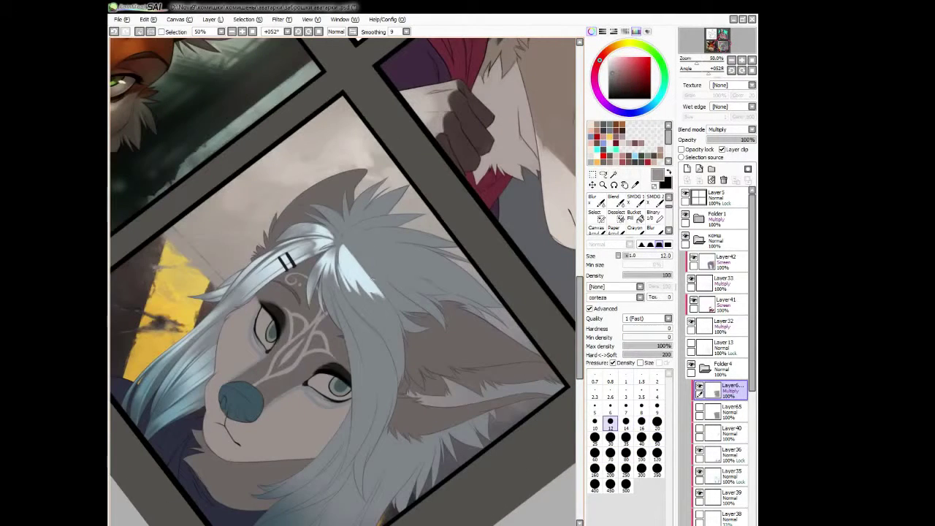
Paint shadow back along the end of the fringe highlight with the acuarela brush at 20 px.
{"action": "key", "text": "c"}
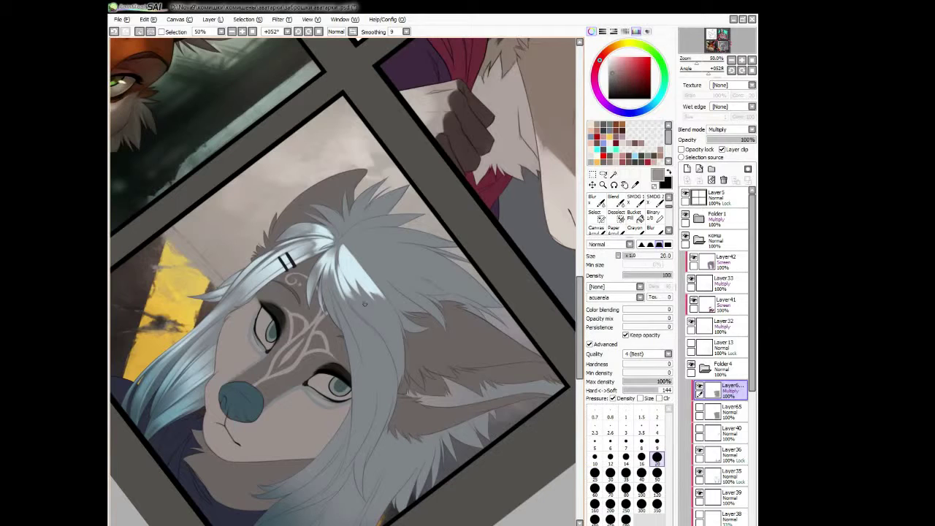
{"action": "key", "text": "h"}
{"action": "key", "text": "h"}
{"action": "key", "text": "h"}
Erase a curved streak of shadow down the fringe with the corteza eraser at 14 and 50 px.
{"action": "key", "text": "n"}
{"action": "key", "text": "bracketleft"}
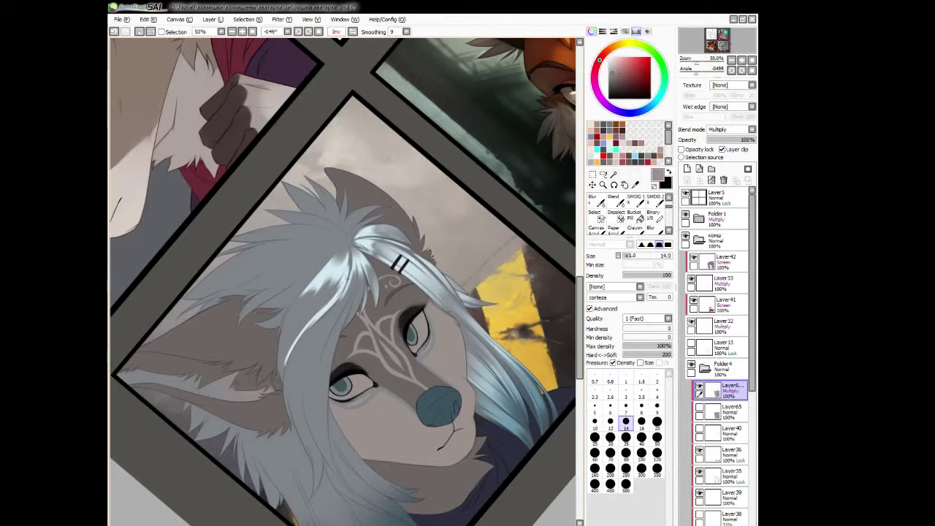
{"action": "key", "text": "h"}
{"action": "key", "text": "Delete"}
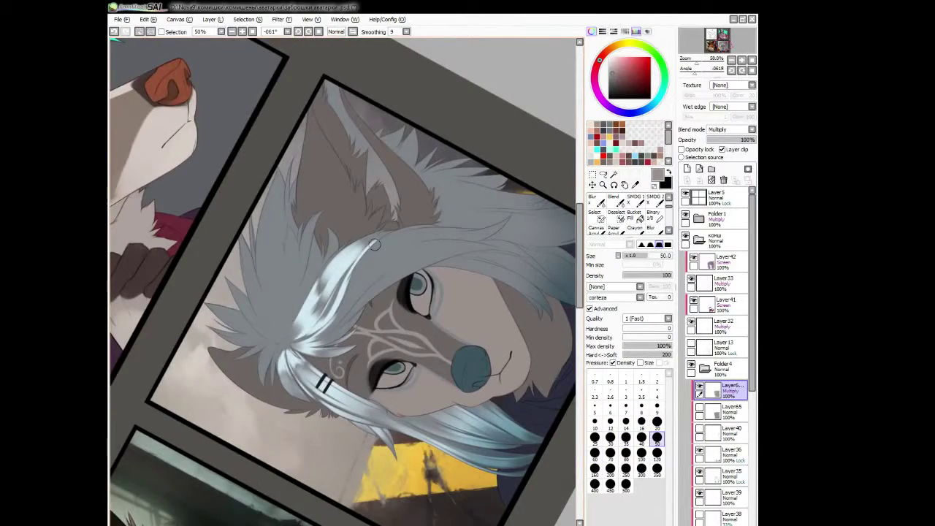
{"action": "key", "text": "Delete"}
Sharpen the fringe's highlight strands with the plain eraser at 14 px and 77 density.
{"action": "key", "text": "b"}
{"action": "key", "text": "n"}
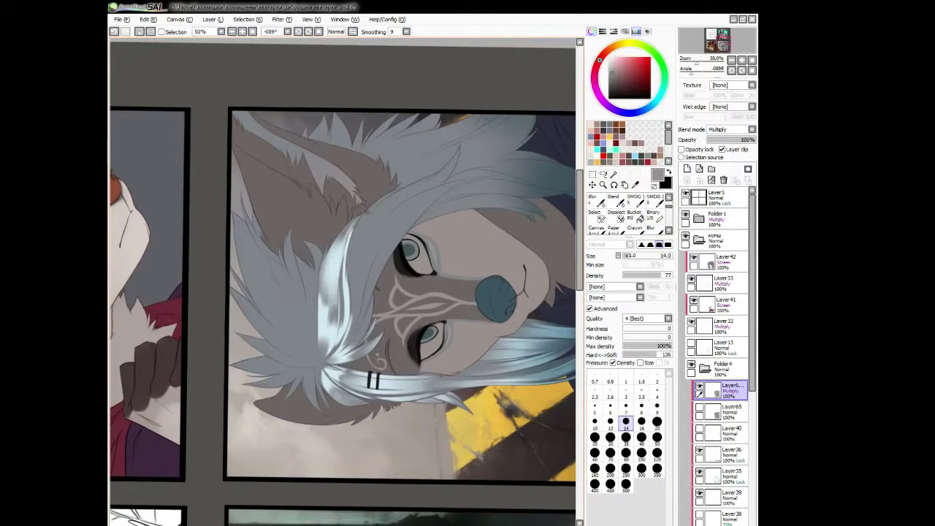
{"action": "key", "text": "Delete"}
{"action": "key", "text": "h"}
{"action": "key", "text": "bracketleft"}
{"action": "key", "text": "bracketleft"}
Paint shadow back into the fringe highlight and its lower end with the acuarela brush at 40 and 50 px.
{"action": "key", "text": "bracketright"}
{"action": "key", "text": "bracketright"}
{"action": "key", "text": "bracketright"}
{"action": "key", "text": "bracketright"}
{"action": "key", "text": "bracketright"}
{"action": "key", "text": "h"}
{"action": "key", "text": "bracketright"}
{"action": "key", "text": "bracketright"}
{"action": "key", "text": "bracketright"}
{"action": "key", "text": "bracketright"}
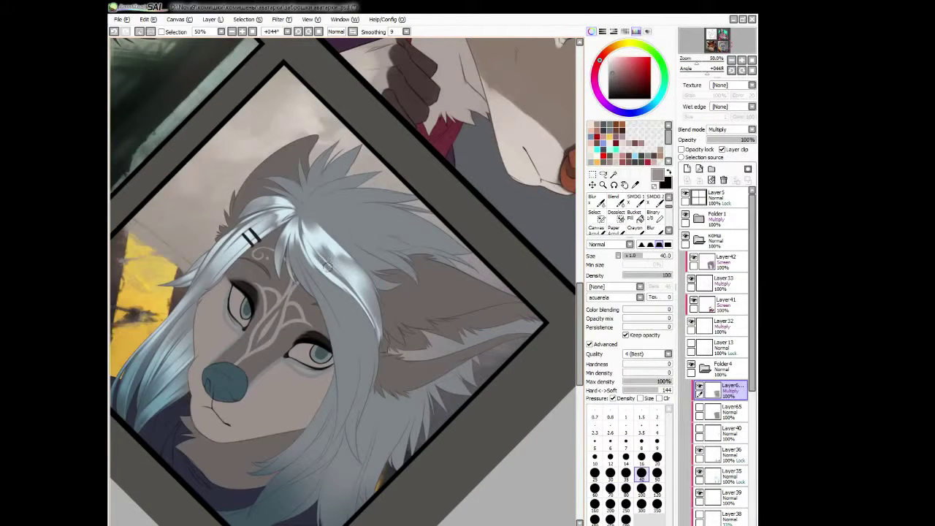
{"action": "key", "text": "bracketright"}
{"action": "key", "text": "h"}
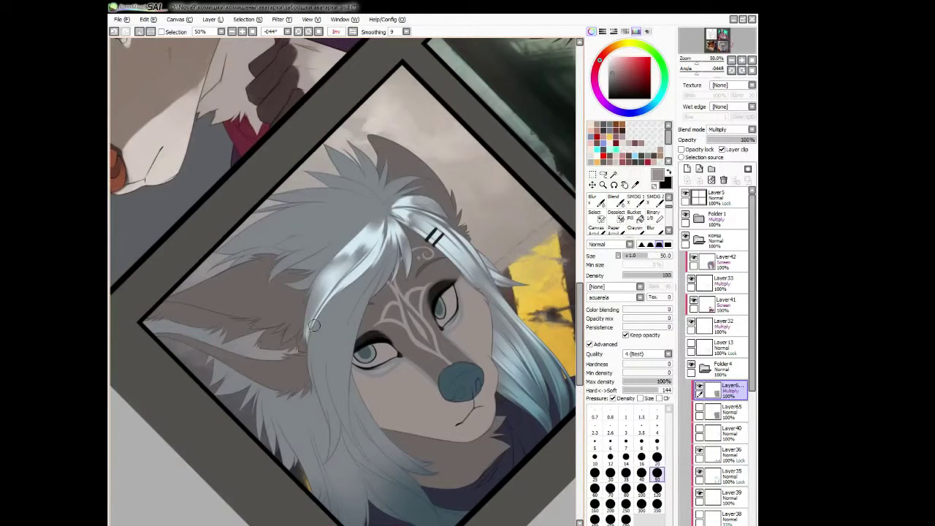
{"action": "key", "text": "bracketleft"}
{"action": "left_click_drag", "start_coordinate": [399, 260], "coordinate": [394, 276]}
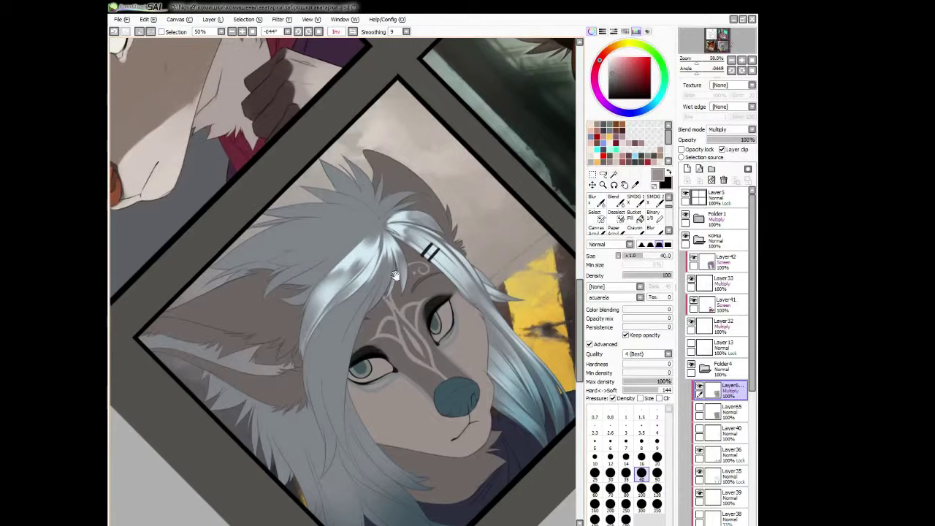
Erase shadow from the pointed tuft between the fringe and the ear, adjusting the corteza eraser's size.
{"action": "key", "text": "b"}
{"action": "key", "text": "h"}
{"action": "key", "text": "bracketleft"}
{"action": "mouse_move", "coordinate": [345, 256]}
{"action": "left_mouse_down"}
{"action": "mouse_move", "coordinate": [357, 231]}
{"action": "mouse_move", "coordinate": [357, 242]}
{"action": "left_mouse_up"}
{"action": "key", "text": "bracketleft"}
{"action": "key", "text": "bracketleft"}
{"action": "key", "text": "h"}
{"action": "mouse_move", "coordinate": [332, 286]}
{"action": "left_mouse_down"}
{"action": "mouse_move", "coordinate": [380, 241]}
{"action": "mouse_move", "coordinate": [422, 270]}
{"action": "mouse_move", "coordinate": [335, 288]}
{"action": "left_mouse_up"}
{"action": "key", "text": "bracketright"}
{"action": "key", "text": "bracketright"}
{"action": "key", "text": "bracketright"}
{"action": "key", "text": "bracketright"}
Blur the highlight near the parting at 40 px and erase finer strands with the corteza eraser at 9 px.
{"action": "key", "text": "e"}
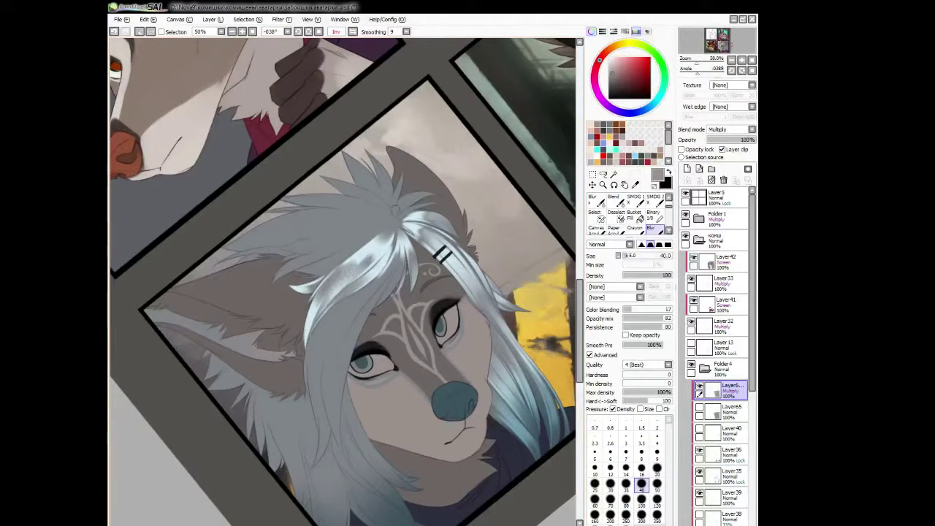
{"action": "key", "text": "n"}
{"action": "left_click_drag", "start_coordinate": [387, 242], "coordinate": [400, 229]}
{"action": "key", "text": "bracketleft"}
{"action": "key", "text": "bracketleft"}
{"action": "key", "text": "b"}
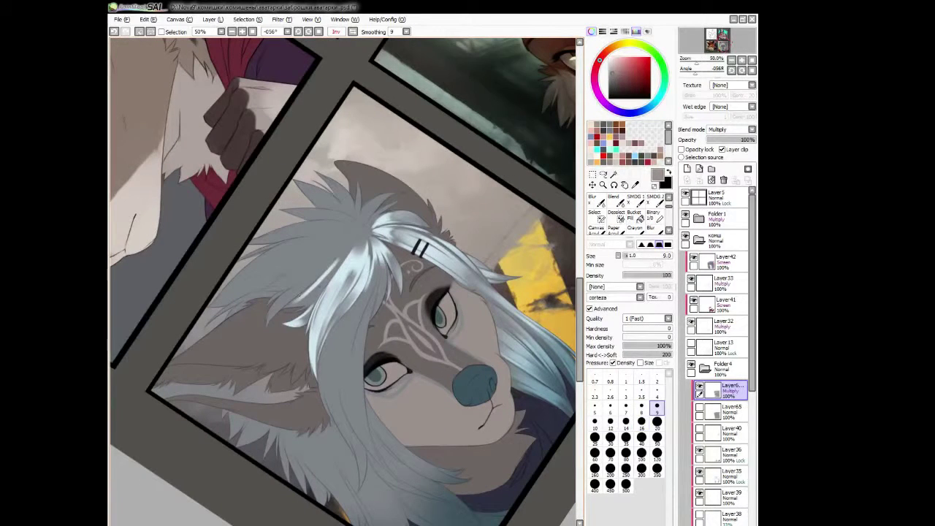
Carve separate highlight strands into the lock running from the parting to the ear-side tuft.
{"action": "key", "text": "bracketleft"}
{"action": "key", "text": "bracketleft"}
{"action": "key", "text": "bracketleft"}
{"action": "left_click_drag", "start_coordinate": [335, 267], "coordinate": [386, 321]}
{"action": "key", "text": "bracketright"}
{"action": "key", "text": "bracketright"}
{"action": "left_click_drag", "start_coordinate": [322, 275], "coordinate": [295, 295]}
{"action": "key", "text": "bracketright"}
{"action": "key", "text": "bracketright"}
Paint shadow back at the base of the ear-side lock with the acuarela brush at 30 px.
{"action": "key", "text": "bracketleft"}
{"action": "key", "text": "bracketleft"}
{"action": "key", "text": "bracketleft"}
{"action": "key", "text": "bracketleft"}
{"action": "key", "text": "bracketleft"}
{"action": "key", "text": "bracketleft"}
{"action": "key", "text": "bracketleft"}
{"action": "key", "text": "c"}
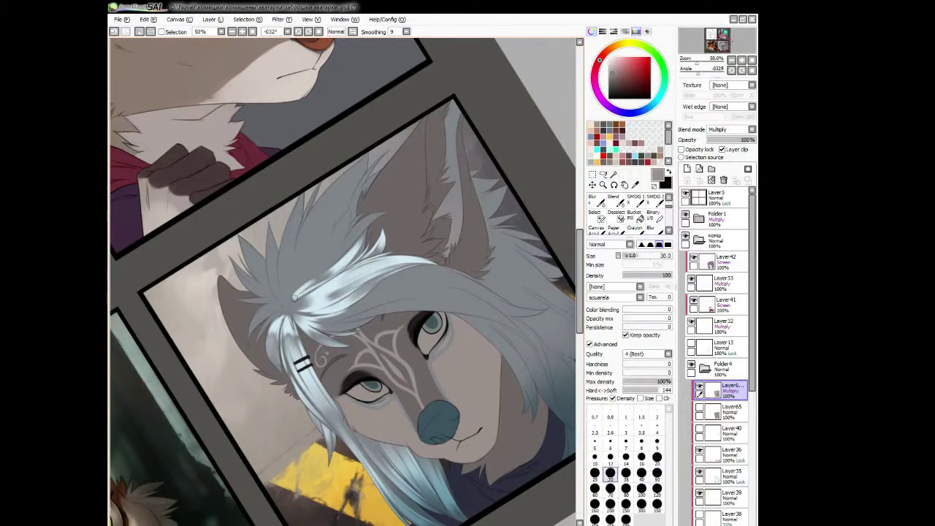
Erase new highlight strands above the ear-side tuft with the corteza eraser at 8 px.
{"action": "key", "text": "n"}
{"action": "key", "text": "bracketright"}
{"action": "key", "text": "bracketright"}
{"action": "key", "text": "bracketright"}
{"action": "key", "text": "bracketright"}
{"action": "key", "text": "bracketright"}
{"action": "key", "text": "bracketright"}
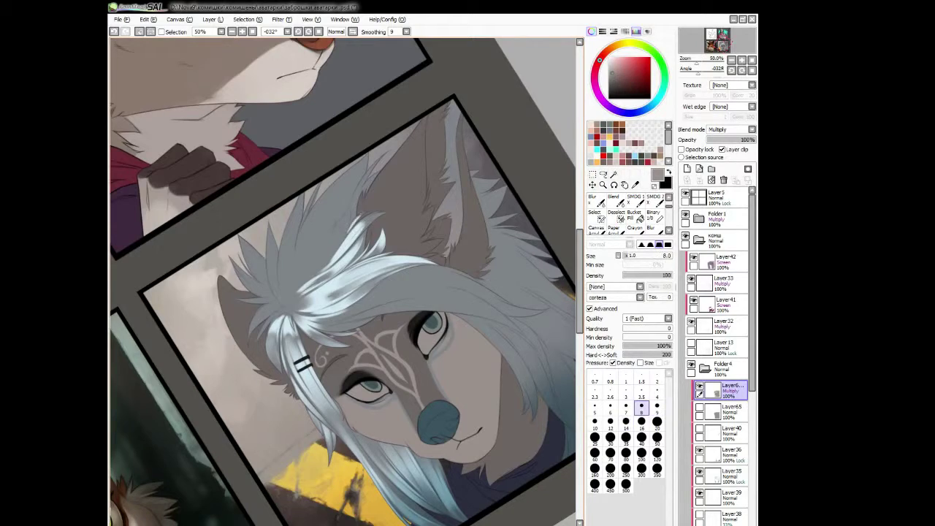
Broaden the highlights above the tuft with the corteza eraser at 35 px and refine them with the 14 px plain eraser.
{"action": "key", "text": "Insert"}
{"action": "key", "text": "bracketright"}
{"action": "key", "text": "Insert"}
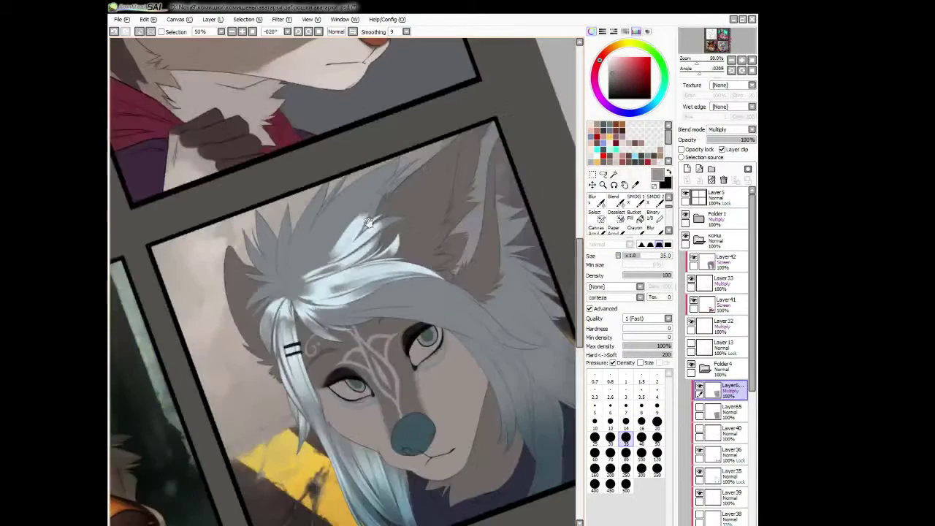
{"action": "key", "text": "b"}
{"action": "key", "text": "bracketright"}
{"action": "key", "text": "bracketright"}
{"action": "key", "text": "n"}
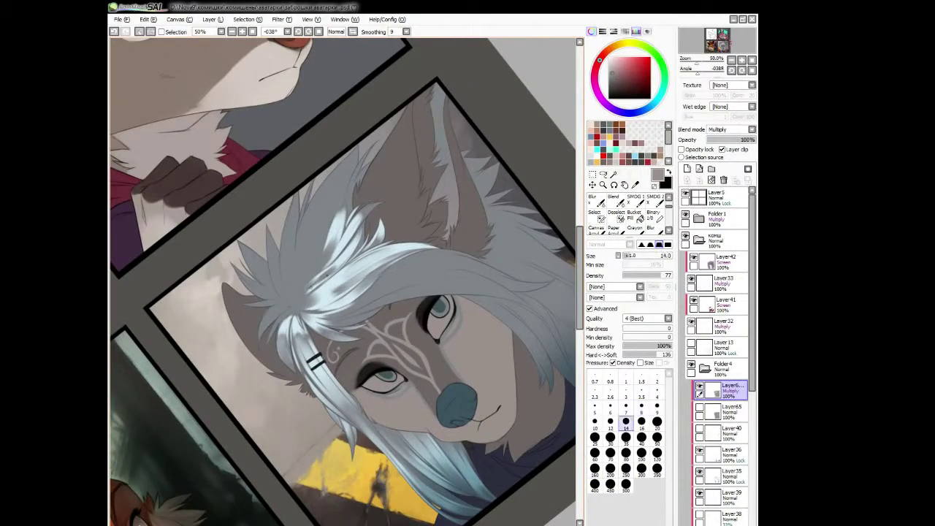
Soften and broaden the highlight strands above the ear-side tuft with the corteza eraser at 25 px.
{"action": "key", "text": "Insert"}
{"action": "key", "text": "b"}
{"action": "key", "text": "bracketright"}
{"action": "key", "text": "bracketright"}
{"action": "key", "text": "v"}
{"action": "key", "text": "bracketright"}
{"action": "key", "text": "Insert"}
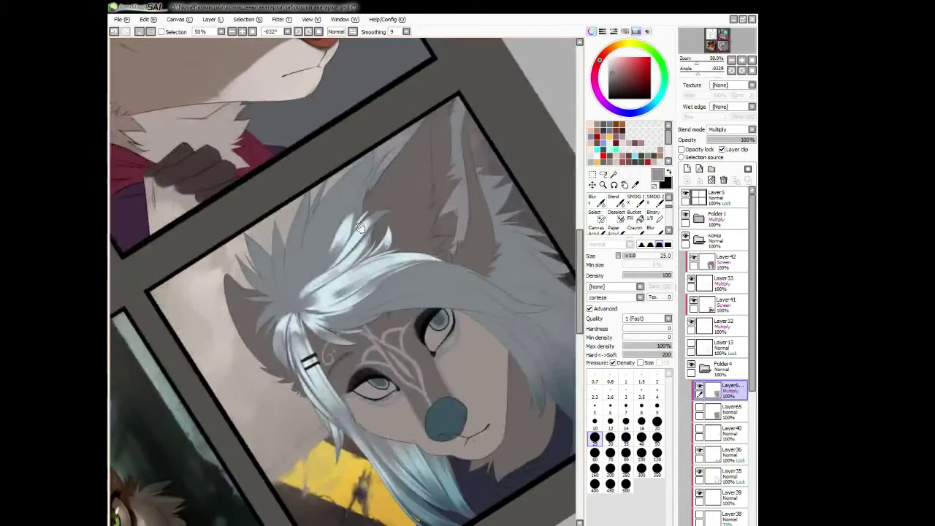
Carve finer strands into the ear-side tuft highlights with the corteza eraser at 8 px.
{"action": "key", "text": "bracketleft"}
{"action": "key", "text": "bracketleft"}
{"action": "key", "text": "bracketleft"}
{"action": "key", "text": "bracketleft"}
{"action": "key", "text": "bracketleft"}
{"action": "key", "text": "bracketleft"}
{"action": "key", "text": "bracketleft"}
{"action": "left_click_drag", "start_coordinate": [324, 341], "coordinate": [337, 344]}
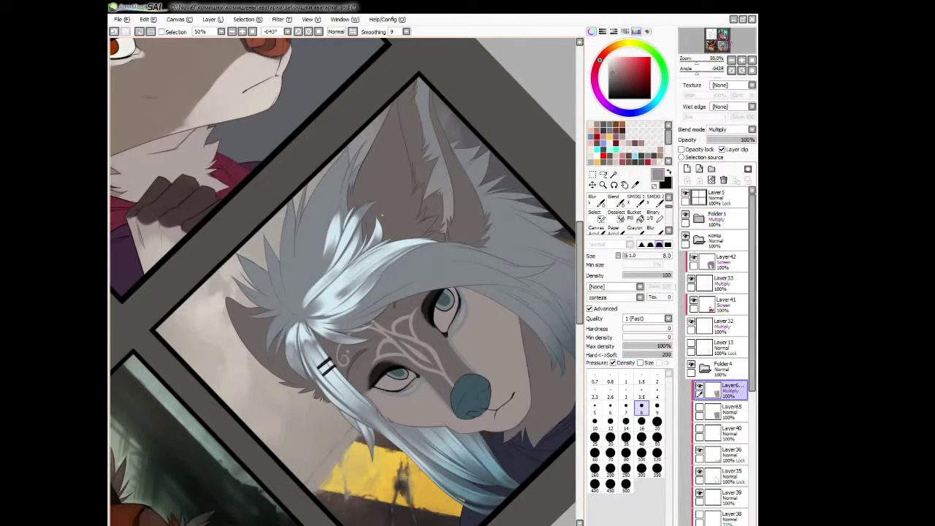
Erase new highlights into the locks rising above the parting with the corteza eraser at 30 px.
{"action": "key", "text": "bracketright"}
{"action": "key", "text": "bracketright"}
{"action": "key", "text": "bracketright"}
{"action": "key", "text": "bracketright"}
{"action": "mouse_move", "coordinate": [381, 215]}
{"action": "left_mouse_down"}
{"action": "mouse_move", "coordinate": [330, 343]}
{"action": "mouse_move", "coordinate": [272, 314]}
{"action": "left_mouse_up"}
{"action": "key", "text": "bracketright"}
{"action": "key", "text": "bracketright"}
{"action": "key", "text": "bracketright"}
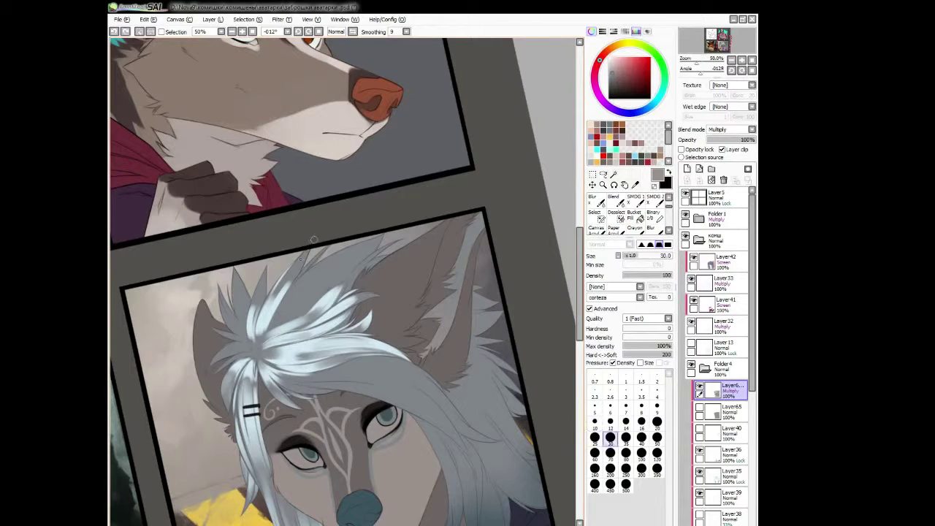
Extend the highlights up the long lock toward the large ear with the corteza eraser at 30 px and 20 px.
{"action": "key", "text": "c"}
{"action": "mouse_move", "coordinate": [297, 269]}
{"action": "left_mouse_down"}
{"action": "mouse_move", "coordinate": [292, 374]}
{"action": "mouse_move", "coordinate": [307, 280]}
{"action": "left_mouse_up"}
{"action": "key", "text": "b"}
{"action": "key", "text": "bracketleft"}
{"action": "key", "text": "bracketright"}
{"action": "key", "text": "bracketright"}
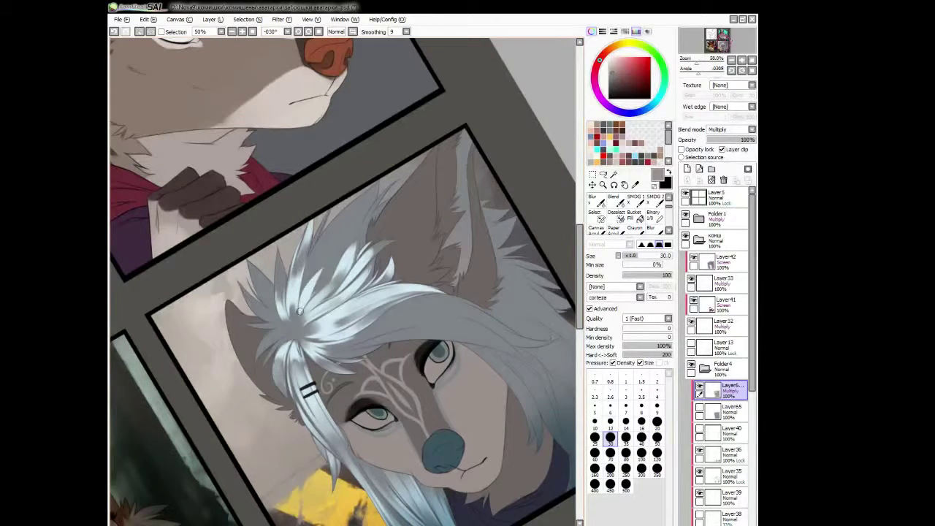
{"action": "key", "text": "bracketleft"}
{"action": "key", "text": "bracketleft"}
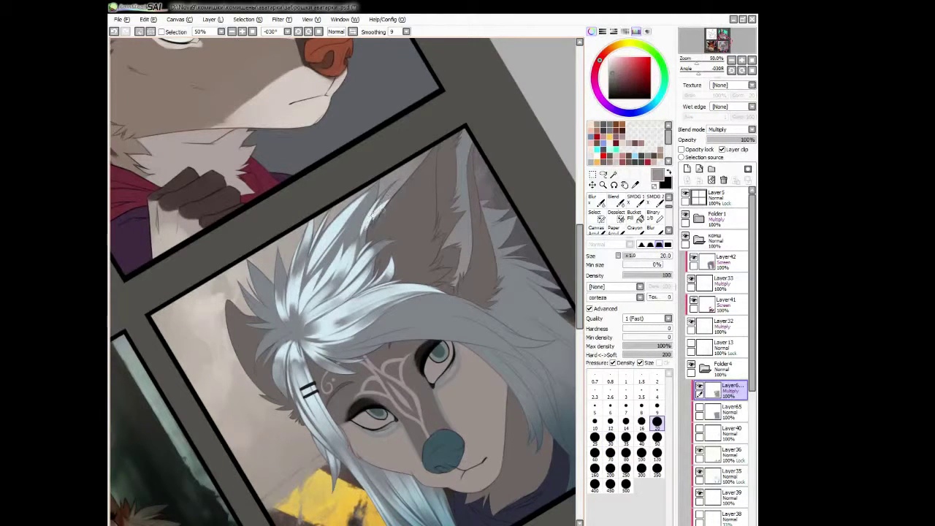
{"action": "mouse_move", "coordinate": [343, 234]}
{"action": "left_mouse_down"}
{"action": "mouse_move", "coordinate": [377, 189]}
{"action": "mouse_move", "coordinate": [295, 359]}
{"action": "mouse_move", "coordinate": [325, 221]}
{"action": "mouse_move", "coordinate": [293, 297]}
{"action": "mouse_move", "coordinate": [310, 267]}
{"action": "left_mouse_up"}
Soften the hair shading around the parting with the Blur tool at 70 px.
{"action": "key", "text": "x"}
{"action": "key", "text": "bracketright"}
{"action": "key", "text": "bracketright"}
{"action": "key", "text": "bracketright"}
{"action": "key", "text": "bracketright"}
{"action": "mouse_move", "coordinate": [299, 314]}
{"action": "left_mouse_down"}
{"action": "mouse_move", "coordinate": [297, 358]}
{"action": "mouse_move", "coordinate": [290, 308]}
{"action": "left_mouse_up"}
{"action": "key", "text": "h"}
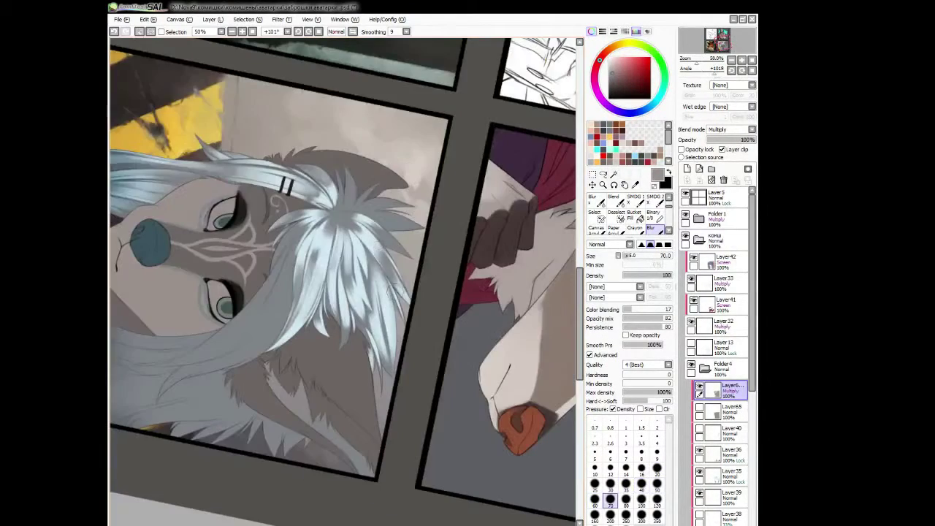
Sharpen thin highlight strands in the upper locks with the plain eraser at 8 px, checking them in the mirrored view.
{"action": "key", "text": "h"}
{"action": "key", "text": "n"}
{"action": "key", "text": "bracketleft"}
{"action": "key", "text": "bracketleft"}
{"action": "key", "text": "bracketleft"}
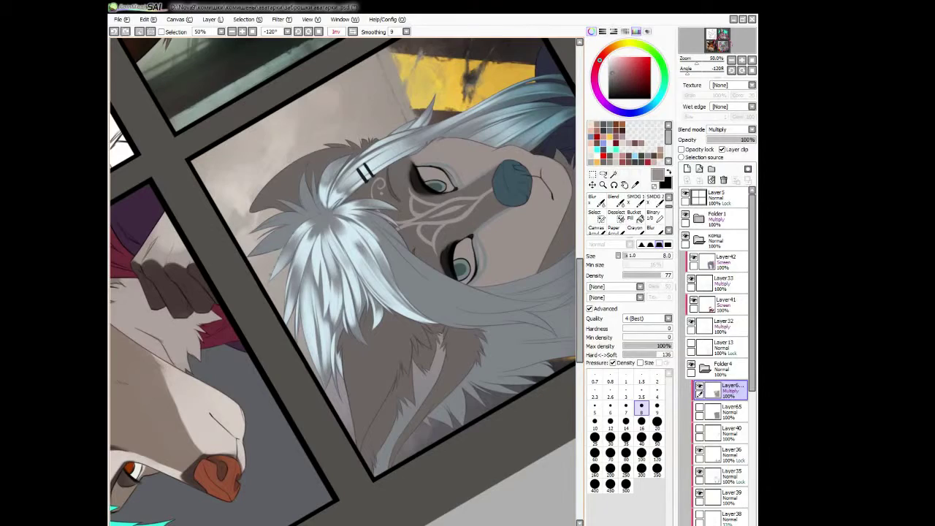
{"action": "key", "text": "bracketright"}
{"action": "key", "text": "bracketright"}
{"action": "key", "text": "bracketleft"}
{"action": "key", "text": "h"}
{"action": "mouse_move", "coordinate": [430, 278]}
{"action": "left_mouse_down"}
{"action": "mouse_move", "coordinate": [290, 253]}
{"action": "mouse_move", "coordinate": [334, 346]}
{"action": "left_mouse_up"}
Erase highlights around the parting and the spikes behind it with the corteza eraser at 14 px.
{"action": "key", "text": "bracketright"}
{"action": "key", "text": "bracketright"}
{"action": "key", "text": "n"}
{"action": "key", "text": "h"}
{"action": "key", "text": "bracketleft"}
{"action": "key", "text": "bracketleft"}
{"action": "key", "text": "bracketleft"}
{"action": "key", "text": "bracketleft"}
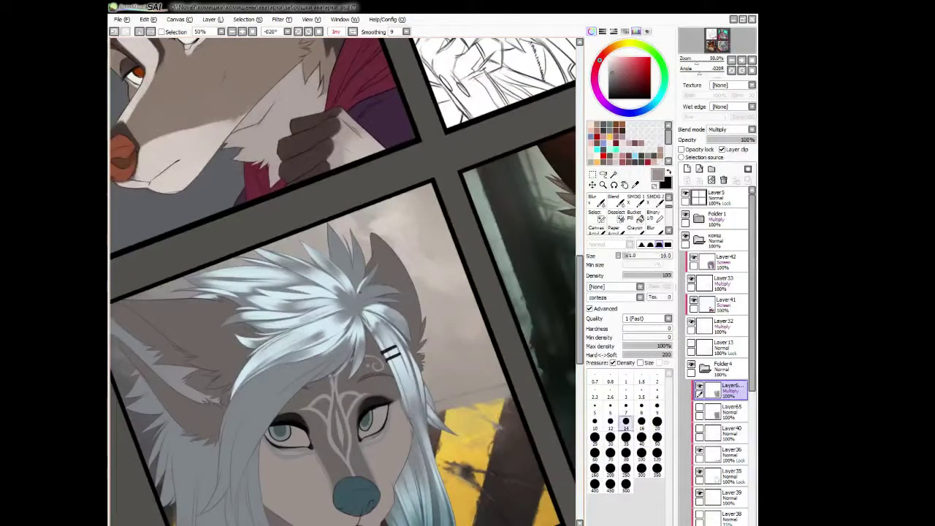
Paint shadow back between the spikes beside the parting with the acuarela brush at 20 px.
{"action": "key", "text": "c"}
{"action": "key", "text": "bracketleft"}
{"action": "key", "text": "bracketleft"}
{"action": "key", "text": "bracketleft"}
{"action": "key", "text": "bracketleft"}
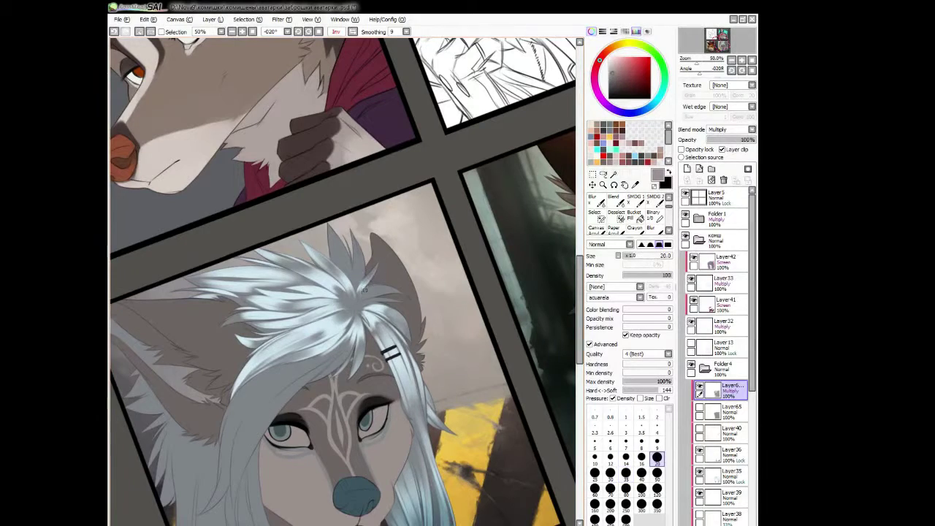
Refine the highlight edges on the spikes beside the parting with the plain eraser.
{"action": "key", "text": "n"}
{"action": "key", "text": "bracketleft"}
{"action": "left_click_drag", "start_coordinate": [406, 212], "coordinate": [358, 250]}
{"action": "key", "text": "bracketleft"}
{"action": "key", "text": "bracketleft"}
{"action": "key", "text": "bracketleft"}
{"action": "key", "text": "bracketleft"}
{"action": "key", "text": "bracketleft"}
{"action": "key", "text": "bracketleft"}
{"action": "key", "text": "bracketright"}
{"action": "key", "text": "bracketright"}
{"action": "key", "text": "bracketright"}
Erase highlight strands into the short locks between the parting and the smaller ear with the corteza eraser.
{"action": "key", "text": "b"}
{"action": "mouse_move", "coordinate": [468, 292]}
{"action": "left_mouse_down"}
{"action": "mouse_move", "coordinate": [256, 303]}
{"action": "mouse_move", "coordinate": [555, 201]}
{"action": "left_mouse_up"}
{"action": "key", "text": "bracketleft"}
{"action": "key", "text": "bracketleft"}
{"action": "key", "text": "bracketleft"}
{"action": "key", "text": "bracketleft"}
{"action": "key", "text": "bracketleft"}
{"action": "key", "text": "bracketleft"}
{"action": "key", "text": "bracketleft"}
{"action": "key", "text": "bracketleft"}
{"action": "key", "text": "bracketleft"}
{"action": "key", "text": "bracketleft"}
{"action": "mouse_move", "coordinate": [343, 292]}
{"action": "left_mouse_down"}
{"action": "mouse_move", "coordinate": [409, 241]}
{"action": "mouse_move", "coordinate": [338, 303]}
{"action": "mouse_move", "coordinate": [387, 329]}
{"action": "left_mouse_up"}
Carve highlights into the upright spikes above the parting with the corteza eraser at 20 px and 12 px.
{"action": "key", "text": "bracketright"}
{"action": "key", "text": "bracketright"}
{"action": "key", "text": "bracketright"}
{"action": "key", "text": "bracketright"}
{"action": "key", "text": "bracketright"}
{"action": "key", "text": "bracketright"}
{"action": "key", "text": "bracketright"}
{"action": "key", "text": "bracketright"}
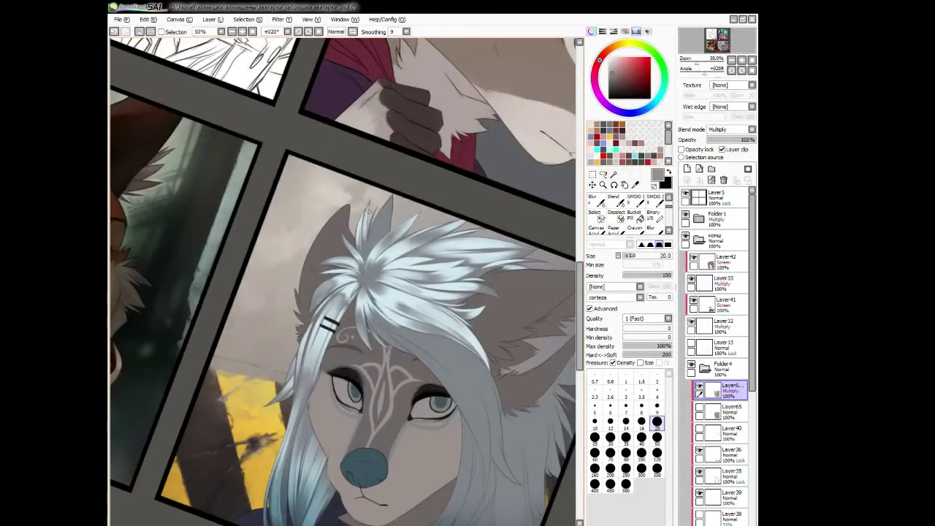
{"action": "key", "text": "bracketleft"}
{"action": "key", "text": "bracketleft"}
{"action": "key", "text": "bracketleft"}
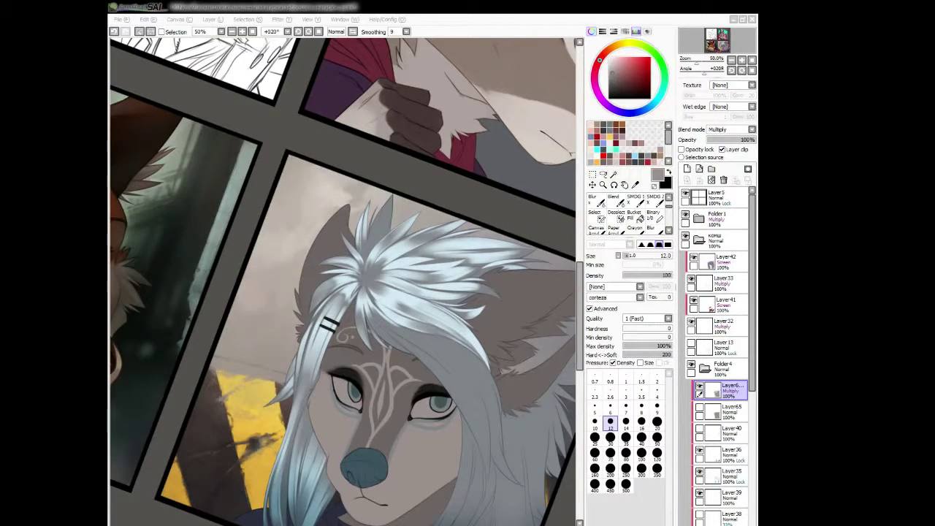
{"action": "left_click", "coordinate": [423, 21]}
{"action": "left_click_drag", "start_coordinate": [371, 236], "coordinate": [358, 274]}
Paint shadow back at the base of the upright spikes with the acuarela brush at 25 px.
{"action": "key", "text": "bracketright"}
{"action": "key", "text": "bracketright"}
{"action": "key", "text": "bracketright"}
{"action": "key", "text": "b"}
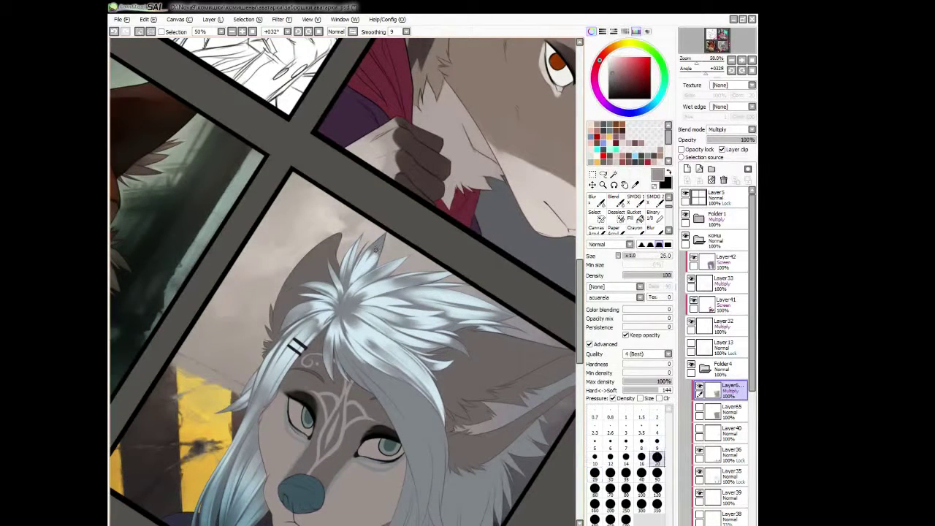
Refine the highlights on the upright spikes with the plain eraser at 7 px, 16 px and 9 px.
{"action": "key", "text": "n"}
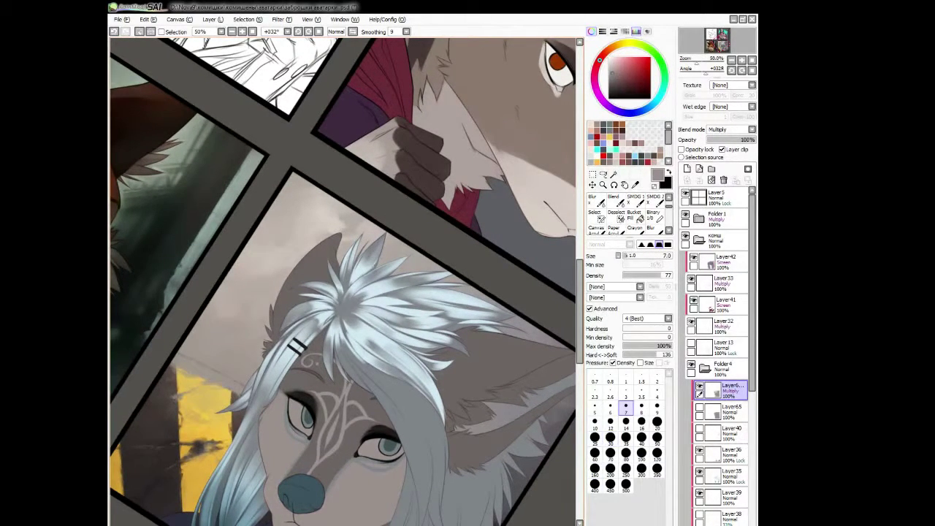
{"action": "key", "text": "bracketright"}
{"action": "key", "text": "bracketright"}
{"action": "key", "text": "bracketright"}
{"action": "key", "text": "bracketright"}
{"action": "key", "text": "bracketright"}
{"action": "key", "text": "bracketright"}
{"action": "key", "text": "bracketright"}
{"action": "key", "text": "bracketright"}
{"action": "key", "text": "bracketright"}
{"action": "key", "text": "bracketright"}
{"action": "key", "text": "h"}
{"action": "key", "text": "bracketleft"}
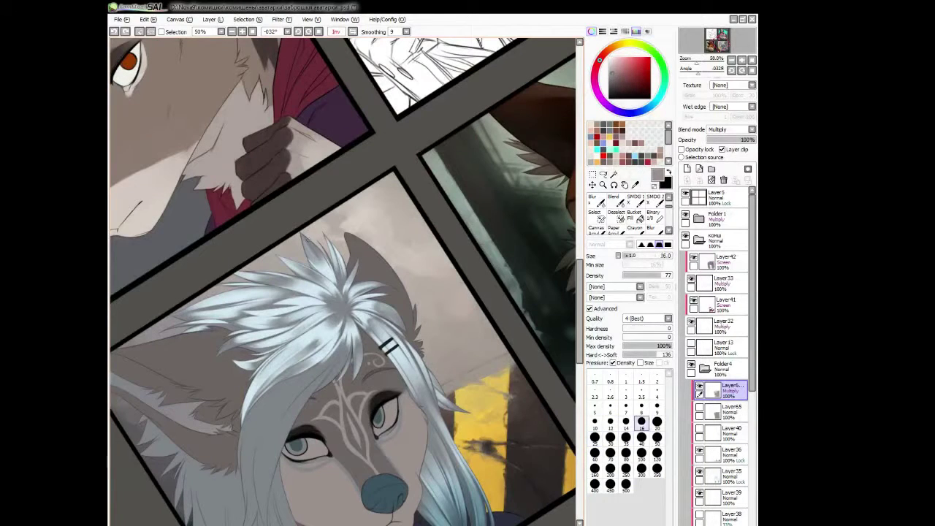
{"action": "key", "text": "bracketleft"}
{"action": "mouse_move", "coordinate": [411, 467]}
{"action": "left_mouse_down"}
{"action": "mouse_move", "coordinate": [412, 355]}
{"action": "mouse_move", "coordinate": [466, 149]}
{"action": "left_mouse_up"}
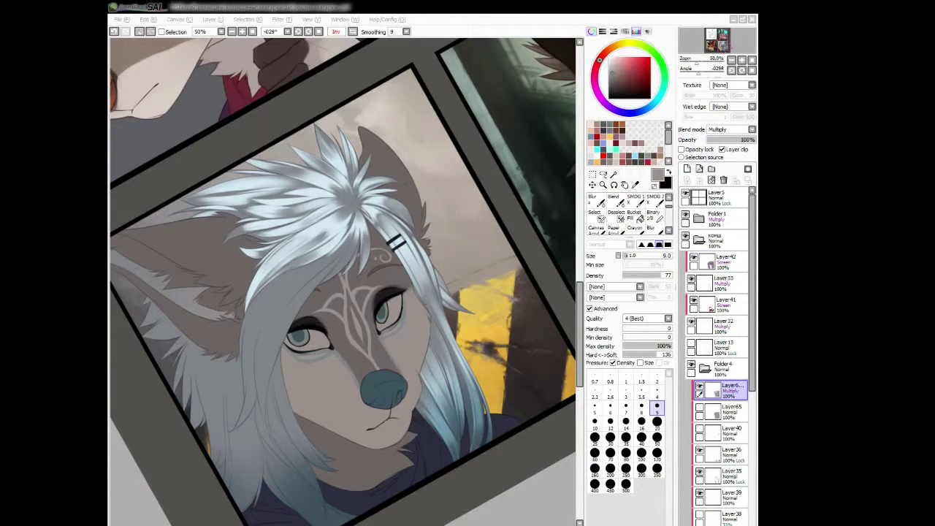
Erase highlight strands into the fringe's lower edge above the brow with the corteza eraser at 14 px.
{"action": "key", "text": "Delete"}
{"action": "key", "text": "b"}
{"action": "key", "text": "bracketright"}
{"action": "key", "text": "bracketright"}
{"action": "key", "text": "bracketright"}
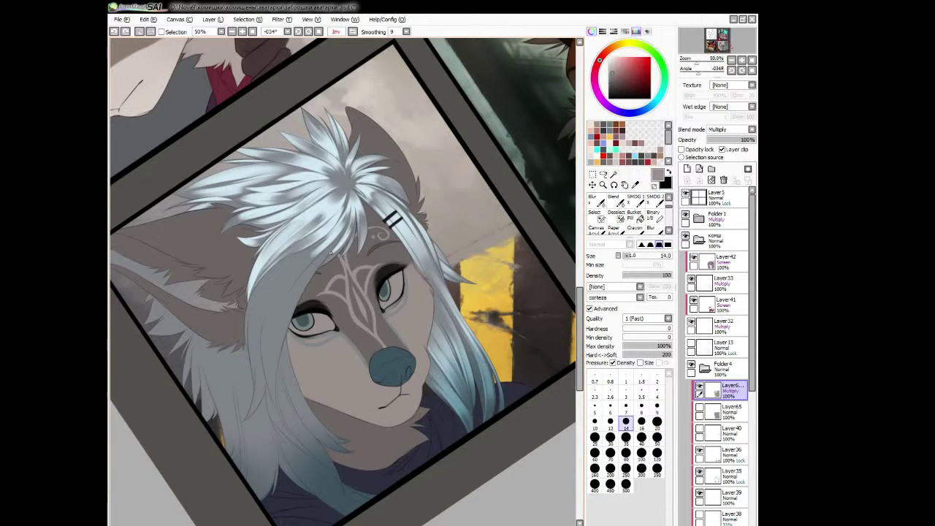
{"action": "key", "text": "h"}
{"action": "key", "text": "bracketleft"}
Broaden the fringe highlights above the eye with the corteza eraser at 40 px.
{"action": "key", "text": "bracketright"}
{"action": "key", "text": "bracketright"}
{"action": "key", "text": "bracketright"}
{"action": "key", "text": "bracketright"}
{"action": "key", "text": "bracketright"}
{"action": "key", "text": "bracketright"}
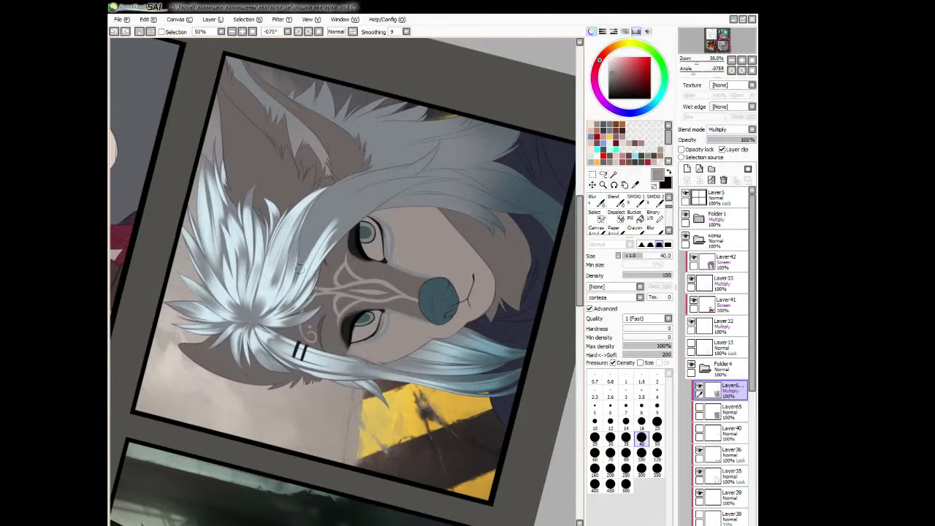
{"action": "key", "text": "b"}
{"action": "key", "text": "bracketright"}
{"action": "key", "text": "bracketleft"}
{"action": "mouse_move", "coordinate": [322, 245]}
{"action": "left_mouse_down"}
{"action": "mouse_move", "coordinate": [337, 274]}
{"action": "mouse_move", "coordinate": [334, 260]}
{"action": "left_mouse_up"}
Separate the fringe highlights above the eye into thin strands with the small plain eraser.
{"action": "key", "text": "r"}
{"action": "key", "text": "n"}
{"action": "key", "text": "bracketleft"}
{"action": "key", "text": "bracketleft"}
{"action": "key", "text": "bracketleft"}
{"action": "key", "text": "bracketleft"}
{"action": "key", "text": "bracketleft"}
{"action": "key", "text": "bracketleft"}
{"action": "key", "text": "bracketleft"}
{"action": "key", "text": "bracketleft"}
{"action": "key", "text": "bracketleft"}
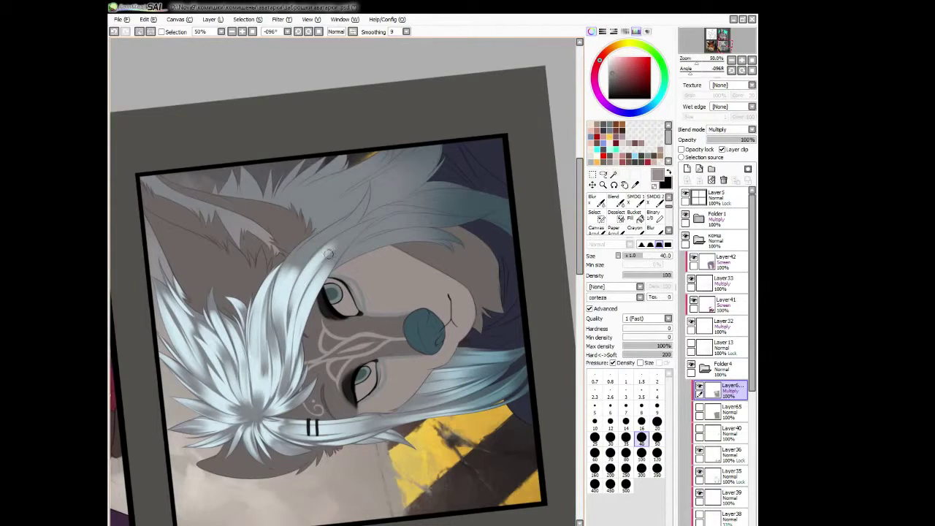
Extend the fringe highlights down past the eye with the corteza eraser at 40 px and 10 px.
{"action": "left_click_drag", "start_coordinate": [294, 307], "coordinate": [307, 292]}
{"action": "key", "text": "h"}
{"action": "left_click_drag", "start_coordinate": [330, 246], "coordinate": [278, 332]}
{"action": "key", "text": "bracketright"}
{"action": "key", "text": "Delete"}
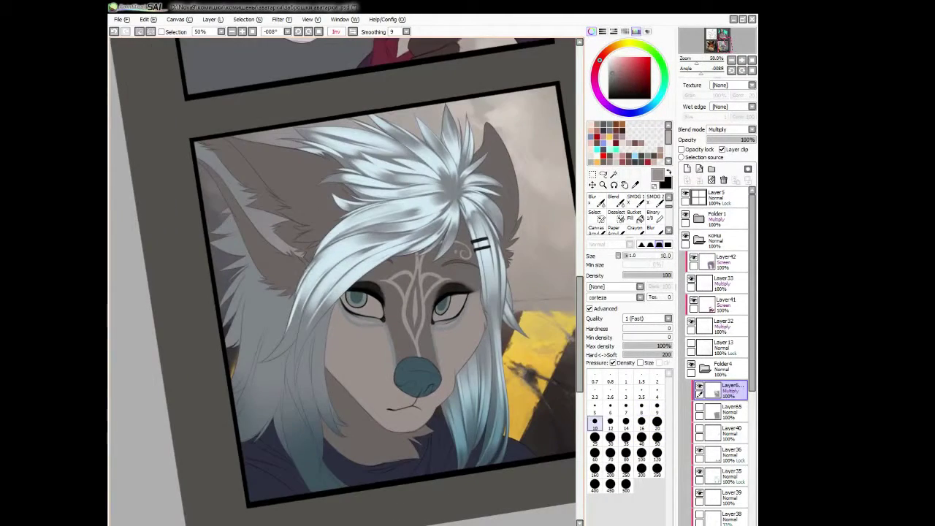
Erase the first highlights into the outer side hair beside the cheek with the corteza eraser at 20 px.
{"action": "key", "text": "bracketright"}
{"action": "key", "text": "bracketright"}
{"action": "key", "text": "h"}
{"action": "key", "text": "bracketright"}
{"action": "key", "text": "bracketright"}
{"action": "key", "text": "h"}
{"action": "left_click_drag", "start_coordinate": [360, 271], "coordinate": [403, 209]}
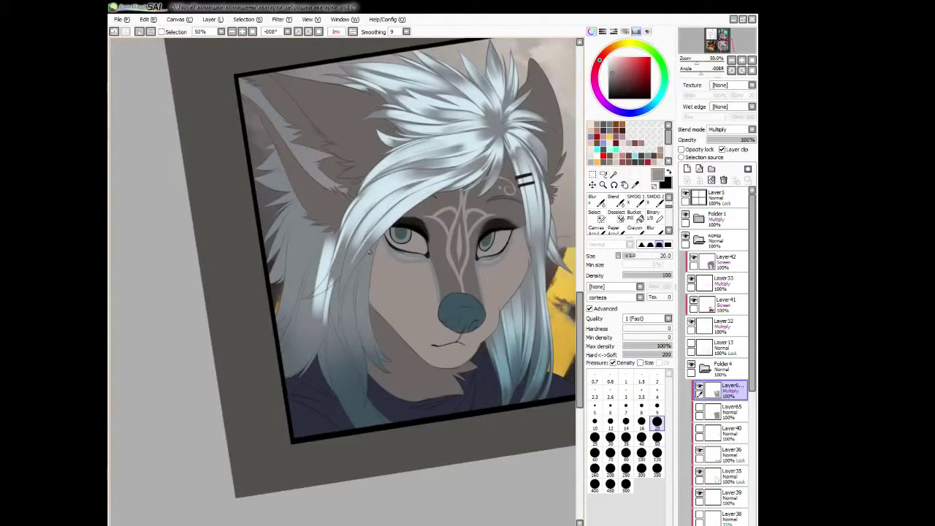
Extend the side hair highlights up beneath the ear with the corteza eraser at 12 px and 14 px.
{"action": "key", "text": "End"}
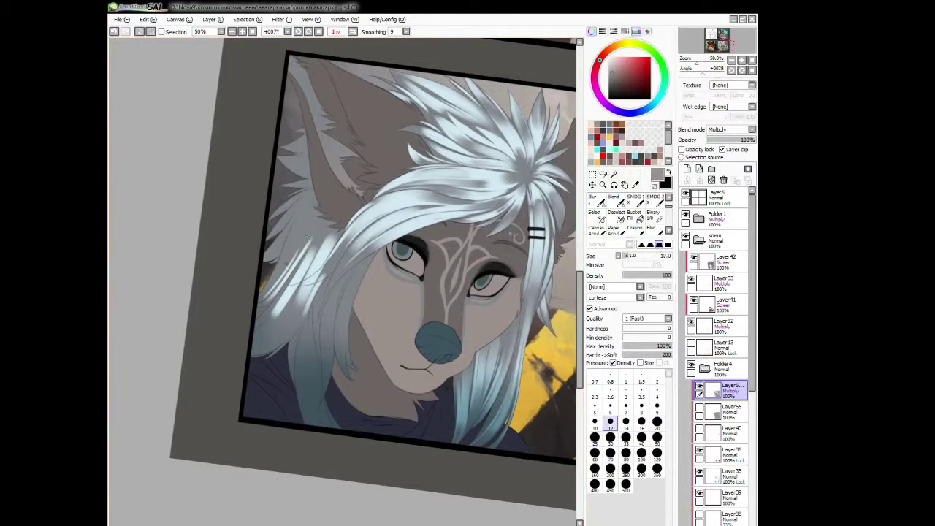
{"action": "key", "text": "bracketright"}
{"action": "key", "text": "bracketright"}
{"action": "key", "text": "bracketright"}
{"action": "key", "text": "bracketright"}
{"action": "key", "text": "bracketright"}
{"action": "key", "text": "bracketright"}
{"action": "key", "text": "bracketright"}
{"action": "key", "text": "bracketright"}
{"action": "key", "text": "bracketleft"}
{"action": "key", "text": "bracketleft"}
{"action": "key", "text": "bracketleft"}
{"action": "key", "text": "bracketleft"}
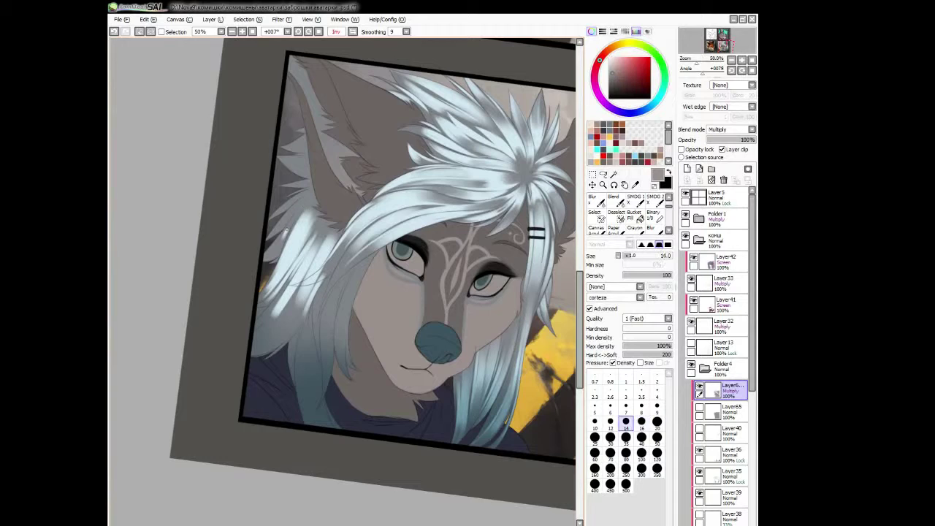
Paint shadow back between the side hair highlights with the acuarela brush at 50 px.
{"action": "key", "text": "h"}
{"action": "key", "text": "h"}
{"action": "key", "text": "b"}
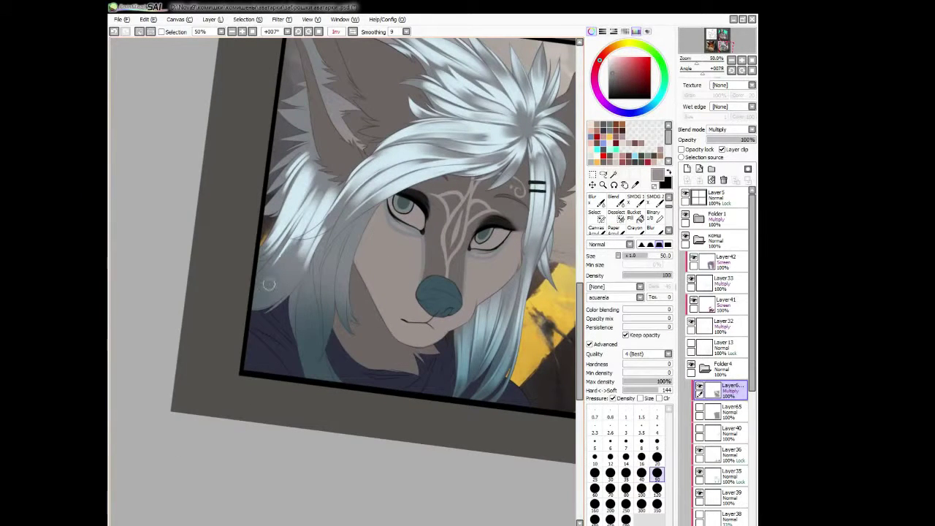
{"action": "key", "text": "c"}
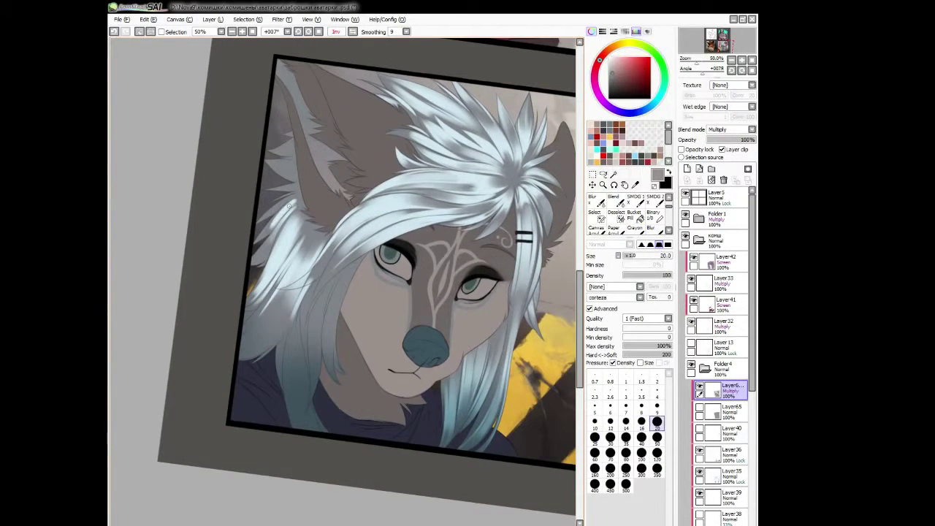
Widen and split the side hair highlights below the ear with the corteza eraser at 20 px and 14 px.
{"action": "key", "text": "bracketright"}
{"action": "key", "text": "bracketright"}
{"action": "key", "text": "bracketright"}
{"action": "key", "text": "bracketright"}
{"action": "key", "text": "bracketright"}
{"action": "key", "text": "bracketright"}
{"action": "key", "text": "bracketright"}
{"action": "key", "text": "bracketright"}
{"action": "key", "text": "bracketright"}
{"action": "key", "text": "bracketleft"}
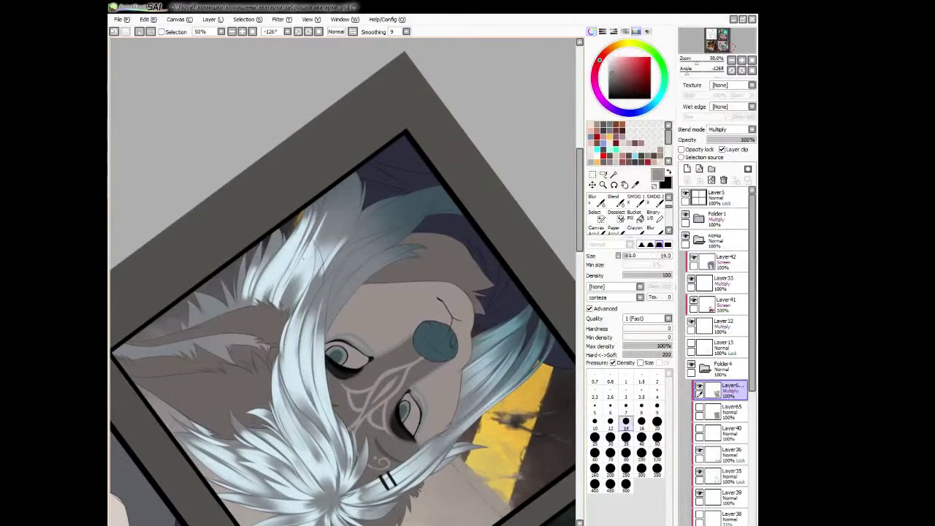
Carry the highlight strands down to the side hair's lower tips with the corteza eraser, reducing it to 9 px.
{"action": "key", "text": "bracketright"}
{"action": "key", "text": "bracketright"}
{"action": "left_click_drag", "start_coordinate": [298, 273], "coordinate": [381, 250]}
{"action": "key", "text": "bracketleft"}
{"action": "key", "text": "bracketleft"}
{"action": "key", "text": "bracketleft"}
{"action": "key", "text": "bracketleft"}
{"action": "key", "text": "bracketleft"}
{"action": "key", "text": "bracketleft"}
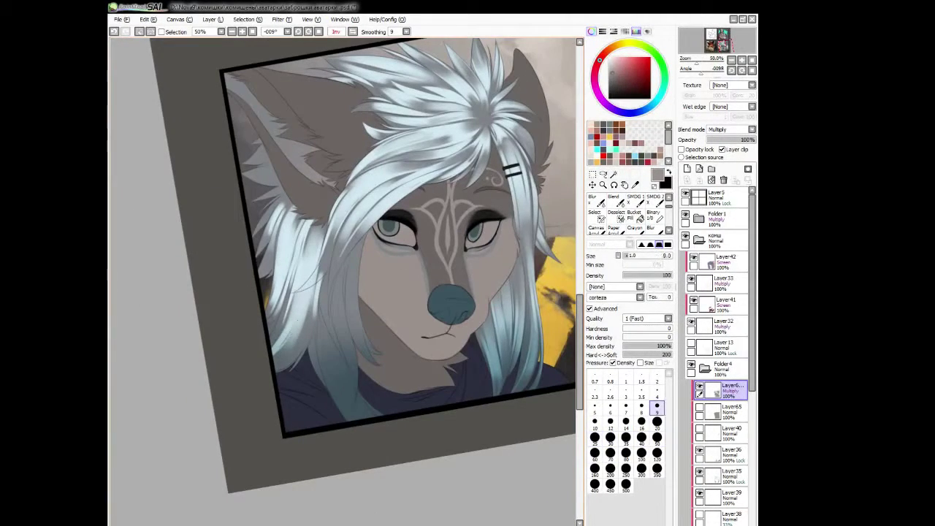
Broaden the lower side hair highlights with the corteza eraser at 35 px and add fine strands at 7 px.
{"action": "key", "text": "bracketright"}
{"action": "key", "text": "bracketright"}
{"action": "key", "text": "bracketright"}
{"action": "key", "text": "bracketright"}
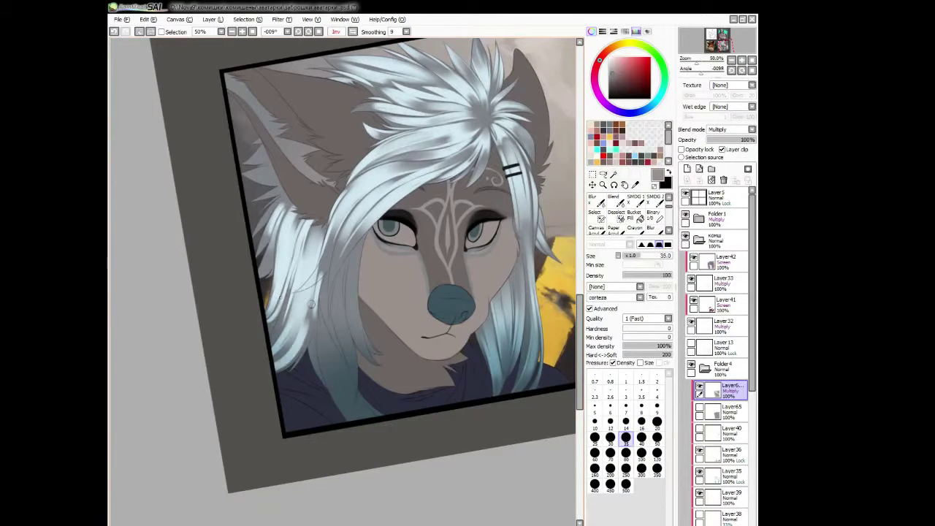
{"action": "left_click_drag", "start_coordinate": [324, 345], "coordinate": [308, 352]}
{"action": "key", "text": "bracketleft"}
{"action": "key", "text": "bracketleft"}
{"action": "key", "text": "bracketleft"}
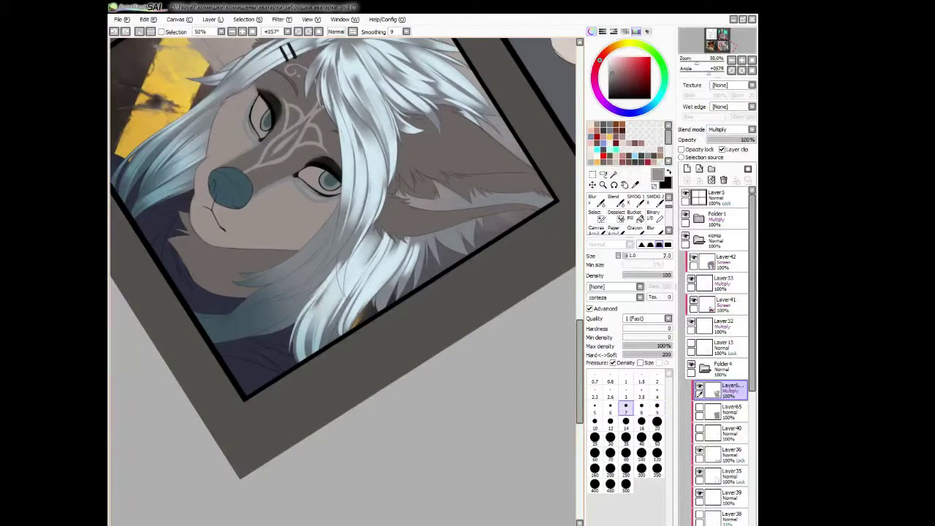
Fill out the side hair's lower ends and inner edge with highlights using the corteza eraser at 20 px.
{"action": "key", "text": "bracketright"}
{"action": "key", "text": "bracketright"}
{"action": "key", "text": "bracketright"}
{"action": "key", "text": "bracketright"}
{"action": "mouse_move", "coordinate": [321, 292]}
{"action": "left_mouse_down"}
{"action": "mouse_move", "coordinate": [290, 307]}
{"action": "mouse_move", "coordinate": [366, 374]}
{"action": "left_mouse_up"}
{"action": "key", "text": "c"}
{"action": "key", "text": "b"}
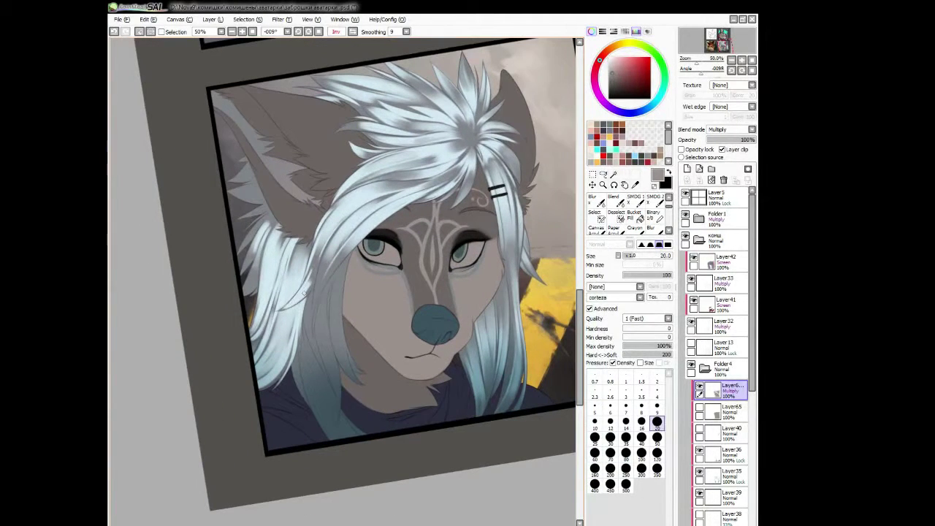
Soften the shading where the fringe meets the side hair with the Blur brush at 25 px and 40 px.
{"action": "key", "text": "v"}
{"action": "key", "text": "h"}
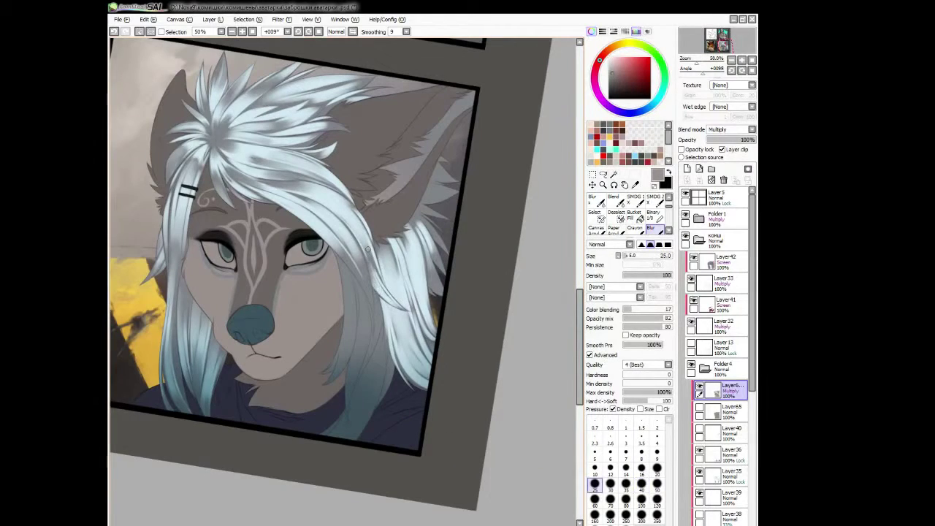
{"action": "key", "text": "c"}
{"action": "key", "text": "v"}
{"action": "key", "text": "h"}
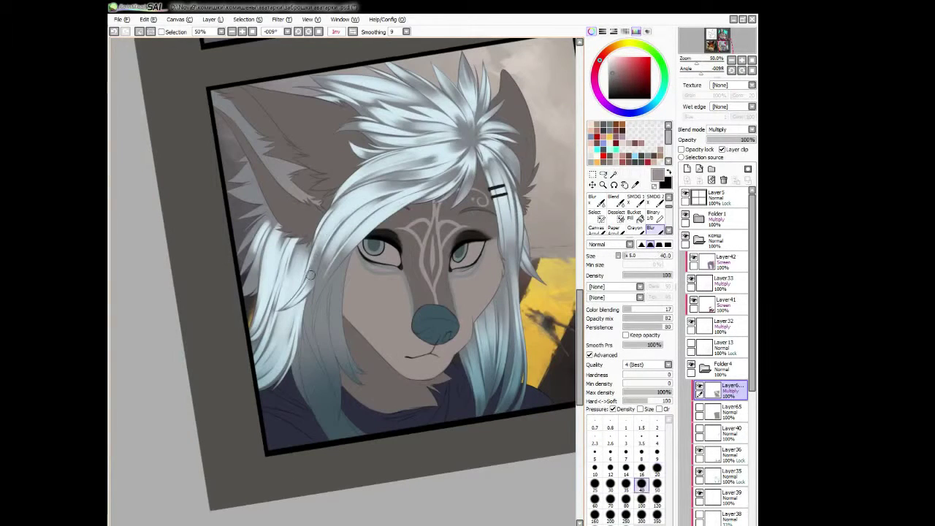
Brighten the side hair with the plain eraser at 25 px and the corteza eraser at 16 px.
{"action": "key", "text": "b"}
{"action": "scroll", "coordinate": [315, 312], "scroll_direction": "up", "scroll_amount": 2}
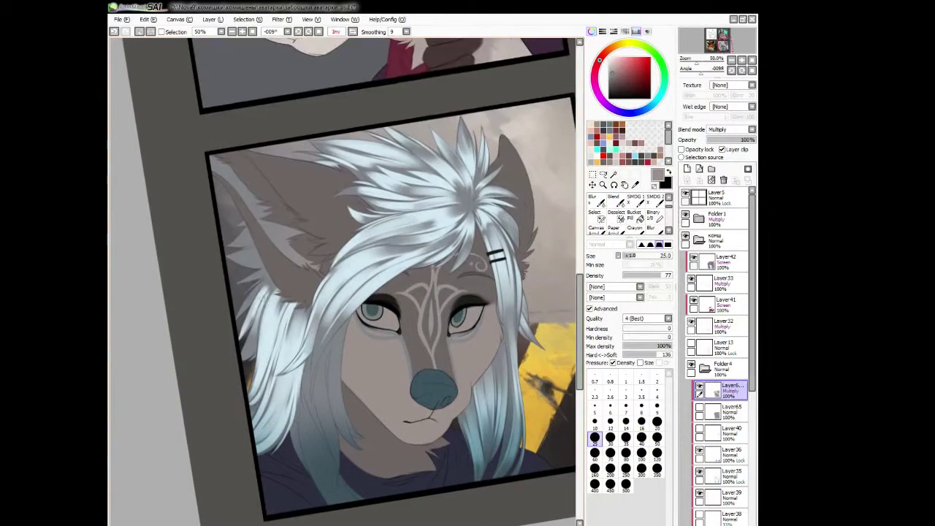
{"action": "key", "text": "bracketright"}
{"action": "key", "text": "bracketright"}
{"action": "key", "text": "bracketright"}
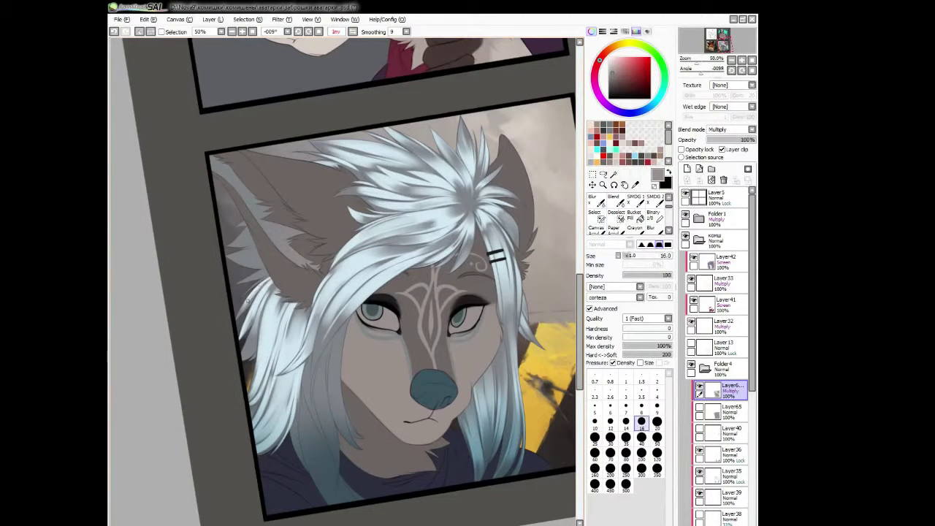
Refine the strands along the side hair's outer edge near the ear with the corteza eraser at 7 px and 20 px.
{"action": "key", "text": "h"}
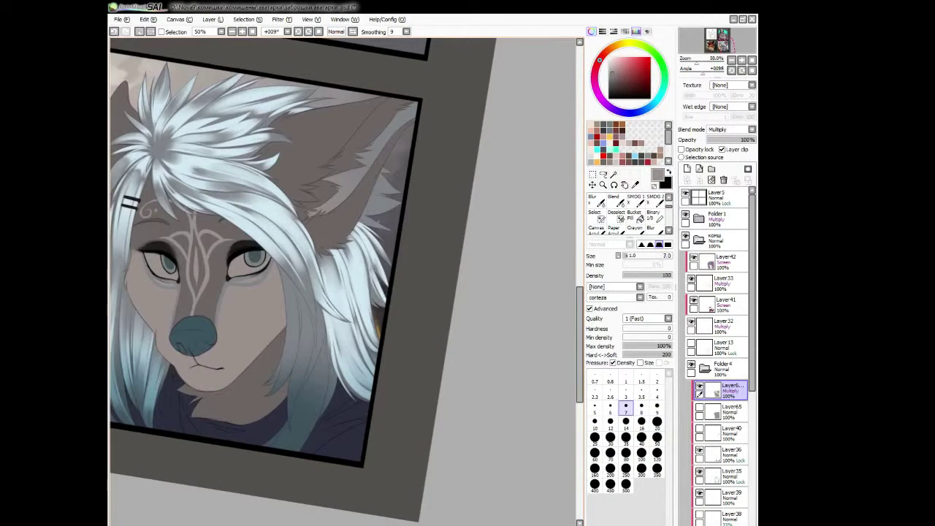
{"action": "key", "text": "bracketleft"}
{"action": "key", "text": "bracketleft"}
{"action": "key", "text": "bracketleft"}
{"action": "key", "text": "h"}
{"action": "key", "text": "bracketleft"}
{"action": "mouse_move", "coordinate": [304, 350]}
{"action": "left_mouse_down"}
{"action": "mouse_move", "coordinate": [350, 361]}
{"action": "mouse_move", "coordinate": [317, 314]}
{"action": "mouse_move", "coordinate": [325, 291]}
{"action": "left_mouse_up"}
{"action": "key", "text": "bracketleft"}
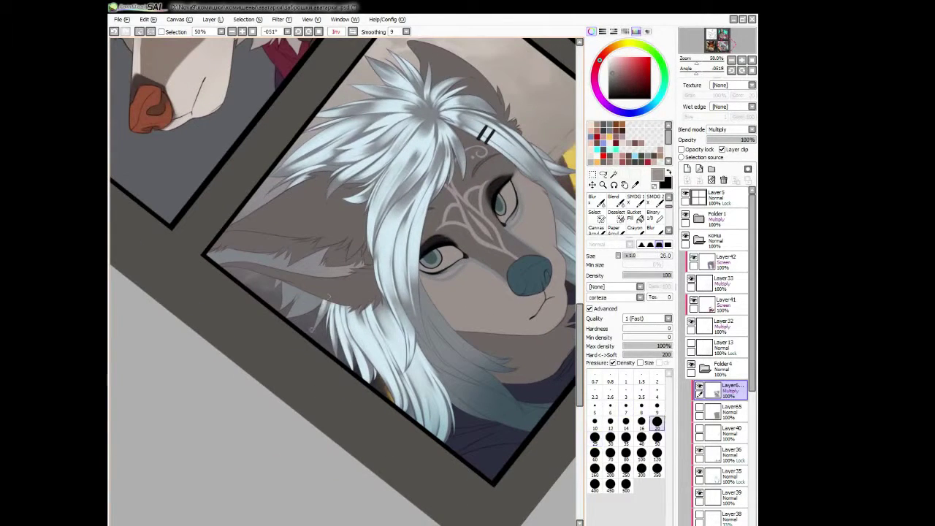
Lower the Multiply shadow layer's opacity to 76%.
{"action": "key", "text": "b"}
{"action": "left_click", "coordinate": [743, 141]}
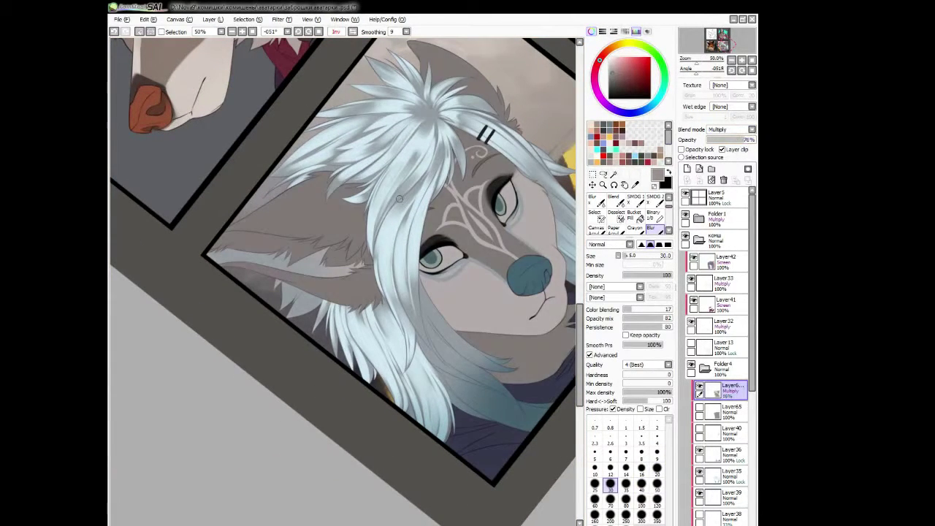
{"action": "key", "text": "e"}
Erase highlights into the hair tufts behind the ear with the corteza eraser at 16 px.
{"action": "left_click_drag", "start_coordinate": [382, 234], "coordinate": [309, 306]}
{"action": "key", "text": "bracketleft"}
{"action": "key", "text": "bracketleft"}
{"action": "key", "text": "bracketleft"}
{"action": "key", "text": "bracketleft"}
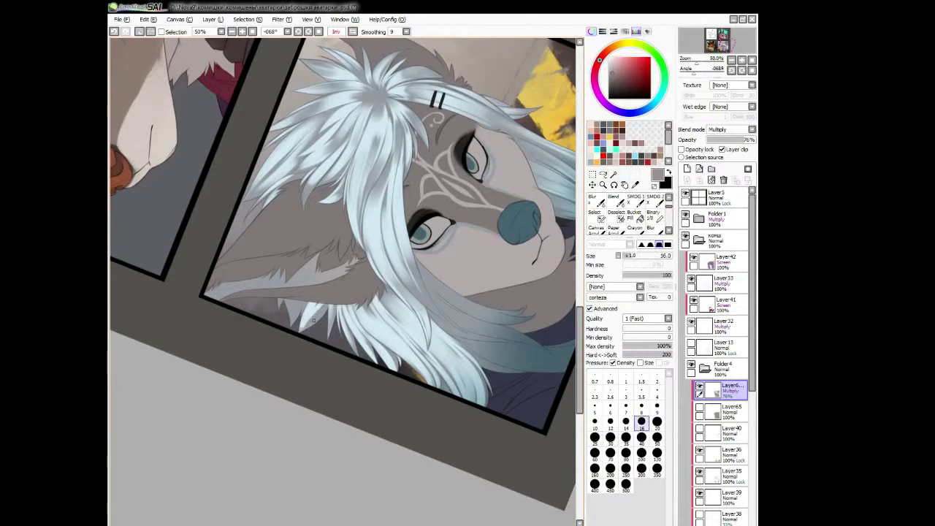
{"action": "key", "text": "bracketleft"}
{"action": "key", "text": "bracketleft"}
Finish the tufts behind the ear and start highlights on the cheek lock with the corteza eraser at 25 px and 20 px.
{"action": "left_click_drag", "start_coordinate": [343, 278], "coordinate": [409, 219]}
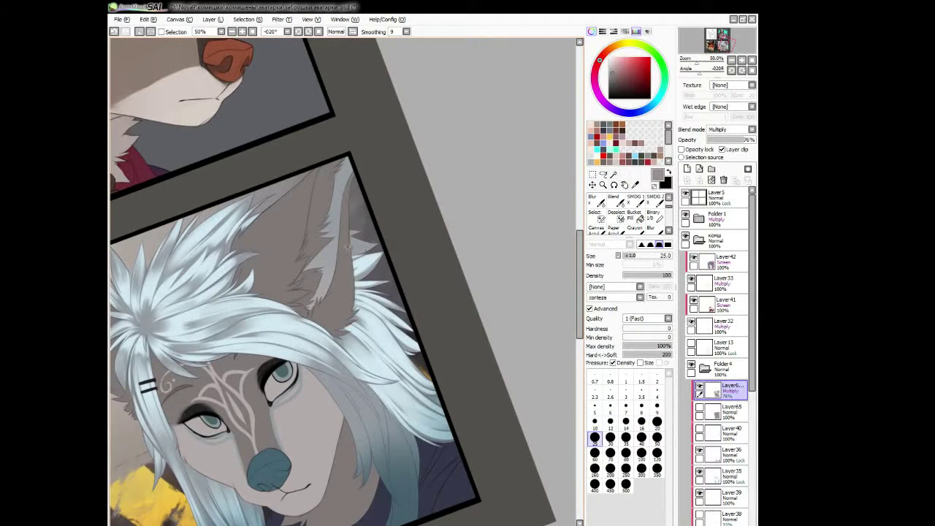
{"action": "key", "text": "bracketright"}
{"action": "key", "text": "bracketright"}
{"action": "key", "text": "bracketright"}
{"action": "mouse_move", "coordinate": [409, 219]}
{"action": "left_mouse_down"}
{"action": "mouse_move", "coordinate": [380, 168]}
{"action": "mouse_move", "coordinate": [336, 153]}
{"action": "left_mouse_up"}
{"action": "key", "text": "bracketright"}
{"action": "key", "text": "bracketright"}
{"action": "key", "text": "bracketright"}
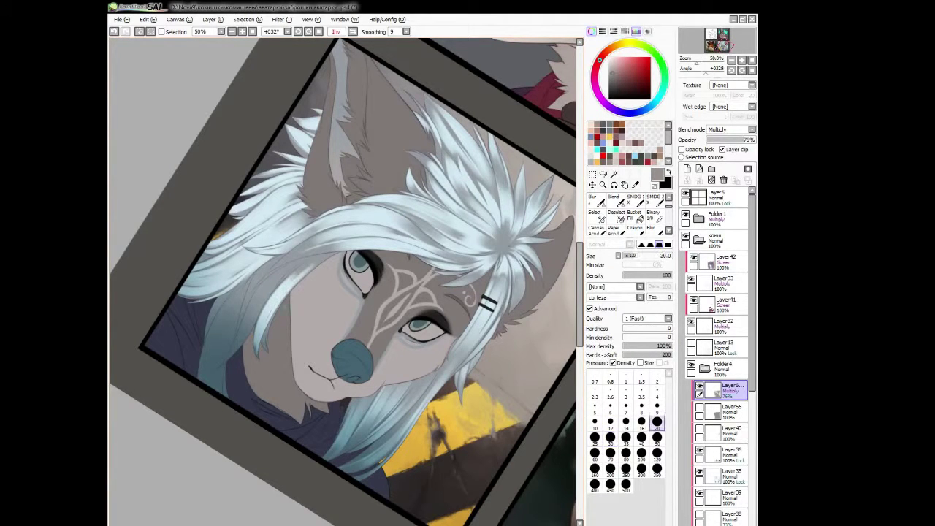
Broaden the cheek lock's highlights with the corteza eraser at 30 px and restore shadow with the acuarela brush at 40 px.
{"action": "left_click_drag", "start_coordinate": [259, 345], "coordinate": [241, 314]}
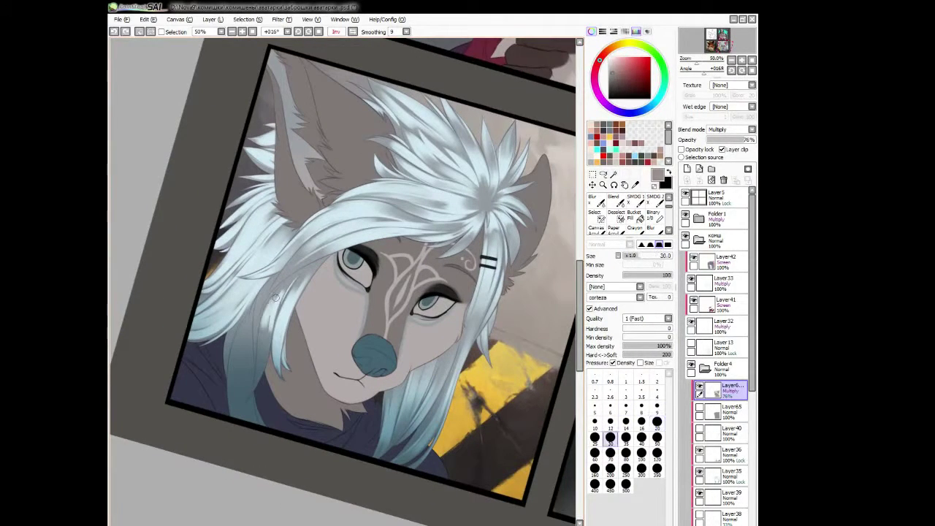
{"action": "key", "text": "b"}
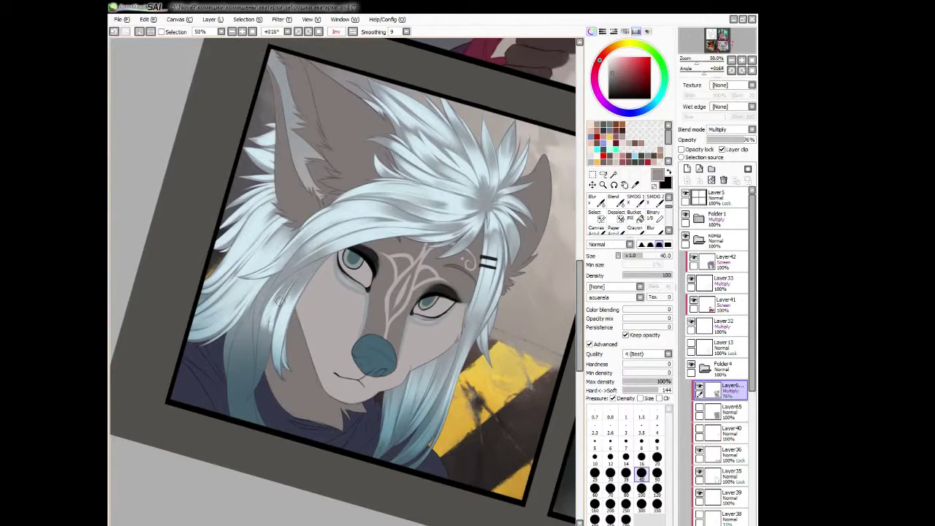
{"action": "key", "text": "n"}
{"action": "key", "text": "End"}
{"action": "key", "text": "End"}
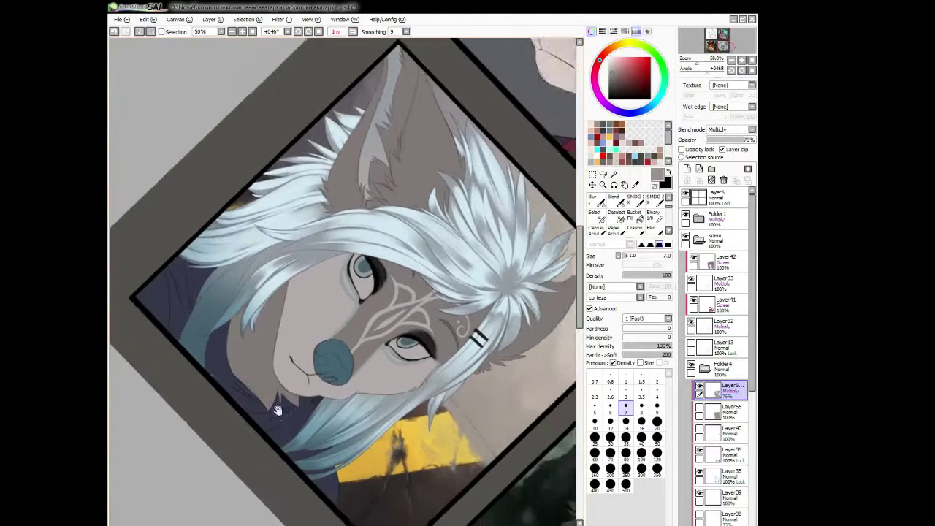
Split the cheek lock's highlights into thin strands with the corteza eraser at 7 px and 10 px.
{"action": "left_click_drag", "start_coordinate": [278, 410], "coordinate": [322, 422]}
{"action": "key", "text": "]"}
{"action": "key", "text": "]"}
{"action": "key", "text": "]"}
{"action": "key", "text": "]"}
{"action": "key", "text": "]"}
{"action": "key", "text": "bracketleft"}
{"action": "key", "text": "bracketleft"}
{"action": "key", "text": "bracketleft"}
{"action": "key", "text": "bracketleft"}
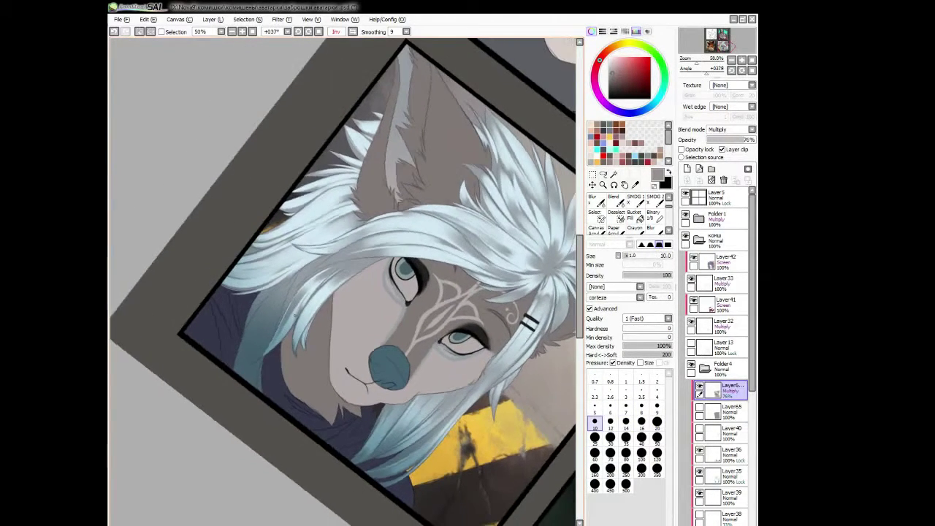
{"action": "left_click_drag", "start_coordinate": [299, 409], "coordinate": [302, 300]}
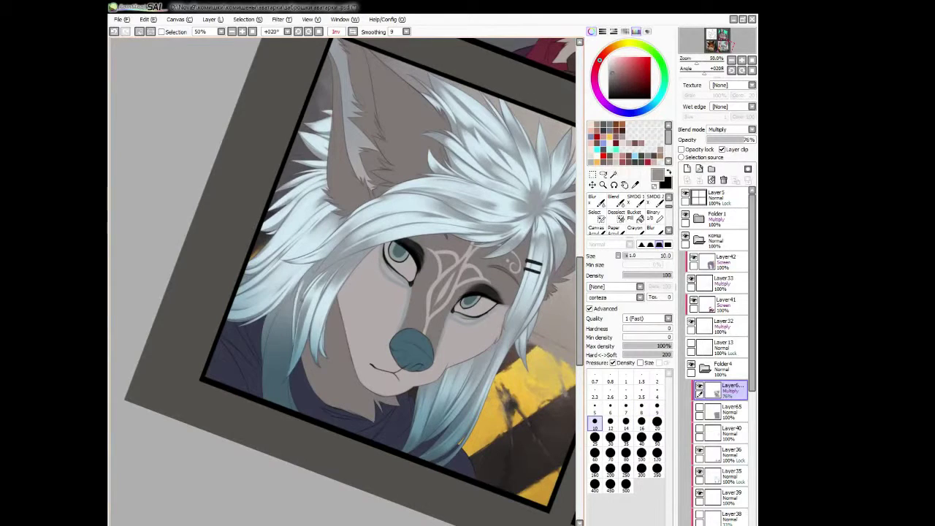
Extend the highlights down the cheek lock into its teal ends with the corteza eraser at 40 px and 25 px.
{"action": "key", "text": "h"}
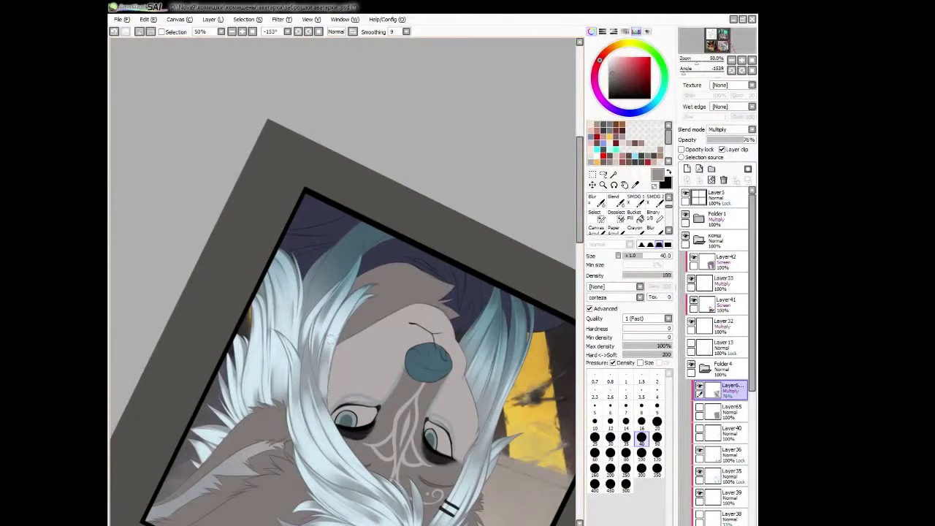
{"action": "key", "text": "bracketleft"}
{"action": "key", "text": "bracketleft"}
{"action": "key", "text": "bracketleft"}
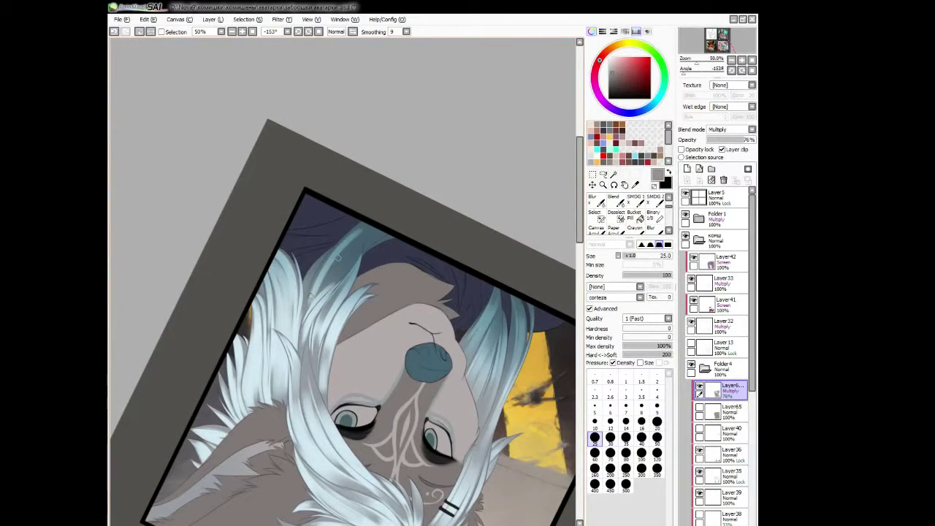
{"action": "key", "text": "bracketleft"}
{"action": "key", "text": "bracketleft"}
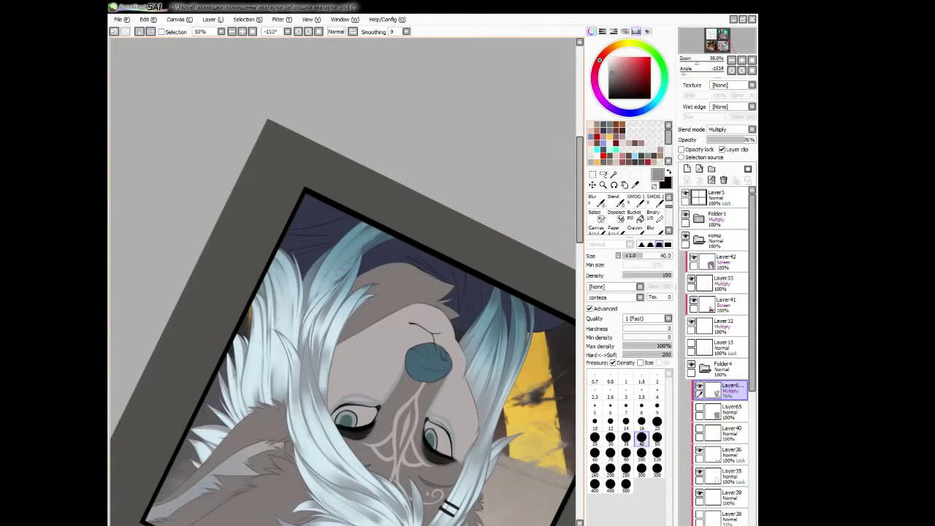
Touch up the cheek lock's shadows with the acuarela brush at 12 px and soften them with Blur at 50 px.
{"action": "key", "text": "h"}
{"action": "key", "text": "b"}
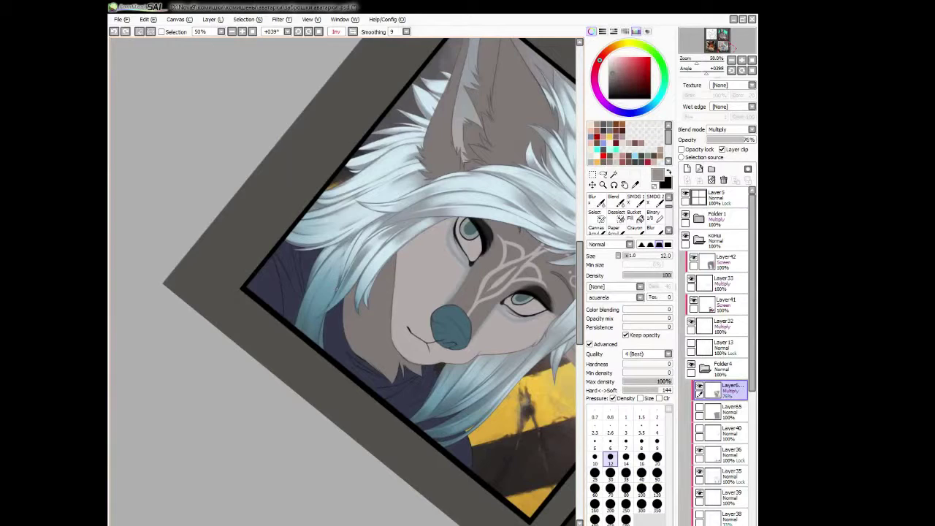
{"action": "key", "text": "h"}
{"action": "key", "text": "b"}
{"action": "left_click_drag", "start_coordinate": [409, 409], "coordinate": [443, 432]}
{"action": "key", "text": "bracketright"}
{"action": "key", "text": "bracketright"}
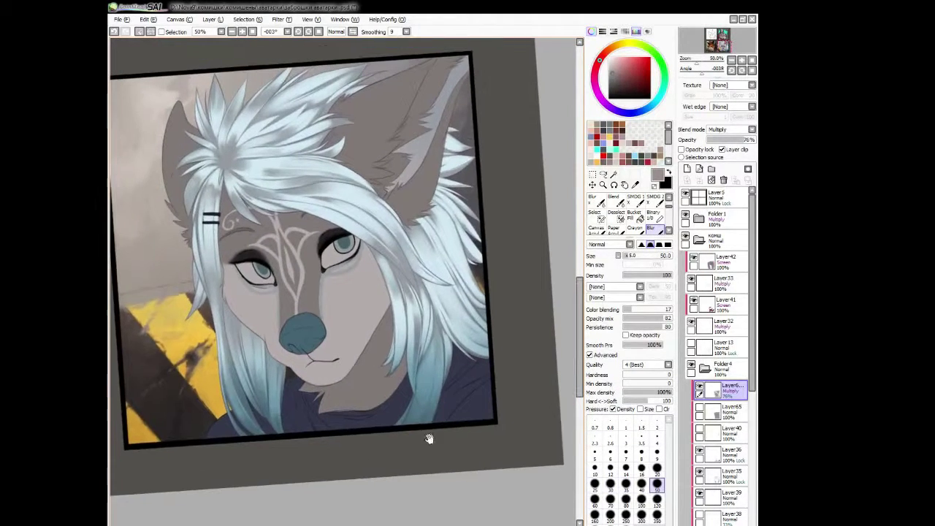
Select the clothing area and erase fold highlights into the collar with the corteza eraser at 14 px, 12 px and 30 px.
{"action": "key", "text": "b"}
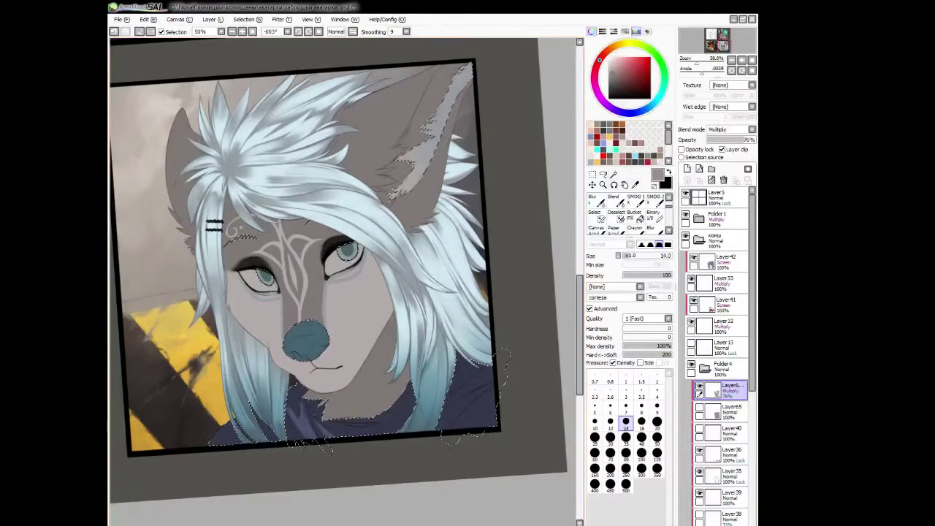
{"action": "mouse_move", "coordinate": [236, 430]}
{"action": "left_mouse_down"}
{"action": "mouse_move", "coordinate": [329, 292]}
{"action": "mouse_move", "coordinate": [438, 219]}
{"action": "left_mouse_up"}
{"action": "left_click", "coordinate": [610, 421]}
{"action": "left_click_drag", "start_coordinate": [504, 278], "coordinate": [398, 357]}
{"action": "left_click", "coordinate": [610, 437]}
{"action": "mouse_move", "coordinate": [452, 277]}
{"action": "left_mouse_down"}
{"action": "mouse_move", "coordinate": [394, 312]}
{"action": "mouse_move", "coordinate": [450, 271]}
{"action": "mouse_move", "coordinate": [467, 219]}
{"action": "left_mouse_up"}
Lighten the shoulder folds with the plain eraser at 30 px and sharpen them with the corteza eraser at 14 px.
{"action": "key", "text": "b"}
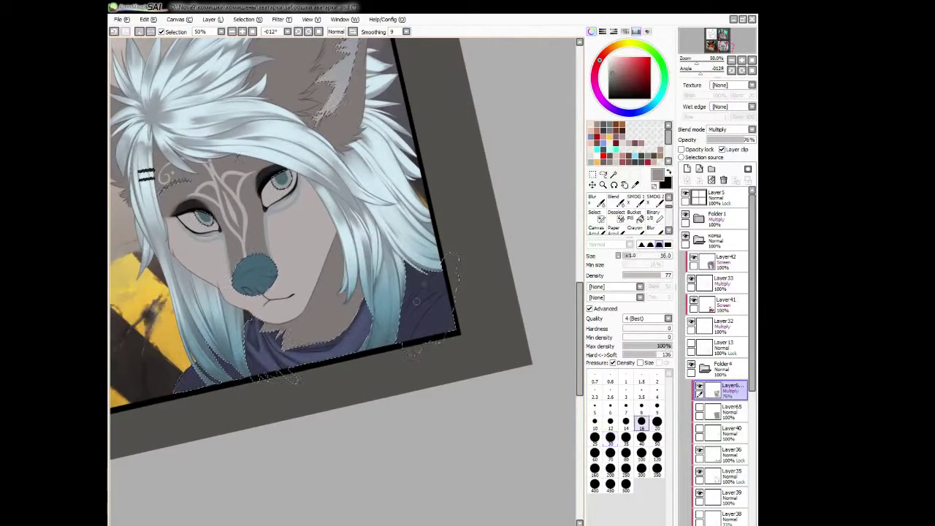
{"action": "key", "text": "n"}
{"action": "left_click_drag", "start_coordinate": [417, 309], "coordinate": [417, 307]}
{"action": "key", "text": "bracketleft"}
{"action": "key", "text": "bracketleft"}
{"action": "key", "text": "bracketleft"}
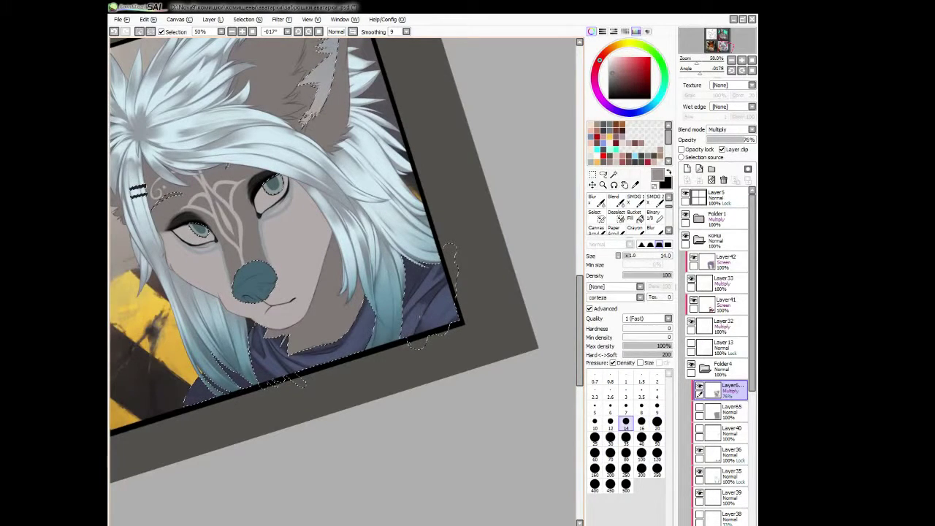
Rework the shoulder folds by painting shadow with the acuarela brush at 40 px and erasing highlights with the corteza eraser.
{"action": "key", "text": "b"}
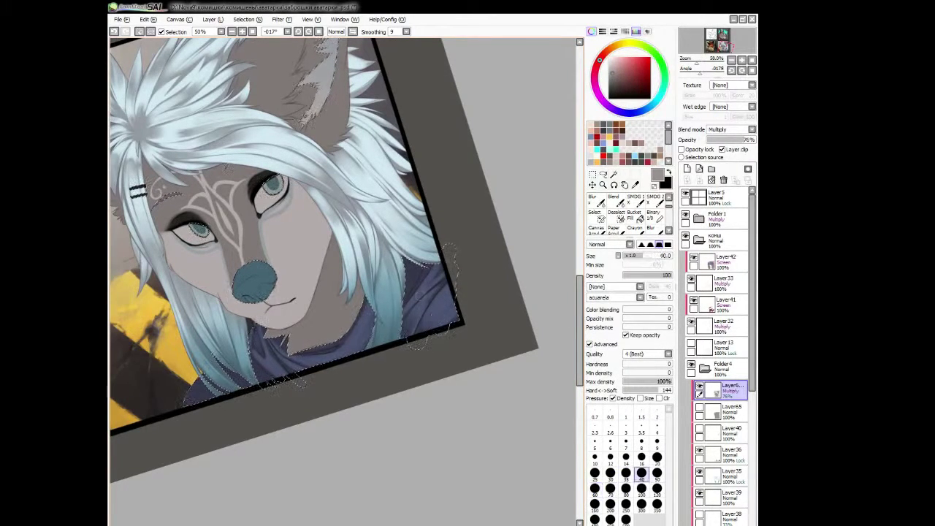
{"action": "key", "text": "n"}
{"action": "key", "text": "bracketright"}
{"action": "key", "text": "bracketright"}
{"action": "key", "text": "bracketright"}
{"action": "key", "text": "bracketright"}
{"action": "key", "text": "bracketleft"}
{"action": "key", "text": "bracketleft"}
Work highlights into the nose with the corteza eraser at 25 px and soften them with Blur at 30 px.
{"action": "key", "text": "h"}
{"action": "key", "text": "bracketleft"}
{"action": "key", "text": "bracketleft"}
{"action": "key", "text": "bracketleft"}
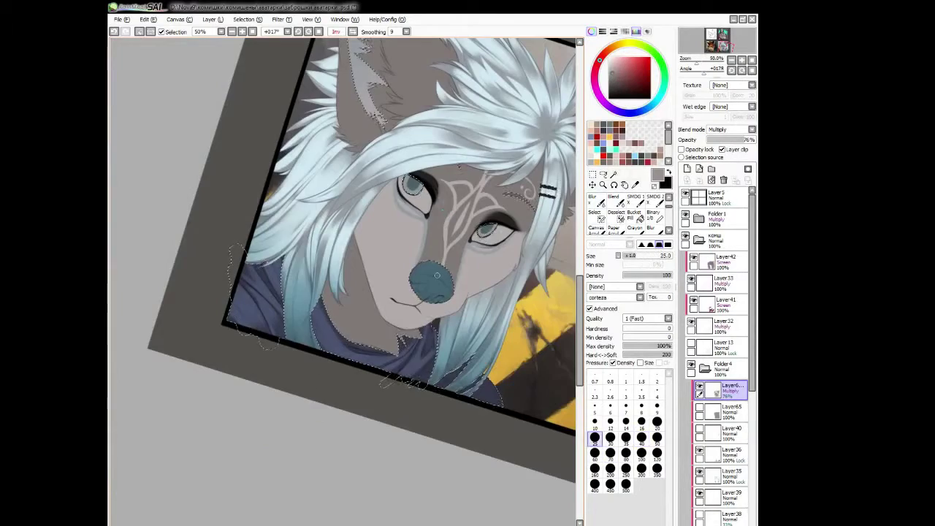
{"action": "left_click_drag", "start_coordinate": [436, 274], "coordinate": [379, 220]}
{"action": "key", "text": "bracketright"}
{"action": "key", "text": "bracketright"}
{"action": "key", "text": "bracketright"}
{"action": "key", "text": "bracketright"}
{"action": "key", "text": "bracketright"}
{"action": "key", "text": "h"}
{"action": "key", "text": "bracketright"}
{"action": "key", "text": "bracketright"}
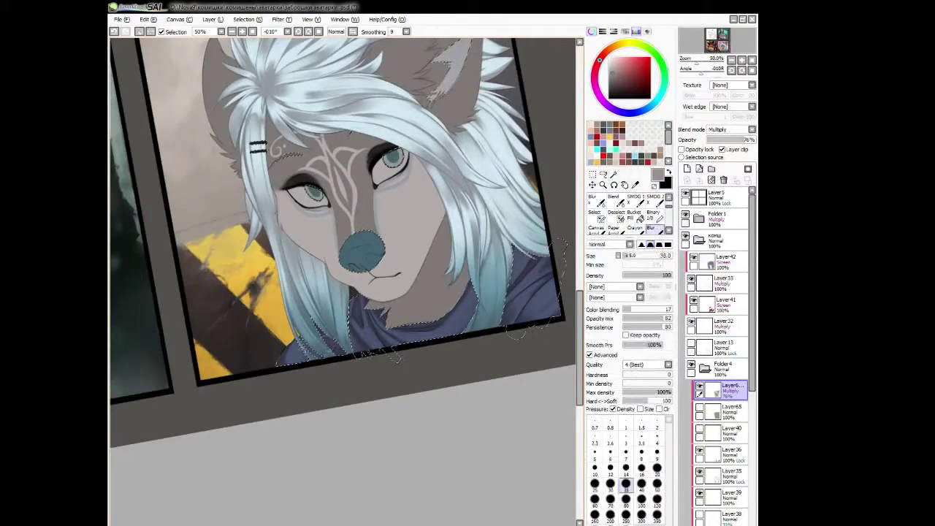
Erase shadow from the large ear's pale fur edge with the corteza eraser at 100 px.
{"action": "mouse_move", "coordinate": [447, 78]}
{"action": "left_mouse_down"}
{"action": "mouse_move", "coordinate": [431, 88]}
{"action": "mouse_move", "coordinate": [428, 151]}
{"action": "left_mouse_up"}
{"action": "key", "text": "bracketleft"}
{"action": "key", "text": "h"}
{"action": "key", "text": "bracketright"}
{"action": "key", "text": "bracketright"}
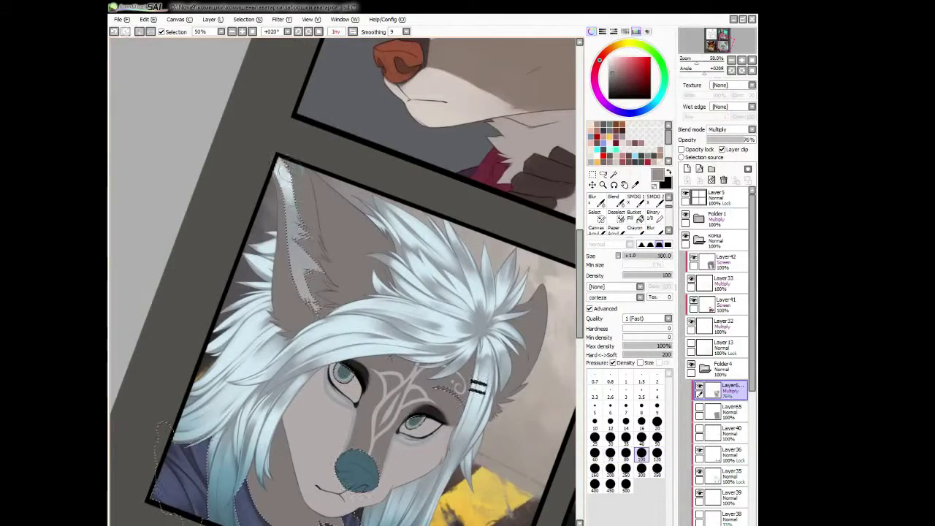
{"action": "left_click_drag", "start_coordinate": [379, 278], "coordinate": [375, 265]}
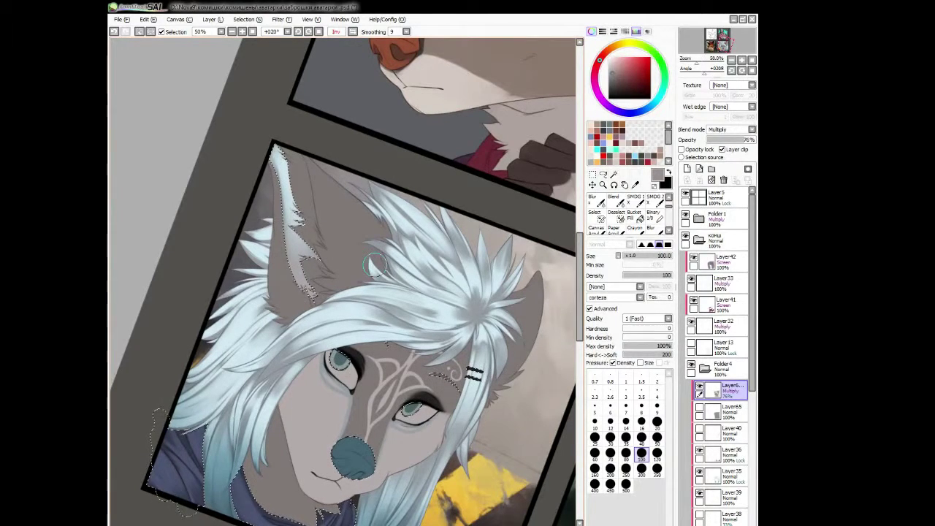
Smooth the shading on the large ear's pale fur edge with Blur at 50 px and 35 px.
{"action": "key", "text": "b"}
{"action": "left_click_drag", "start_coordinate": [374, 264], "coordinate": [381, 292]}
{"action": "key", "text": "bracketright"}
{"action": "key", "text": "bracketright"}
{"action": "key", "text": "bracketright"}
{"action": "key", "text": "bracketright"}
{"action": "key", "text": "bracketright"}
{"action": "key", "text": "bracketright"}
{"action": "key", "text": "bracketright"}
{"action": "key", "text": "bracketright"}
{"action": "key", "text": "bracketright"}
{"action": "key", "text": "bracketright"}
{"action": "key", "text": "h"}
{"action": "key", "text": "bracketright"}
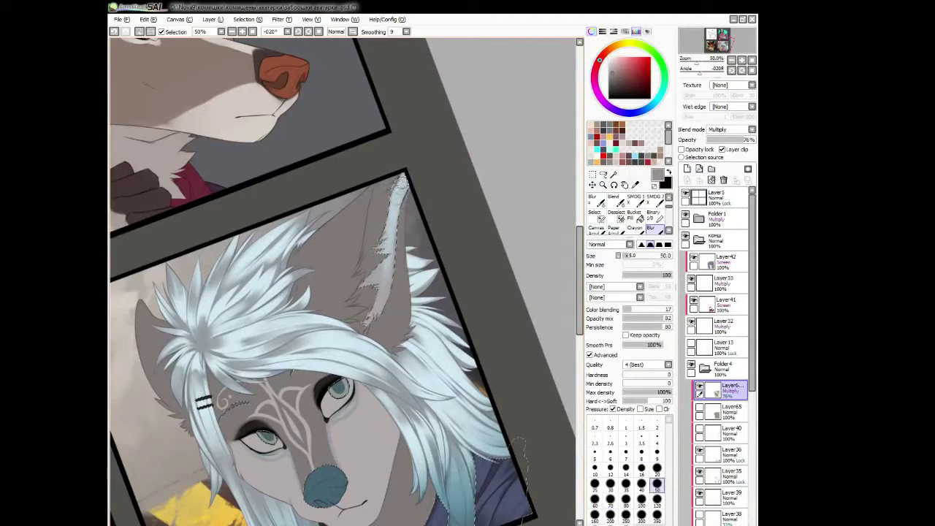
{"action": "key", "text": "b"}
{"action": "key", "text": "h"}
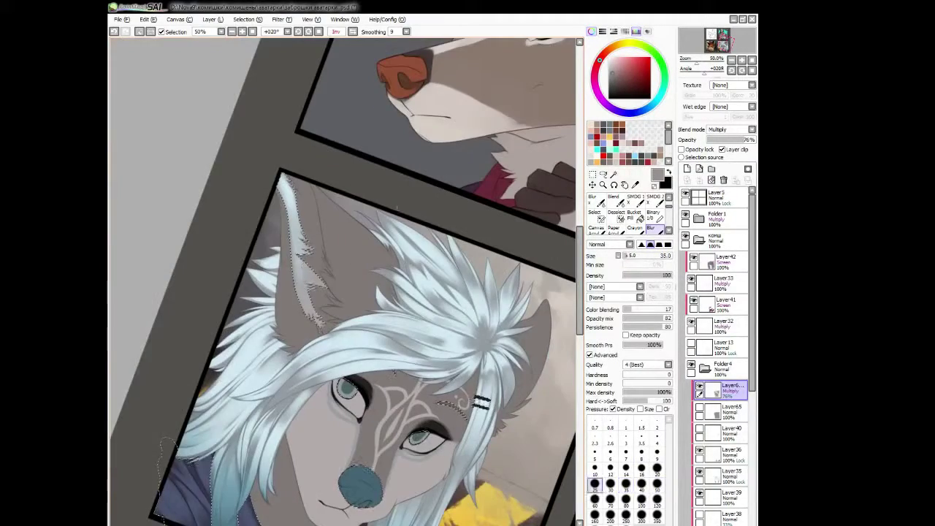
{"action": "key", "text": "bracketleft"}
{"action": "key", "text": "b"}
{"action": "key", "text": "bracketleft"}
Erase highlights into both irises with the corteza eraser at 14 px and 25 px.
{"action": "key", "text": "Delete"}
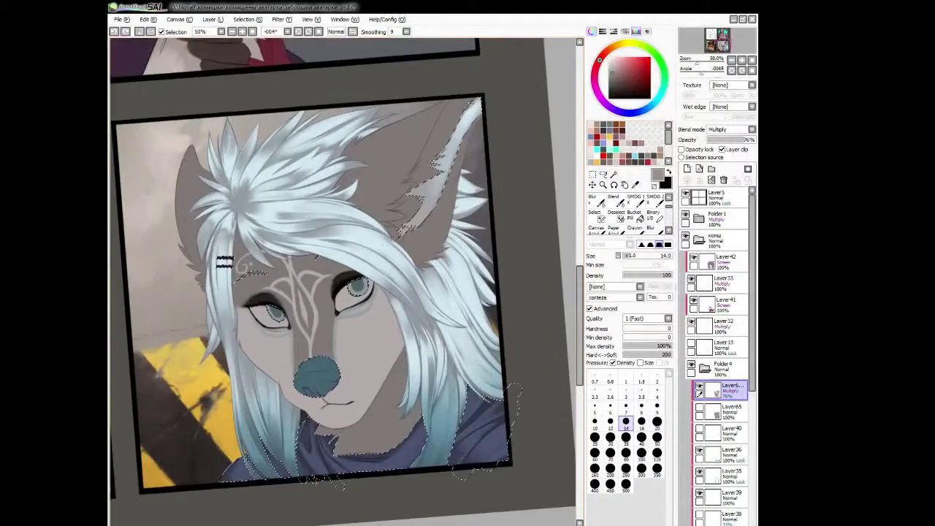
{"action": "key", "text": "bracketright"}
{"action": "key", "text": "bracketright"}
{"action": "key", "text": "bracketright"}
{"action": "key", "text": "bracketright"}
{"action": "key", "text": "bracketright"}
{"action": "key", "text": "bracketleft"}
{"action": "key", "text": "bracketleft"}
{"action": "key", "text": "bracketleft"}
{"action": "key", "text": "bracketleft"}
{"action": "key", "text": "bracketleft"}
{"action": "key", "text": "bracketright"}
{"action": "key", "text": "bracketright"}
{"action": "key", "text": "bracketright"}
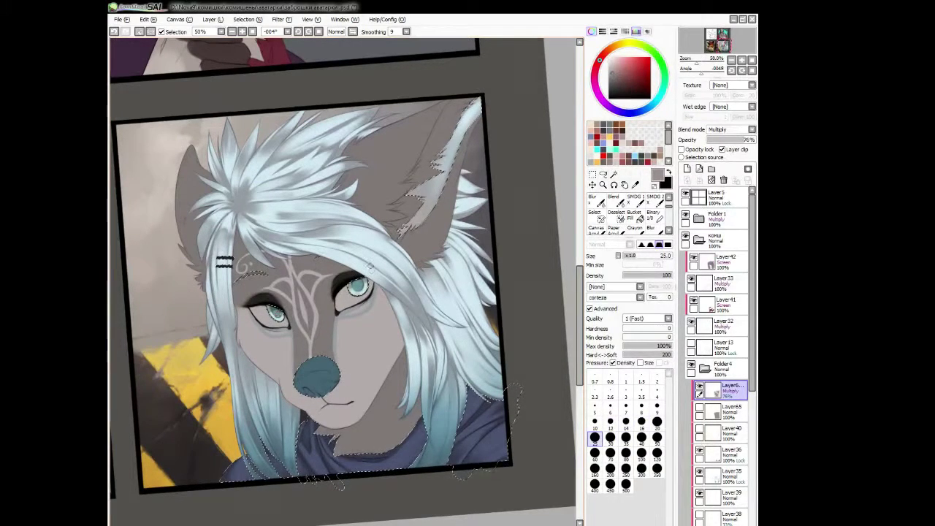
Carve highlights around the nose and nostrils with the corteza eraser at 25 px and the plain eraser at 12 px.
{"action": "key", "text": "c"}
{"action": "key", "text": "bracketleft"}
{"action": "key", "text": "bracketleft"}
{"action": "key", "text": "Delete"}
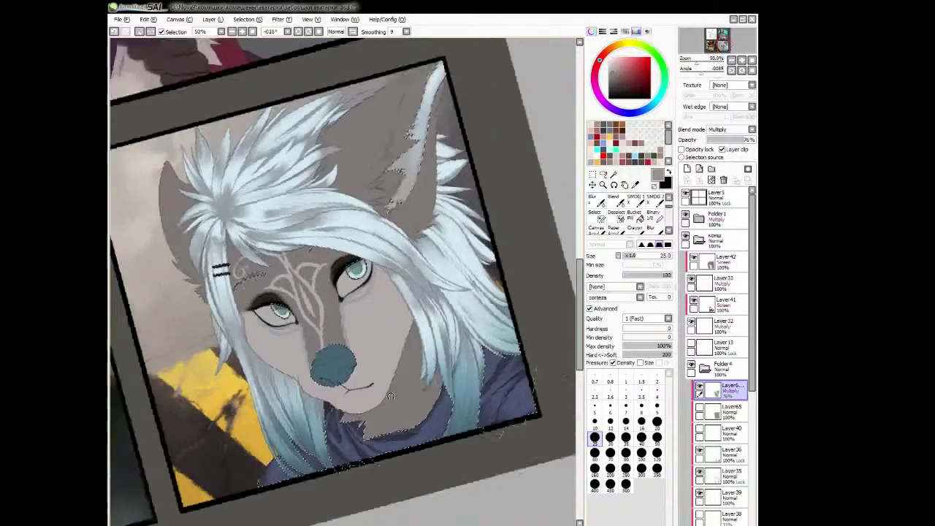
{"action": "key", "text": "Insert"}
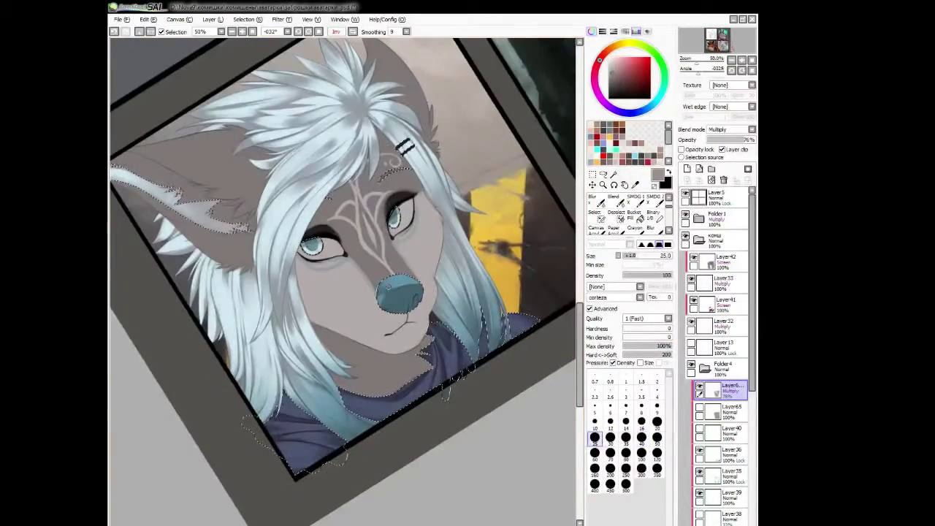
{"action": "key", "text": "c"}
{"action": "key", "text": "c"}
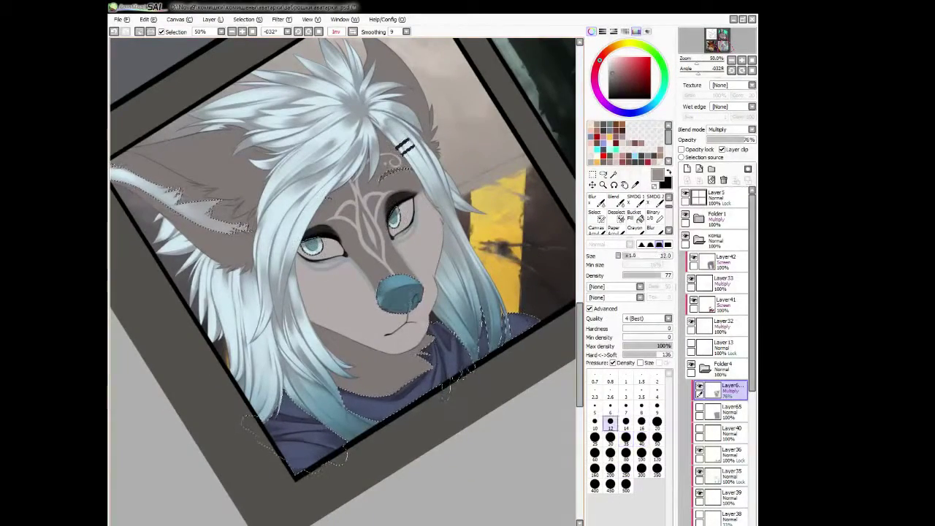
{"action": "key", "text": "Insert"}
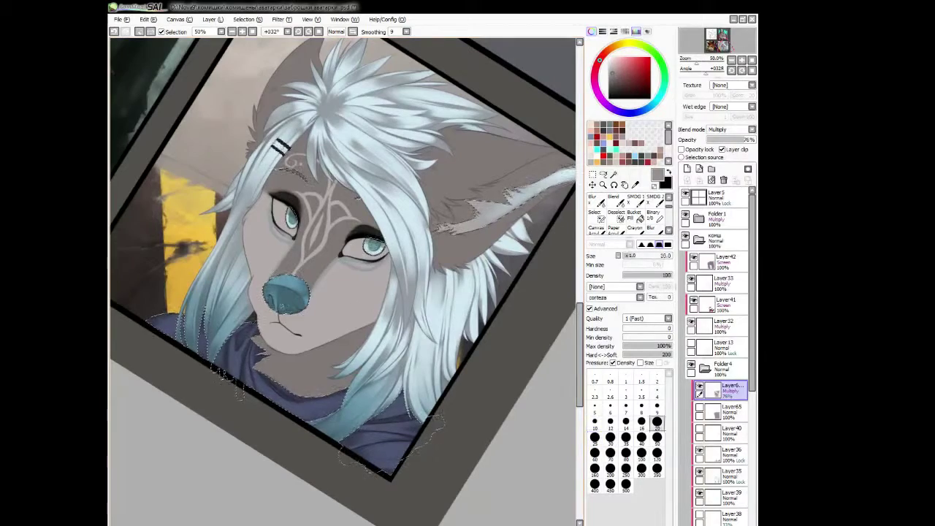
Refine the nose highlights with the corteza eraser at 30 px and 12 px, softening them with Blur at 30 px.
{"action": "key", "text": "bracketright"}
{"action": "key", "text": "c"}
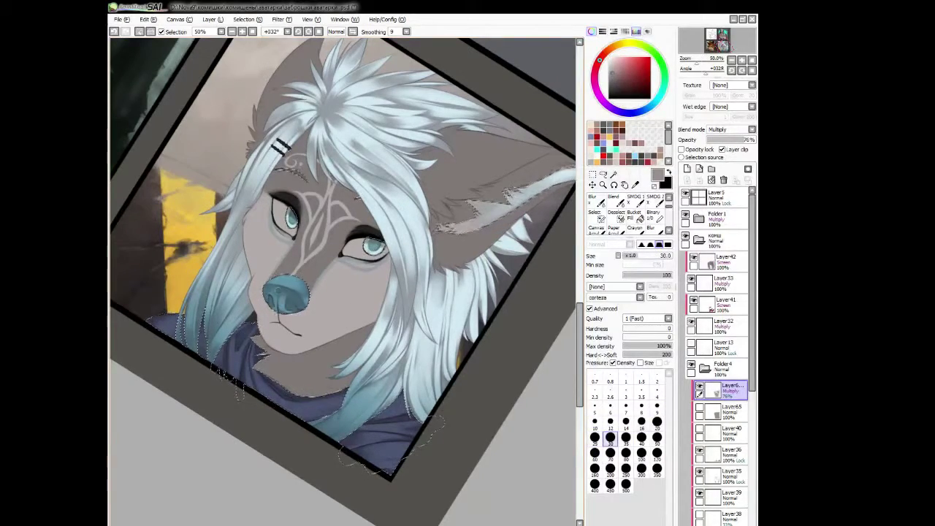
{"action": "key", "text": "Insert"}
{"action": "key", "text": "Delete"}
{"action": "key", "text": "End"}
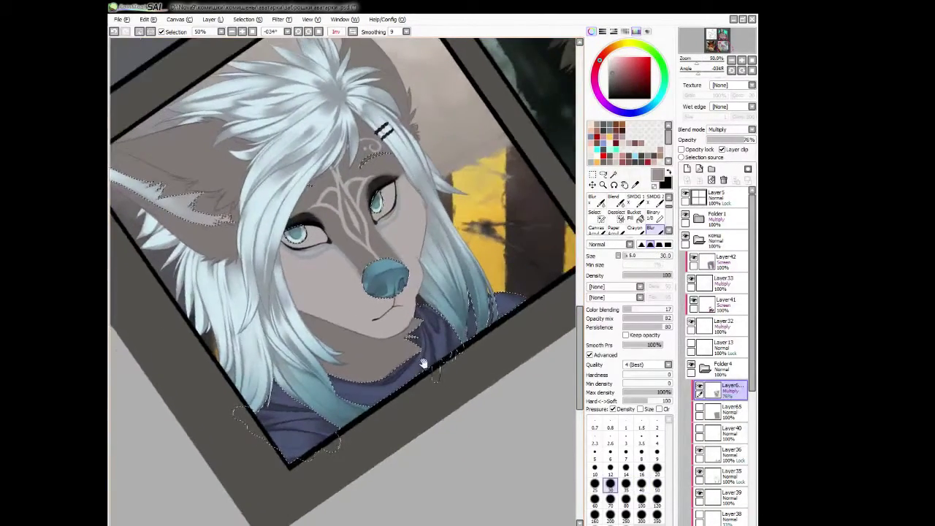
{"action": "key", "text": "c"}
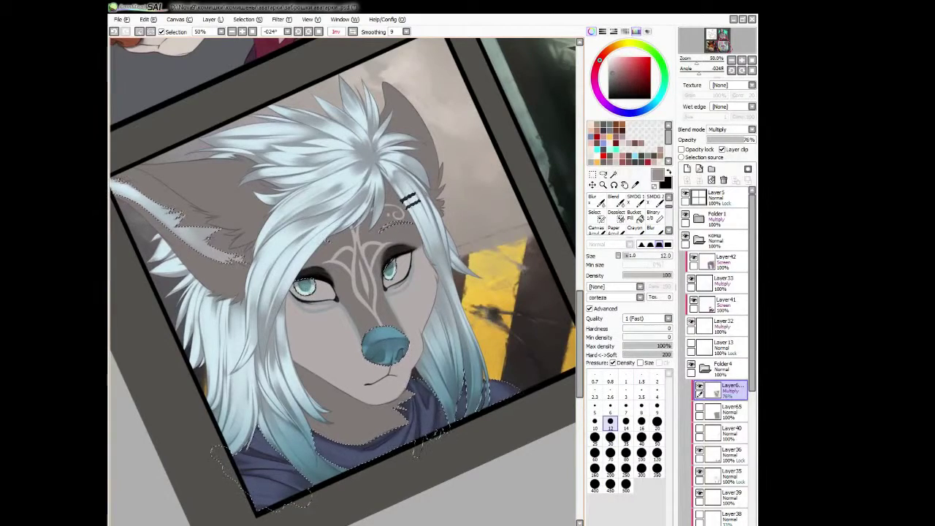
{"action": "key", "text": "End"}
{"action": "key", "text": "Insert"}
Select the large ear's inner fur tufts and erase initial highlights into them with the corteza eraser at 25 px.
{"action": "key", "text": "a"}
{"action": "key", "text": "bracketleft"}
{"action": "key", "text": "bracketleft"}
{"action": "key", "text": "bracketleft"}
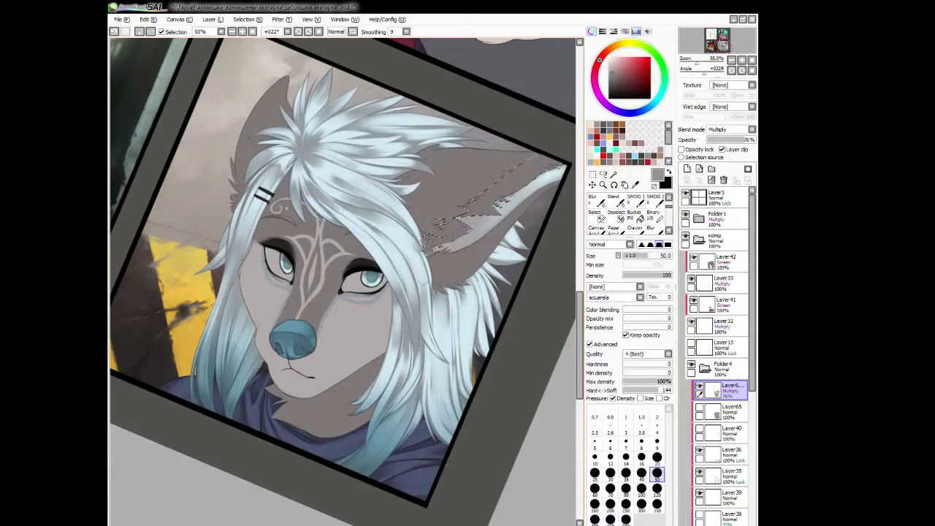
{"action": "key", "text": "Delete"}
{"action": "key", "text": "Delete"}
{"action": "key", "text": "Delete"}
{"action": "key", "text": "c"}
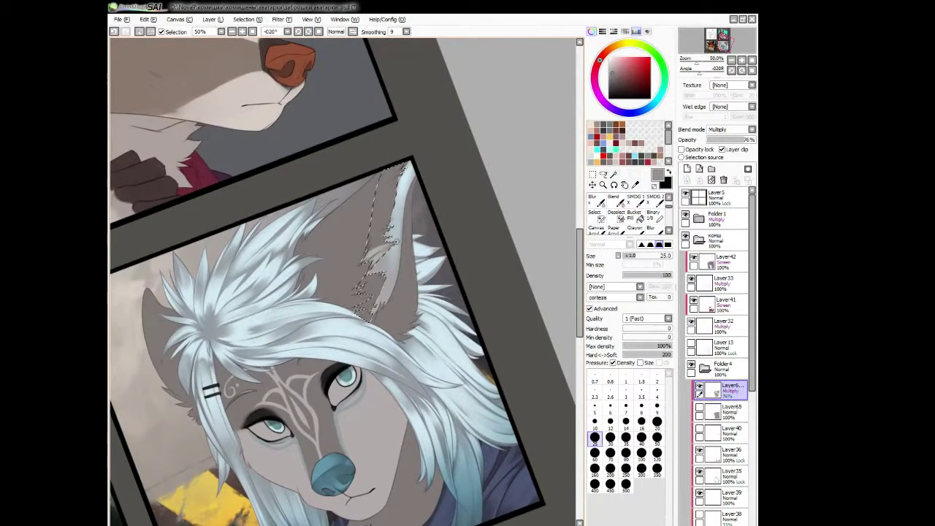
{"action": "key", "text": "Delete"}
{"action": "key", "text": "Delete"}
Lighten the inner ear tufts with the corteza eraser at 30 px and detail their tips at 5 px.
{"action": "key", "text": "bracketleft"}
{"action": "key", "text": "bracketleft"}
{"action": "key", "text": "bracketleft"}
{"action": "key", "text": "bracketleft"}
{"action": "key", "text": "bracketleft"}
{"action": "key", "text": "bracketleft"}
{"action": "key", "text": "bracketleft"}
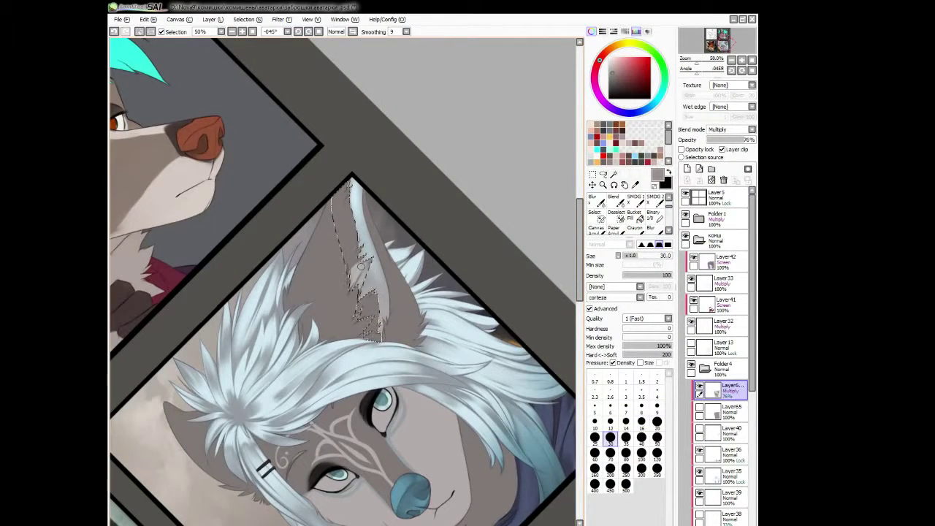
{"action": "key", "text": "bracketleft"}
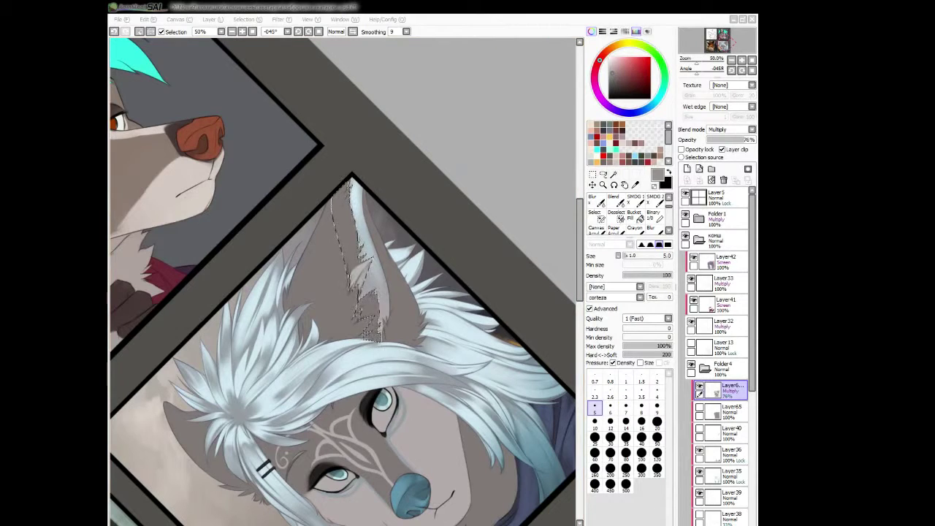
Carve individual hair strands into the inner ear tufts with the corteza eraser at 10 px and 16 px.
{"action": "key", "text": "bracketleft"}
{"action": "key", "text": "bracketleft"}
{"action": "key", "text": "bracketright"}
{"action": "key", "text": "bracketright"}
{"action": "key", "text": "bracketright"}
{"action": "key", "text": "bracketleft"}
{"action": "key", "text": "bracketleft"}
{"action": "key", "text": "bracketleft"}
{"action": "key", "text": "bracketleft"}
{"action": "key", "text": "h"}
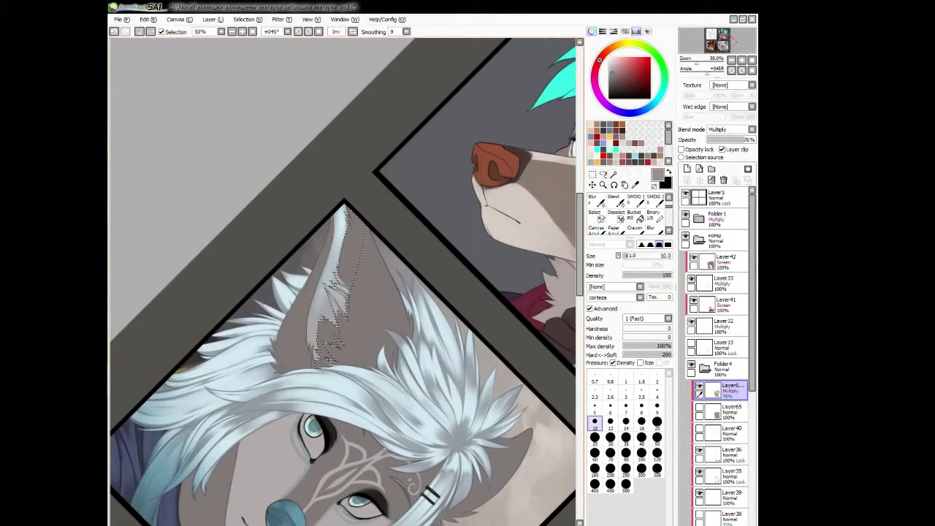
{"action": "key", "text": "bracketleft"}
{"action": "key", "text": "bracketleft"}
{"action": "key", "text": "bracketleft"}
{"action": "key", "text": "bracketleft"}
{"action": "key", "text": "h"}
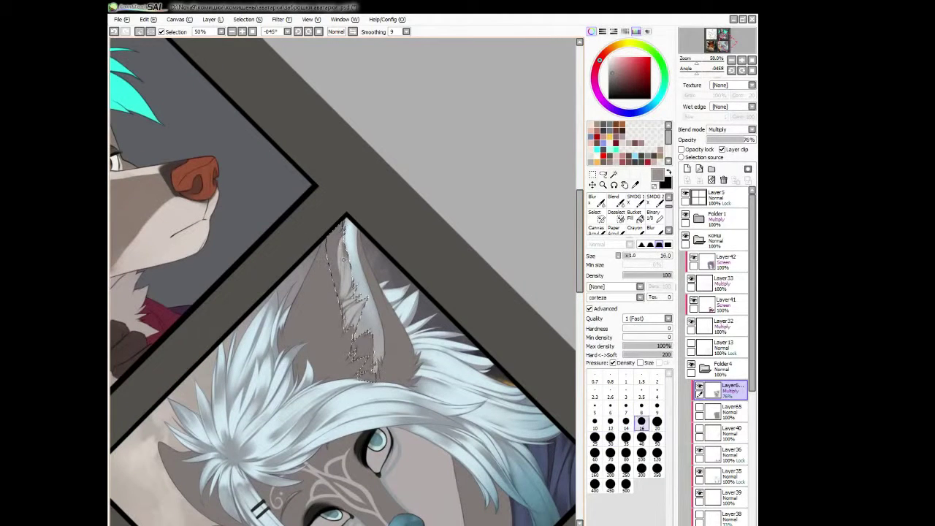
Restore shadow between the ear strands with the acuarela brush at 16 px and re-carve them with the corteza eraser at 10 px.
{"action": "key", "text": "c"}
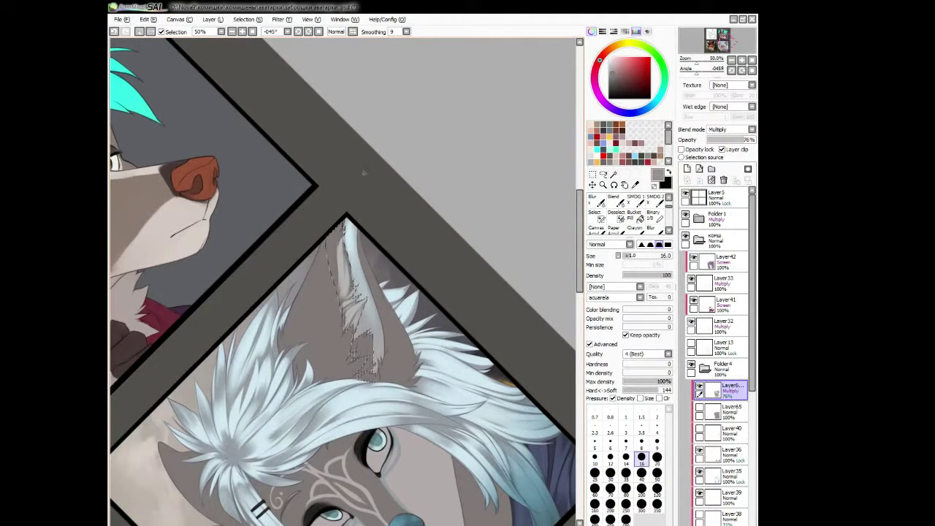
{"action": "key", "text": "bracketleft"}
{"action": "key", "text": "bracketleft"}
{"action": "key", "text": "bracketleft"}
{"action": "key", "text": "h"}
{"action": "key", "text": "c"}
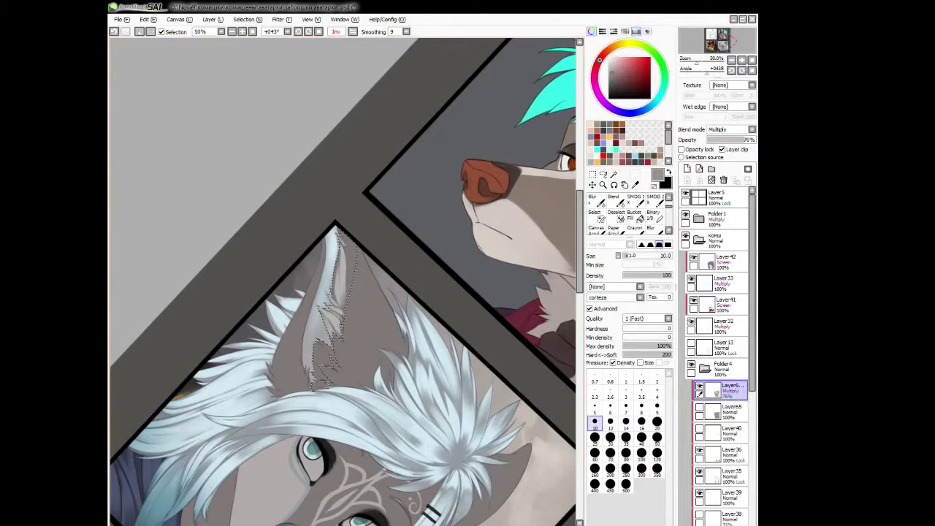
{"action": "key", "text": "h"}
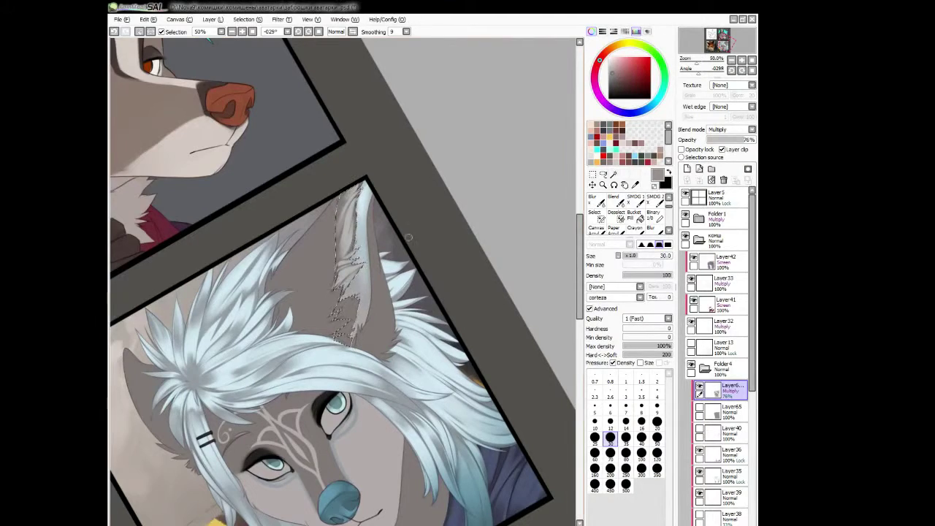
Extend the highlights down the inner ear tufts with the corteza eraser at 25 px and the plain eraser at 16 px.
{"action": "left_click_drag", "start_coordinate": [321, 201], "coordinate": [330, 106]}
{"action": "key", "text": "bracketleft"}
{"action": "key", "text": "bracketleft"}
{"action": "key", "text": "bracketleft"}
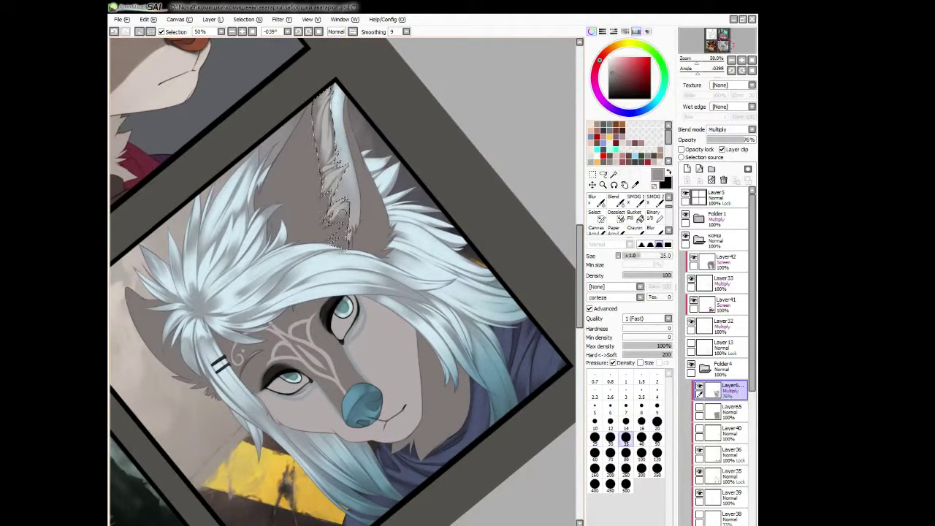
{"action": "key", "text": "c"}
{"action": "key", "text": "h"}
{"action": "key", "text": "h"}
{"action": "key", "text": "n"}
{"action": "key", "text": "bracketright"}
{"action": "key", "text": "bracketright"}
{"action": "key", "text": "bracketright"}
{"action": "key", "text": "h"}
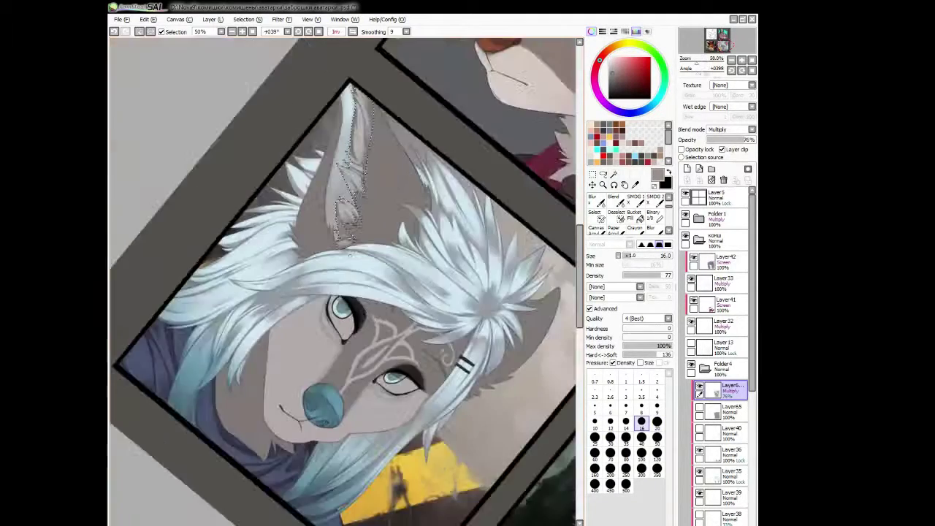
Paint shadow back over the inner ear tufts with the acuarela brush at 50 px and 80 px.
{"action": "key", "text": "Delete"}
{"action": "key", "text": "Delete"}
{"action": "key", "text": "h"}
{"action": "key", "text": "c"}
{"action": "key", "text": "bracketleft"}
{"action": "key", "text": "bracketleft"}
{"action": "key", "text": "bracketright"}
{"action": "key", "text": "bracketright"}
{"action": "key", "text": "bracketright"}
{"action": "key", "text": "bracketright"}
{"action": "key", "text": "bracketright"}
{"action": "key", "text": "bracketright"}
{"action": "key", "text": "bracketright"}
{"action": "key", "text": "bracketright"}
{"action": "key", "text": "bracketright"}
{"action": "key", "text": "bracketright"}
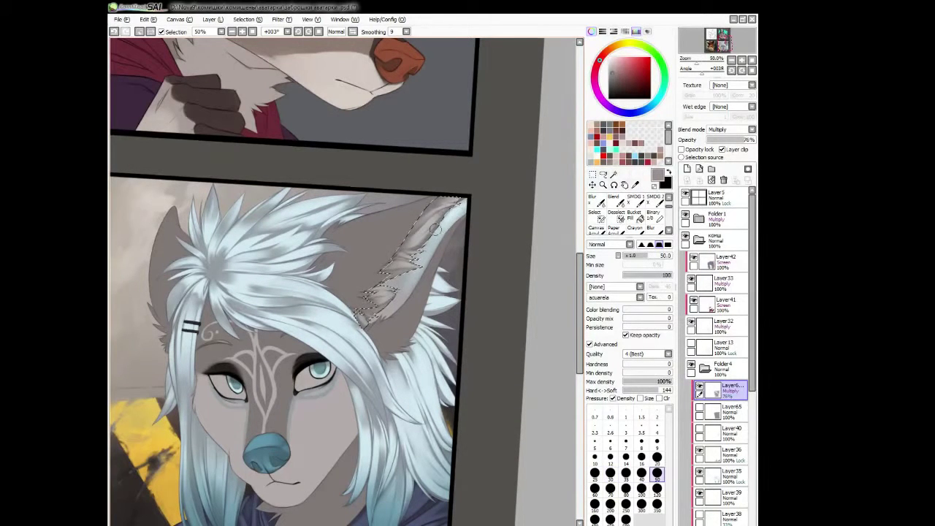
{"action": "key", "text": "bracketright"}
{"action": "key", "text": "bracketright"}
{"action": "key", "text": "bracketright"}
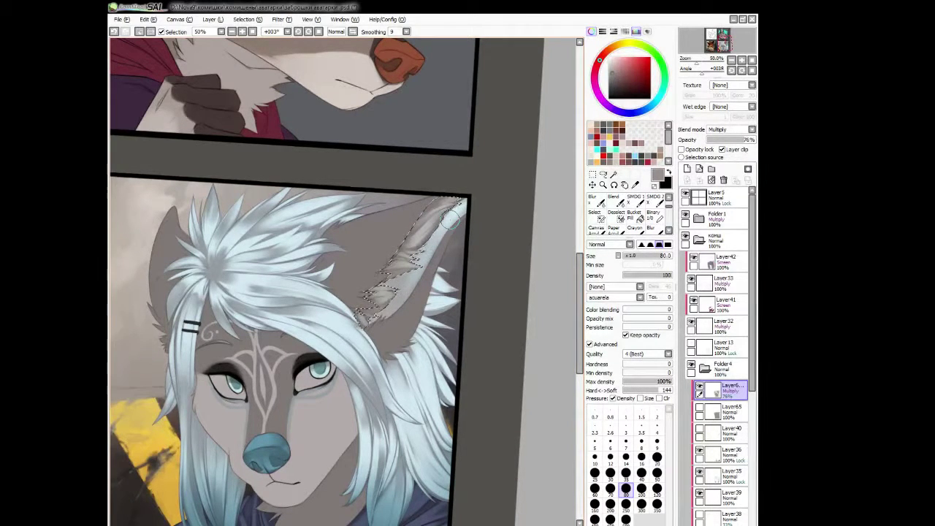
Replace the tuft selection with the grey fur area and erase highlights inside the large ear with the corteza eraser at 14 px.
{"action": "key", "text": "Home"}
{"action": "key", "text": "ctrl+d"}
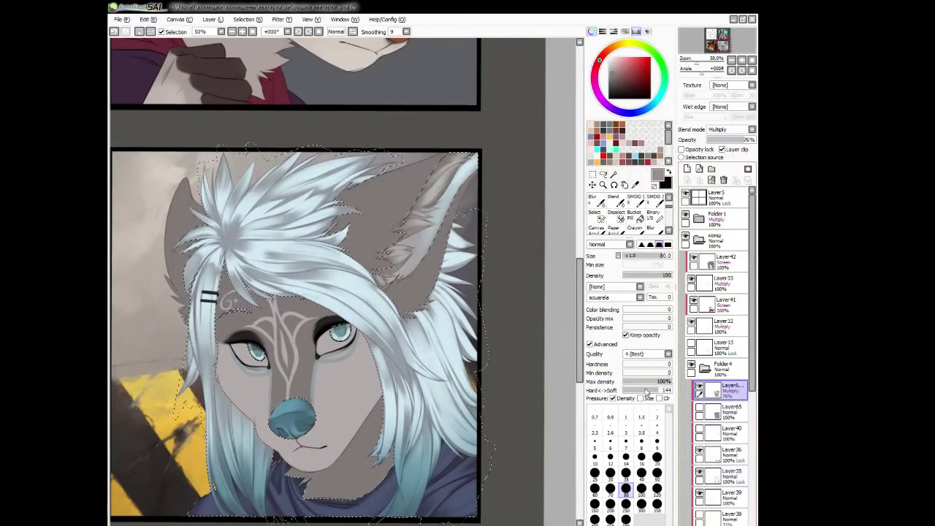
{"action": "key", "text": "b"}
{"action": "left_click_drag", "start_coordinate": [292, 307], "coordinate": [324, 290]}
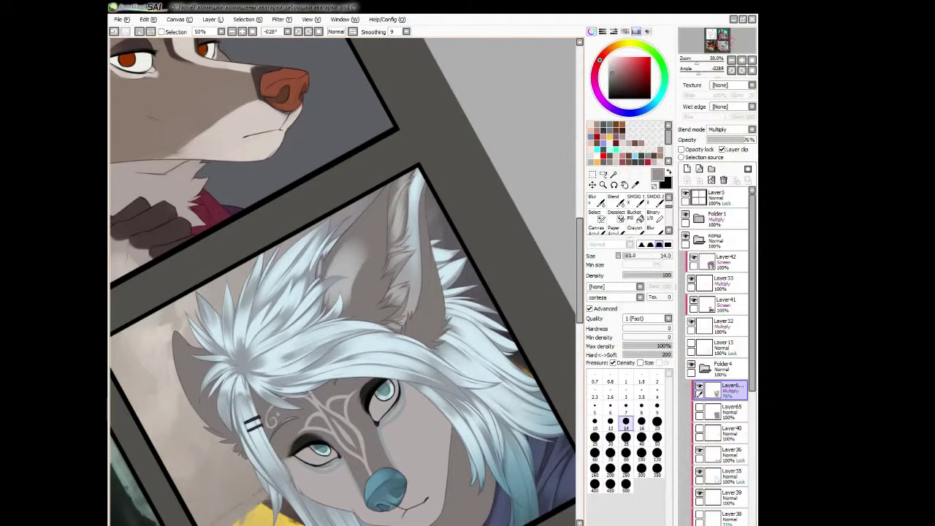
{"action": "key", "text": "h"}
{"action": "left_click_drag", "start_coordinate": [323, 241], "coordinate": [307, 208]}
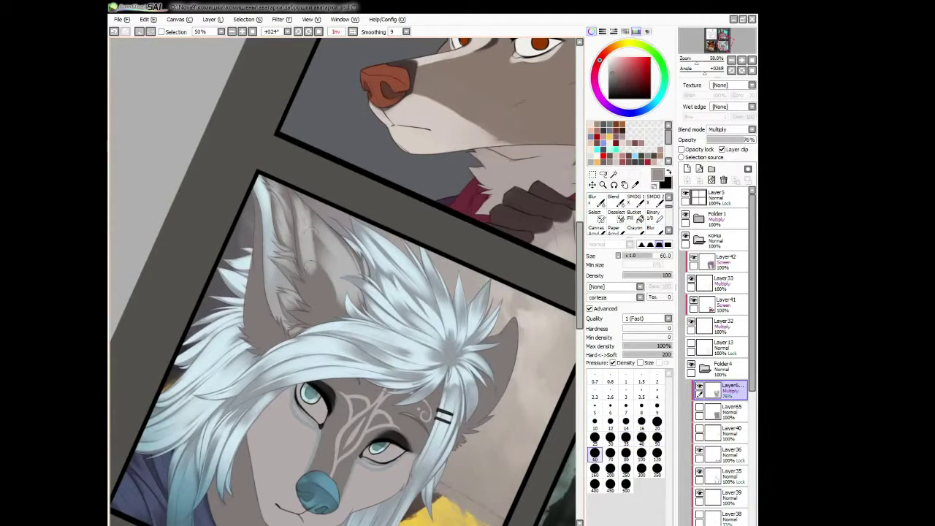
Broaden the inner ear highlight with the corteza eraser at 60 px and smooth it with Blur at 50 px.
{"action": "key", "text": "b"}
{"action": "key", "text": "bracketright"}
{"action": "key", "text": "bracketright"}
{"action": "key", "text": "bracketright"}
{"action": "key", "text": "bracketright"}
{"action": "key", "text": "bracketright"}
{"action": "key", "text": "bracketright"}
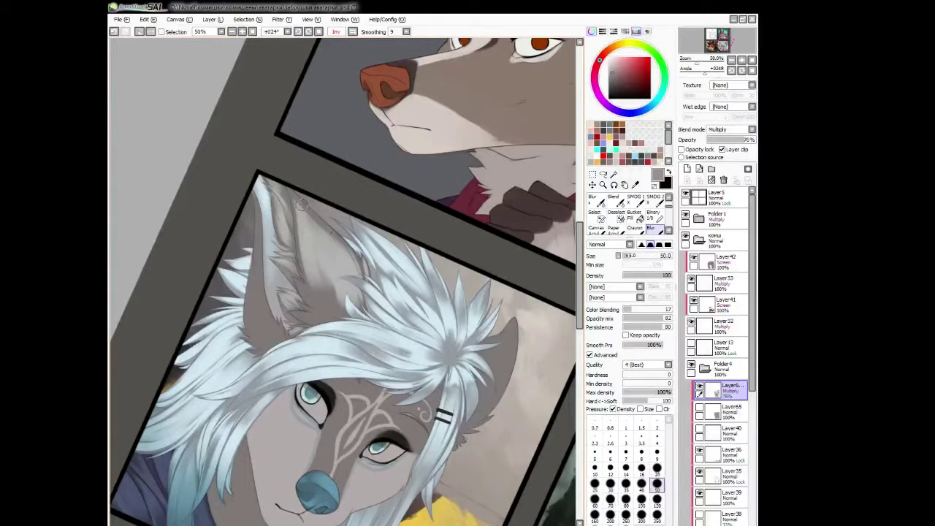
Shade the large inner ear with the acuarela brush at 200 px and refine its fur with the plain eraser at 14 px.
{"action": "key", "text": "h"}
{"action": "key", "text": "b"}
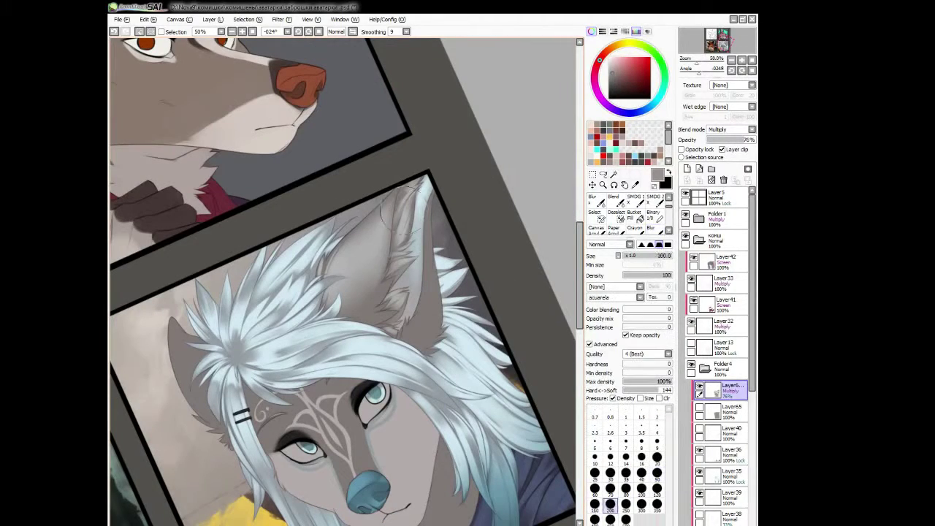
{"action": "key", "text": "b"}
{"action": "key", "text": "bracketleft"}
{"action": "key", "text": "bracketleft"}
{"action": "key", "text": "bracketleft"}
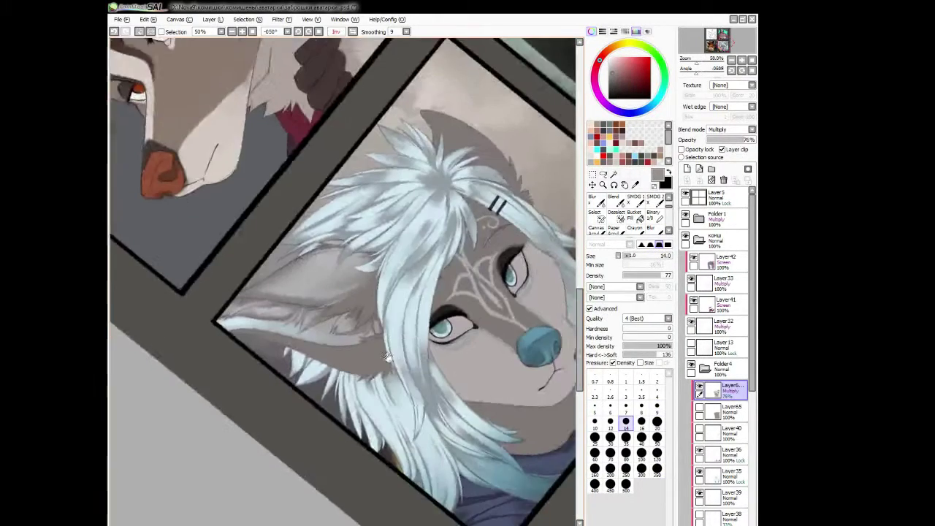
Erase lighter strands around the large ear's base with the plain eraser at 20 px and soften them with Blur at 40 px.
{"action": "key", "text": "h"}
{"action": "left_click_drag", "start_coordinate": [401, 229], "coordinate": [342, 327]}
{"action": "key", "text": "bracketright"}
{"action": "key", "text": "bracketright"}
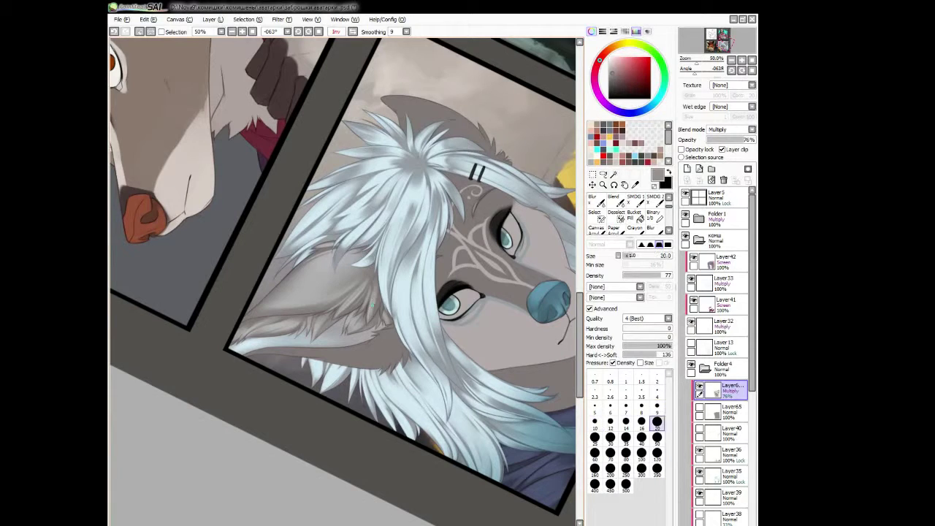
{"action": "key", "text": "h"}
{"action": "left_click_drag", "start_coordinate": [351, 425], "coordinate": [379, 306]}
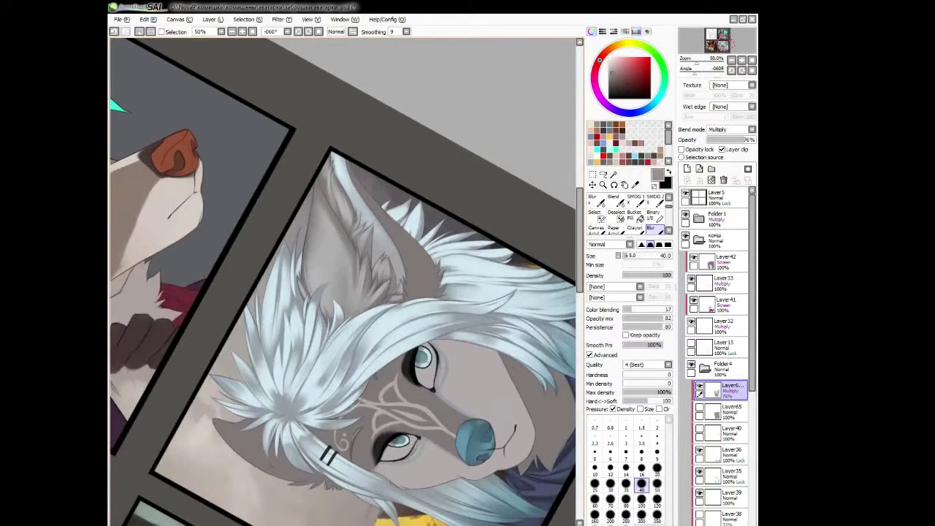
Erase highlights along the large ear's outer rim with the plain eraser at 12 px and the corteza eraser at 35 px, smoothing them with Blur.
{"action": "key", "text": "bracketleft"}
{"action": "key", "text": "bracketright"}
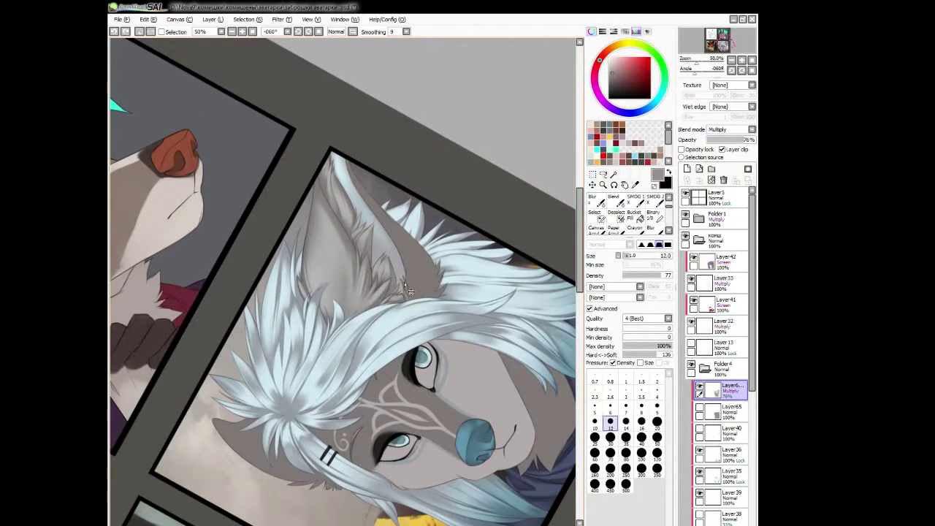
{"action": "key", "text": "h"}
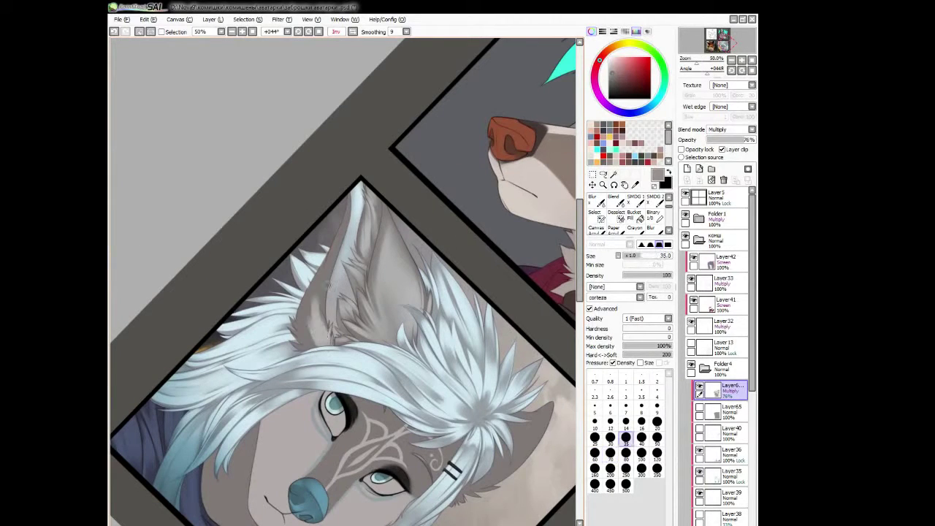
{"action": "key", "text": "h"}
{"action": "left_click_drag", "start_coordinate": [321, 292], "coordinate": [367, 232]}
{"action": "key", "text": "b"}
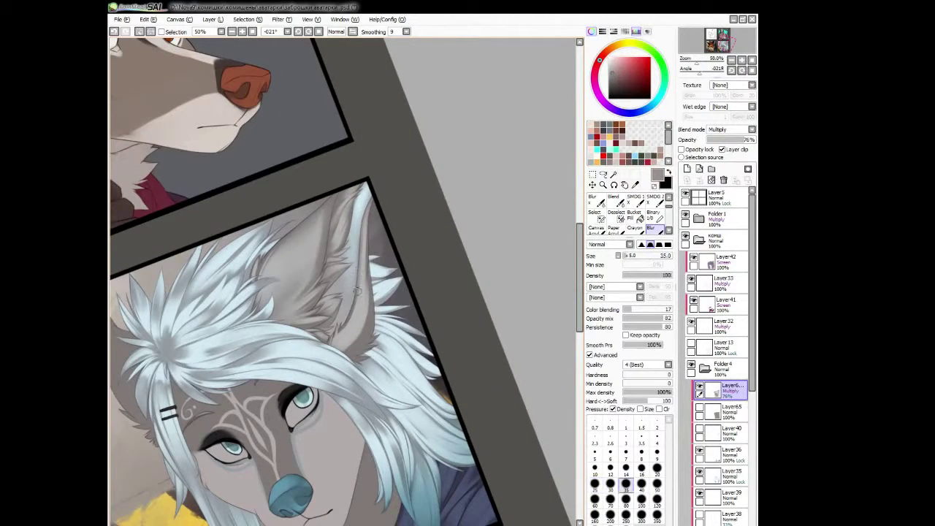
Carve fur strands into the large ear's outer edge and base with the plain eraser at 25, 12 and 20 px.
{"action": "key", "text": "h"}
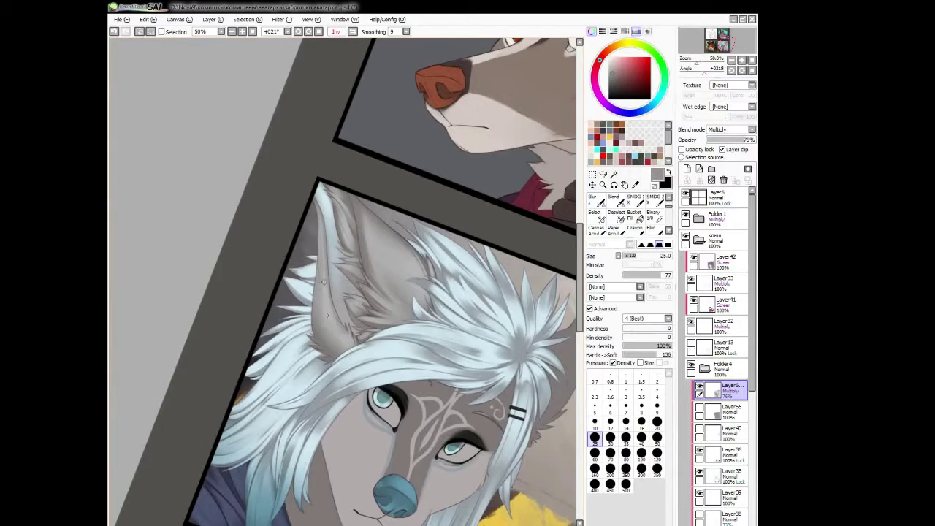
{"action": "key", "text": "h"}
{"action": "key", "text": "h"}
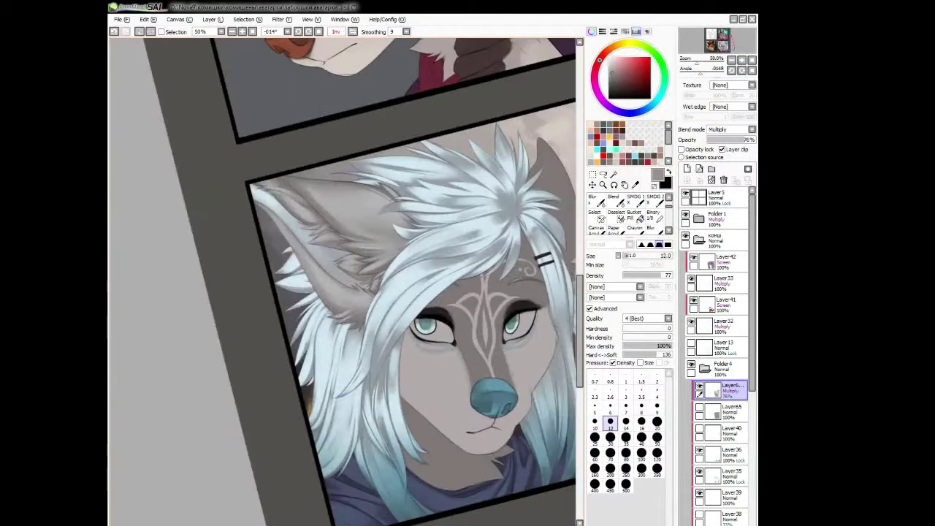
{"action": "key", "text": "h"}
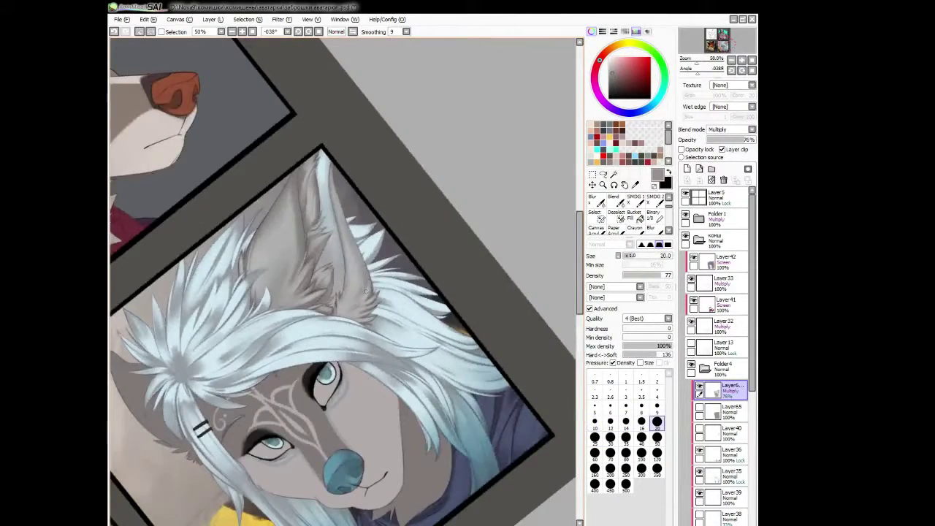
{"action": "key", "text": "h"}
{"action": "key", "text": "h"}
{"action": "key", "text": "h"}
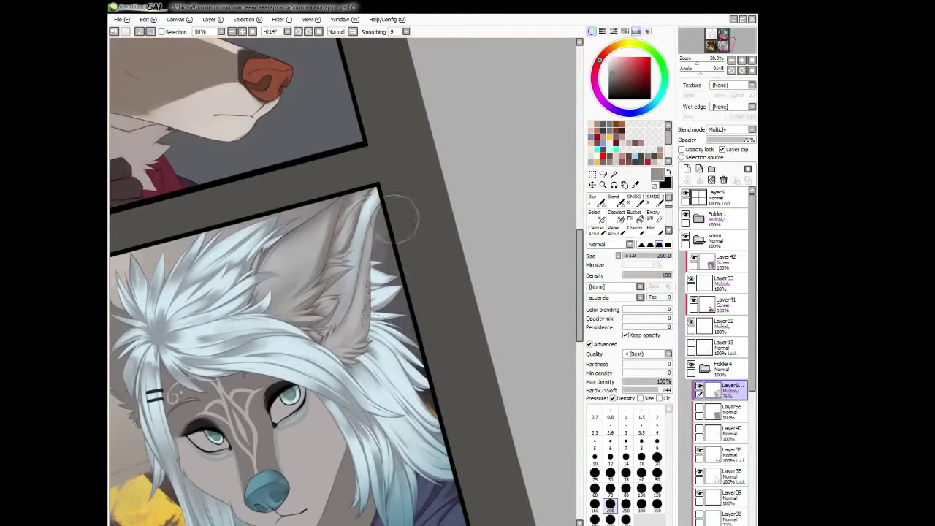
Highlight the small ear with the corteza eraser at 70 px, smooth it with Blur at 40 px and refine with the plain eraser.
{"action": "key", "text": "End"}
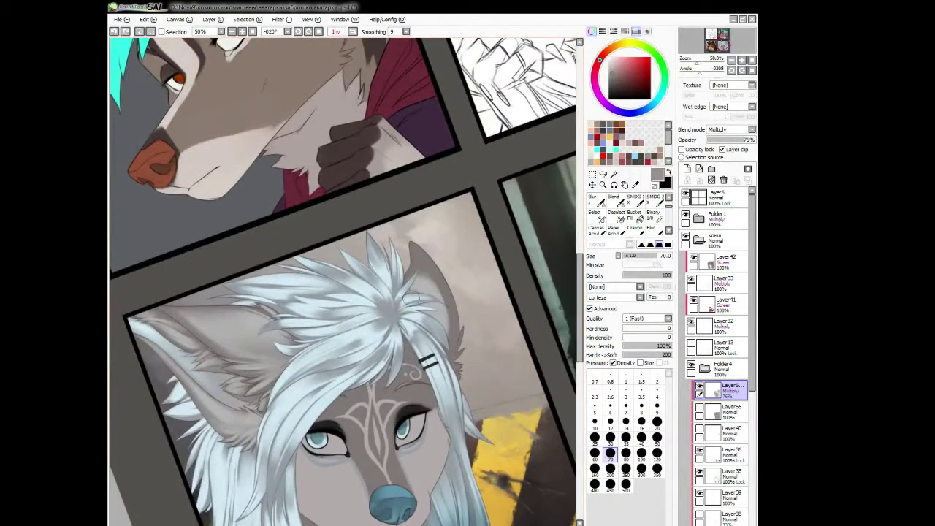
{"action": "left_click_drag", "start_coordinate": [252, 292], "coordinate": [290, 302]}
{"action": "key", "text": "n"}
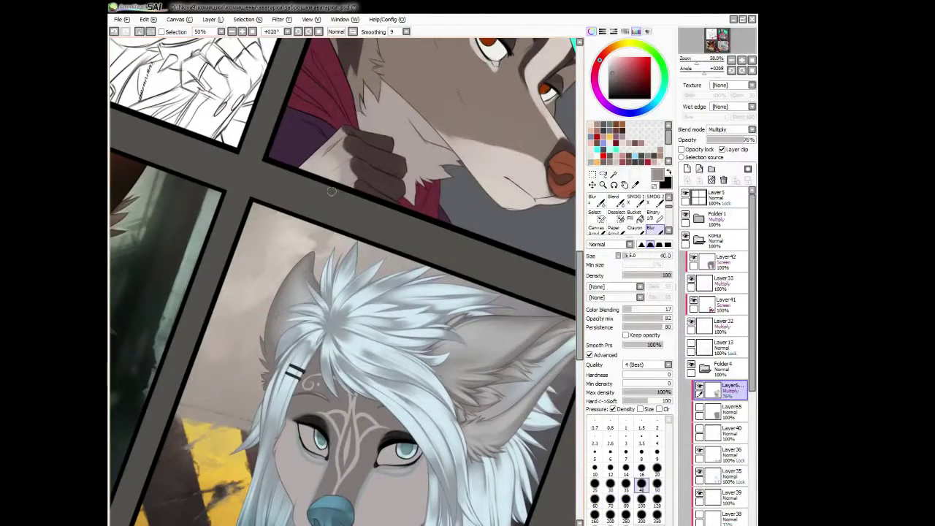
{"action": "key", "text": "b"}
{"action": "key", "text": "bracketleft"}
{"action": "key", "text": "bracketleft"}
{"action": "key", "text": "End"}
{"action": "key", "text": "bracketleft"}
{"action": "key", "text": "bracketleft"}
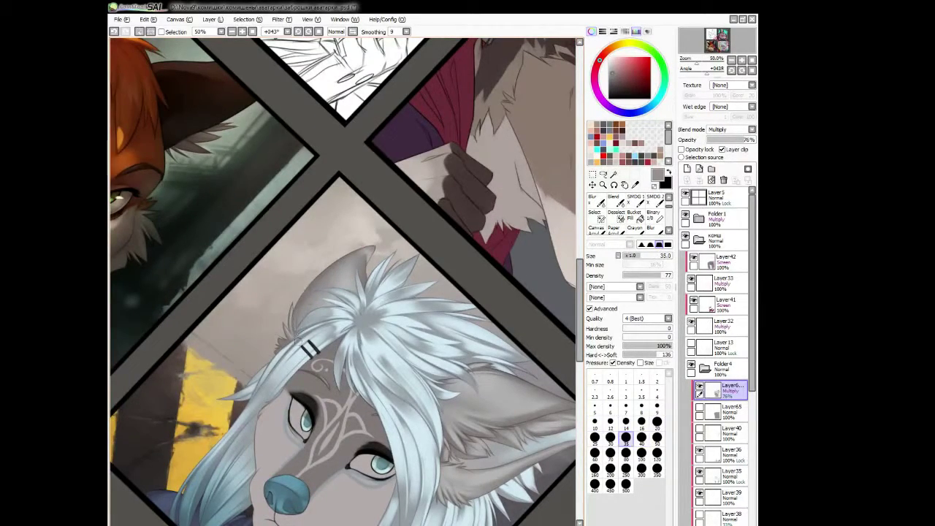
Carve a highlight across the forehead, adjust it with the large acuarela brush and smooth it with Blur at 60 px.
{"action": "left_click", "coordinate": [626, 436]}
{"action": "key", "text": "Insert"}
{"action": "key", "text": "n"}
{"action": "key", "text": "Insert"}
{"action": "key", "text": "End"}
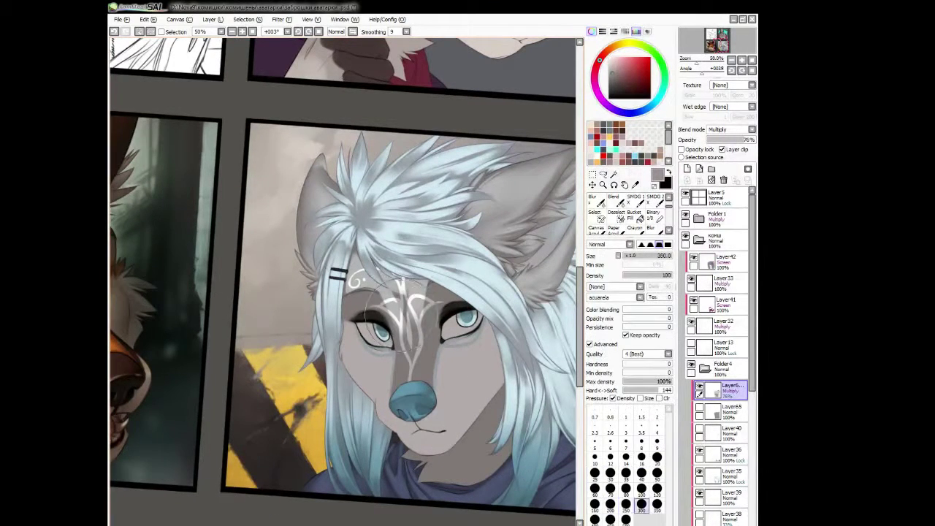
{"action": "key", "text": "b"}
{"action": "key", "text": "bracketleft"}
{"action": "key", "text": "bracketleft"}
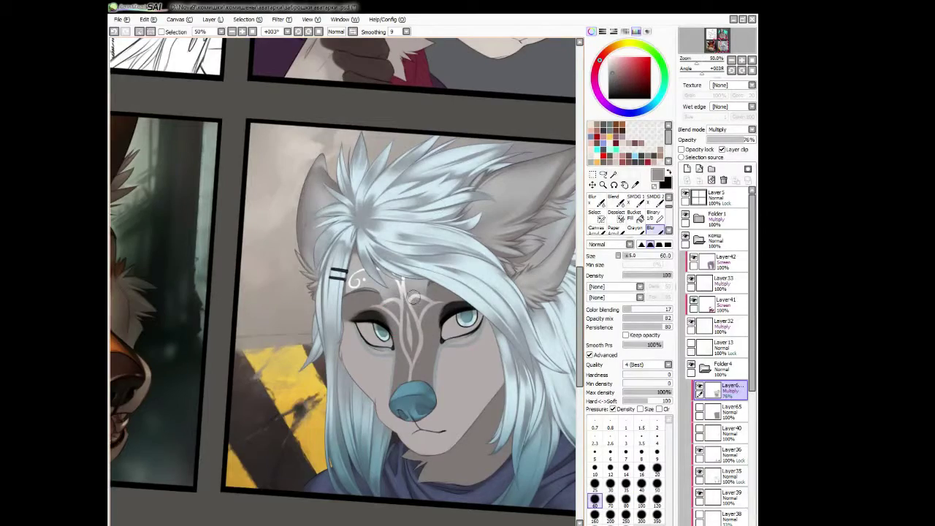
Erase a broad highlight down the nose bridge with the corteza eraser at up to 100 px.
{"action": "key", "text": "n"}
{"action": "key", "text": "Delete"}
{"action": "key", "text": "Home"}
{"action": "scroll", "coordinate": [446, 294], "scroll_direction": "down", "scroll_amount": 3}
{"action": "scroll", "coordinate": [445, 294], "scroll_direction": "up", "scroll_amount": 3}
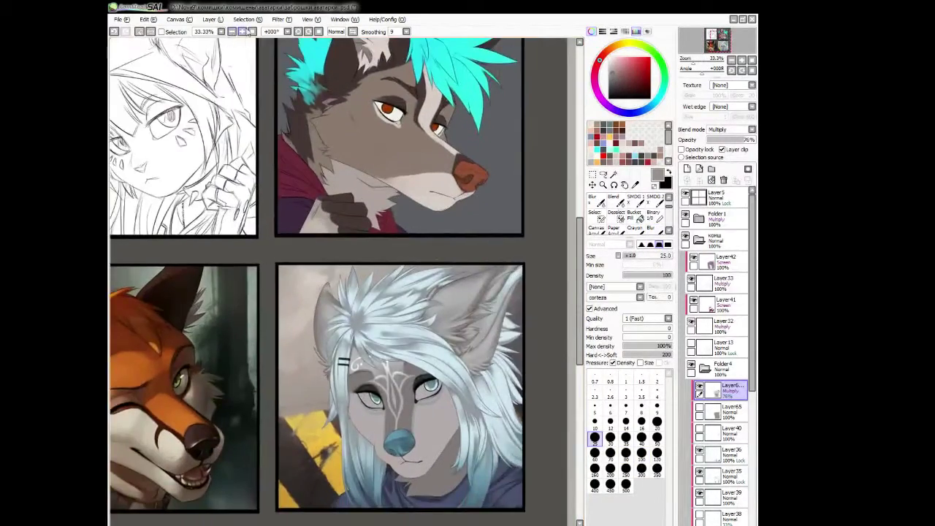
{"action": "mouse_move", "coordinate": [446, 294]}
{"action": "left_mouse_down"}
{"action": "mouse_move", "coordinate": [409, 255]}
{"action": "mouse_move", "coordinate": [334, 365]}
{"action": "left_mouse_up"}
{"action": "key", "text": "bracketright"}
{"action": "key", "text": "bracketright"}
{"action": "key", "text": "bracketright"}
{"action": "key", "text": "bracketright"}
{"action": "key", "text": "bracketright"}
{"action": "key", "text": "bracketright"}
{"action": "key", "text": "bracketright"}
{"action": "key", "text": "bracketright"}
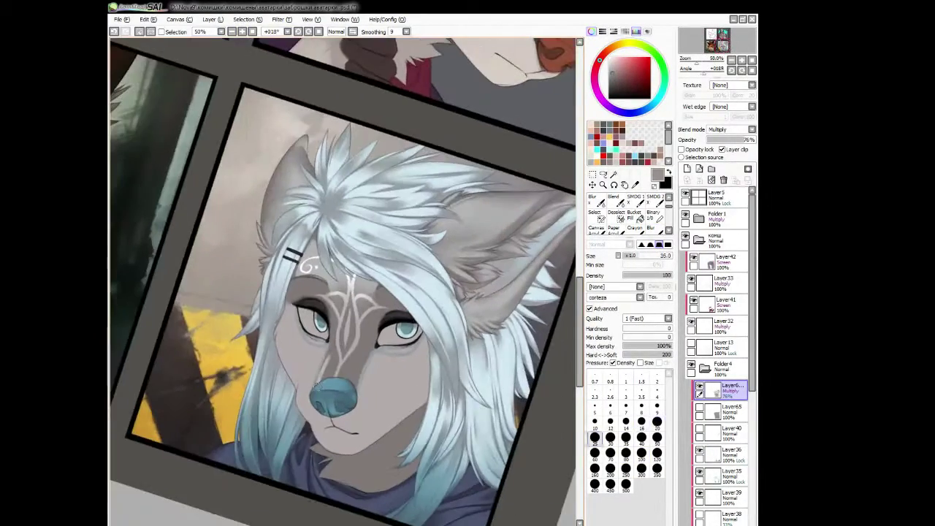
{"action": "key", "text": "bracketleft"}
{"action": "key", "text": "bracketleft"}
{"action": "key", "text": "bracketleft"}
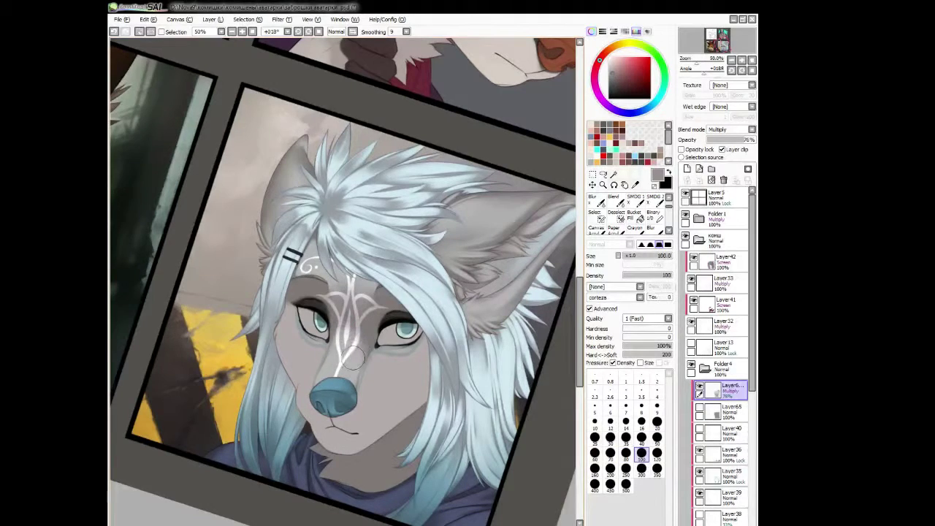
Refine the nose bridge and brow shading with the corteza eraser at 30 px, Blur at 40 px and the acuarela brush at 20 px.
{"action": "key", "text": "Delete"}
{"action": "key", "text": "Delete"}
{"action": "key", "text": "bracketleft"}
{"action": "key", "text": "h"}
{"action": "key", "text": "Delete"}
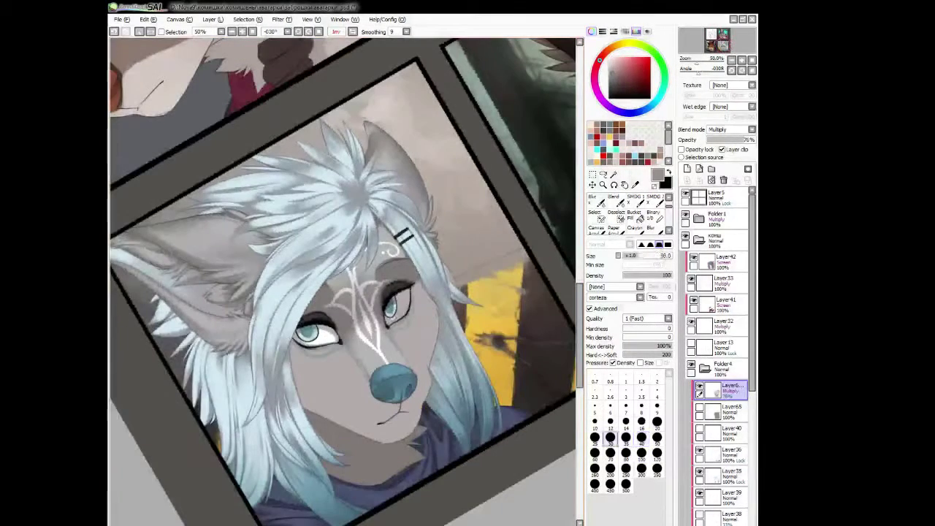
{"action": "key", "text": "b"}
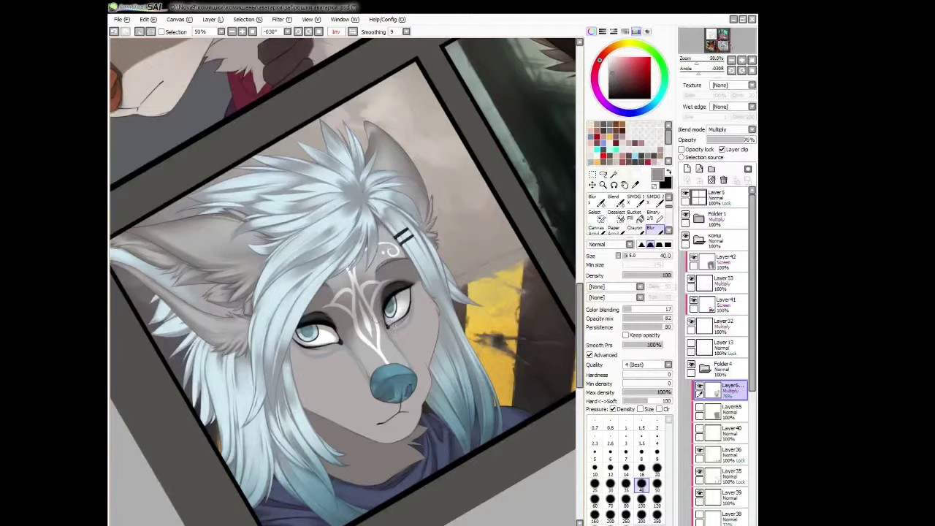
{"action": "key", "text": "c"}
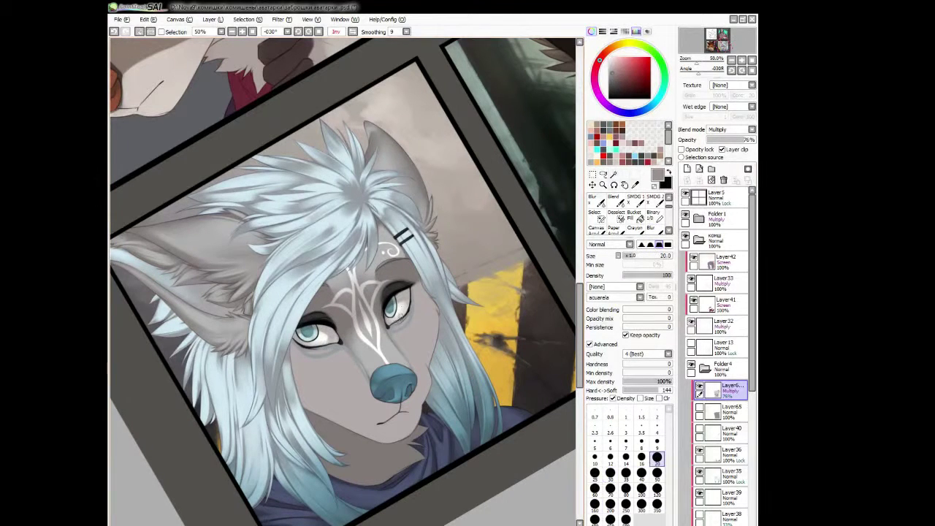
{"action": "key", "text": "e"}
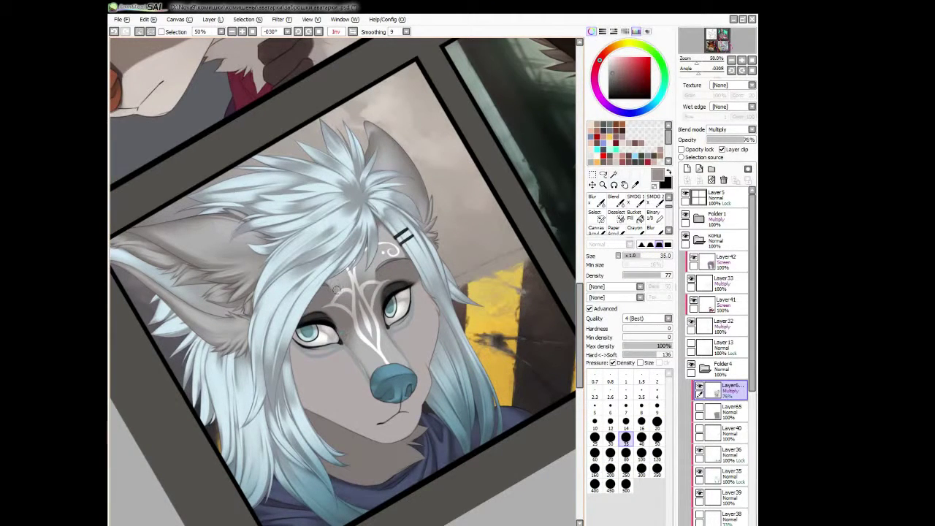
Show the grey Layer65 overlay and carve broad highlights into the cheeks and muzzle on the Multiply shadow layer.
{"action": "key", "text": "c"}
{"action": "mouse_move", "coordinate": [398, 303]}
{"action": "left_mouse_down"}
{"action": "mouse_move", "coordinate": [400, 321]}
{"action": "mouse_move", "coordinate": [398, 314]}
{"action": "left_mouse_up"}
{"action": "key", "text": "b"}
{"action": "key", "text": "Home"}
{"action": "key", "text": "Insert"}
{"action": "key", "text": "bracketright"}
{"action": "key", "text": "bracketright"}
{"action": "key", "text": "bracketright"}
{"action": "key", "text": "bracketright"}
{"action": "mouse_move", "coordinate": [394, 274]}
{"action": "left_mouse_down"}
{"action": "mouse_move", "coordinate": [374, 300]}
{"action": "mouse_move", "coordinate": [371, 343]}
{"action": "mouse_move", "coordinate": [379, 300]}
{"action": "mouse_move", "coordinate": [365, 318]}
{"action": "mouse_move", "coordinate": [345, 314]}
{"action": "left_mouse_up"}
{"action": "key", "text": "bracketright"}
{"action": "key", "text": "bracketright"}
{"action": "key", "text": "Insert"}
Refine the shadow edges along the muzzle above the nose with the acuarela brush at 16 px.
{"action": "key", "text": "bracketleft"}
{"action": "key", "text": "bracketleft"}
{"action": "key", "text": "bracketleft"}
{"action": "key", "text": "bracketleft"}
{"action": "key", "text": "bracketleft"}
{"action": "key", "text": "bracketleft"}
{"action": "key", "text": "Insert"}
{"action": "key", "text": "b"}
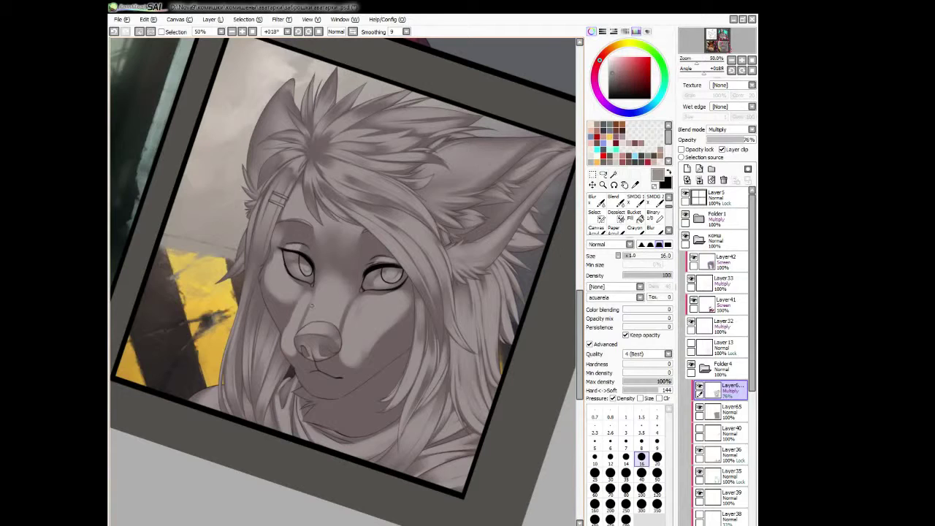
Smooth the smaller cheek's highlight and shadow edges with Blur at 50 px and 60 px.
{"action": "key", "text": "n"}
{"action": "key", "text": "bracketleft"}
{"action": "key", "text": "bracketleft"}
{"action": "key", "text": "bracketleft"}
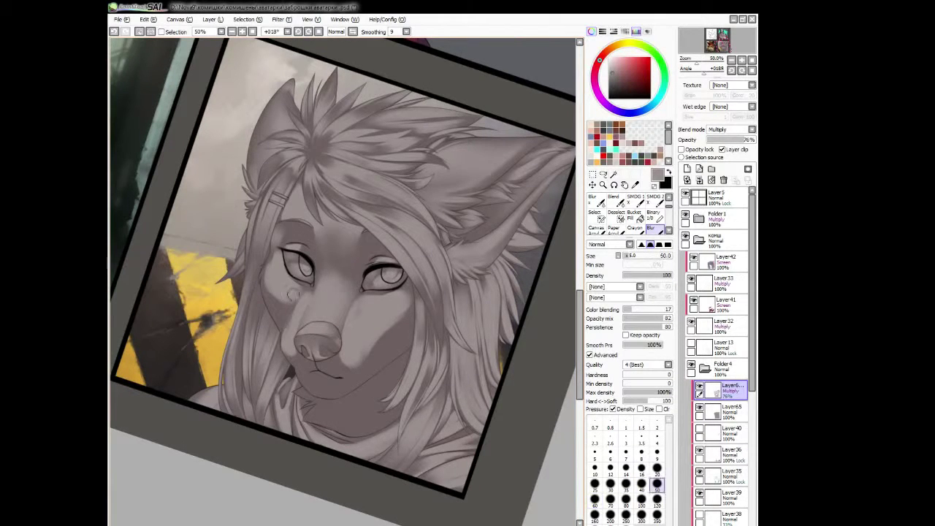
{"action": "key", "text": "Insert"}
{"action": "key", "text": "bracketright"}
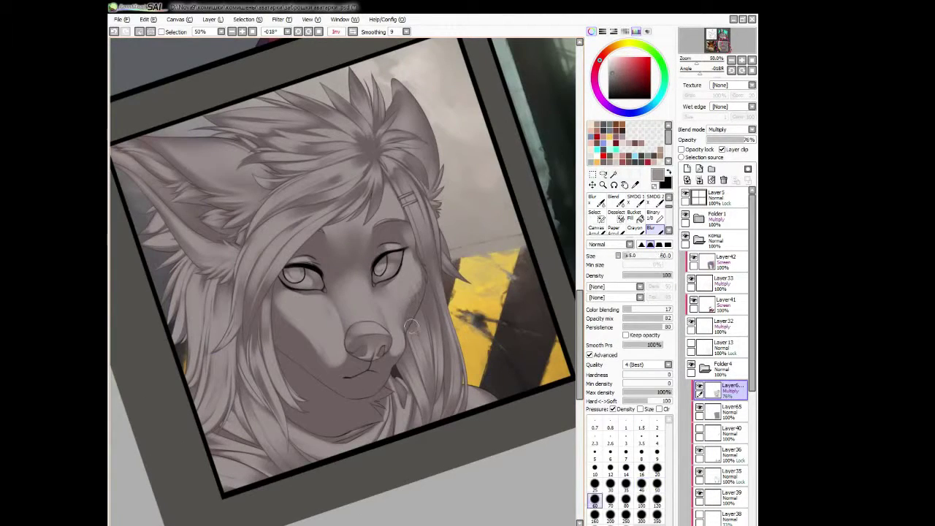
{"action": "key", "text": "Insert"}
{"action": "key", "text": "bracketright"}
Erase highlights on the muzzle and chin with the plain eraser at 60 px and the corteza eraser at 40 px.
{"action": "key", "text": "e"}
{"action": "key", "text": "bracketright"}
{"action": "key", "text": "bracketright"}
{"action": "key", "text": "bracketright"}
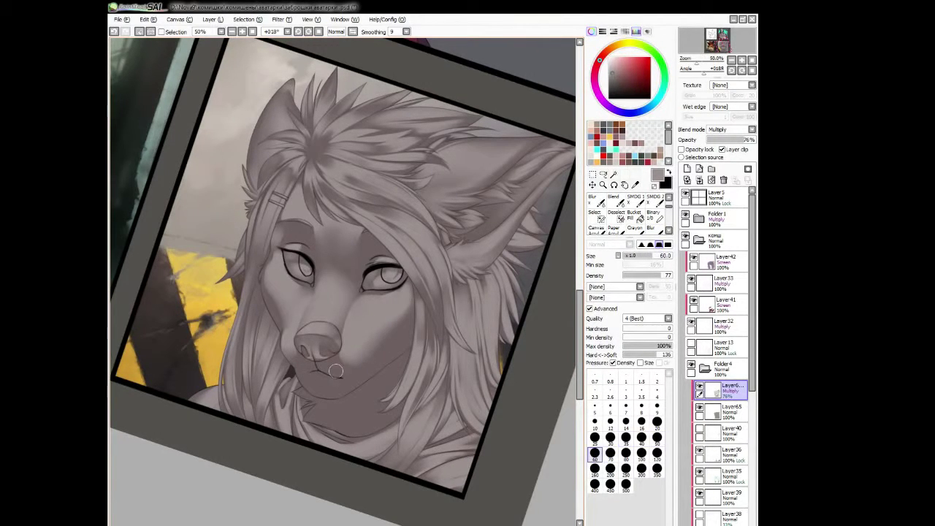
{"action": "key", "text": "b"}
{"action": "key", "text": "Insert"}
{"action": "key", "text": "Delete"}
{"action": "key", "text": "Delete"}
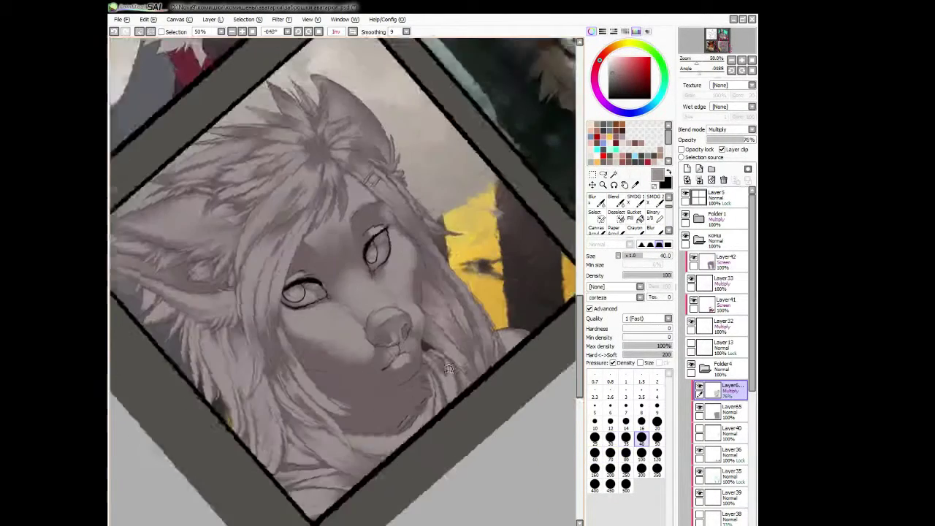
Blend the large cheek with Blur at 60 px and restore shadow around the mouth with the acuarela brush at 20 and 16 px.
{"action": "key", "text": "n"}
{"action": "key", "text": "Insert"}
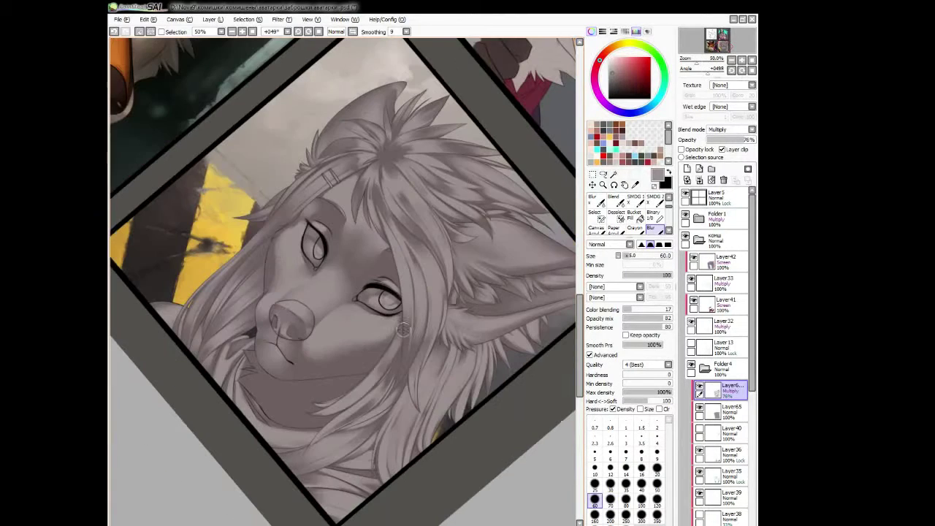
{"action": "key", "text": "Insert"}
{"action": "key", "text": "v"}
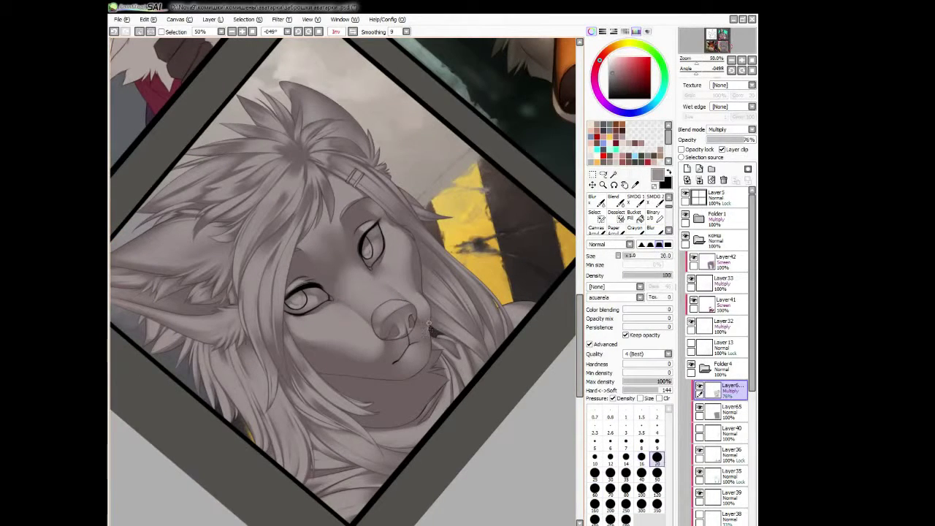
{"action": "key", "text": "Insert"}
{"action": "key", "text": "bracketleft"}
{"action": "key", "text": "bracketleft"}
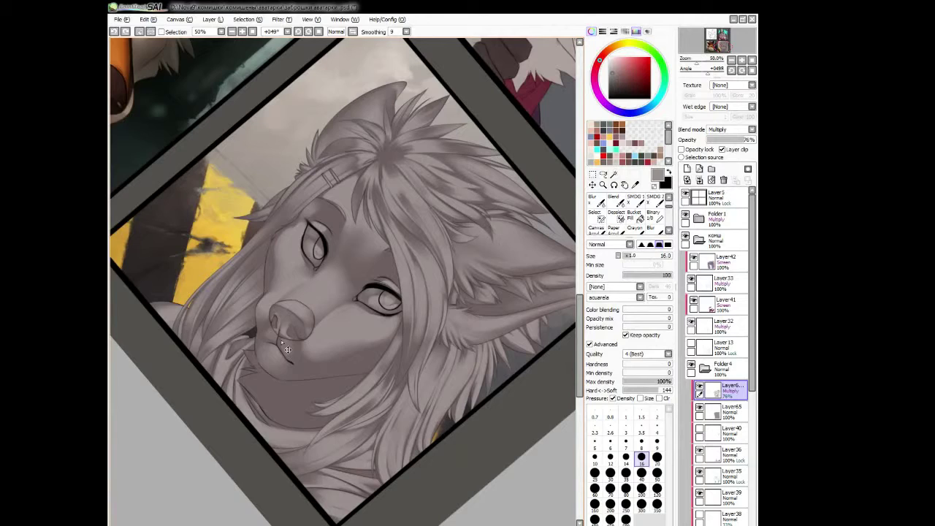
Hide the Layer65 overlay and soften the muzzle highlights with Blur at 80 px.
{"action": "key", "text": "b"}
{"action": "key", "text": "Insert"}
{"action": "left_click_drag", "start_coordinate": [287, 349], "coordinate": [351, 315]}
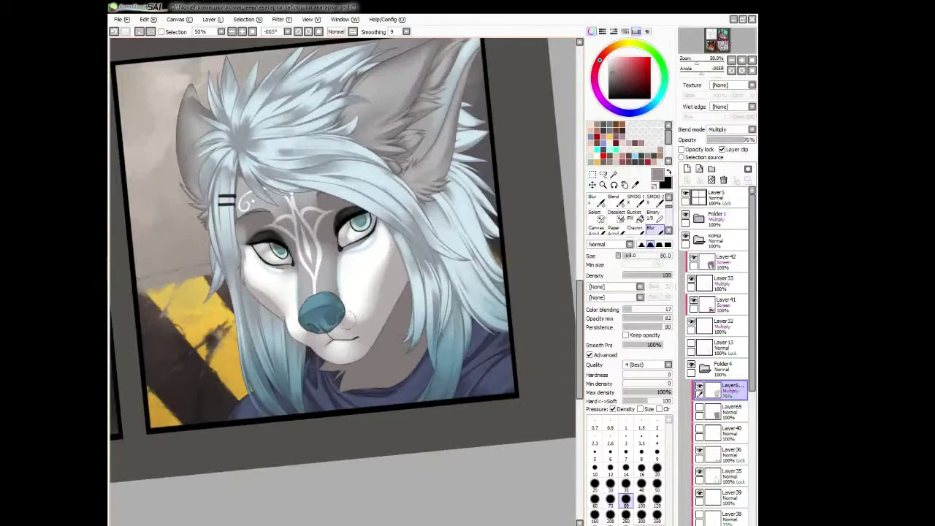
{"action": "key", "text": "bracketleft"}
{"action": "key", "text": "bracketleft"}
{"action": "key", "text": "bracketleft"}
{"action": "key", "text": "bracketleft"}
Refine the small shadows around the eyes and brows with the acuarela brush at 9 px.
{"action": "key", "text": "bracketright"}
{"action": "key", "text": "bracketright"}
{"action": "key", "text": "bracketleft"}
{"action": "key", "text": "bracketleft"}
{"action": "key", "text": "bracketleft"}
{"action": "key", "text": "n"}
{"action": "left_click_drag", "start_coordinate": [283, 147], "coordinate": [289, 219]}
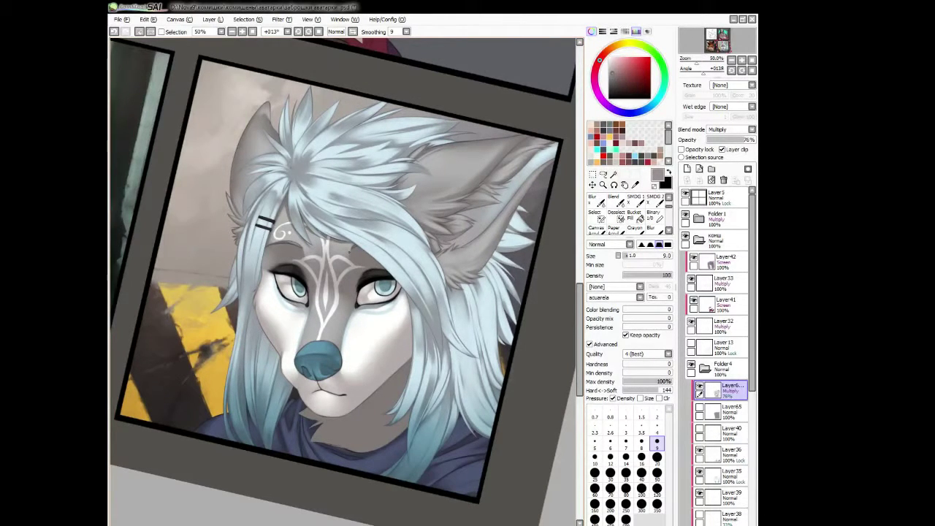
Lighten the large cheek with the plain eraser at 200 px and smooth the chin with Blur at 70 px.
{"action": "key", "text": "Insert"}
{"action": "key", "text": "e"}
{"action": "key", "text": "Insert"}
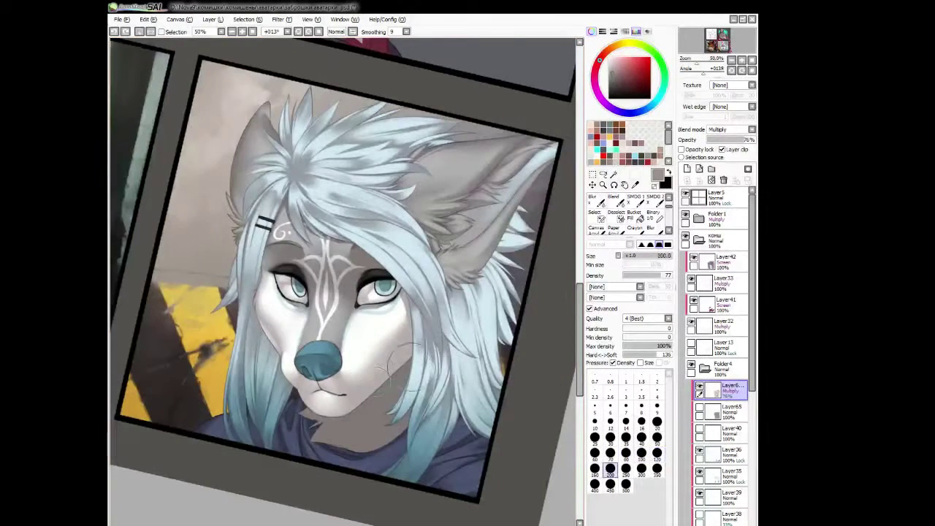
{"action": "key", "text": "b"}
{"action": "key", "text": "Insert"}
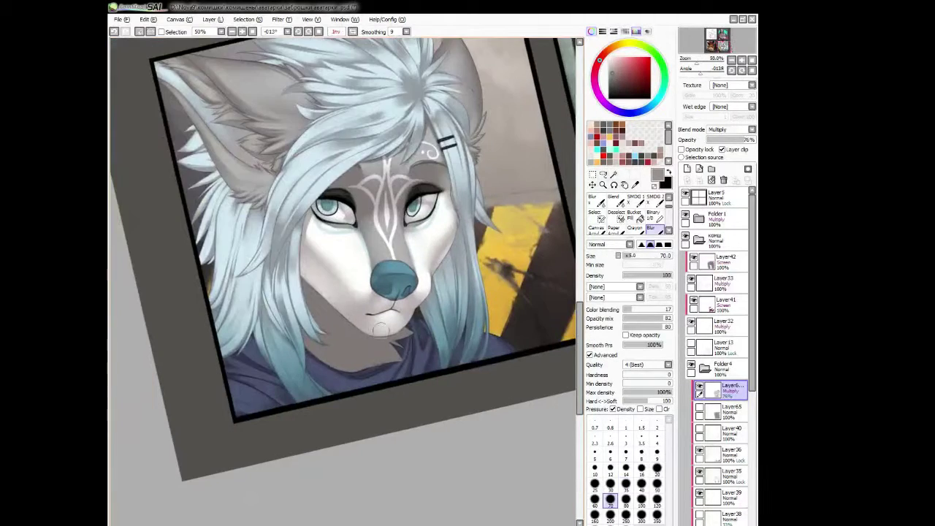
Carve light fur strands out of the neck shadow with the plain eraser at 25 px.
{"action": "key", "text": "Insert"}
{"action": "key", "text": "e"}
{"action": "key", "text": "bracketleft"}
{"action": "key", "text": "bracketleft"}
{"action": "key", "text": "bracketleft"}
{"action": "key", "text": "bracketleft"}
{"action": "key", "text": "bracketleft"}
{"action": "key", "text": "bracketleft"}
{"action": "key", "text": "bracketleft"}
{"action": "key", "text": "bracketleft"}
{"action": "key", "text": "Insert"}
{"action": "key", "text": "Delete"}
{"action": "key", "text": "Delete"}
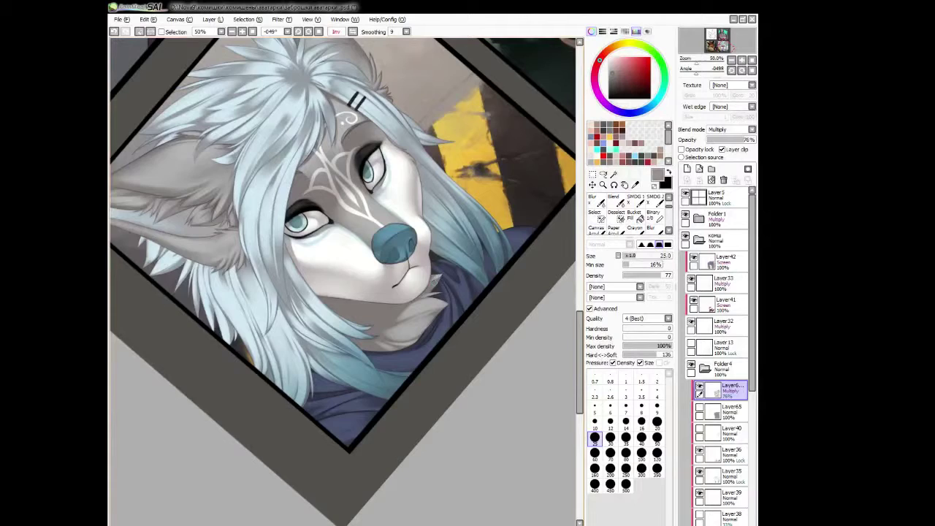
Lighten the neck fur below the chin and jaw broadly with the plain eraser at 70 and 80 px.
{"action": "key", "text": "Insert"}
{"action": "key", "text": "End"}
{"action": "key", "text": "End"}
{"action": "key", "text": "bracketright"}
{"action": "key", "text": "bracketright"}
{"action": "key", "text": "bracketright"}
{"action": "key", "text": "bracketright"}
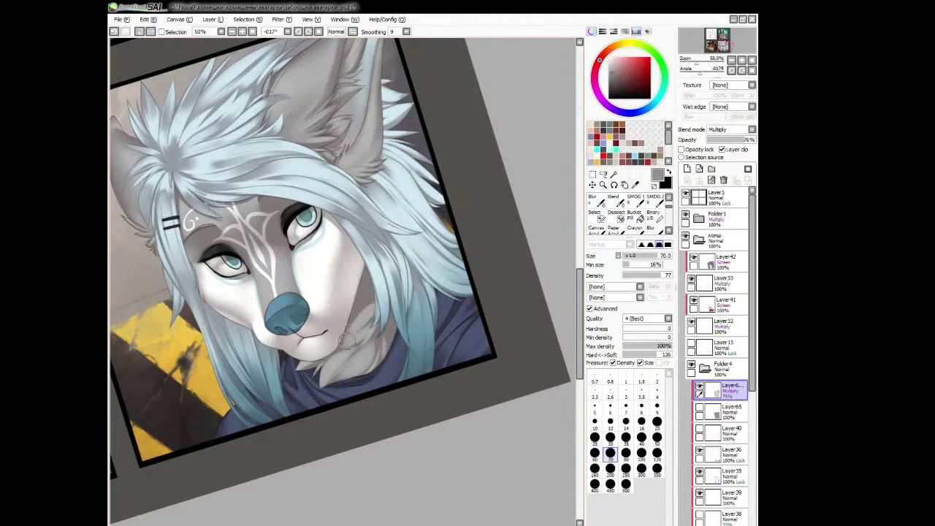
{"action": "key", "text": "w"}
{"action": "key", "text": "bracketright"}
{"action": "key", "text": "bracketright"}
{"action": "key", "text": "bracketright"}
{"action": "key", "text": "Insert"}
{"action": "key", "text": "n"}
{"action": "key", "text": "Insert"}
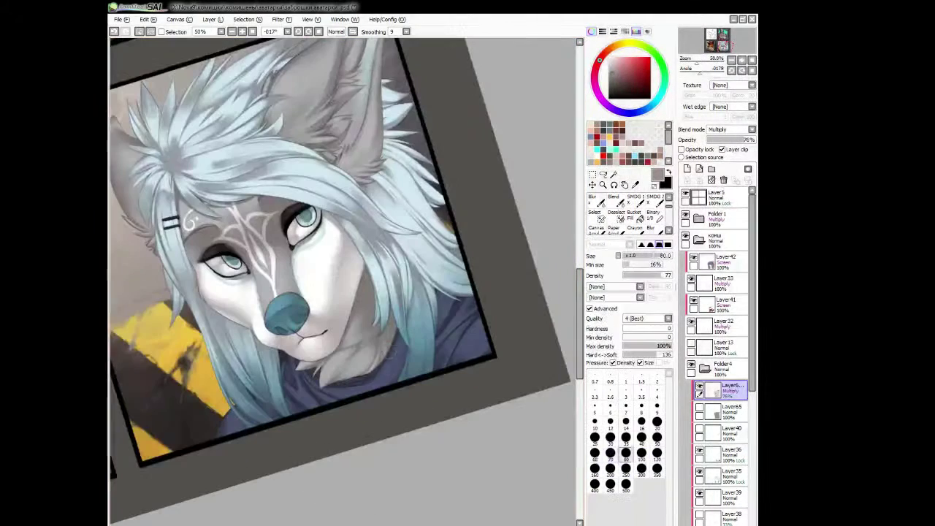
Shape the jaw shadow beside the hair with the plain eraser at 30 px, Blur at 50 px and the acuarela brush at 30 px.
{"action": "key", "text": "Insert"}
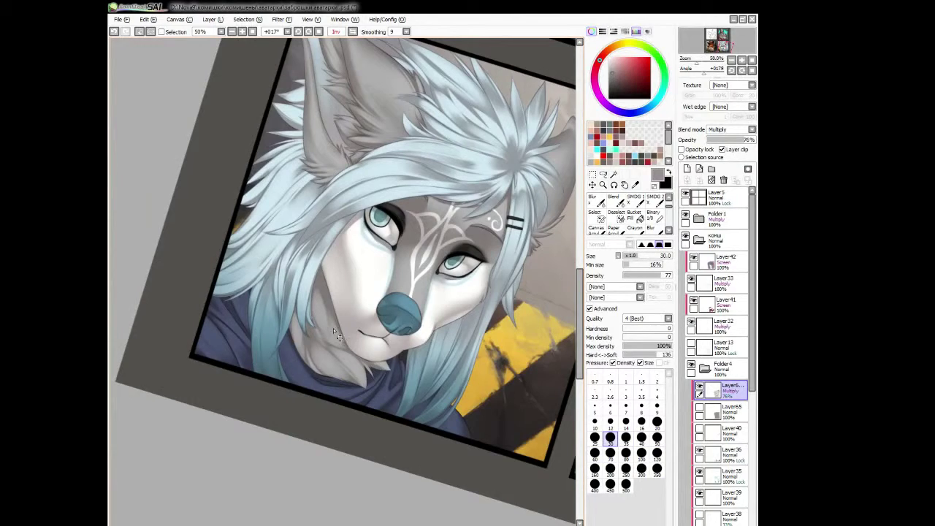
{"action": "key", "text": "bracketleft"}
{"action": "key", "text": "Insert"}
{"action": "key", "text": "Insert"}
{"action": "key", "text": "b"}
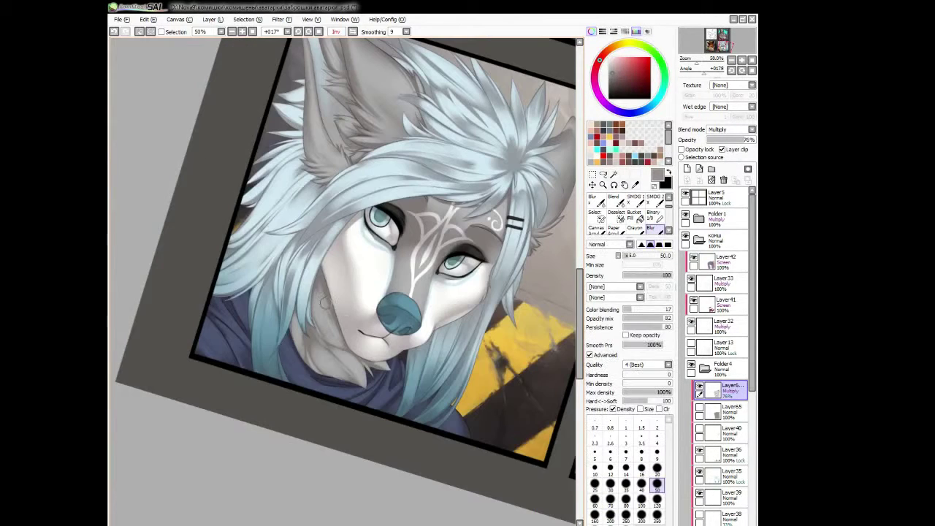
{"action": "key", "text": "Insert"}
{"action": "key", "text": "n"}
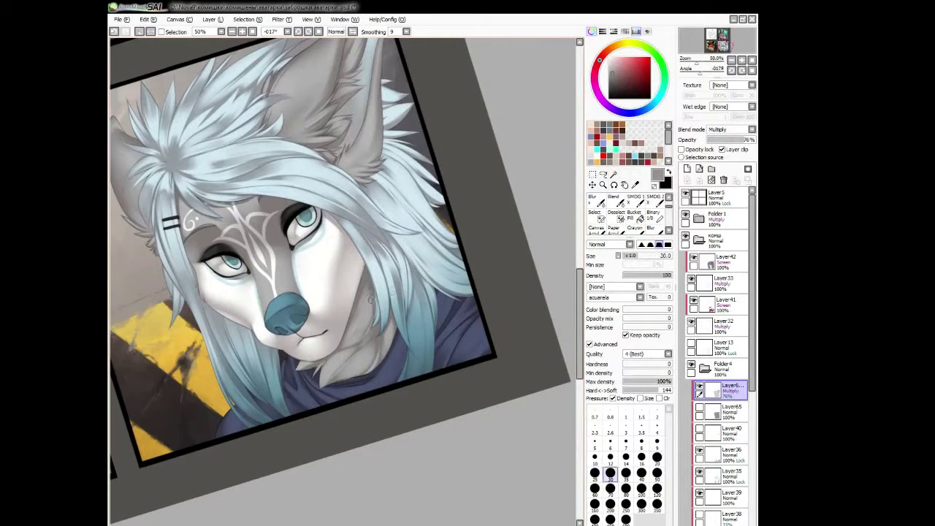
Soften the large cheek's outer edge with Blur and refine it with the plain eraser at 60 and 12 px.
{"action": "key", "text": "b"}
{"action": "key", "text": "Insert"}
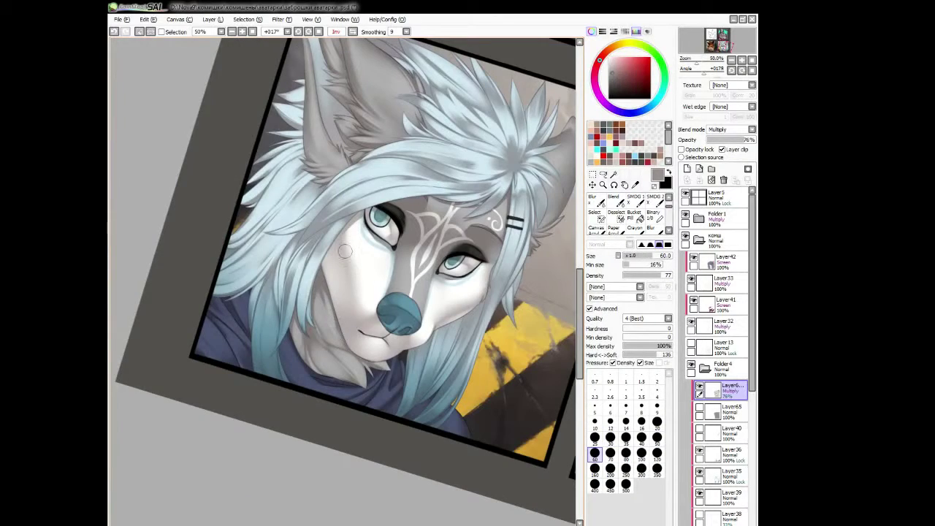
{"action": "key", "text": "Insert"}
{"action": "left_click", "coordinate": [610, 421]}
{"action": "key", "text": "Delete"}
Show Layer65, set its blend mode to Multiply and shift its shadow tint to a cooler grey.
{"action": "left_click", "coordinate": [723, 411]}
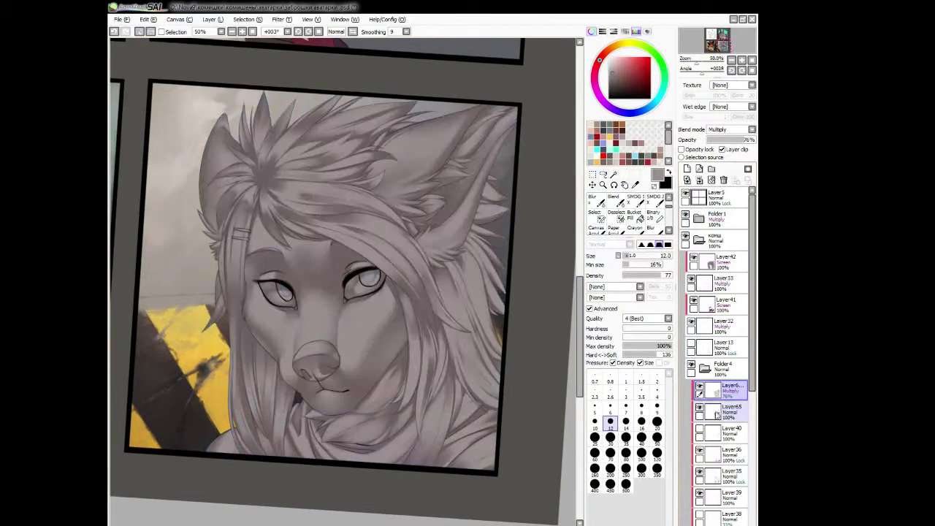
{"action": "key", "text": "minus"}
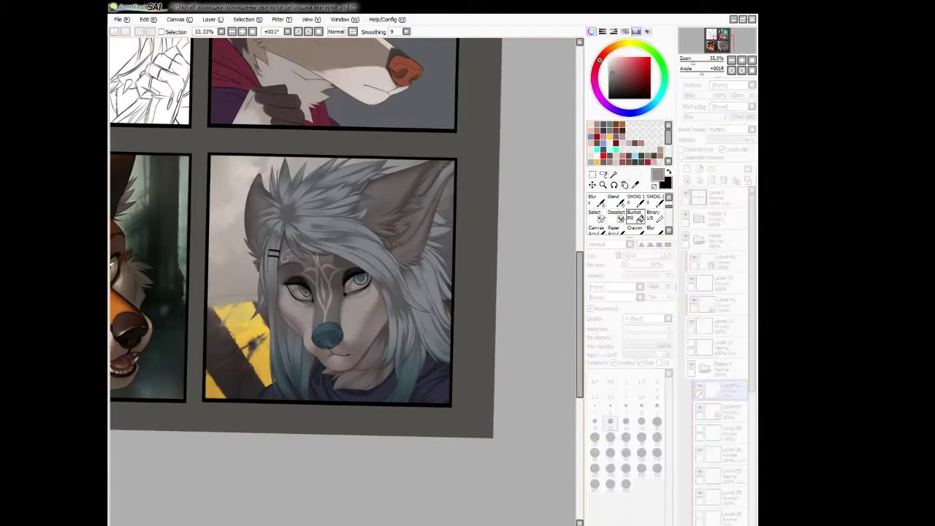
{"action": "key", "text": "ctrl+h"}
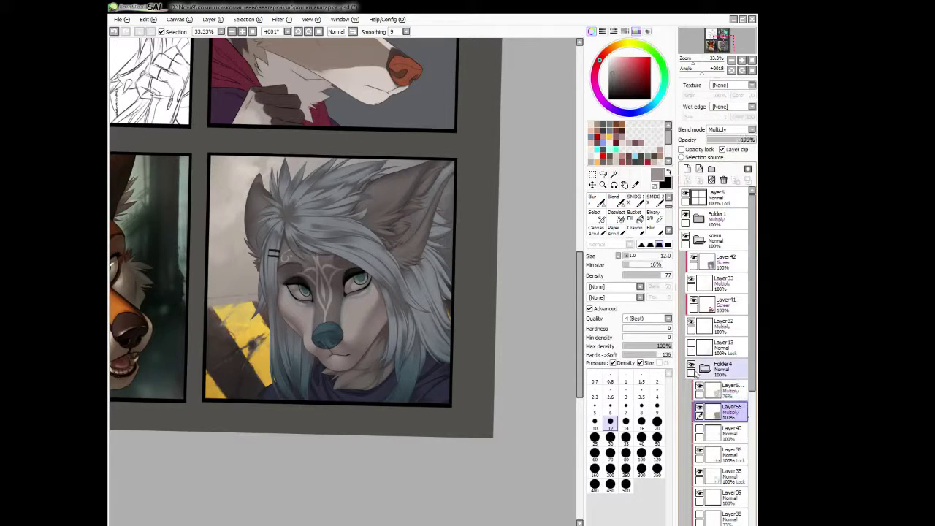
{"action": "key", "text": "b"}
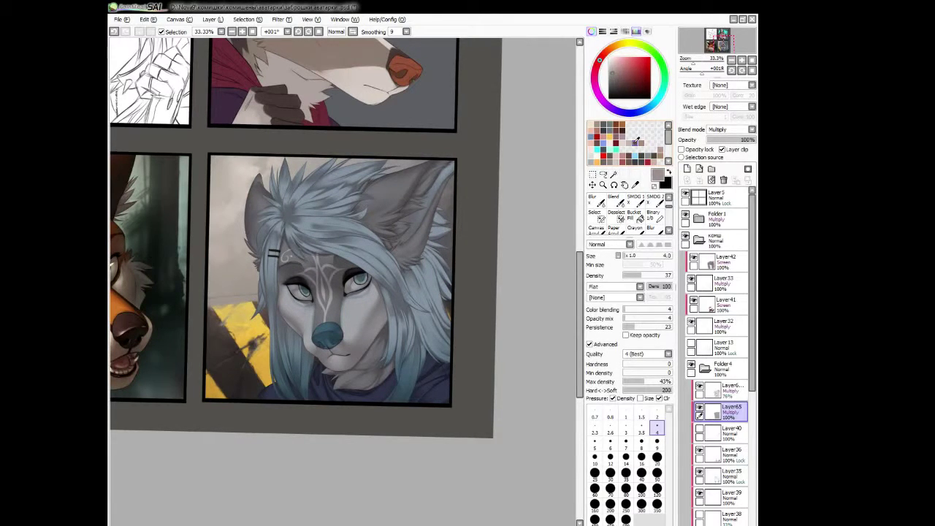
Add a clipped Overlay layer above the shadow layers and paint pale beige highlights on the nose bridge with the acuarela brush at 100 px.
{"action": "left_click_drag", "start_coordinate": [753, 140], "coordinate": [746, 144]}
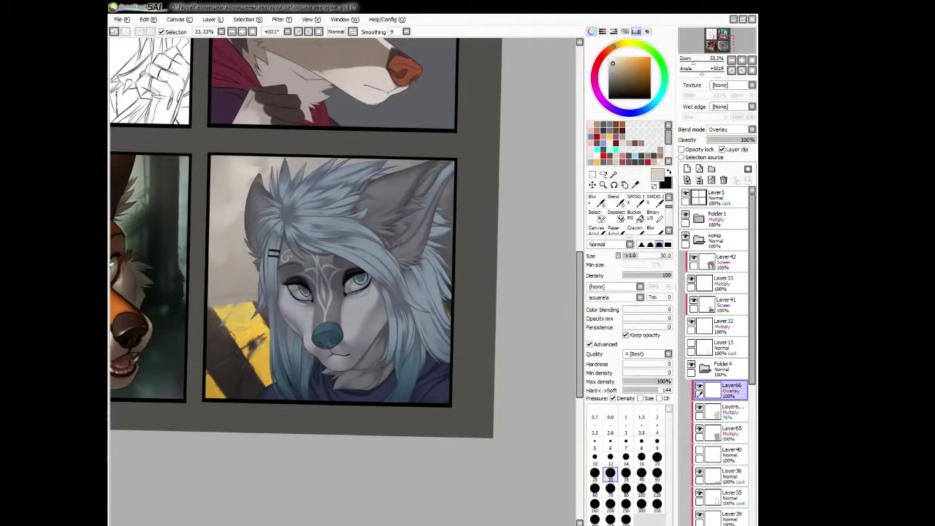
{"action": "key", "text": "bracketleft"}
{"action": "key", "text": "bracketleft"}
{"action": "key", "text": "bracketleft"}
{"action": "key", "text": "bracketleft"}
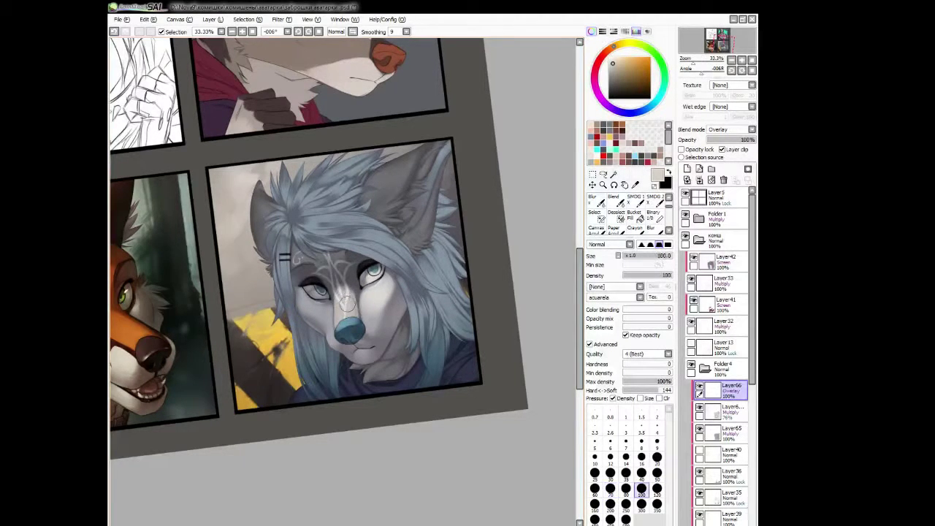
Soften the muzzle highlights with Blur at 80 px and extend the beige light over the large cheek with the acuarela brush at 100 px.
{"action": "key", "text": "h"}
{"action": "key", "text": "bracketright"}
{"action": "key", "text": "h"}
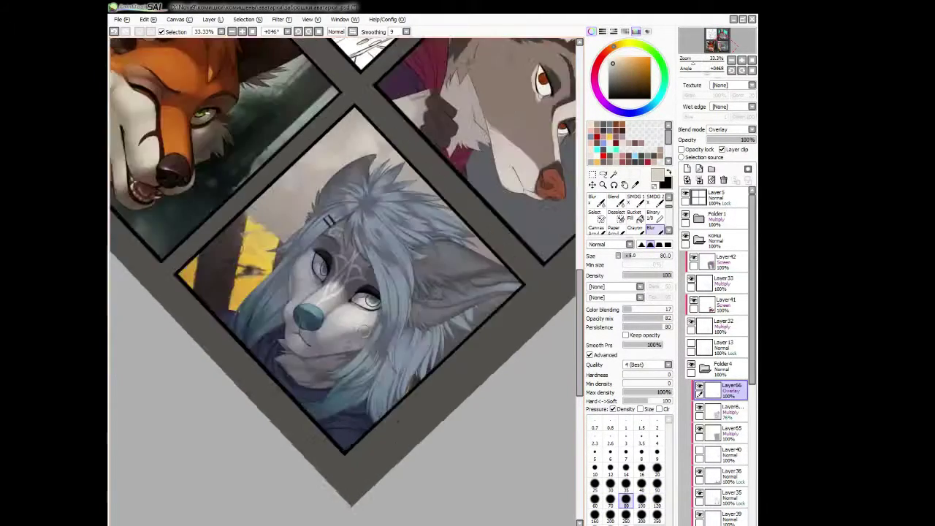
{"action": "key", "text": "End"}
{"action": "key", "text": "End"}
{"action": "key", "text": "End"}
{"action": "key", "text": "End"}
{"action": "key", "text": "c"}
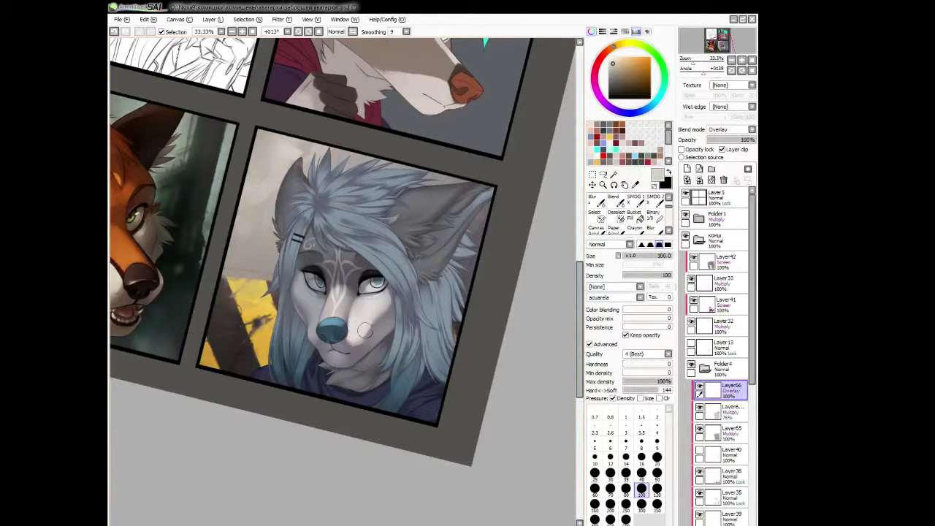
Blend the cheek light and brighten the smaller cheek and muzzle with the acuarela brush at 60 px.
{"action": "key", "text": "b"}
{"action": "key", "text": "h"}
{"action": "key", "text": "h"}
{"action": "key", "text": "c"}
{"action": "key", "text": "bracketleft"}
{"action": "key", "text": "bracketleft"}
{"action": "key", "text": "bracketleft"}
{"action": "key", "text": "bracketleft"}
{"action": "key", "text": "h"}
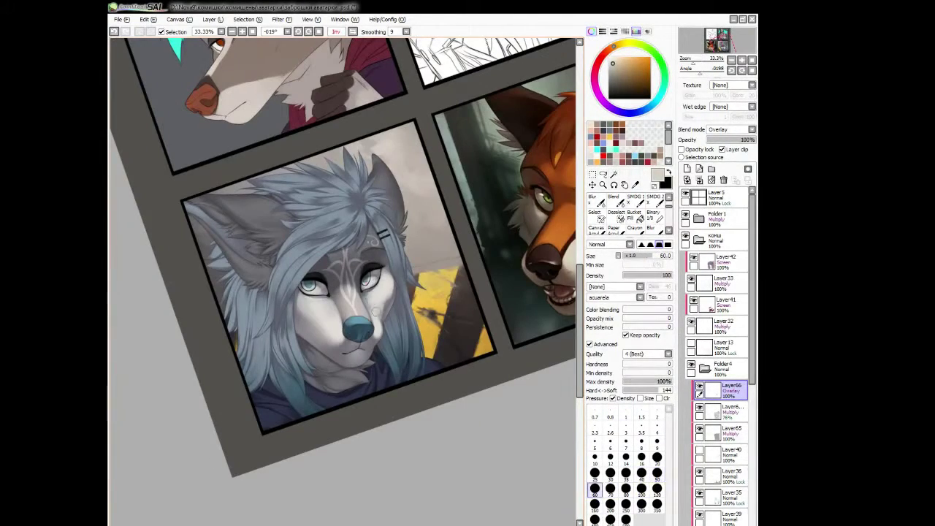
Smooth the facial highlights with Blur and add small lights around the eyes with the acuarela brush at 20 px.
{"action": "key", "text": "b"}
{"action": "left_click_drag", "start_coordinate": [386, 275], "coordinate": [369, 248]}
{"action": "key", "text": "c"}
{"action": "key", "text": "bracketleft"}
{"action": "key", "text": "bracketleft"}
{"action": "key", "text": "bracketleft"}
{"action": "key", "text": "bracketleft"}
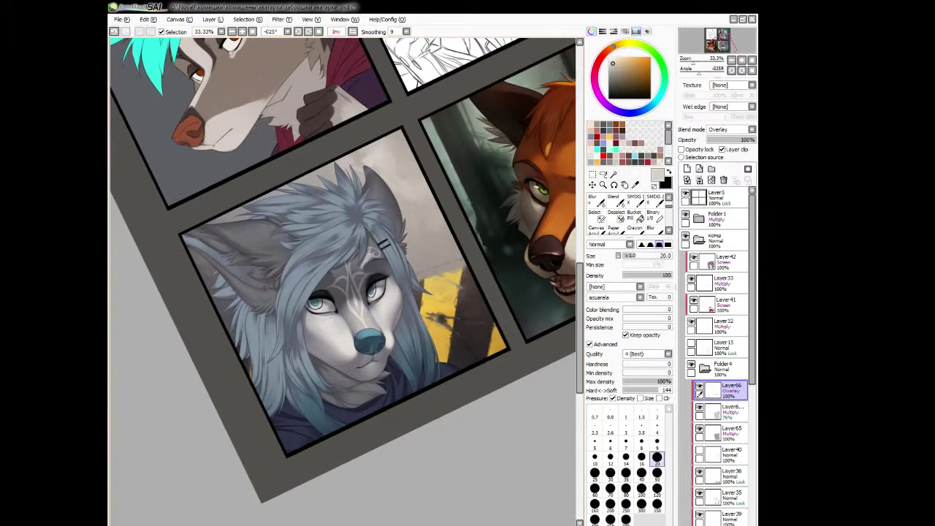
Add fine beige lights to the face with the acuarela brush at 16 px and blend them with Blur at 100 px.
{"action": "key", "text": "h"}
{"action": "key", "text": "bracketleft"}
{"action": "key", "text": "bracketleft"}
{"action": "key", "text": "bracketleft"}
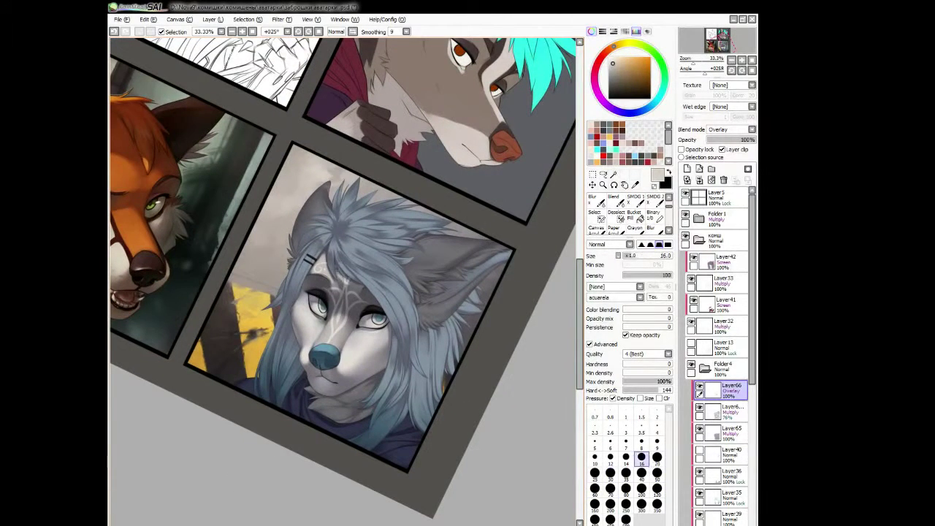
{"action": "key", "text": "b"}
{"action": "key", "text": "bracketright"}
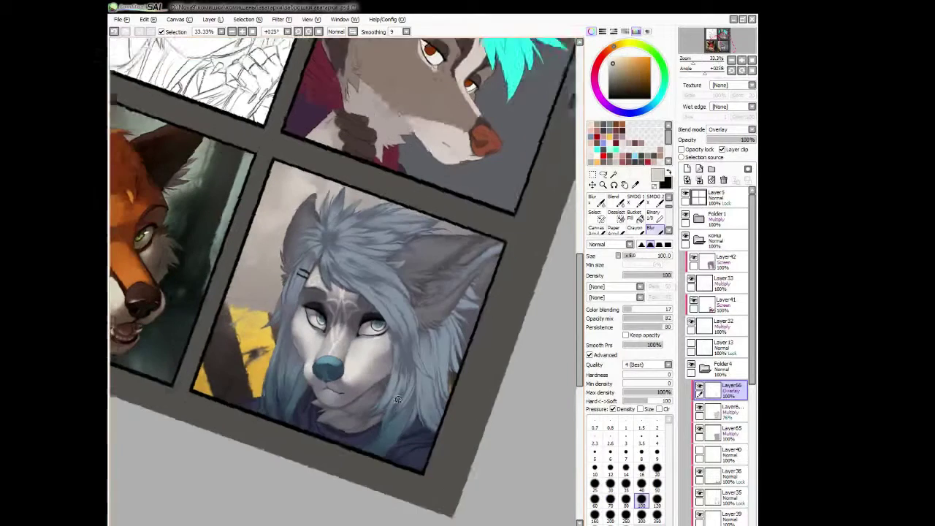
{"action": "left_click_drag", "start_coordinate": [305, 359], "coordinate": [325, 338]}
Set the opacity of the two Multiply shadow layers to 71% and 87%, and the Overlay layer to 78%.
{"action": "left_click", "coordinate": [730, 412]}
{"action": "left_click_drag", "start_coordinate": [743, 140], "coordinate": [752, 143]}
{"action": "left_click", "coordinate": [723, 431]}
{"action": "left_click", "coordinate": [723, 391]}
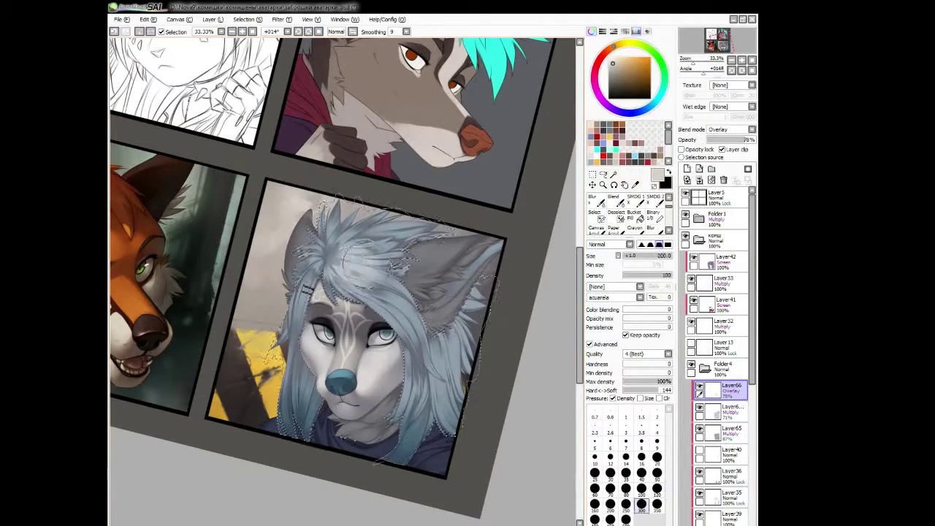
Within the hair selection, sample light blue from the hair and paint a bright glow on the crown with the acuarela brush.
{"action": "left_click", "coordinate": [347, 255], "text": "alt"}
{"action": "left_click_drag", "start_coordinate": [336, 245], "coordinate": [365, 270]}
{"action": "key", "text": "bracketright"}
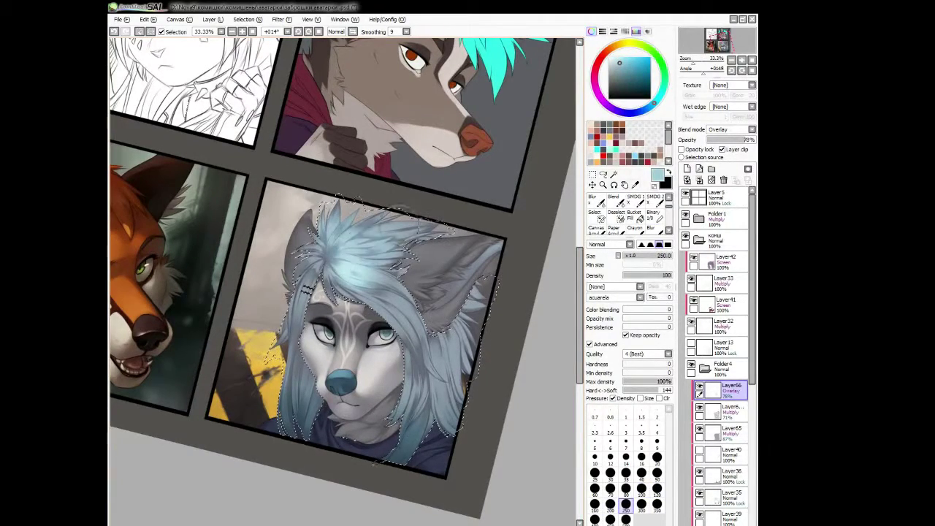
Spread the light blue glow across the fringe with the acuarela brush at 100 and 80 px.
{"action": "key", "text": "bracketleft"}
{"action": "key", "text": "bracketleft"}
{"action": "key", "text": "bracketleft"}
{"action": "key", "text": "bracketleft"}
{"action": "key", "text": "h"}
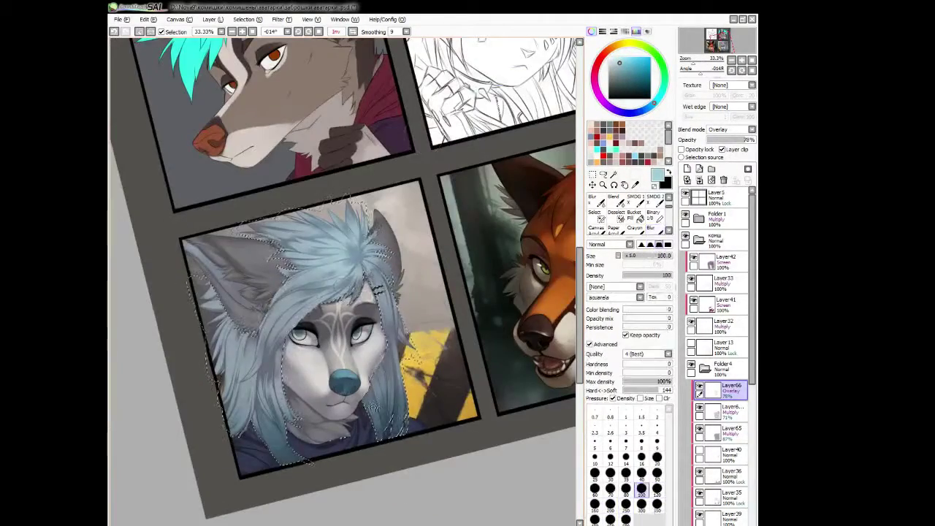
{"action": "key", "text": "Delete"}
{"action": "key", "text": "bracketleft"}
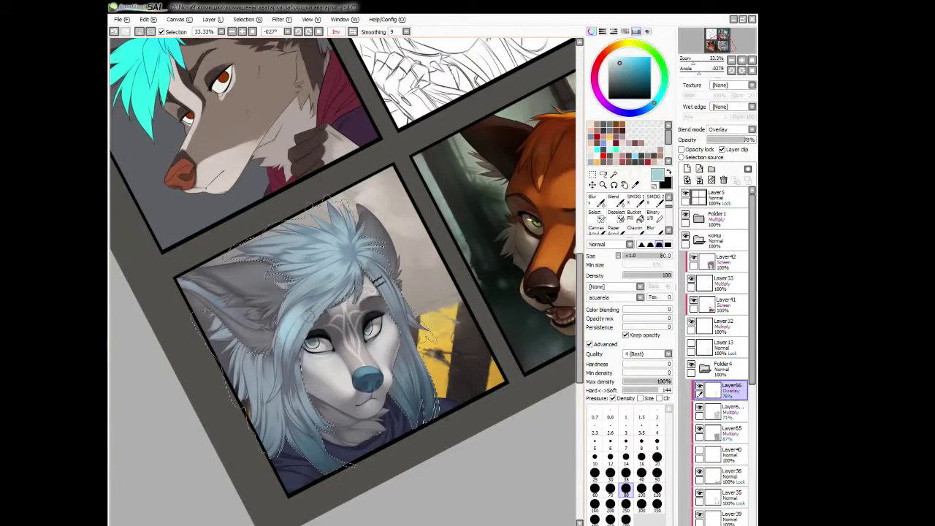
Brighten individual locks of the fringe and crown with the acuarela brush at 50 px.
{"action": "key", "text": "bracketleft"}
{"action": "key", "text": "bracketleft"}
{"action": "key", "text": "bracketleft"}
{"action": "key", "text": "bracketleft"}
{"action": "key", "text": "bracketleft"}
{"action": "key", "text": "bracketleft"}
{"action": "key", "text": "bracketleft"}
{"action": "key", "text": "h"}
{"action": "key", "text": "Delete"}
{"action": "key", "text": "Delete"}
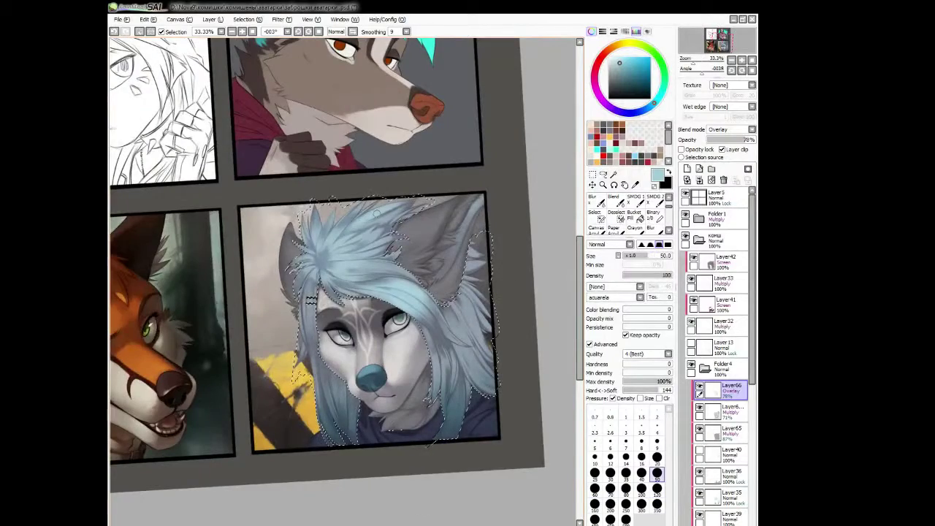
Strengthen the light on the upper hair spikes and side locks with the acuarela brush at up to 80 px.
{"action": "key", "text": "bracketleft"}
{"action": "key", "text": "bracketleft"}
{"action": "key", "text": "bracketleft"}
{"action": "key", "text": "bracketright"}
{"action": "key", "text": "bracketright"}
{"action": "key", "text": "bracketright"}
{"action": "key", "text": "bracketright"}
{"action": "key", "text": "bracketright"}
{"action": "key", "text": "bracketright"}
{"action": "key", "text": "bracketright"}
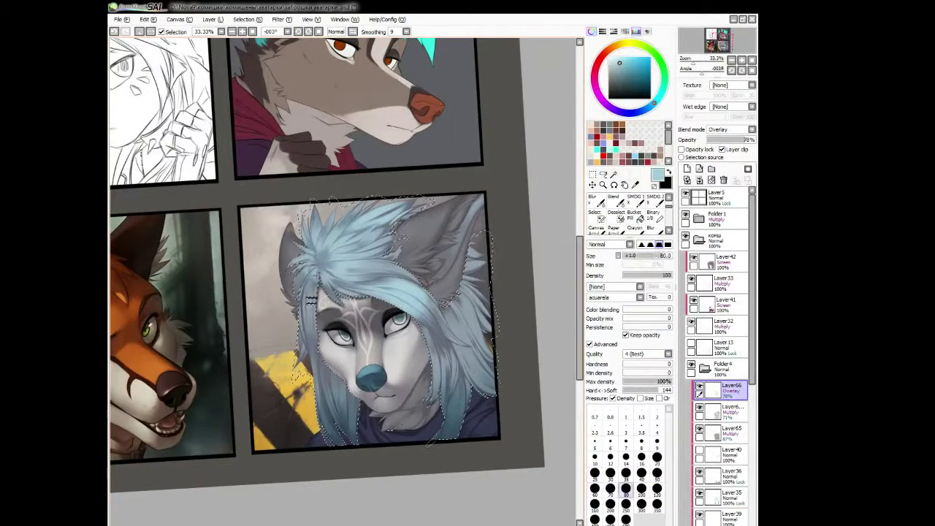
Widen the hair glow with the acuarela brush at 160 and 350 px, blending it with Blur at 300 px.
{"action": "key", "text": "h"}
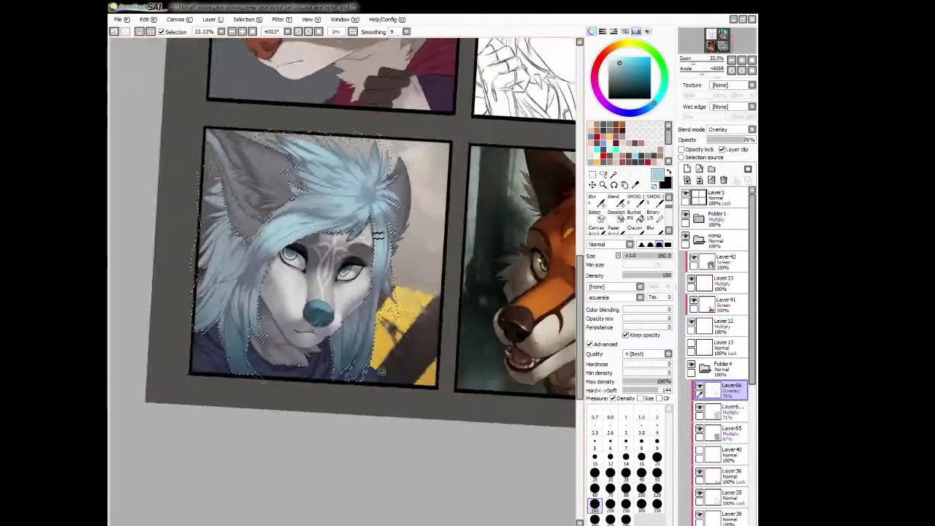
{"action": "key", "text": "b"}
{"action": "key", "text": "bracketright"}
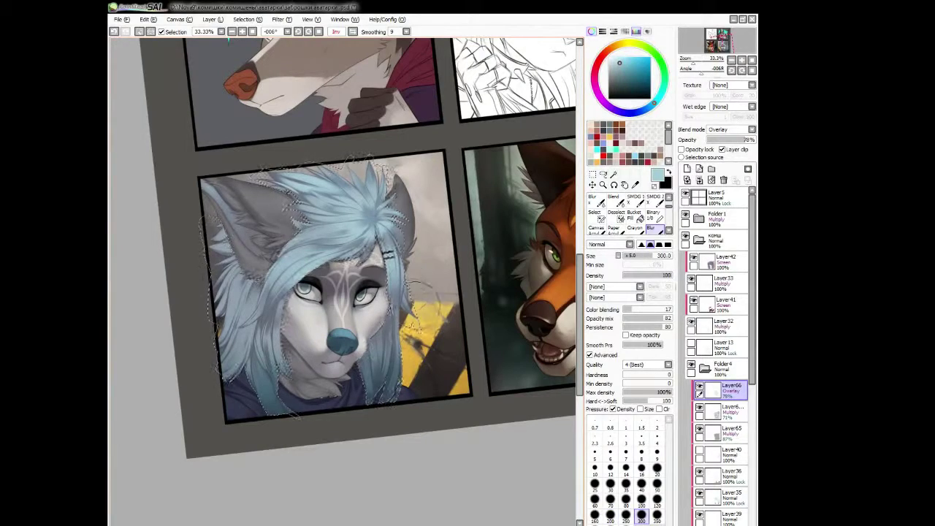
{"action": "key", "text": "n"}
{"action": "key", "text": "h"}
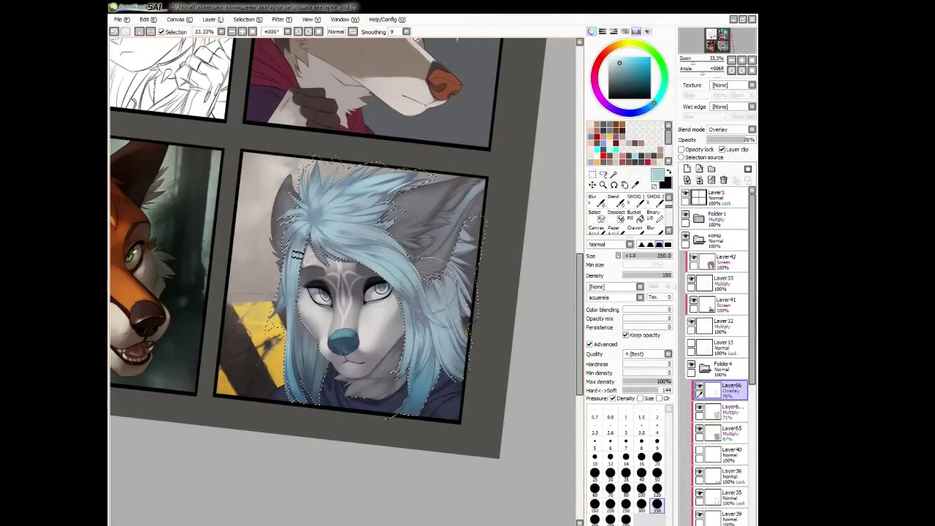
Sample a teal tone and brighten the hair behind the large ear with the acuarela brush at 350 px.
{"action": "left_click", "coordinate": [475, 245], "text": "alt"}
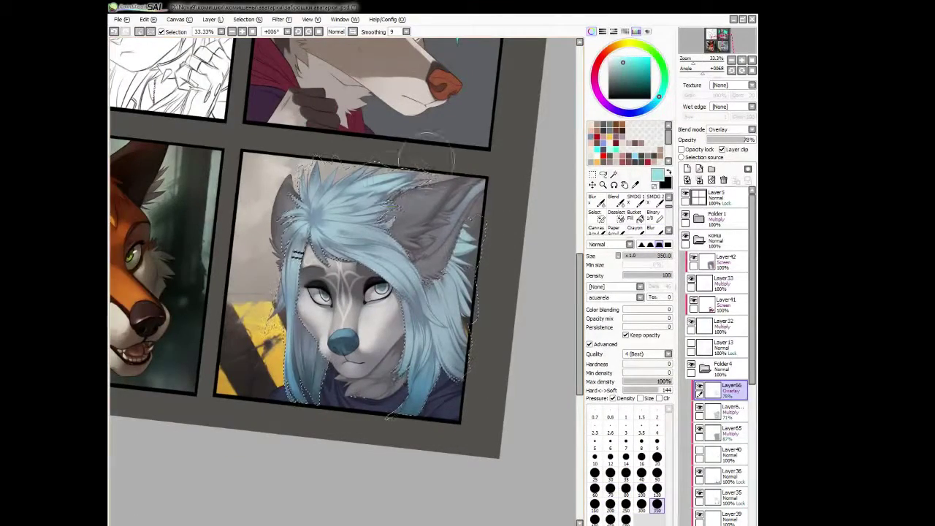
{"action": "key", "text": "h"}
{"action": "key", "text": "n"}
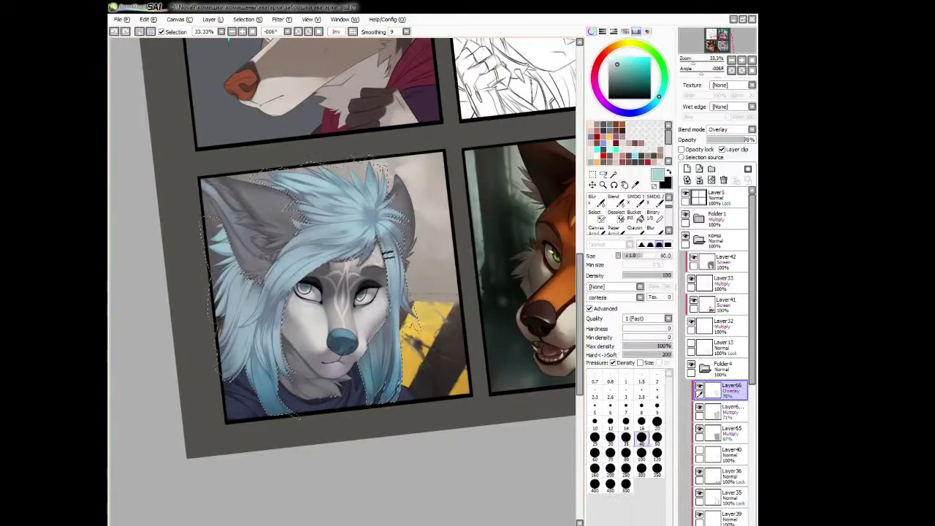
{"action": "key", "text": "h"}
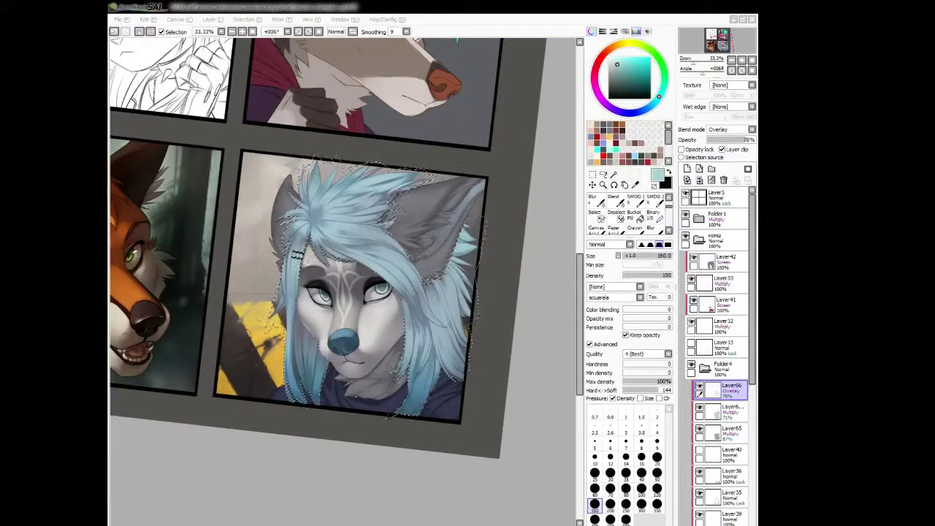
Brighten the selected nose with a turquoise Overlay tint using the acuarela brush at 200 px.
{"action": "scroll", "coordinate": [344, 248], "scroll_direction": "up", "scroll_amount": 1}
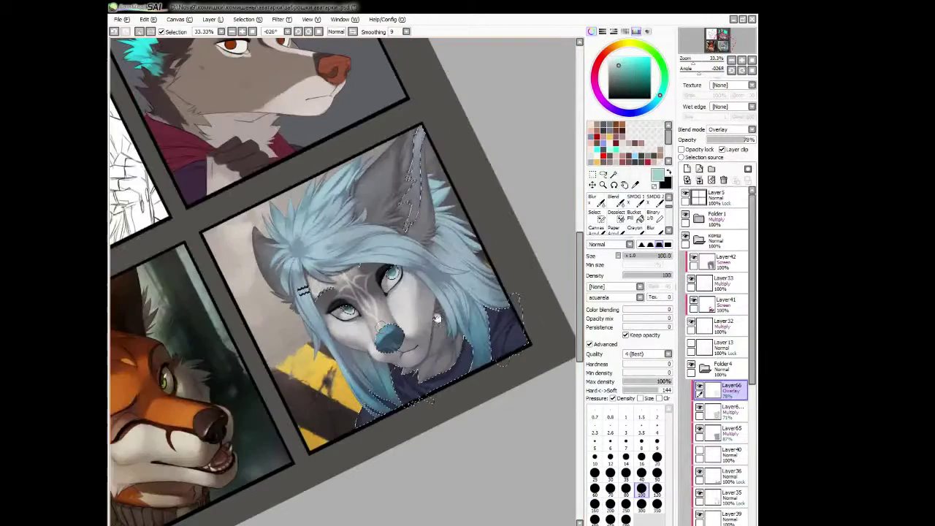
{"action": "left_click", "coordinate": [610, 488]}
{"action": "key", "text": "h"}
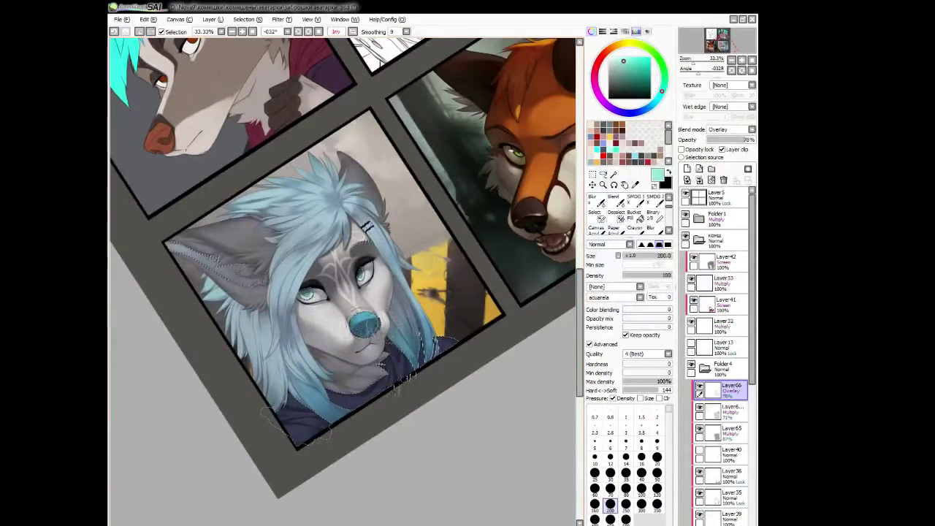
Lighten the selected clothing and large ear's rim with pale beige using the acuarela brush at 250 px.
{"action": "left_click", "coordinate": [657, 504]}
{"action": "key", "text": "bracketleft"}
{"action": "key", "text": "bracketleft"}
{"action": "key", "text": "bracketleft"}
{"action": "key", "text": "bracketleft"}
{"action": "key", "text": "bracketleft"}
{"action": "key", "text": "bracketleft"}
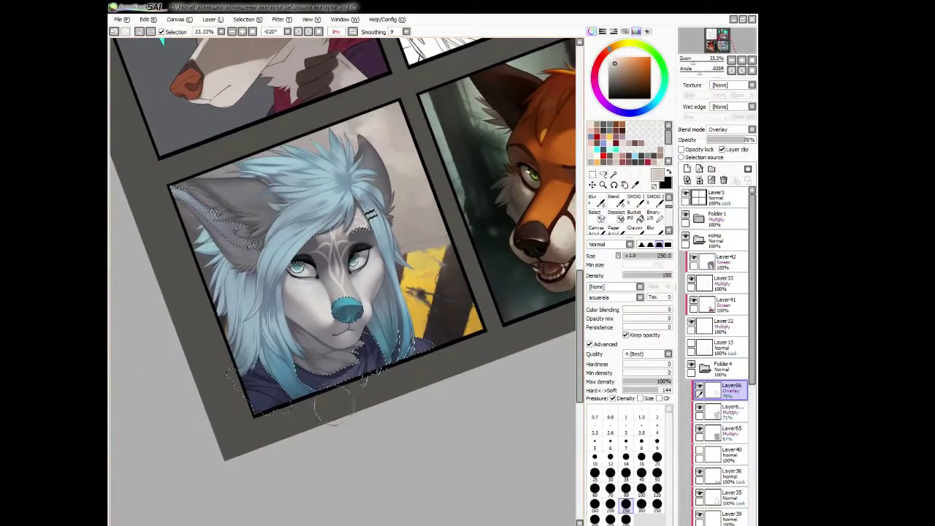
Paint light strokes along the large ear's inner fur with the acuarela brush at 35 px, softening them with Blur at 160 px.
{"action": "key", "text": "h"}
{"action": "key", "text": "Home"}
{"action": "key", "text": "bracketleft"}
{"action": "key", "text": "bracketleft"}
{"action": "key", "text": "bracketleft"}
{"action": "key", "text": "bracketleft"}
{"action": "key", "text": "bracketleft"}
{"action": "scroll", "coordinate": [311, 241], "scroll_direction": "up", "scroll_amount": 1}
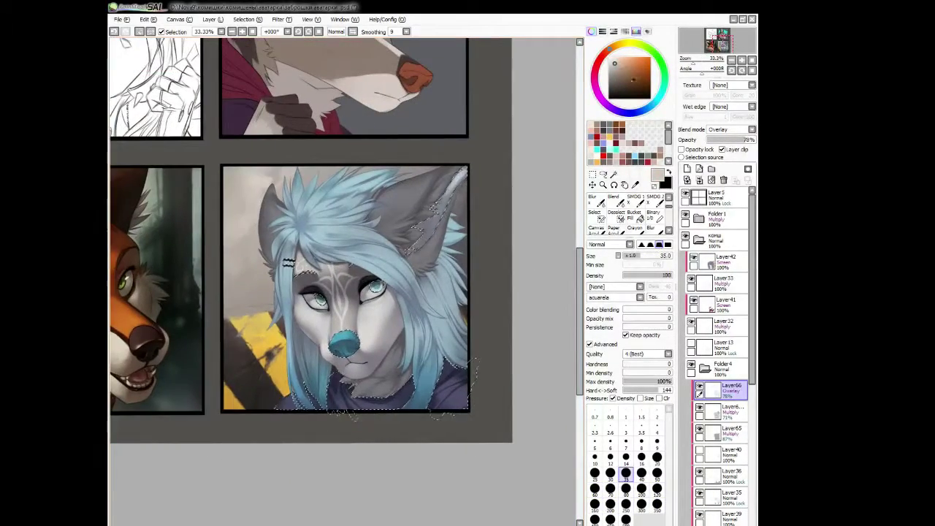
{"action": "key", "text": "r"}
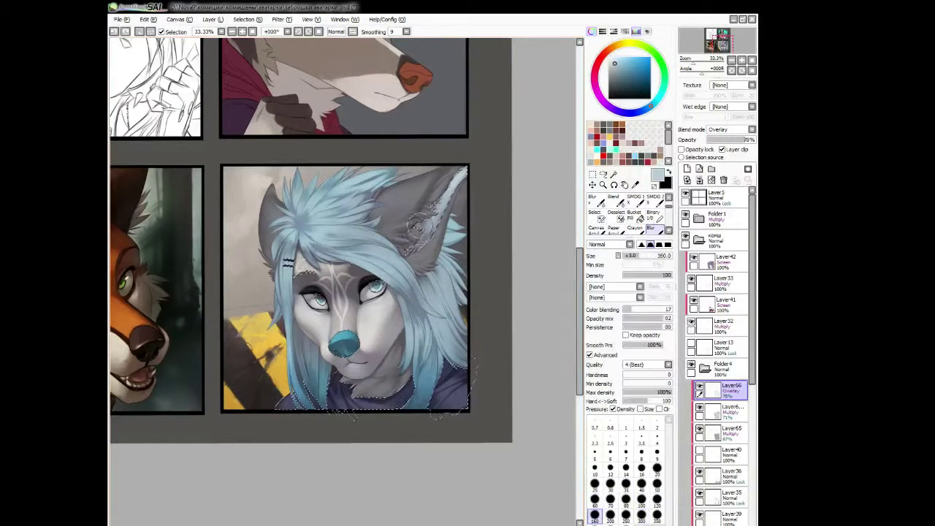
Brighten the selected inner part of the large ear with the acuarela brush at 80 and 120 px, blending with Blur at 100 px.
{"action": "key", "text": "b"}
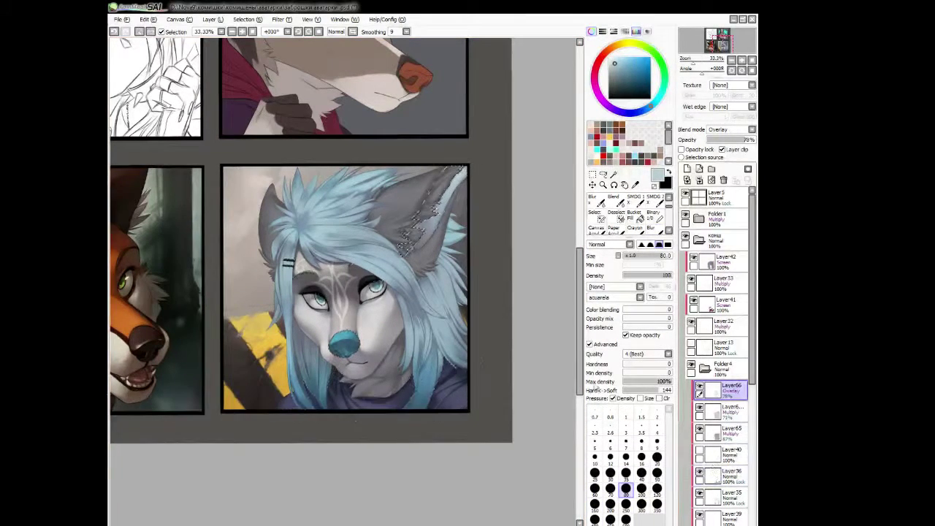
{"action": "scroll", "coordinate": [467, 365], "scroll_direction": "up", "scroll_amount": 1}
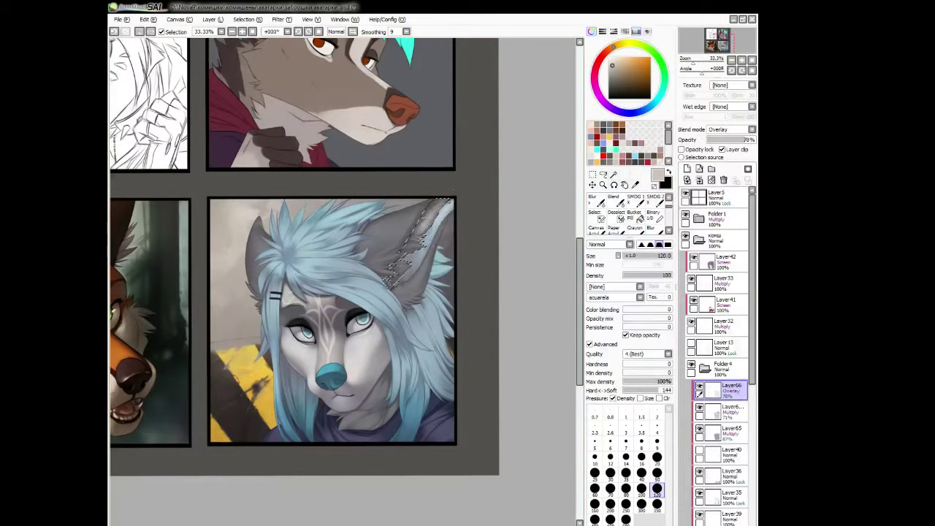
{"action": "key", "text": "bracketright"}
{"action": "key", "text": "h"}
{"action": "key", "text": "r"}
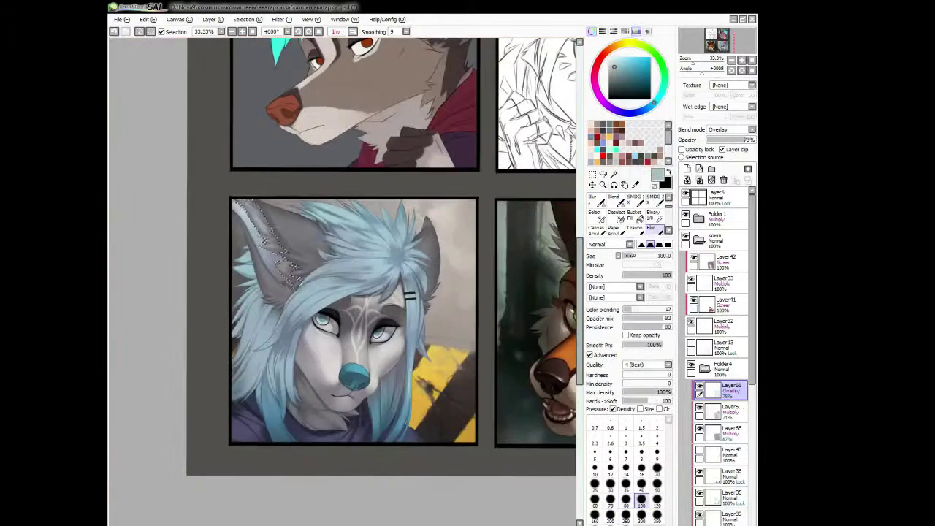
Clear the selection, lighten both ears with pale beige using the acuarela brush at 160 and 300 px, and set the Overlay layer's opacity to 73%.
{"action": "key", "text": "b"}
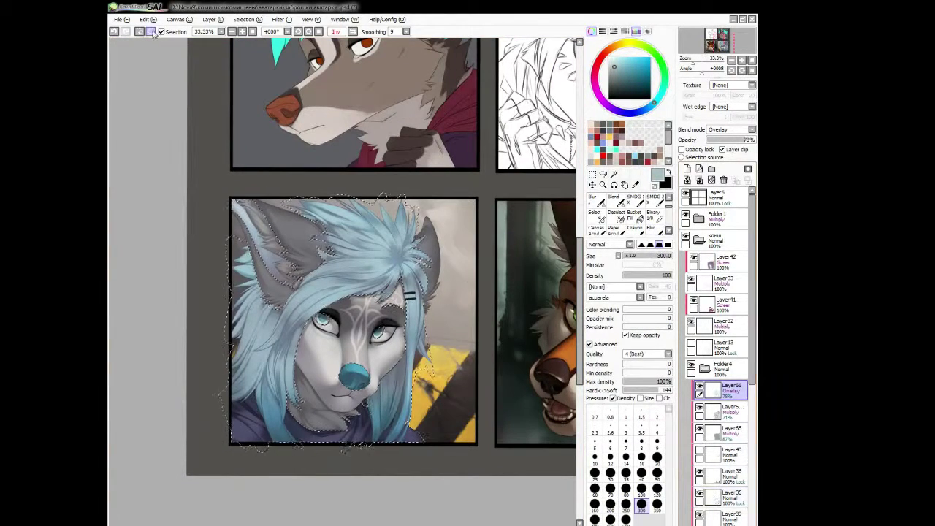
{"action": "key", "text": "h"}
{"action": "left_click", "coordinate": [387, 235], "text": "alt"}
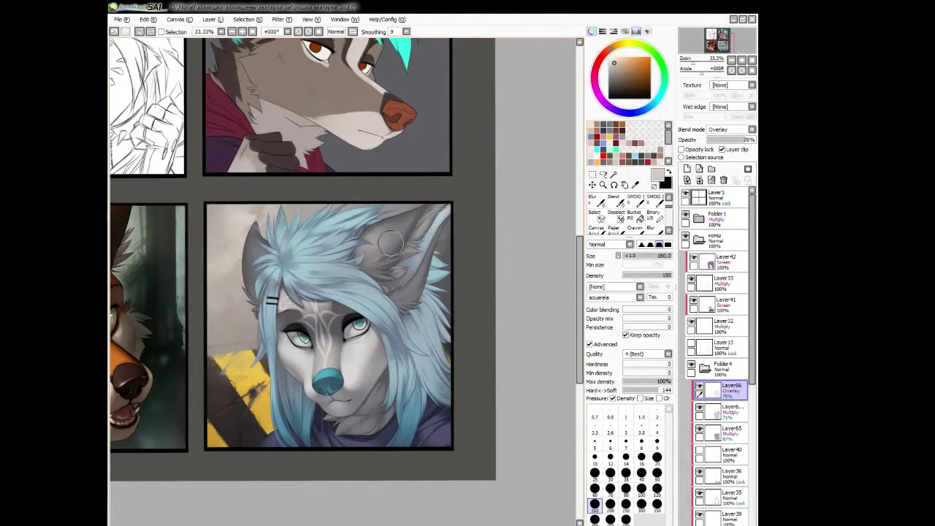
{"action": "key", "text": "r"}
{"action": "key", "text": "h"}
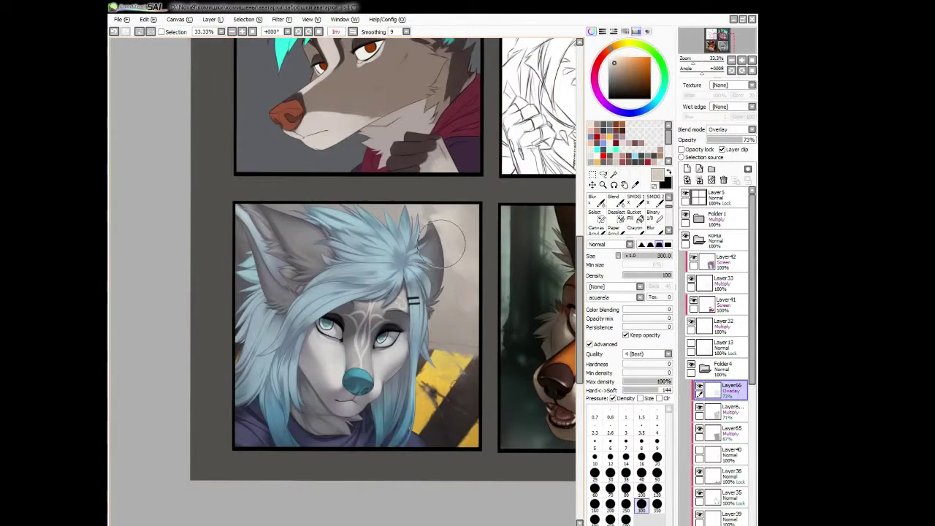
Touch up the face highlights with the acuarela brush and smooth them into the fur with Blur at 160 px.
{"action": "scroll", "coordinate": [388, 349], "scroll_direction": "down", "scroll_amount": 2}
{"action": "key", "text": "h"}
{"action": "key", "text": "b"}
{"action": "key", "text": "r"}
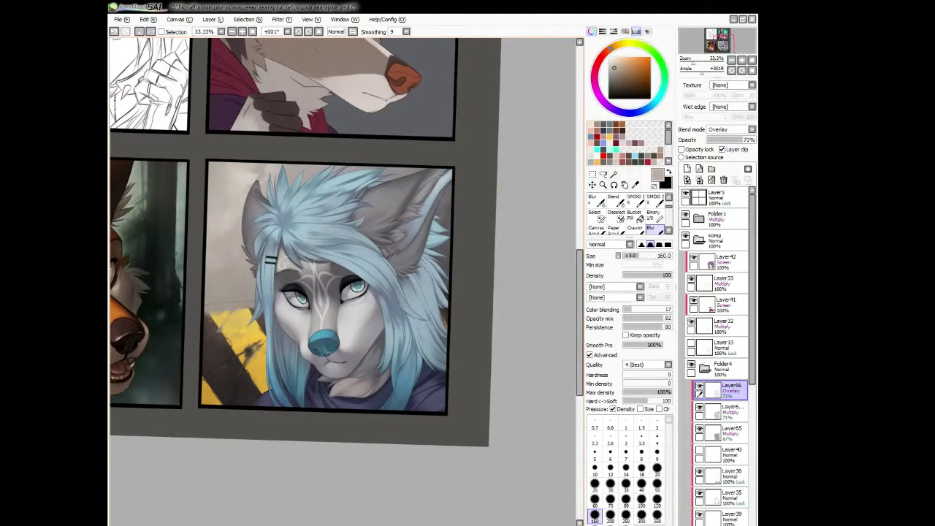
{"action": "key", "text": "b"}
{"action": "key", "text": "h"}
{"action": "key", "text": "r"}
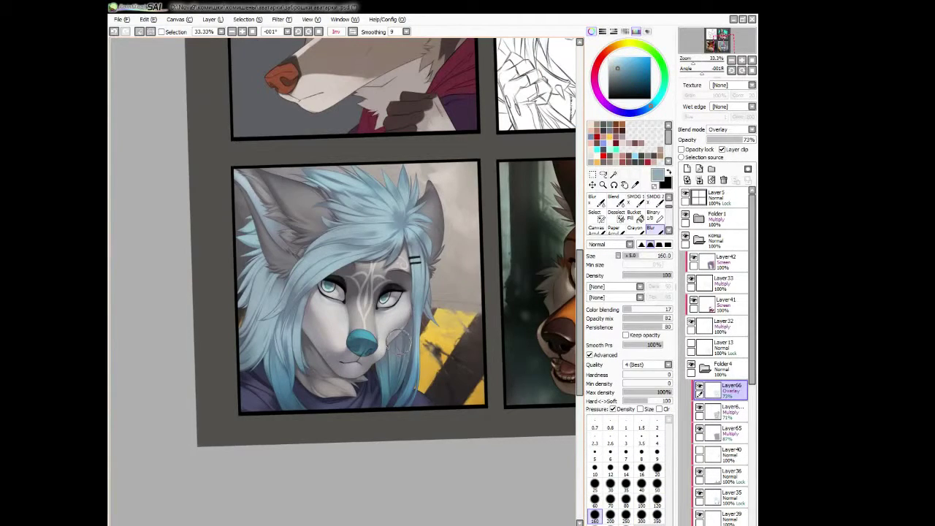
Refine the light on the cheek and nearby hair in muted blue with the acuarela brush at 80 px and Blur.
{"action": "key", "text": "h"}
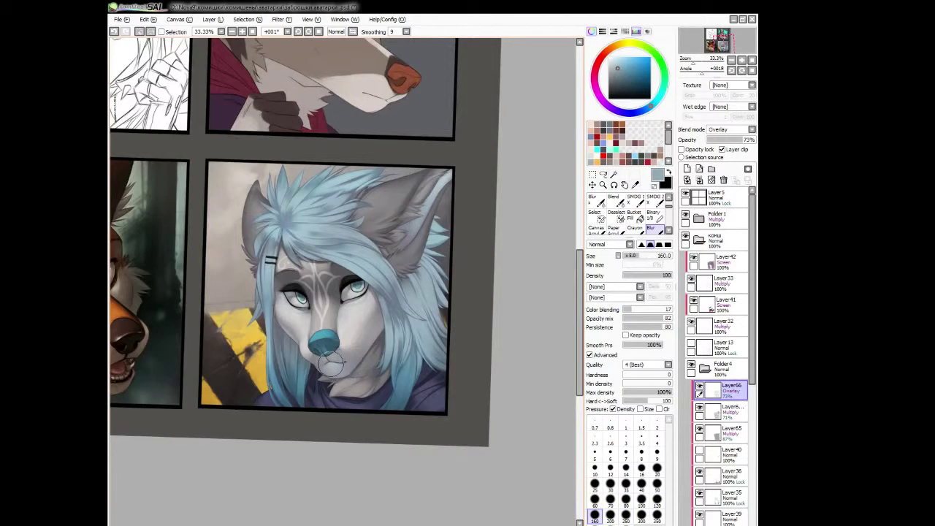
{"action": "key", "text": "h"}
{"action": "key", "text": "h"}
{"action": "key", "text": "b"}
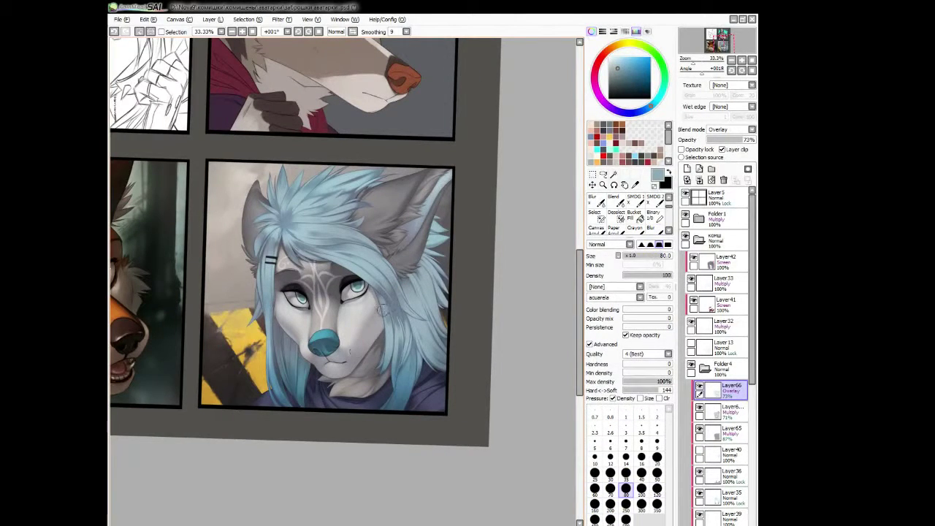
{"action": "key", "text": "r"}
{"action": "key", "text": "h"}
{"action": "key", "text": "End"}
{"action": "key", "text": "h"}
Add a new clipped Multiply layer above the Overlay layer and choose a muted greyish pink for the acuarela brush.
{"action": "left_click", "coordinate": [686, 169]}
{"action": "left_click", "coordinate": [726, 149]}
{"action": "left_click_drag", "start_coordinate": [636, 45], "coordinate": [595, 67]}
{"action": "left_click", "coordinate": [615, 70]}
{"action": "key", "text": "b"}
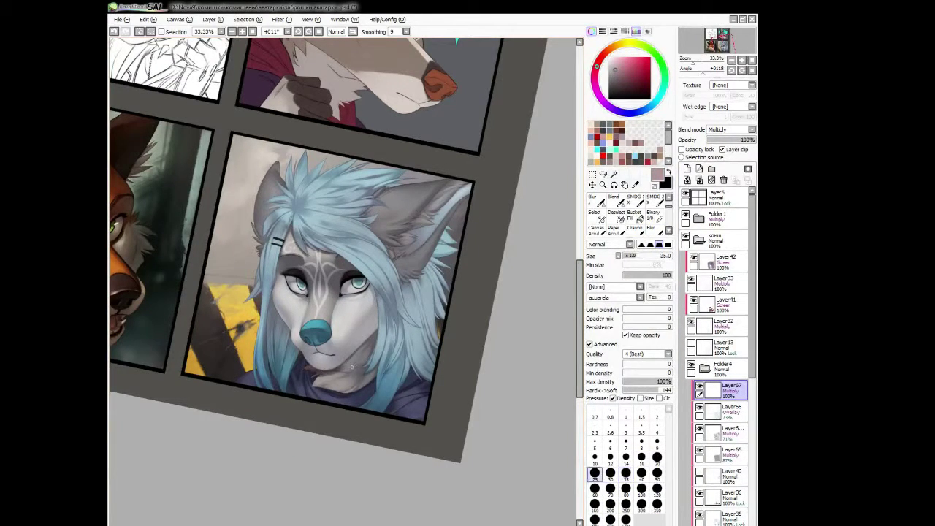
Shade the neck beneath the wolf's chin on the new Multiply layer with the acuarela brush at up to 50 px.
{"action": "key", "text": "bracketright"}
{"action": "key", "text": "bracketright"}
{"action": "key", "text": "bracketright"}
{"action": "key", "text": "bracketright"}
{"action": "key", "text": "h"}
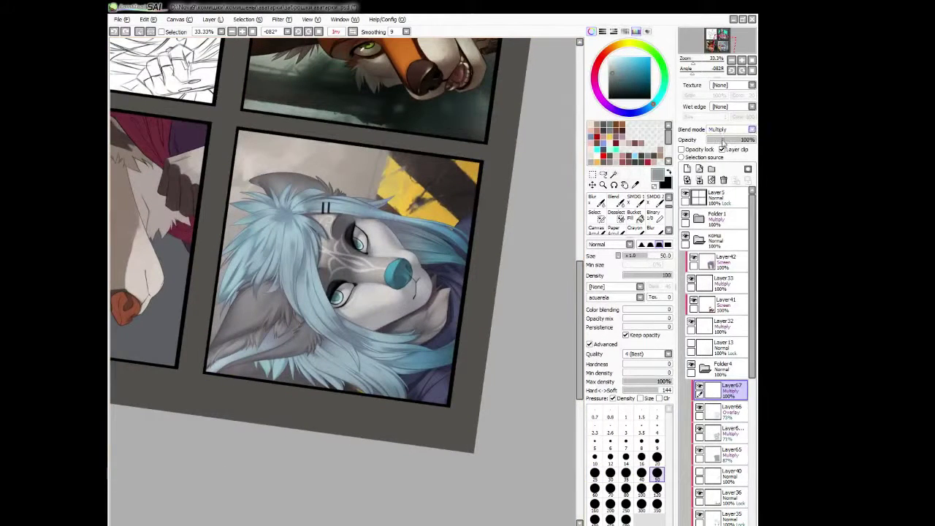
Reduce the new shadow layer's opacity to 66% and refine the neck shadow with the acuarela brush at 20 and 40 px.
{"action": "left_click", "coordinate": [727, 139]}
{"action": "key", "text": "bracketleft"}
{"action": "key", "text": "bracketleft"}
{"action": "key", "text": "bracketleft"}
{"action": "key", "text": "bracketleft"}
{"action": "key", "text": "bracketleft"}
{"action": "key", "text": "h"}
{"action": "key", "text": "Home"}
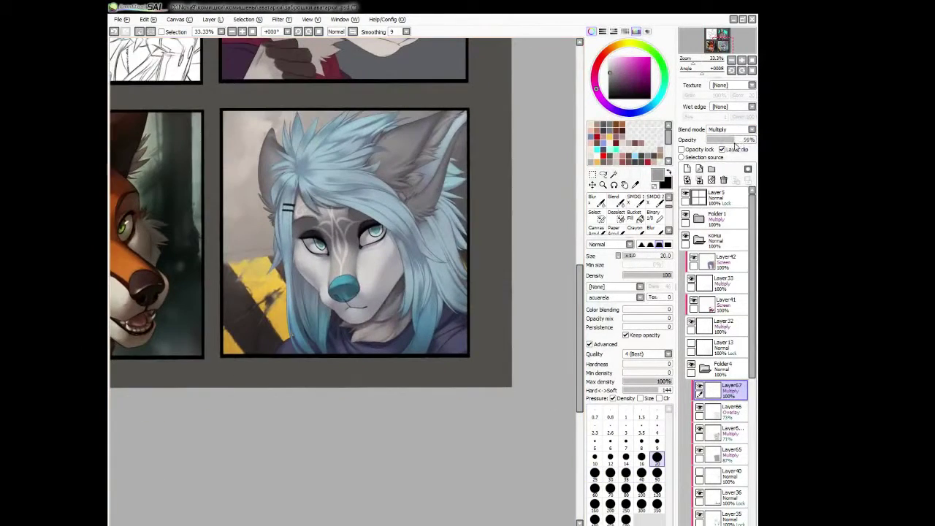
{"action": "left_click_drag", "start_coordinate": [502, 320], "coordinate": [363, 311]}
{"action": "key", "text": "n"}
{"action": "key", "text": "c"}
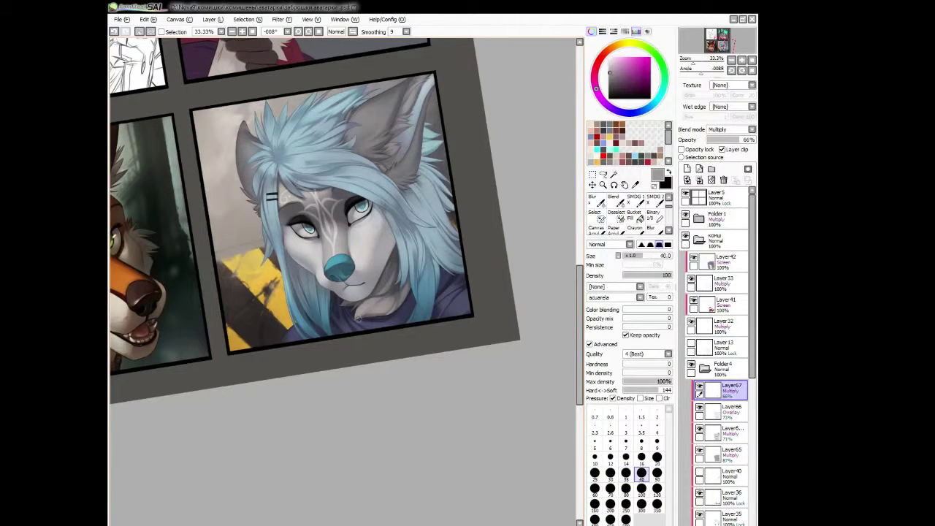
Set the Multiply shading layer's opacity to 72% and touch up the soft shading on the blue-haired character.
{"action": "key", "text": "h"}
{"action": "key", "text": "h"}
{"action": "left_click", "coordinate": [741, 140]}
{"action": "key", "text": "b"}
{"action": "mouse_move", "coordinate": [329, 219]}
{"action": "left_mouse_down"}
{"action": "mouse_move", "coordinate": [343, 292]}
{"action": "mouse_move", "coordinate": [380, 264]}
{"action": "left_mouse_up"}
{"action": "key", "text": "c"}
{"action": "key", "text": "h"}
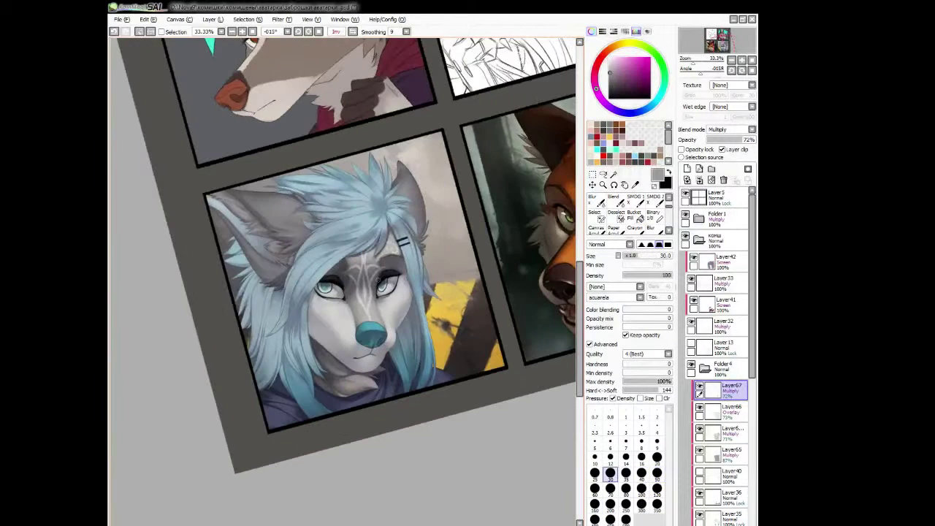
{"action": "key", "text": "b"}
{"action": "key", "text": "h"}
{"action": "key", "text": "c"}
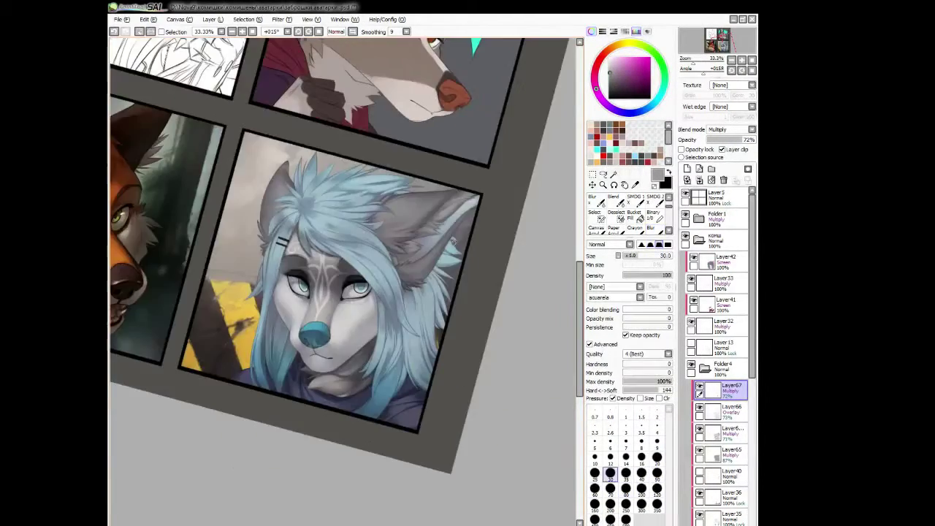
Shade the fur around the base of the large ear at brush size 60 and blend it with Blur at size 80.
{"action": "left_click_drag", "start_coordinate": [452, 291], "coordinate": [406, 297]}
{"action": "key", "text": "bracketright"}
{"action": "key", "text": "bracketright"}
{"action": "key", "text": "bracketright"}
{"action": "key", "text": "bracketright"}
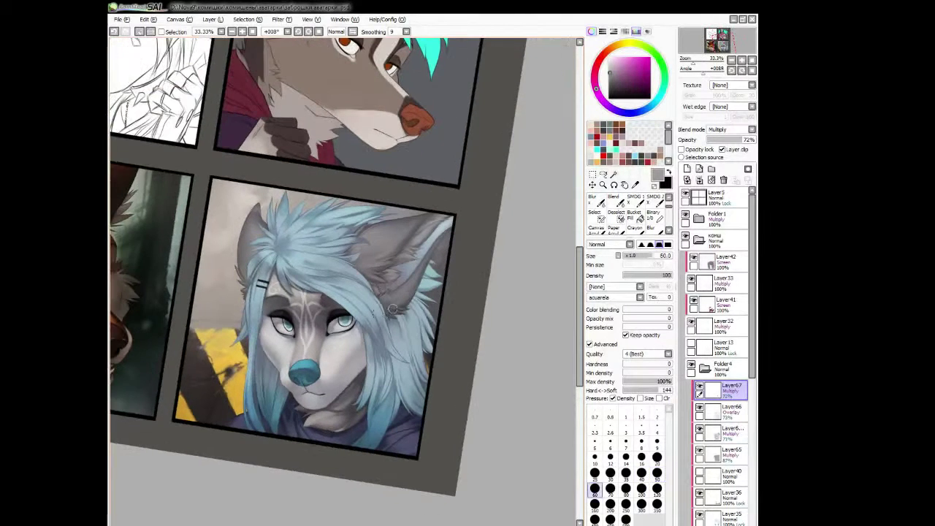
{"action": "key", "text": "bracketright"}
{"action": "key", "text": "bracketright"}
{"action": "key", "text": "bracketright"}
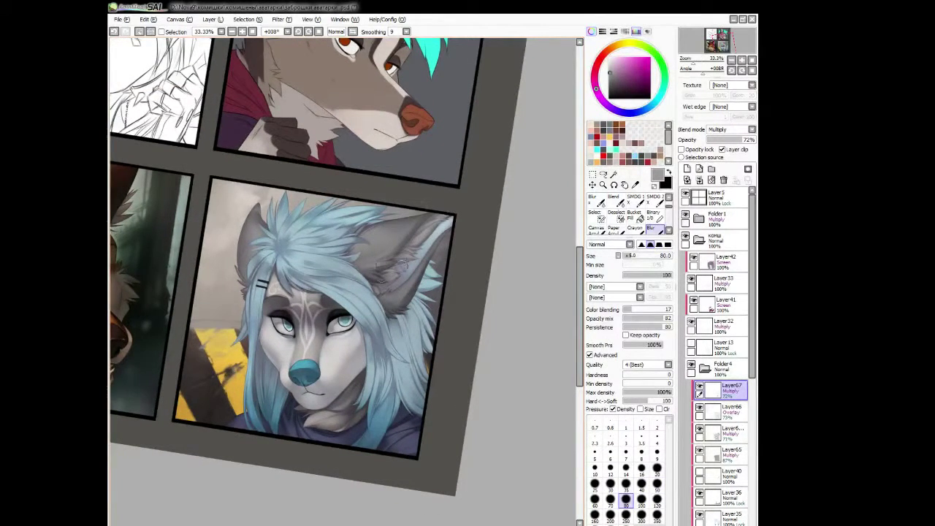
Pick a reddish-grey tone and shade the top of the hair beside the large ear, blending with Blur at size 120.
{"action": "key", "text": "h"}
{"action": "key", "text": "h"}
{"action": "left_click", "coordinate": [364, 232], "text": "alt"}
{"action": "left_click", "coordinate": [277, 232], "text": "alt"}
{"action": "key", "text": "b"}
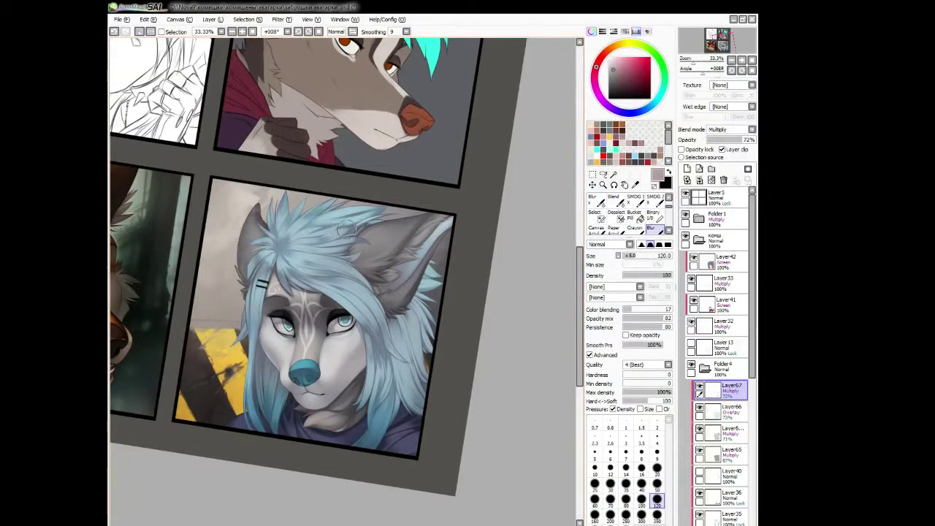
{"action": "key", "text": "h"}
{"action": "key", "text": "b"}
{"action": "key", "text": "h"}
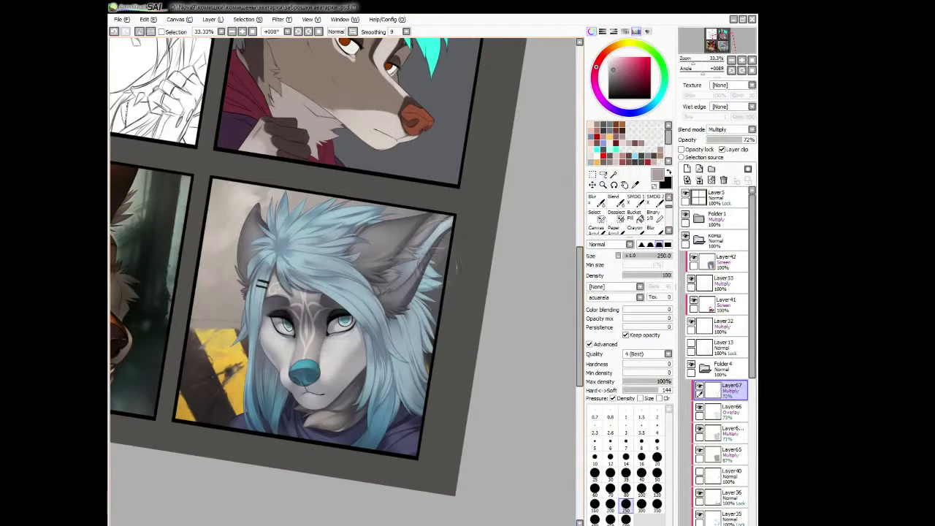
Pick a blue-grey tone and add soft shading to the muzzle and the hair beside the face at brush sizes 80 and 50.
{"action": "key", "text": "Home"}
{"action": "left_click", "coordinate": [390, 262], "text": "alt"}
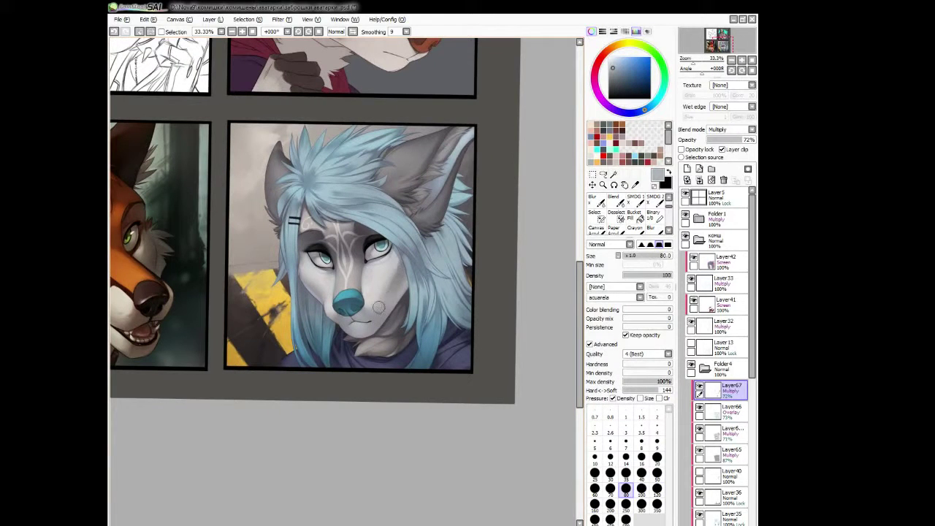
{"action": "left_click_drag", "start_coordinate": [406, 261], "coordinate": [380, 306]}
{"action": "key", "text": "b"}
{"action": "key", "text": "h"}
{"action": "key", "text": "["}
{"action": "key", "text": "h"}
{"action": "key", "text": "b"}
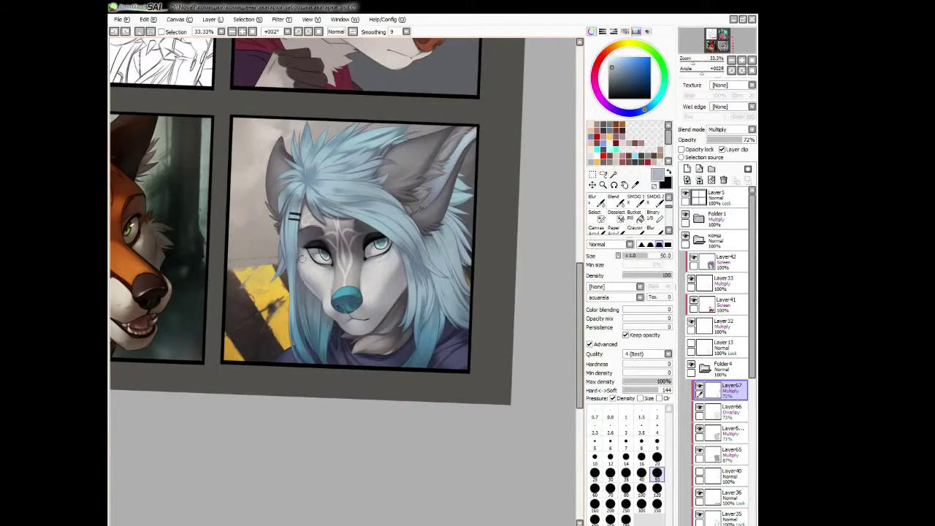
Deepen the soft shading on the large ear and the upper hair with the blue-grey brush at size 80.
{"action": "key", "text": "b"}
{"action": "key", "text": "b"}
{"action": "mouse_move", "coordinate": [424, 212]}
{"action": "left_mouse_down"}
{"action": "mouse_move", "coordinate": [422, 198]}
{"action": "mouse_move", "coordinate": [431, 252]}
{"action": "left_mouse_up"}
{"action": "key", "text": "bracketright"}
{"action": "key", "text": "bracketright"}
{"action": "key", "text": "bracketright"}
{"action": "key", "text": "bracketright"}
{"action": "key", "text": "bracketright"}
{"action": "key", "text": "bracketright"}
{"action": "key", "text": "bracketright"}
{"action": "key", "text": "bracketright"}
{"action": "key", "text": "bracketright"}
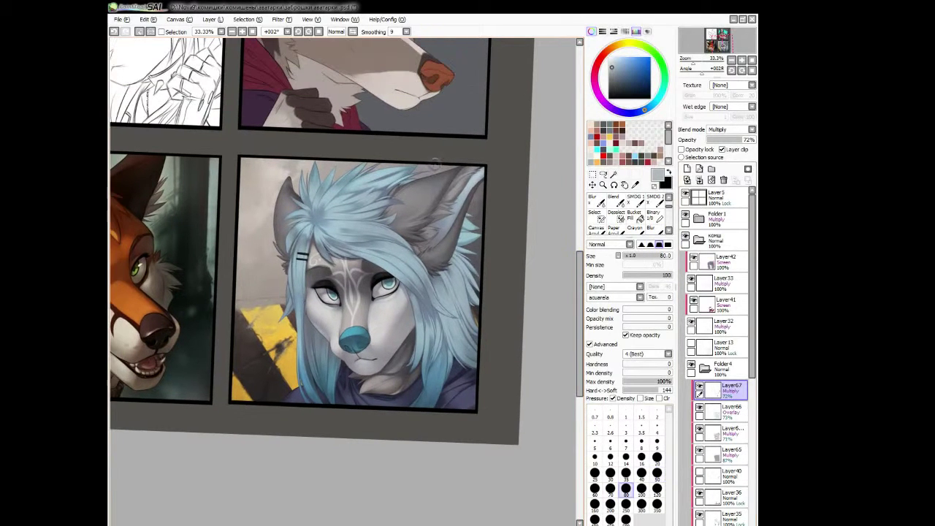
Shade the outer edge of the long hair broadly with a blue-grey soft brush at sizes 250 and 350.
{"action": "key", "text": "bracketleft"}
{"action": "key", "text": "bracketleft"}
{"action": "key", "text": "bracketleft"}
{"action": "key", "text": "h"}
{"action": "key", "text": "h"}
{"action": "key", "text": "bracketleft"}
{"action": "key", "text": "bracketleft"}
{"action": "key", "text": "bracketleft"}
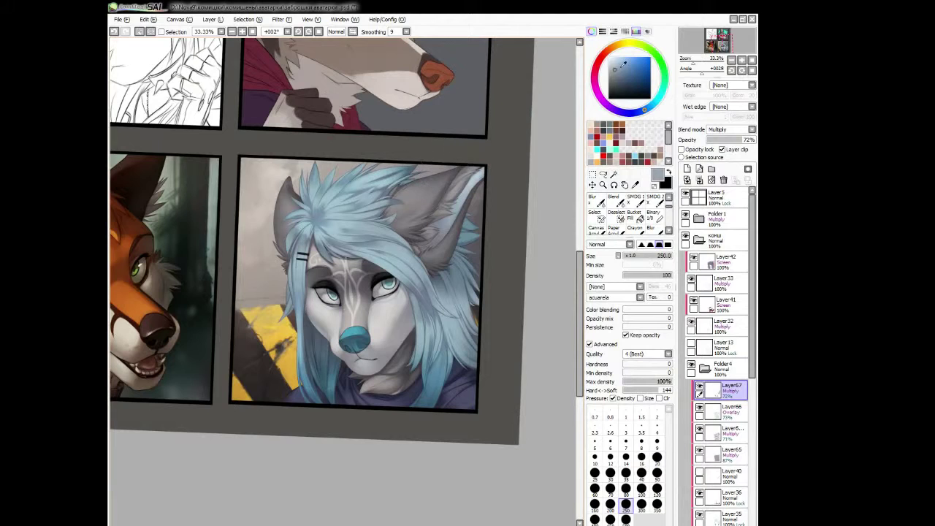
{"action": "key", "text": "h"}
{"action": "key", "text": "bracketright"}
{"action": "key", "text": "bracketright"}
{"action": "key", "text": "bracketright"}
{"action": "key", "text": "bracketright"}
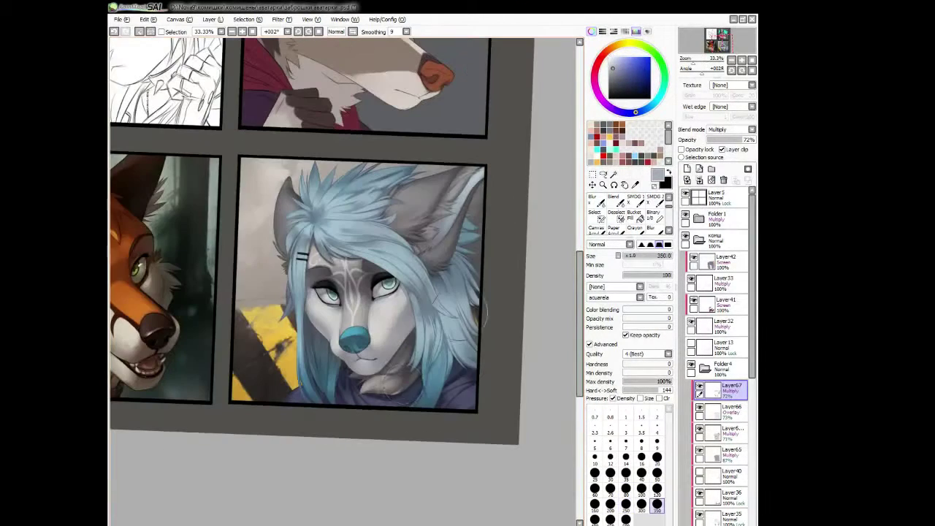
Paint finer shadows along the long outer hair locks and blend them with Blur at size 70.
{"action": "key", "text": "h"}
{"action": "key", "text": "bracketleft"}
{"action": "key", "text": "bracketleft"}
{"action": "key", "text": "bracketleft"}
{"action": "key", "text": "bracketleft"}
{"action": "key", "text": "bracketleft"}
{"action": "key", "text": "bracketleft"}
{"action": "key", "text": "bracketleft"}
{"action": "key", "text": "bracketleft"}
{"action": "key", "text": "bracketleft"}
{"action": "key", "text": "bracketleft"}
{"action": "key", "text": "bracketleft"}
{"action": "mouse_move", "coordinate": [475, 278]}
{"action": "left_mouse_down"}
{"action": "mouse_move", "coordinate": [460, 357]}
{"action": "mouse_move", "coordinate": [442, 354]}
{"action": "left_mouse_up"}
{"action": "left_click_drag", "start_coordinate": [449, 314], "coordinate": [438, 359]}
{"action": "key", "text": "b"}
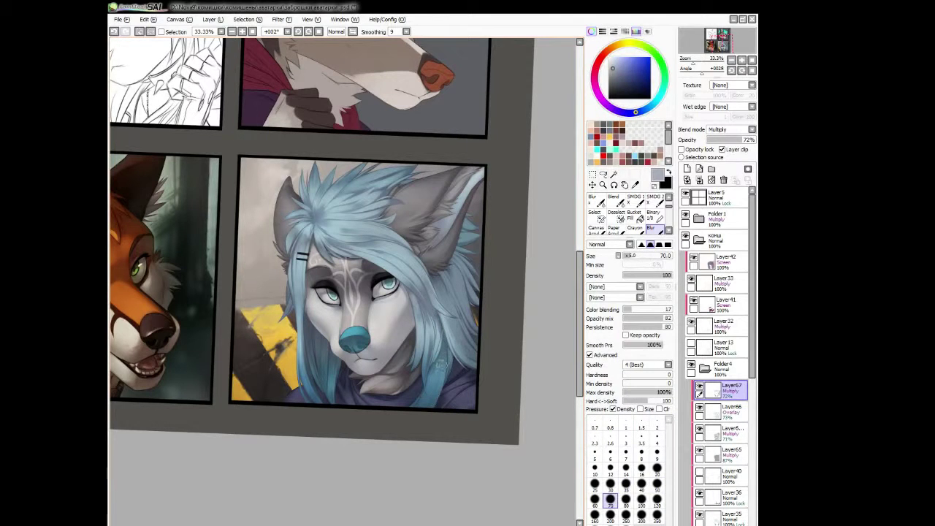
Erase excess shading from the outer hair at size 20 and shade the top of the hair at brush size 200.
{"action": "key", "text": "e"}
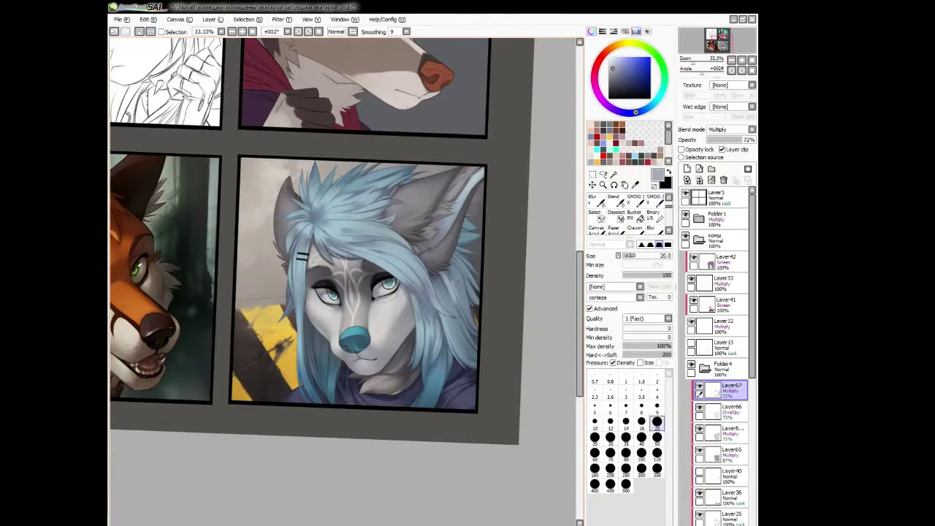
{"action": "key", "text": "h"}
{"action": "key", "text": "c"}
{"action": "key", "text": "h"}
{"action": "left_click_drag", "start_coordinate": [476, 344], "coordinate": [468, 303]}
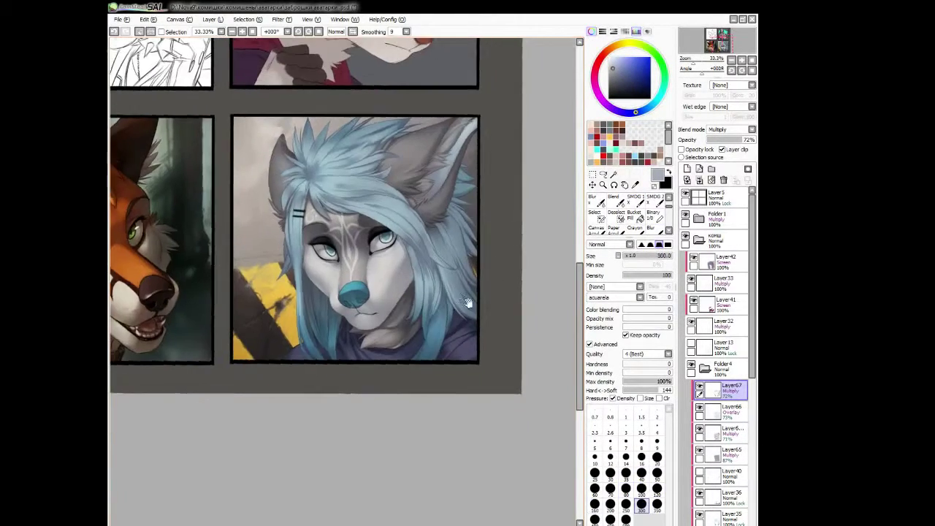
{"action": "left_click_drag", "start_coordinate": [501, 238], "coordinate": [514, 289]}
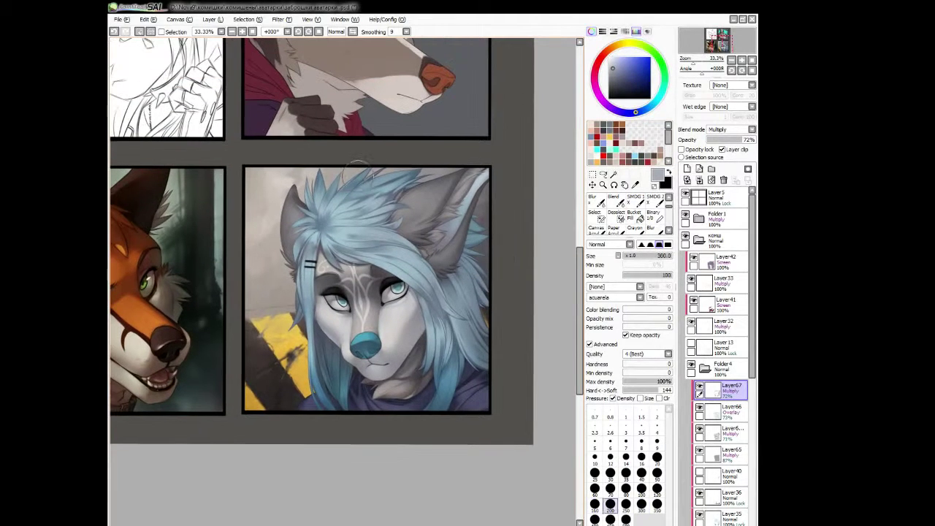
Shade the hair strand by the hair clip at brush size 300 and clean up its shading with the Eraser at size 20.
{"action": "key", "text": "e"}
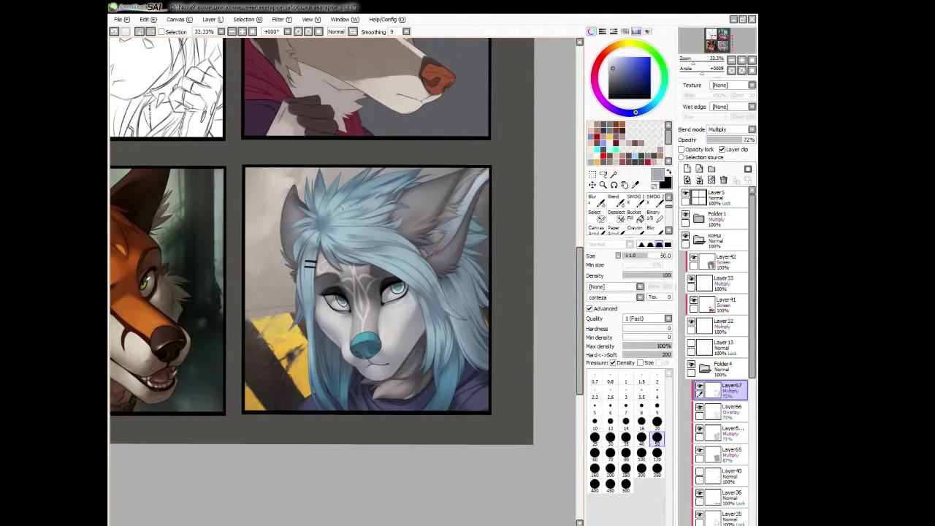
{"action": "key", "text": "c"}
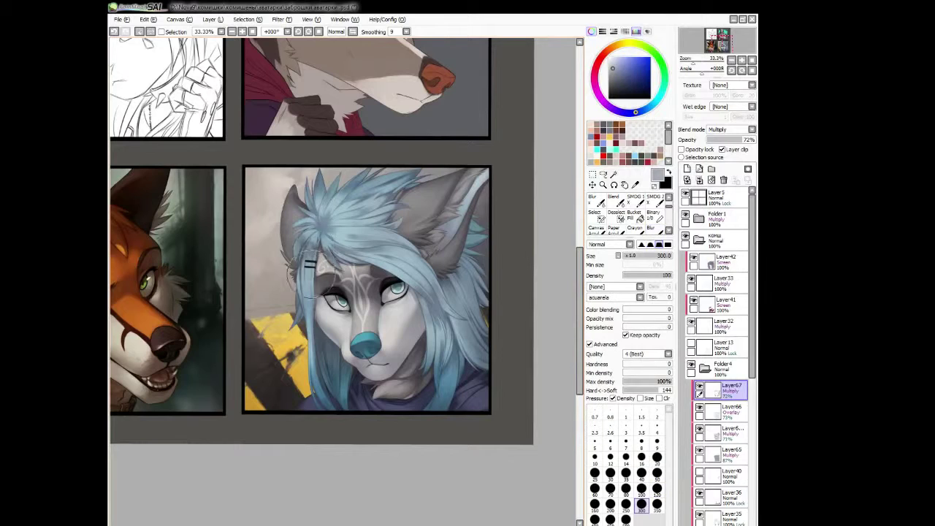
{"action": "key", "text": "h"}
{"action": "key", "text": "e"}
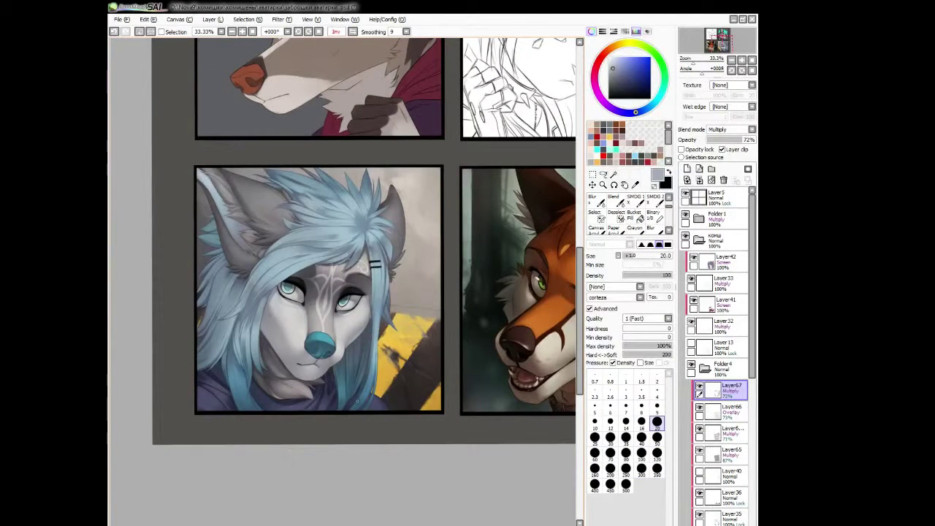
{"action": "key", "text": "h"}
Add soft shading to the lower ends of the long hair locks with the blue-grey brush at size 120.
{"action": "key", "text": "c"}
{"action": "key", "text": "bracketright"}
{"action": "key", "text": "bracketright"}
{"action": "key", "text": "bracketright"}
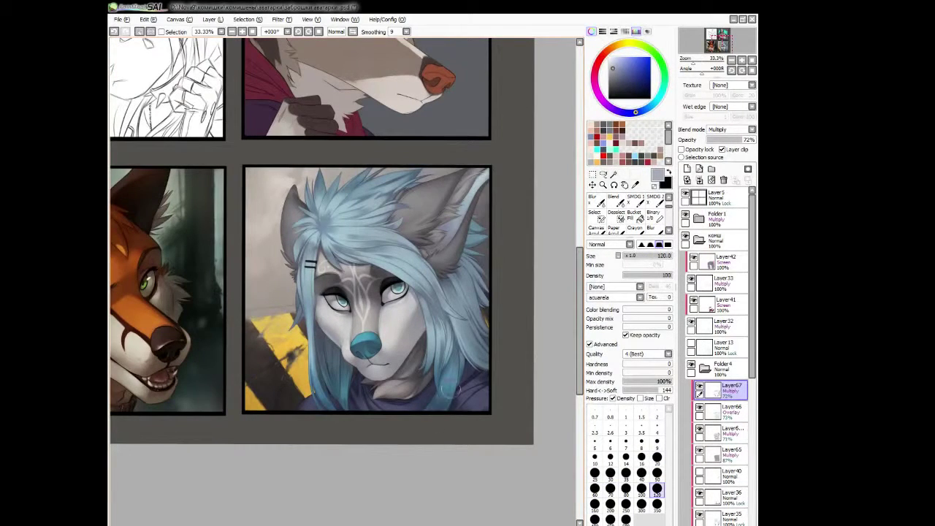
{"action": "left_click_drag", "start_coordinate": [533, 350], "coordinate": [549, 344]}
{"action": "key", "text": "bracketright"}
{"action": "key", "text": "bracketright"}
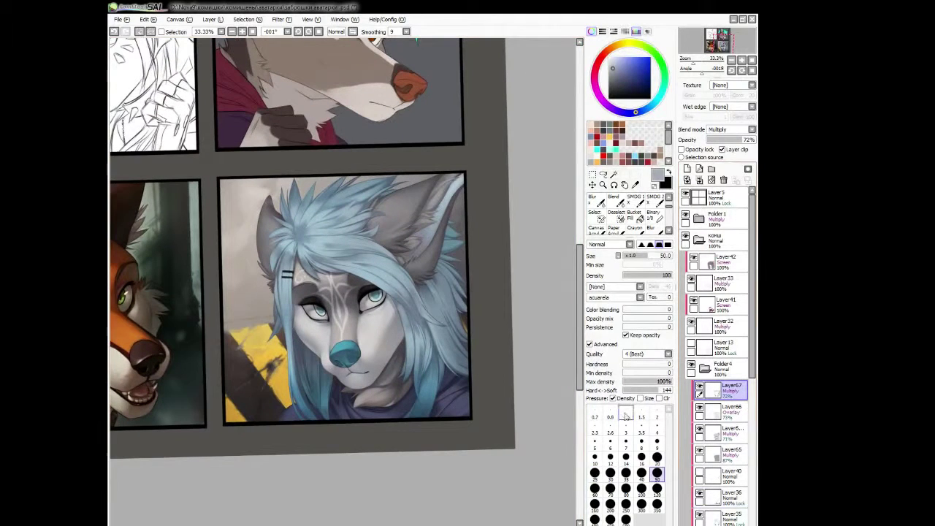
Darken the inside of the large ear with a darker grey at brush size 160 and blend it with Blur at size 120.
{"action": "key", "text": "bracketright"}
{"action": "key", "text": "bracketright"}
{"action": "key", "text": "bracketright"}
{"action": "key", "text": "bracketright"}
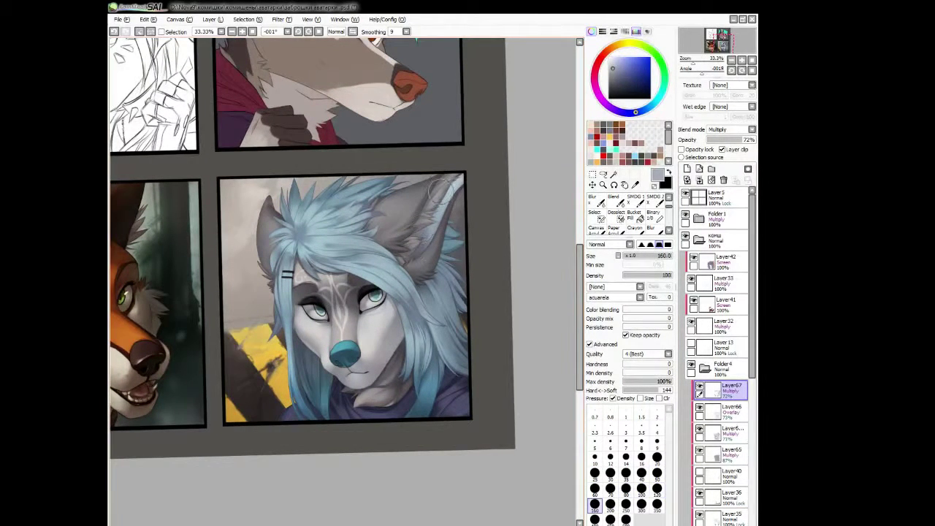
{"action": "key", "text": "b"}
{"action": "key", "text": "n"}
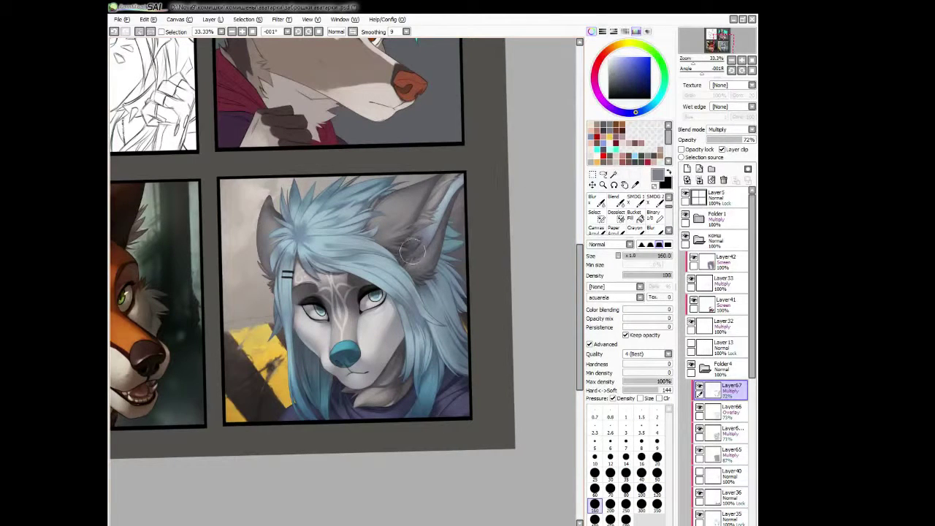
{"action": "key", "text": "b"}
{"action": "key", "text": "h"}
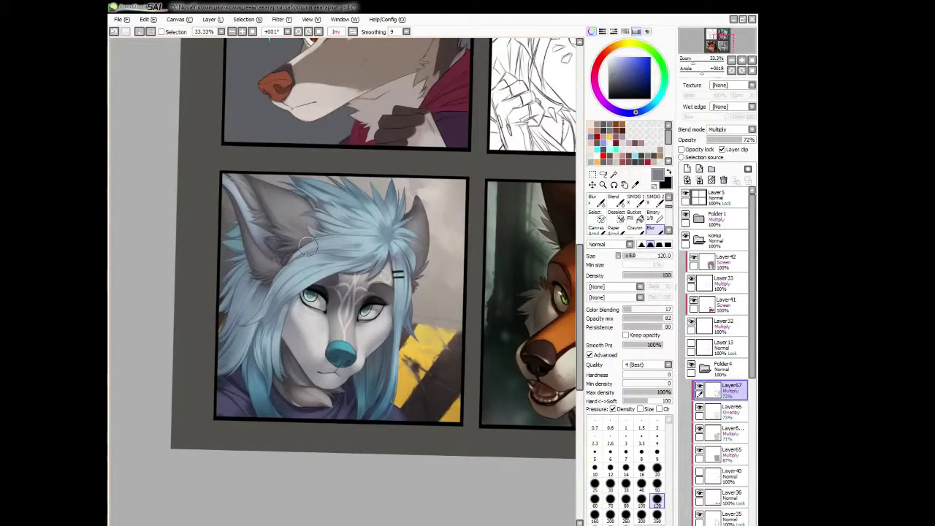
Soften the shading on the lower outer hair with Blur at size 70.
{"action": "key", "text": "h"}
{"action": "key", "text": "bracketleft"}
{"action": "key", "text": "bracketleft"}
{"action": "key", "text": "bracketleft"}
{"action": "scroll", "coordinate": [484, 359], "scroll_direction": "down", "scroll_amount": 1}
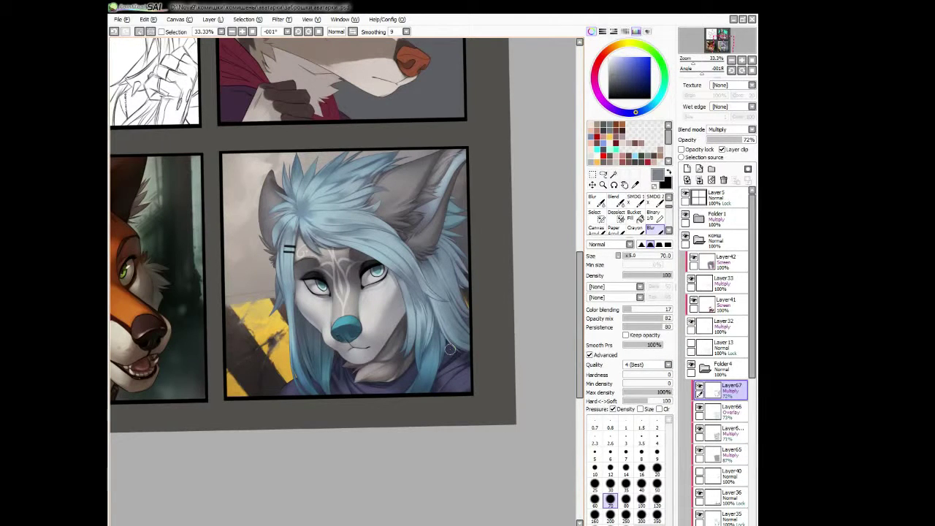
{"action": "left_click_drag", "start_coordinate": [450, 349], "coordinate": [440, 341]}
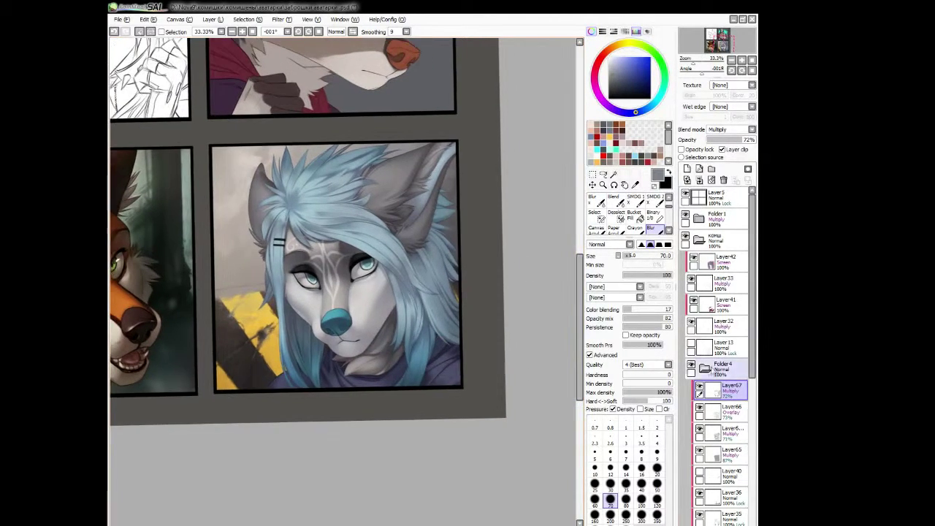
Collapse Folder4 and make the background layer Слой 5 the active layer.
{"action": "left_click", "coordinate": [704, 367]}
{"action": "left_click", "coordinate": [707, 371]}
{"action": "left_click", "coordinate": [717, 389]}
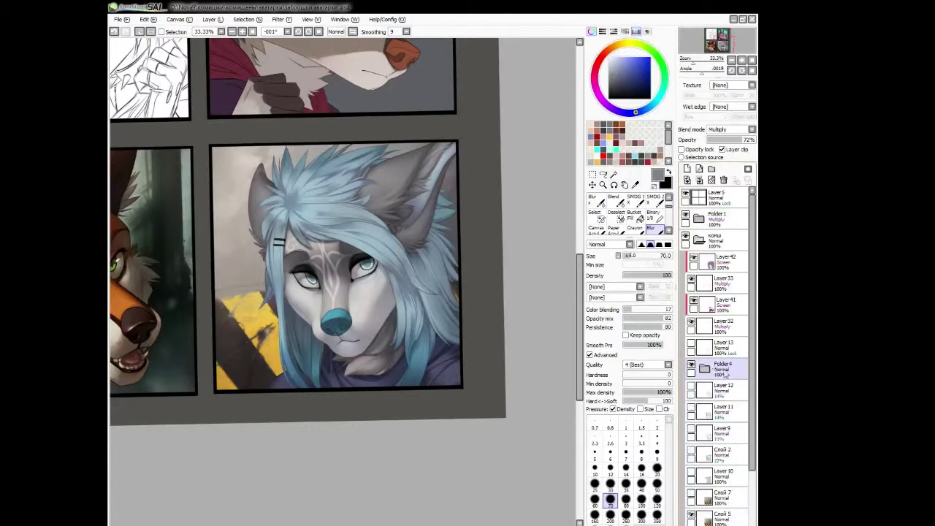
{"action": "left_click", "coordinate": [704, 367]}
{"action": "scroll", "coordinate": [719, 366], "scroll_direction": "down", "scroll_amount": 3}
{"action": "left_click", "coordinate": [719, 480]}
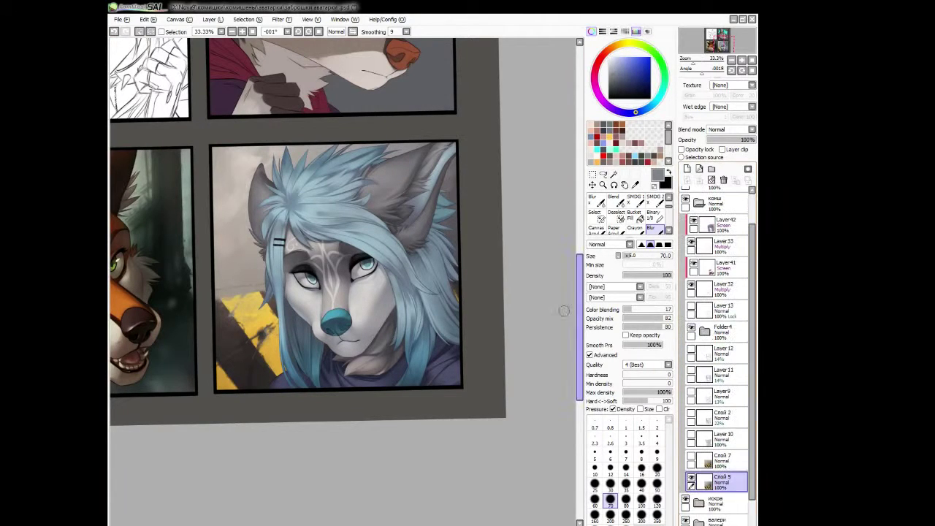
Retouch the yellow and brown background sliver beside the outer hair with a small brush at sizes 5 and 6.
{"action": "key", "text": "h"}
{"action": "key", "text": "bracketleft"}
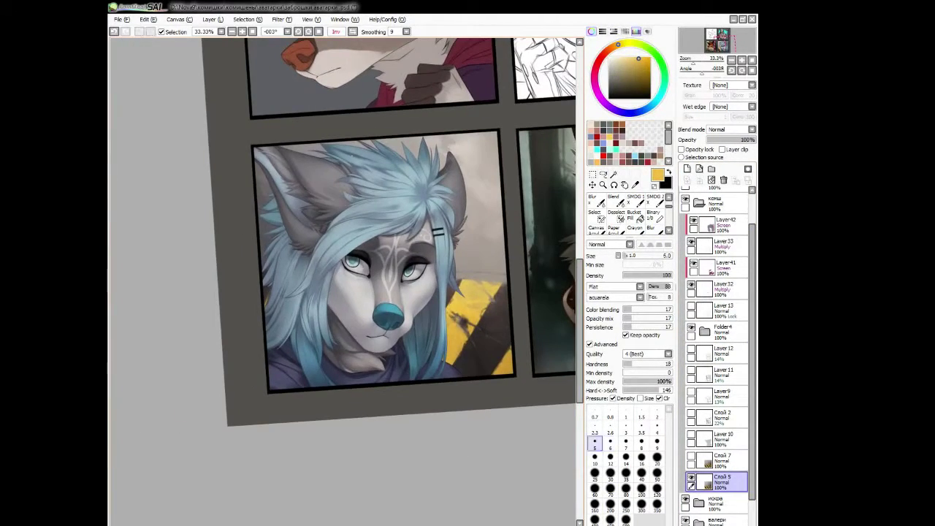
{"action": "key", "text": "bracketright"}
{"action": "key", "text": "bracketright"}
{"action": "key", "text": "bracketright"}
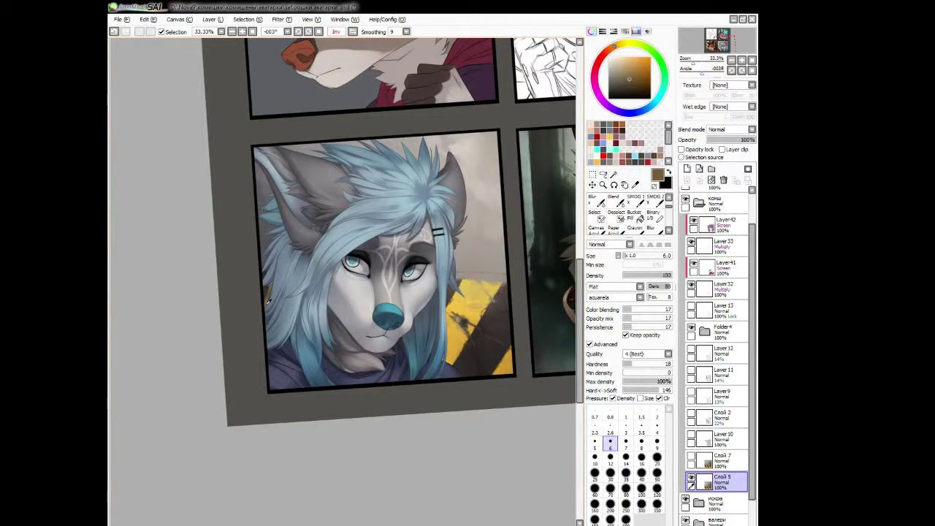
{"action": "key", "text": "bracketleft"}
{"action": "key", "text": "bracketleft"}
{"action": "key", "text": "h"}
Add a new layer above Слой 5, clip it to that layer and set its blend mode to Multiply.
{"action": "left_click_drag", "start_coordinate": [438, 350], "coordinate": [482, 402]}
{"action": "key", "text": "bracketright"}
{"action": "key", "text": "bracketright"}
{"action": "key", "text": "bracketright"}
{"action": "key", "text": "bracketright"}
{"action": "key", "text": "bracketright"}
{"action": "key", "text": "bracketright"}
{"action": "key", "text": "bracketright"}
{"action": "key", "text": "bracketright"}
{"action": "left_click", "coordinate": [686, 169]}
{"action": "left_click", "coordinate": [722, 149]}
{"action": "scroll", "coordinate": [730, 133], "scroll_direction": "down", "scroll_amount": 1}
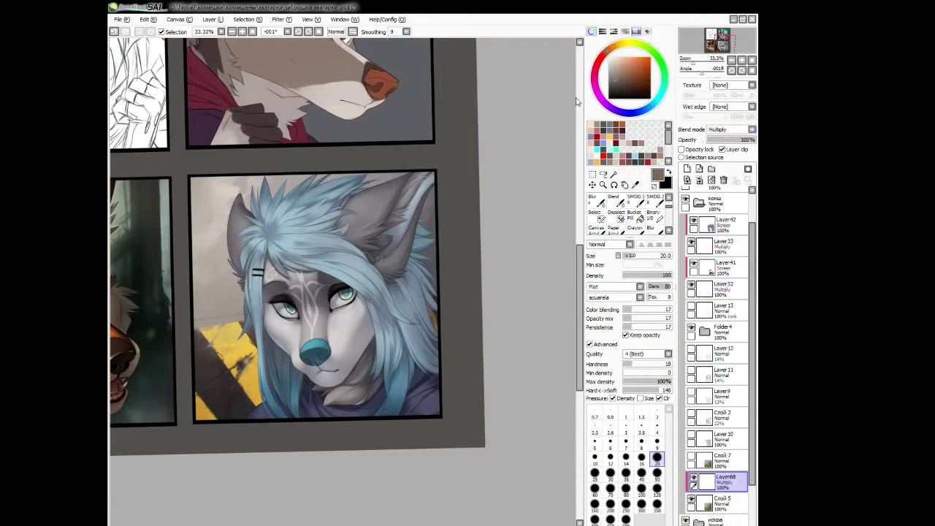
Shade the background behind the character with a grey soft brush at size 500.
{"action": "key", "text": "a"}
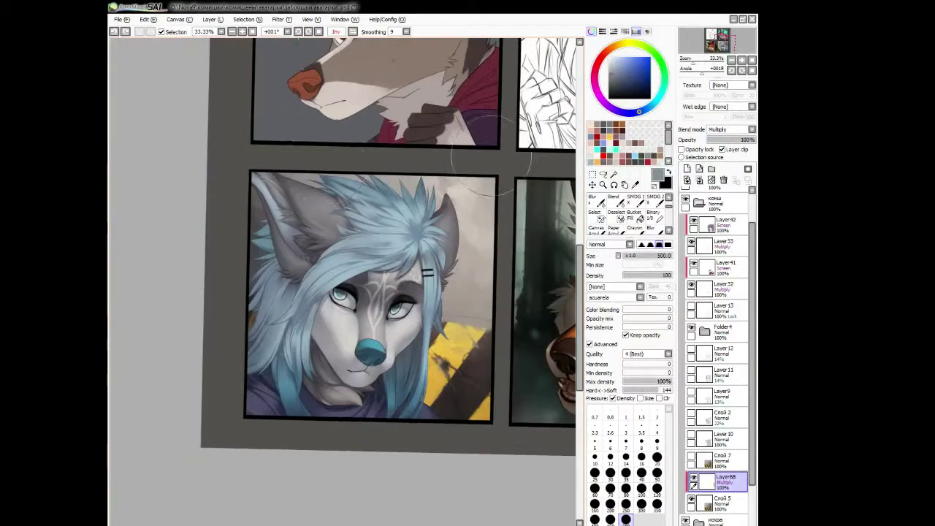
{"action": "key", "text": "h"}
{"action": "left_click_drag", "start_coordinate": [431, 336], "coordinate": [467, 369]}
{"action": "key", "text": "h"}
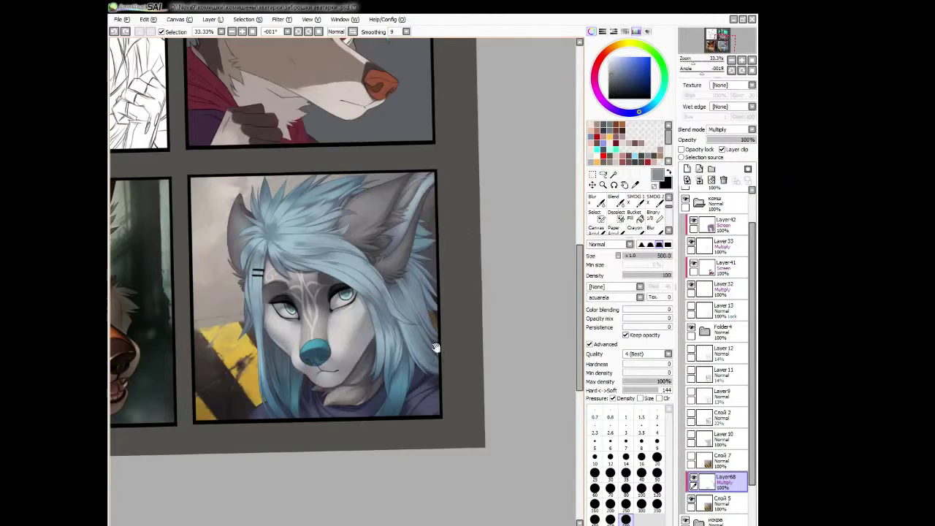
Add a clipped Overlay layer above the background's Multiply layer and pick a light beige tone for it.
{"action": "left_click", "coordinate": [686, 169]}
{"action": "scroll", "coordinate": [730, 129], "scroll_direction": "down", "scroll_amount": 3}
{"action": "left_click", "coordinate": [455, 354], "text": "alt"}
{"action": "key", "text": "h"}
Paint a warm pinkish tone over the background at brush size 450 and blend it with Blur at size 350.
{"action": "left_click_drag", "start_coordinate": [445, 351], "coordinate": [435, 344]}
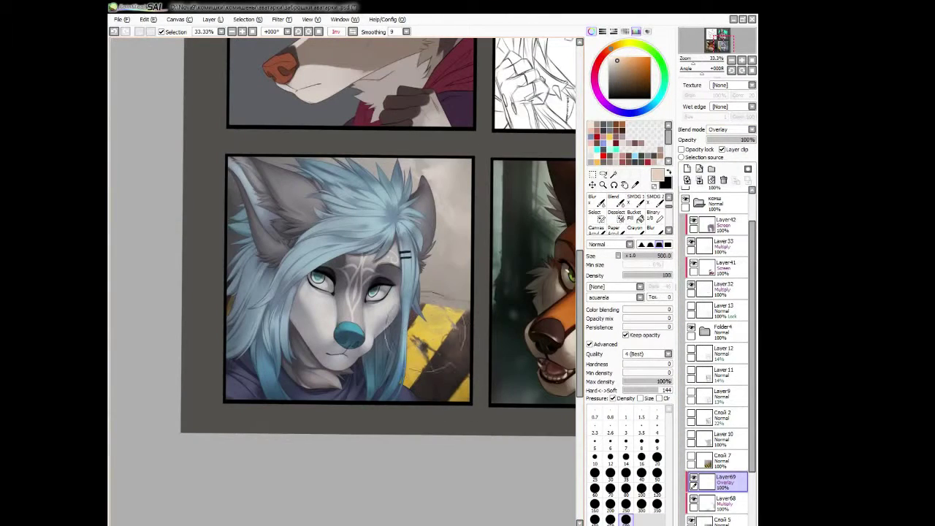
{"action": "left_click", "coordinate": [257, 207], "text": "alt"}
{"action": "key", "text": "bracketleft"}
{"action": "key", "text": "h"}
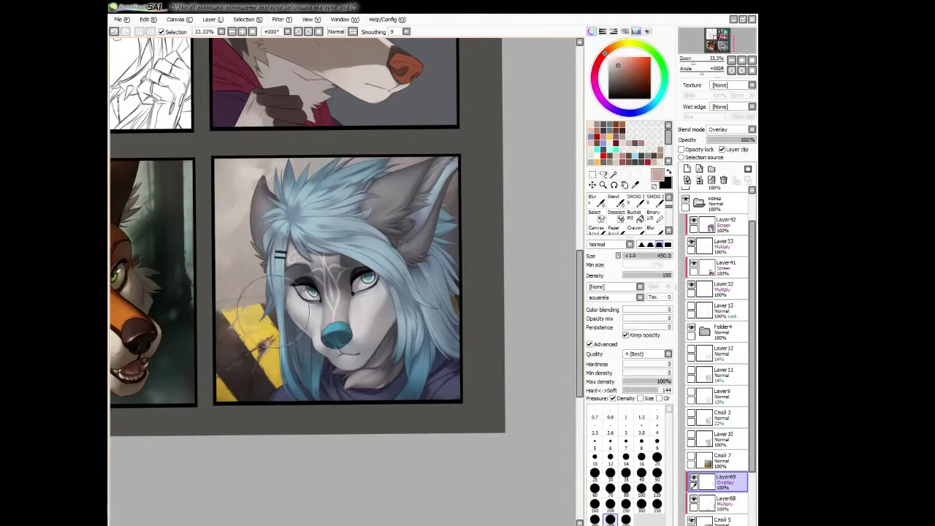
{"action": "key", "text": "b"}
{"action": "key", "text": "h"}
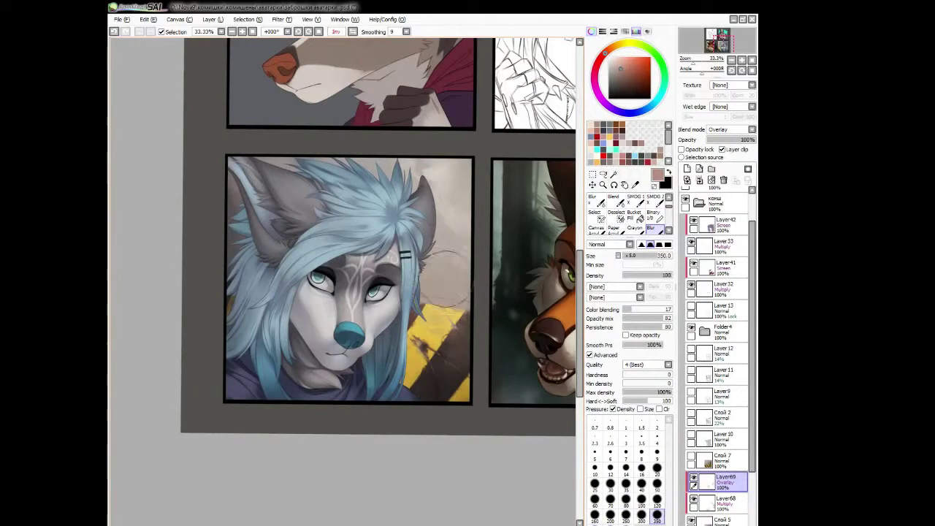
Add a clipped Overlay layer at the top of Folder4 and glaze the wolf with warm brownish-pink at brush sizes 500 and 350.
{"action": "key", "text": "h"}
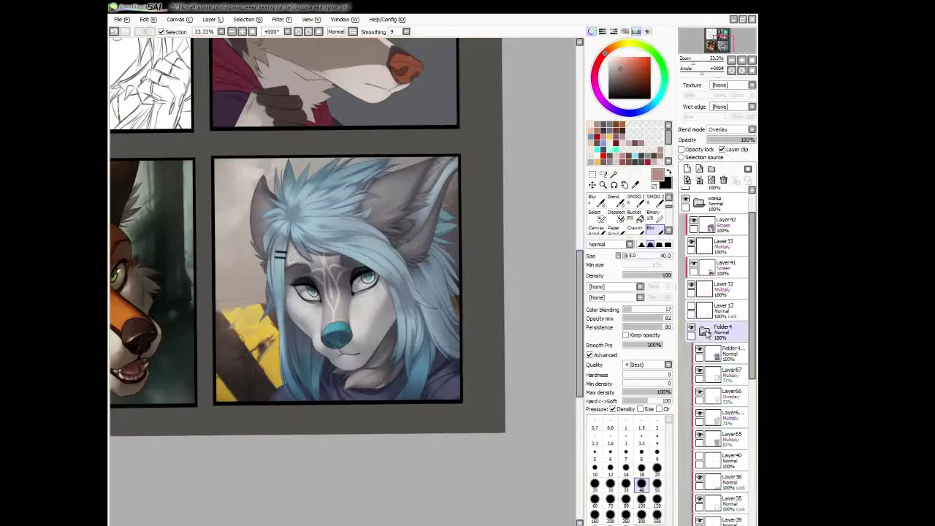
{"action": "key", "text": "b"}
{"action": "key", "text": "h"}
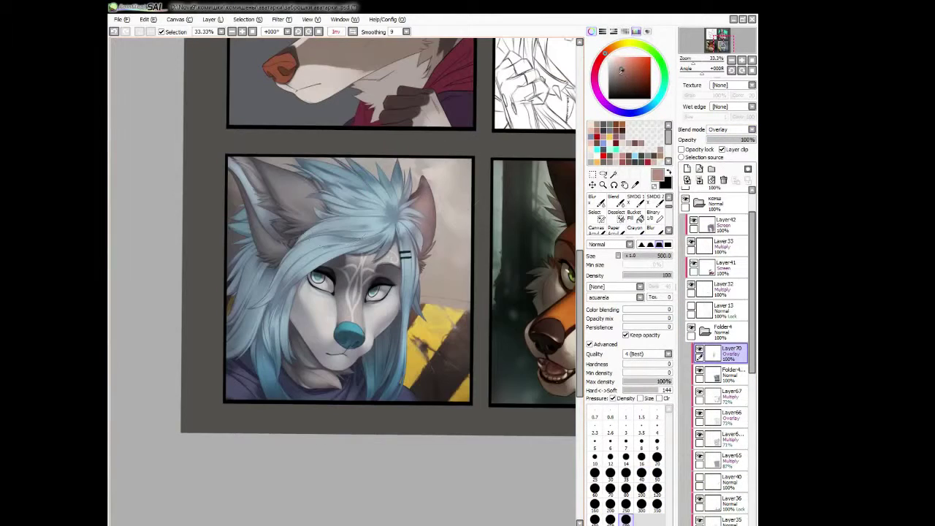
{"action": "left_click", "coordinate": [626, 503]}
{"action": "left_click", "coordinate": [656, 504]}
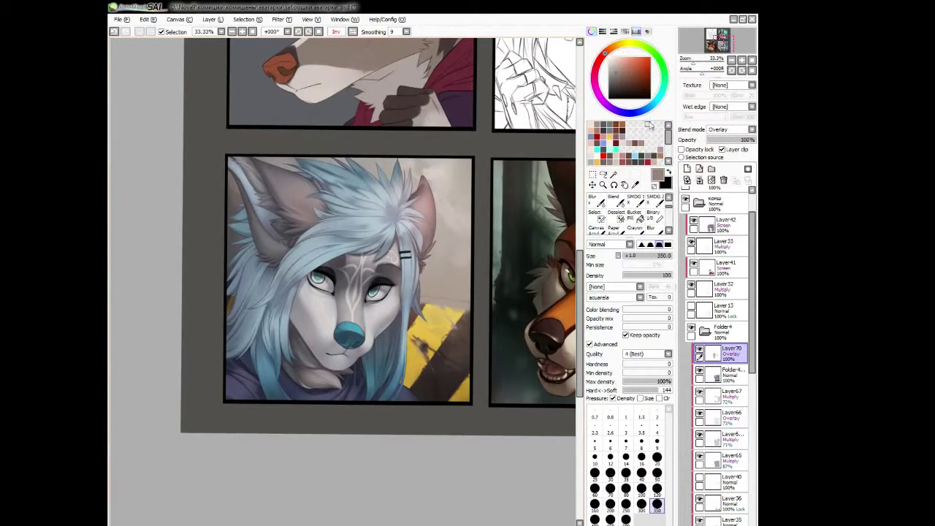
Lower the new Overlay layer's opacity to 39% and continue the glaze around the muzzle with a muted grey at brush size 160.
{"action": "left_click", "coordinate": [726, 140]}
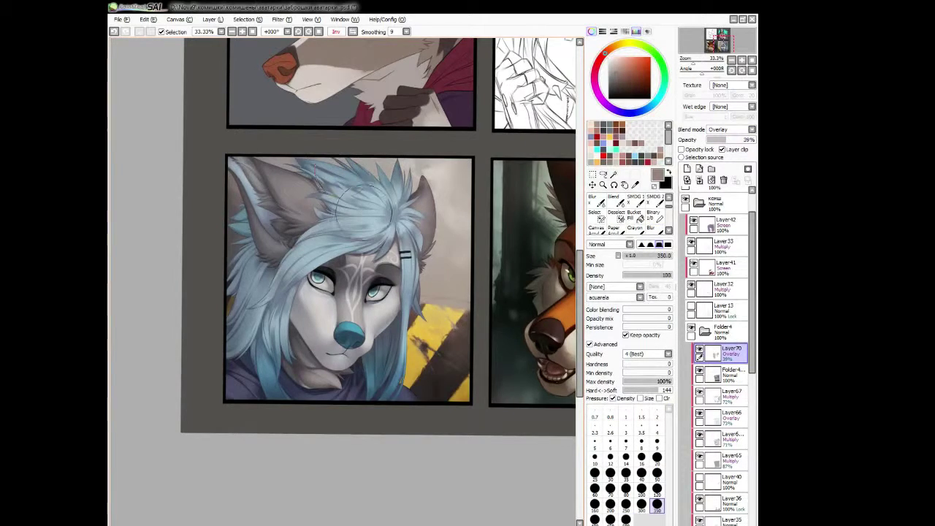
{"action": "key", "text": "h"}
{"action": "key", "text": "bracketleft"}
{"action": "key", "text": "bracketleft"}
{"action": "key", "text": "bracketleft"}
{"action": "key", "text": "bracketleft"}
{"action": "key", "text": "bracketleft"}
{"action": "key", "text": "bracketleft"}
{"action": "left_click", "coordinate": [332, 354], "text": "alt"}
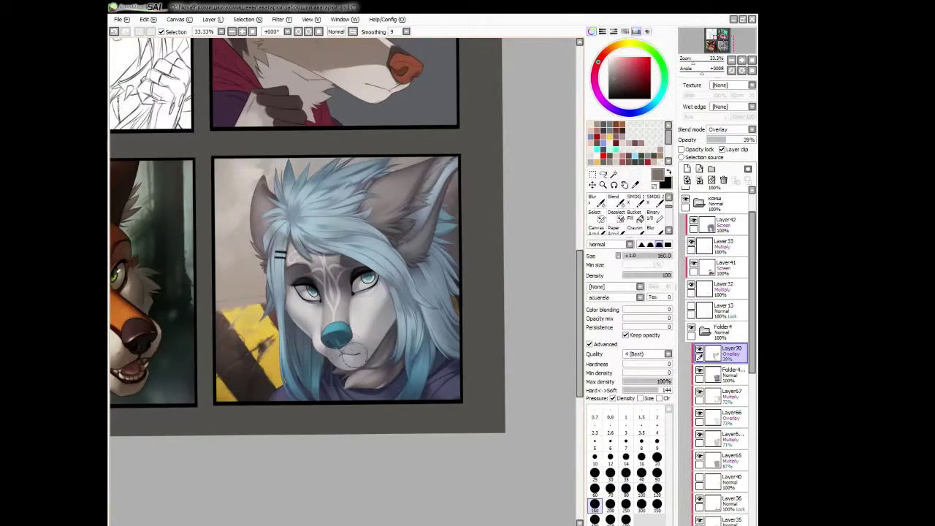
Soften the muzzle glaze with Blur at size 60 and merge the Overlay layer into the layer below.
{"action": "key", "text": "b"}
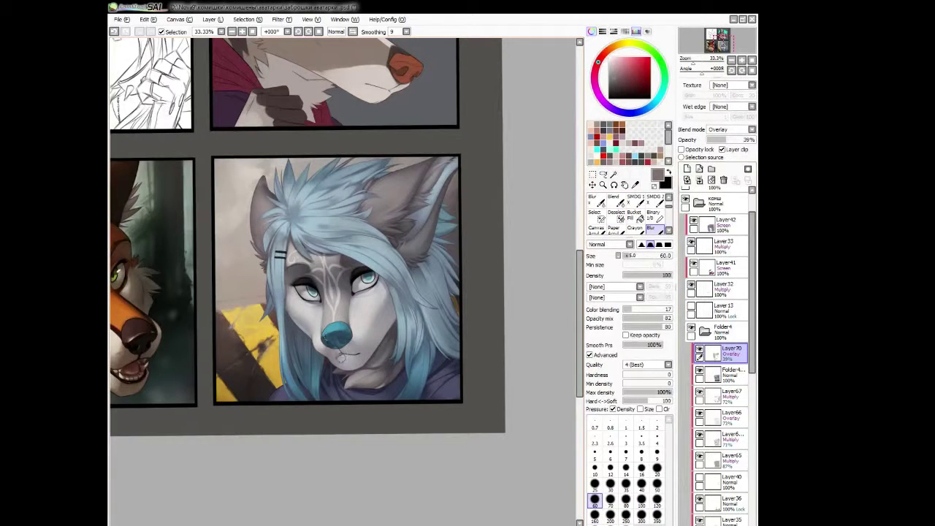
{"action": "left_click", "coordinate": [699, 180]}
{"action": "key", "text": "ctrl+plus"}
Lock the opacity of the merged wolf layer and select the hair area.
{"action": "key", "text": "c"}
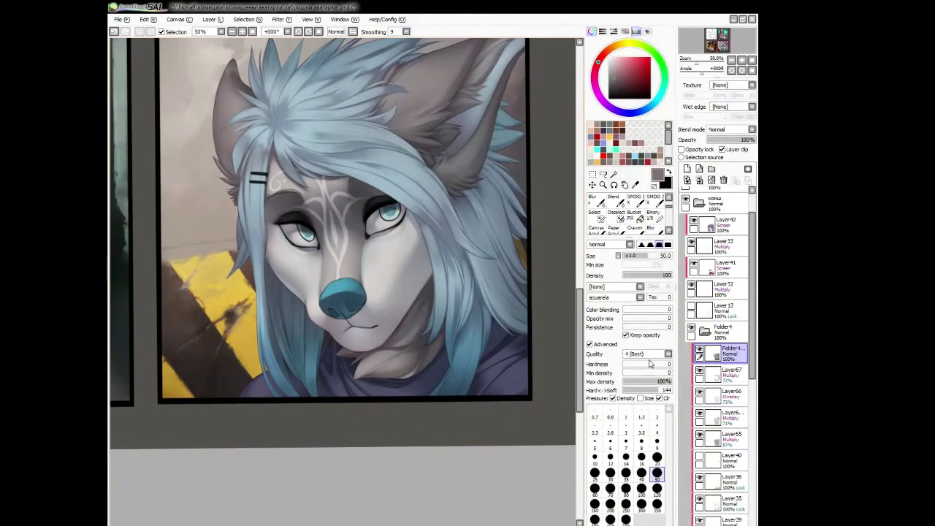
{"action": "left_click", "coordinate": [681, 149]}
{"action": "scroll", "coordinate": [723, 329], "scroll_direction": "down", "scroll_amount": 3}
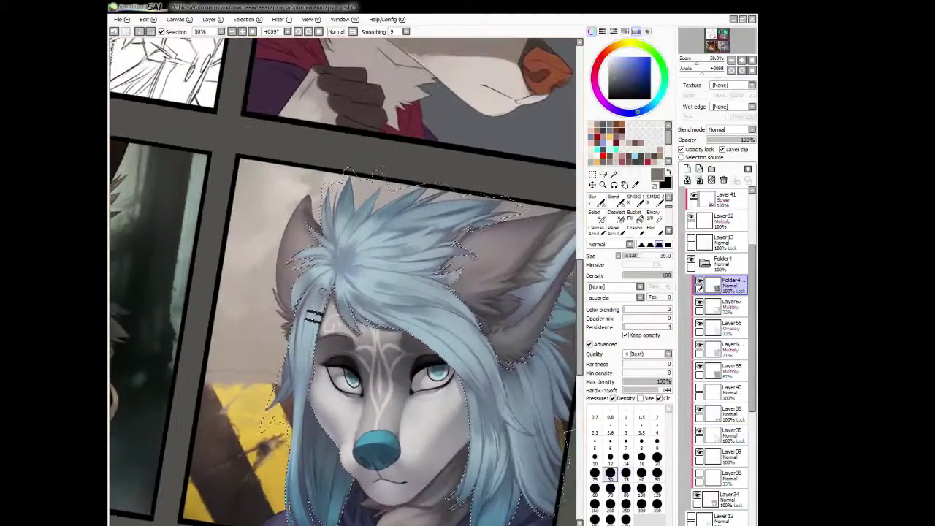
Define thin strands around the crown with grey-blue, reducing the brush from size 20 to 3.5.
{"action": "left_click", "coordinate": [656, 456]}
{"action": "key", "text": "bracketleft"}
{"action": "key", "text": "bracketleft"}
{"action": "key", "text": "bracketleft"}
{"action": "key", "text": "h"}
{"action": "key", "text": "h"}
{"action": "key", "text": "h"}
{"action": "key", "text": "h"}
{"action": "key", "text": "bracketleft"}
{"action": "key", "text": "bracketleft"}
{"action": "key", "text": "bracketleft"}
{"action": "key", "text": "bracketleft"}
{"action": "key", "text": "bracketleft"}
{"action": "key", "text": "h"}
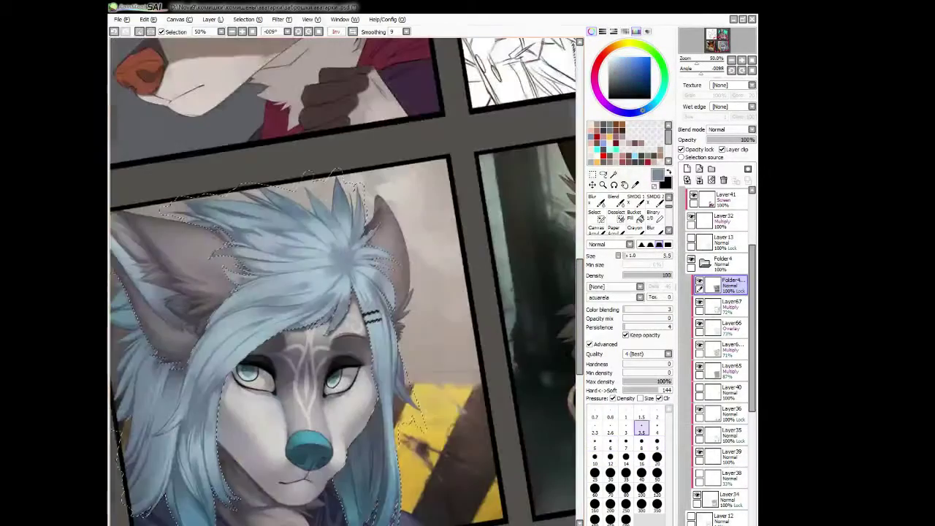
Refine the strands around the hair parting with sampled hair tones, working with a fine brush at size 5.
{"action": "key", "text": "bracketright"}
{"action": "key", "text": "bracketright"}
{"action": "key", "text": "bracketright"}
{"action": "key", "text": "h"}
{"action": "key", "text": "End"}
{"action": "key", "text": "End"}
{"action": "key", "text": "bracketright"}
{"action": "key", "text": "bracketright"}
{"action": "key", "text": "bracketleft"}
{"action": "key", "text": "bracketleft"}
{"action": "key", "text": "bracketleft"}
{"action": "key", "text": "bracketleft"}
{"action": "key", "text": "bracketleft"}
{"action": "key", "text": "bracketleft"}
{"action": "key", "text": "bracketleft"}
{"action": "key", "text": "bracketright"}
{"action": "key", "text": "bracketright"}
{"action": "key", "text": "bracketright"}
{"action": "key", "text": "bracketright"}
{"action": "left_click", "coordinate": [344, 264], "text": "alt"}
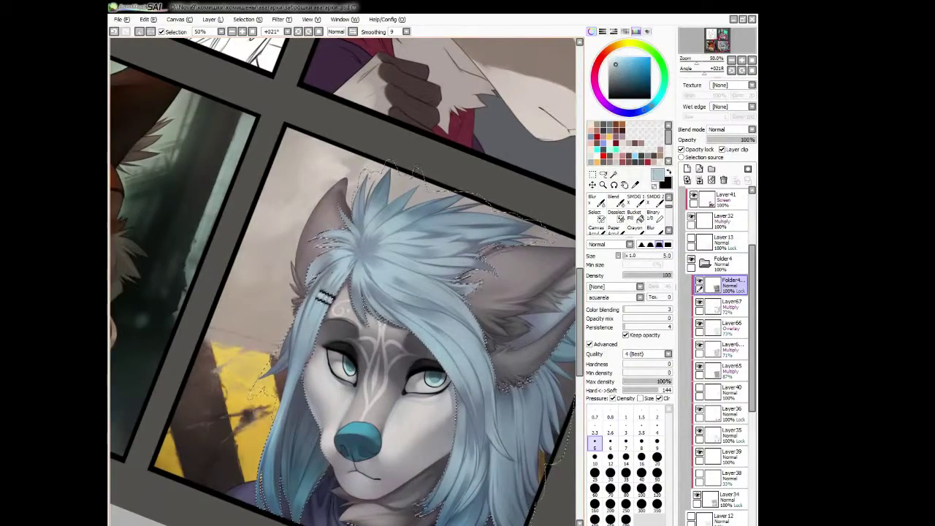
Deepen the hair near the crown and hair clips with a muted blue sampled from it, using brush size 25.
{"action": "key", "text": "Delete"}
{"action": "key", "text": "bracketleft"}
{"action": "key", "text": "bracketleft"}
{"action": "key", "text": "bracketleft"}
{"action": "key", "text": "bracketleft"}
{"action": "key", "text": "Delete"}
{"action": "key", "text": "bracketleft"}
{"action": "key", "text": "bracketright"}
{"action": "left_click", "coordinate": [315, 306], "text": "alt"}
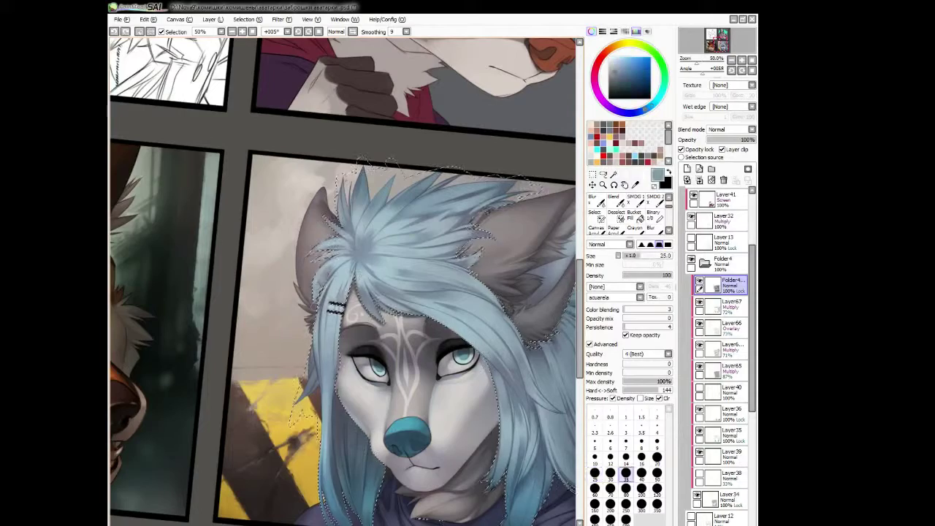
Paint muted grey-blue strands at the base of the fringe with the brush reduced to size 14.
{"action": "key", "text": "Delete"}
{"action": "key", "text": "bracketleft"}
{"action": "key", "text": "bracketleft"}
{"action": "key", "text": "bracketleft"}
{"action": "key", "text": "bracketleft"}
{"action": "key", "text": "bracketleft"}
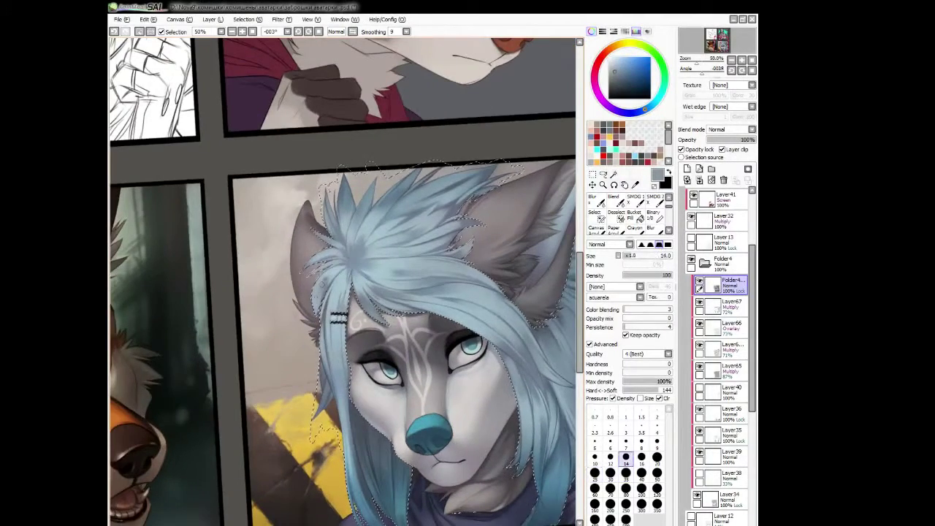
Enable pen pressure for brush size and paint pale-blue highlights around the crown at sizes 20 and 30.
{"action": "key", "text": "bracketleft"}
{"action": "key", "text": "bracketleft"}
{"action": "key", "text": "bracketleft"}
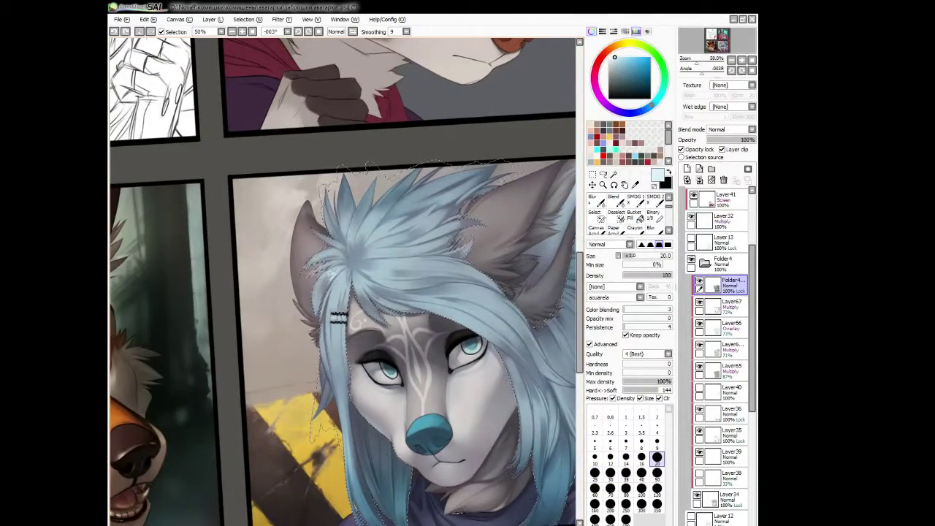
{"action": "key", "text": "h"}
{"action": "key", "text": "bracketright"}
{"action": "key", "text": "bracketright"}
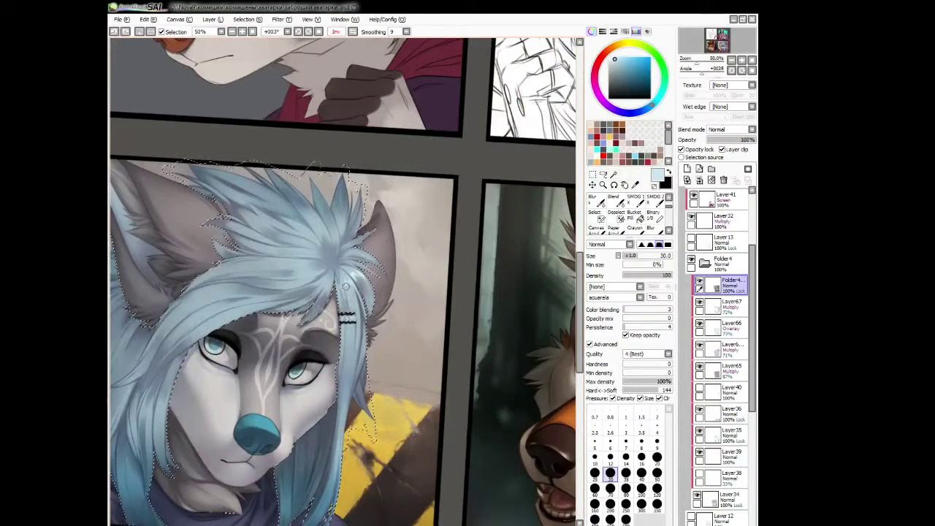
Separate the strands beside the hair clips with a sampled grey-blue at brush size 12.
{"action": "key", "text": "h"}
{"action": "key", "text": "bracketleft"}
{"action": "key", "text": "bracketleft"}
{"action": "key", "text": "bracketleft"}
{"action": "key", "text": "bracketleft"}
{"action": "key", "text": "bracketleft"}
{"action": "left_click", "coordinate": [341, 346], "text": "alt"}
{"action": "left_click_drag", "start_coordinate": [341, 346], "coordinate": [341, 347]}
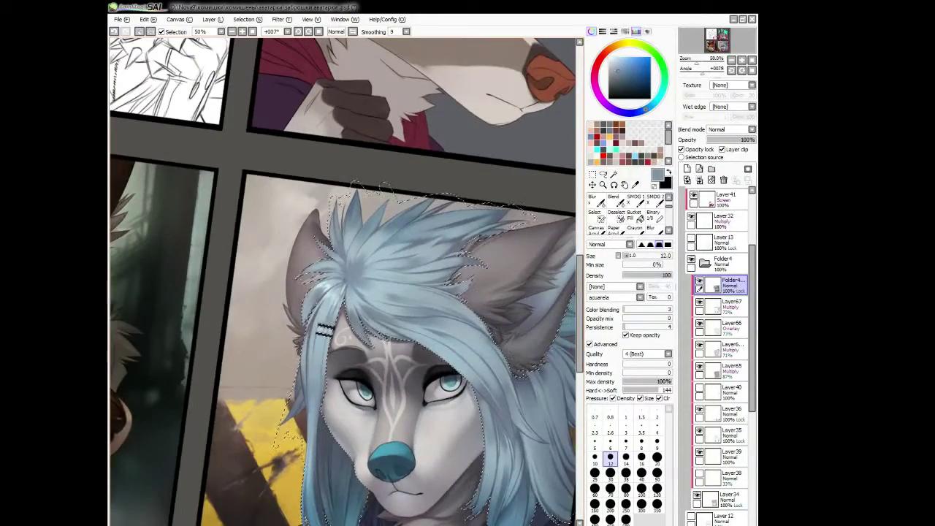
{"action": "key", "text": "bracketleft"}
{"action": "key", "text": "bracketleft"}
Paint pale-blue strands along the parting and upper fringe at brush sizes 14 and 16.
{"action": "left_click_drag", "start_coordinate": [241, 343], "coordinate": [247, 380]}
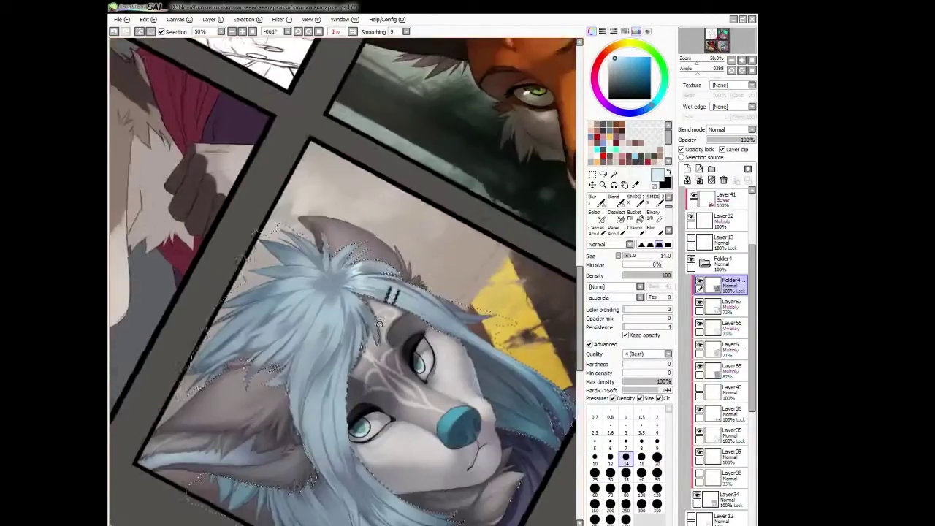
{"action": "key", "text": "h"}
{"action": "key", "text": "bracketright"}
{"action": "key", "text": "h"}
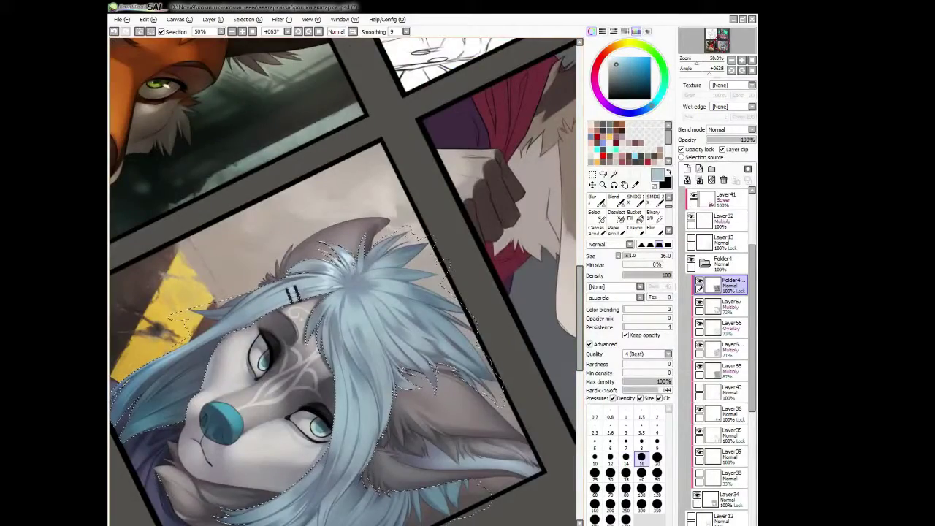
Blend the fringe below the crown with a sampled muted blue at brush size 25.
{"action": "key", "text": "h"}
{"action": "key", "text": "bracketleft"}
{"action": "key", "text": "bracketleft"}
{"action": "left_click", "coordinate": [244, 379], "text": "alt"}
{"action": "left_click_drag", "start_coordinate": [244, 378], "coordinate": [343, 321]}
{"action": "key", "text": "bracketright"}
{"action": "key", "text": "bracketright"}
{"action": "key", "text": "bracketright"}
{"action": "key", "text": "bracketright"}
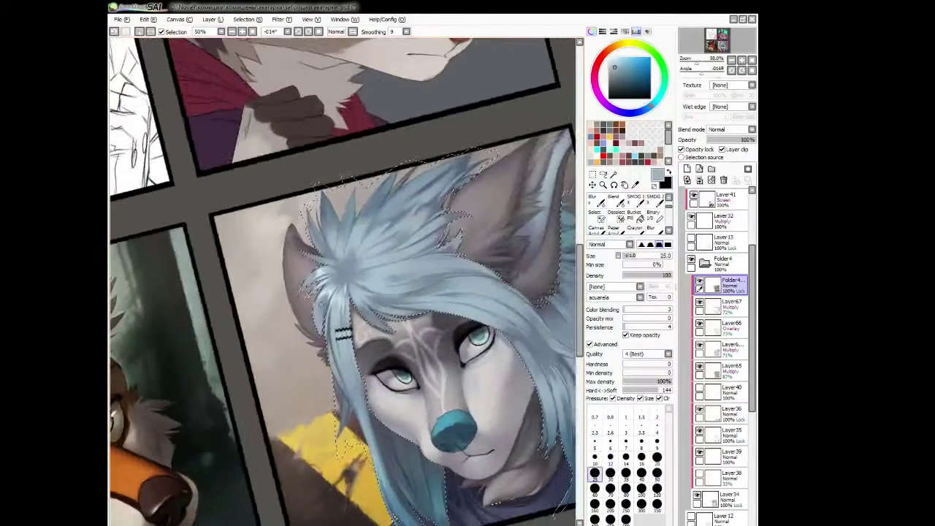
Add pale-blue highlight strokes at the hair whorl with brush size 14.
{"action": "left_click", "coordinate": [348, 259], "text": "alt"}
{"action": "key", "text": "bracketleft"}
{"action": "key", "text": "bracketleft"}
{"action": "key", "text": "bracketleft"}
{"action": "left_click_drag", "start_coordinate": [348, 260], "coordinate": [360, 278]}
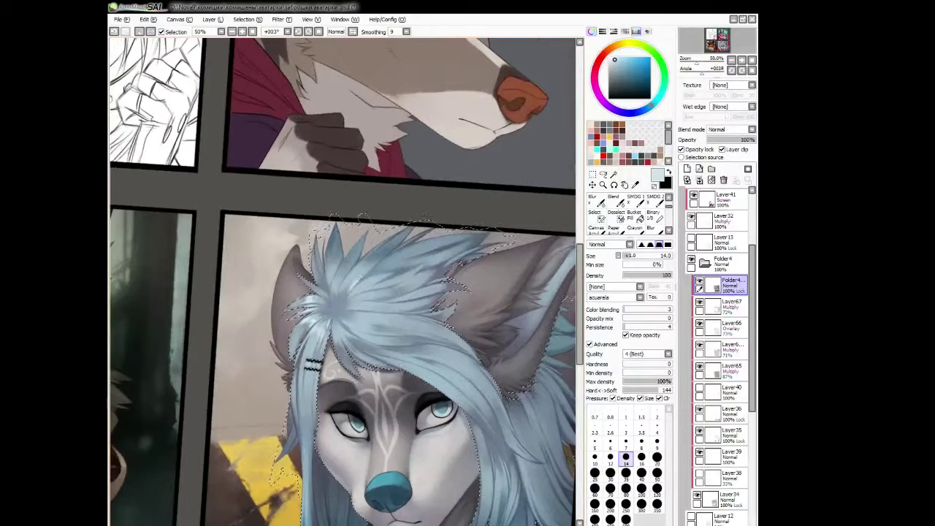
Paint bright pale-blue highlight strands radiating from the hair whorl, enlarging the brush for the broader locks.
{"action": "key", "text": "bracketright"}
{"action": "key", "text": "bracketright"}
{"action": "key", "text": "bracketright"}
{"action": "key", "text": "h"}
{"action": "key", "text": "bracketright"}
{"action": "key", "text": "h"}
{"action": "left_click_drag", "start_coordinate": [511, 182], "coordinate": [555, 264], "text": "alt"}
{"action": "key", "text": "bracketright"}
{"action": "key", "text": "bracketright"}
{"action": "key", "text": "bracketleft"}
{"action": "key", "text": "bracketleft"}
Shade the locks around the highlights with a soft grey-blue brush at size 50.
{"action": "key", "text": "h"}
{"action": "left_click_drag", "start_coordinate": [378, 283], "coordinate": [338, 314], "text": "alt"}
{"action": "key", "text": "bracketright"}
{"action": "key", "text": "bracketright"}
{"action": "key", "text": "bracketright"}
{"action": "key", "text": "bracketright"}
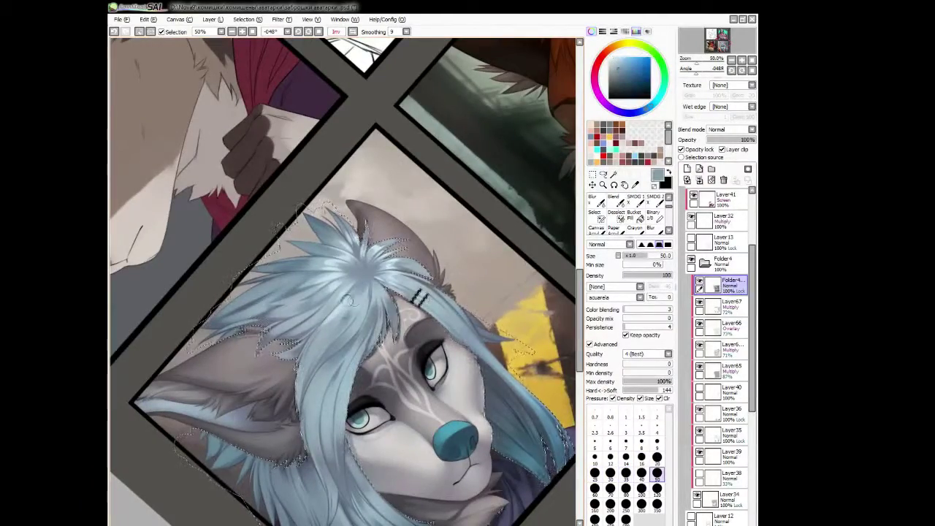
Smooth the hair shading around the crown with Blur at size 35.
{"action": "key", "text": "h"}
{"action": "key", "text": "Delete"}
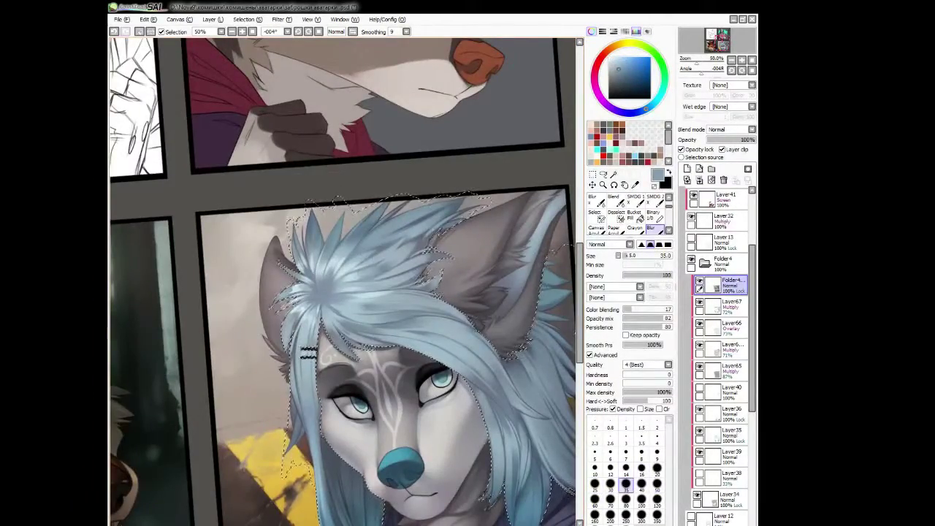
{"action": "key", "text": "End"}
{"action": "key", "text": "End"}
{"action": "key", "text": "End"}
{"action": "key", "text": "b"}
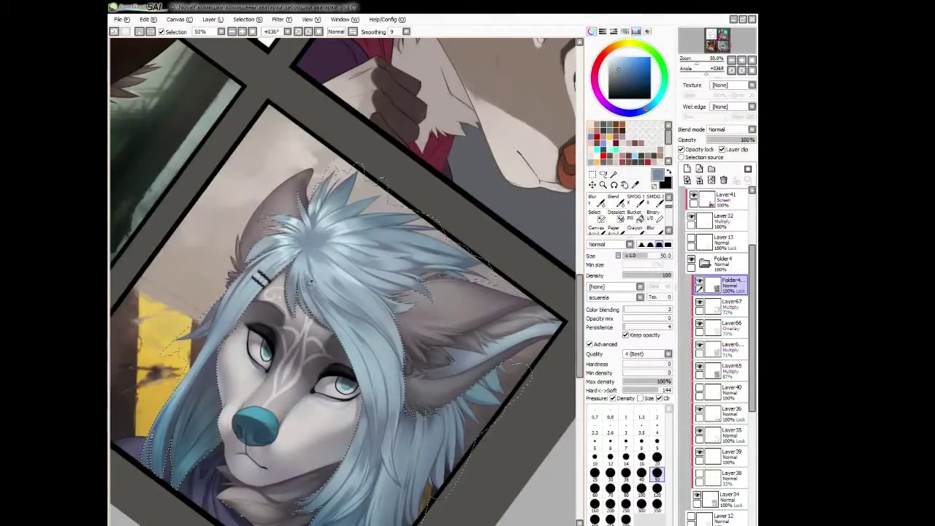
Paint blue-grey strands through the long fringe at brush sizes 25 and 20.
{"action": "left_click", "coordinate": [594, 473]}
{"action": "key", "text": "h"}
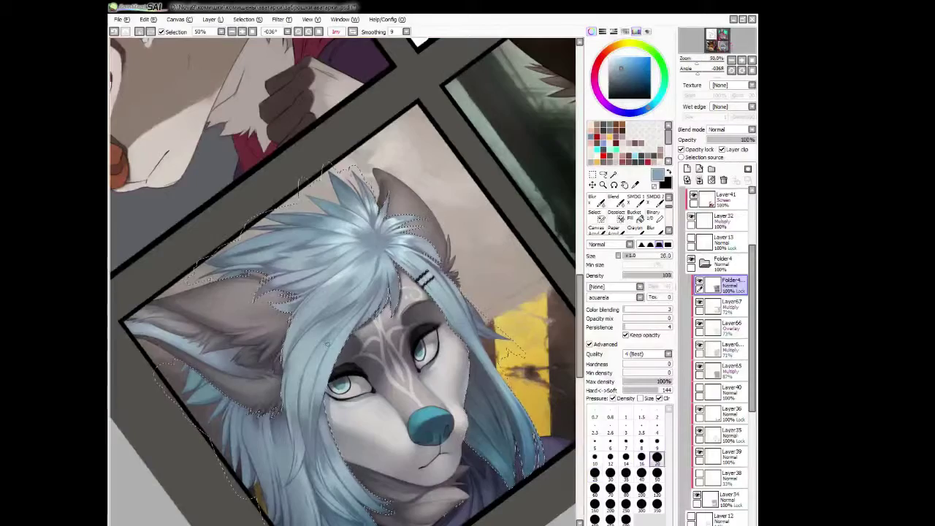
{"action": "key", "text": "h"}
{"action": "key", "text": "Delete"}
Shade the locks beside the hair whorl with muted blue at brush size 40.
{"action": "key", "text": "bracketright"}
{"action": "key", "text": "bracketright"}
{"action": "key", "text": "bracketright"}
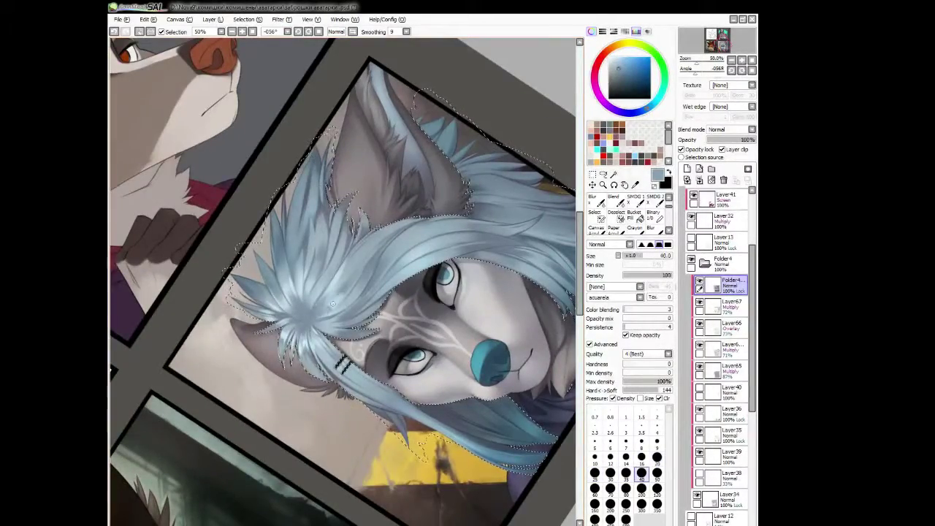
{"action": "key", "text": "h"}
{"action": "key", "text": "h"}
{"action": "key", "text": "End"}
Break up the crown and fringe highlights with muted blue-grey strands at brush sizes 16 to 25.
{"action": "key", "text": "bracketleft"}
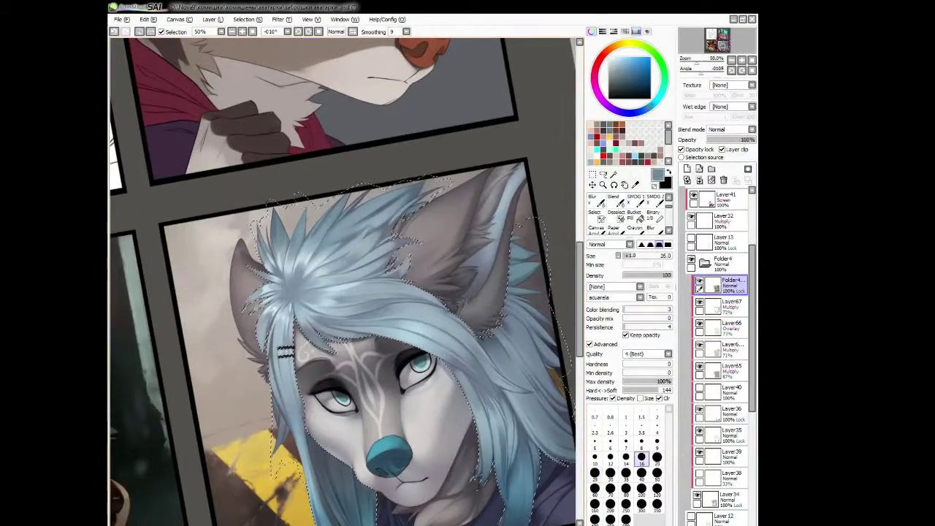
{"action": "key", "text": "bracketright"}
{"action": "key", "text": "bracketright"}
{"action": "key", "text": "h"}
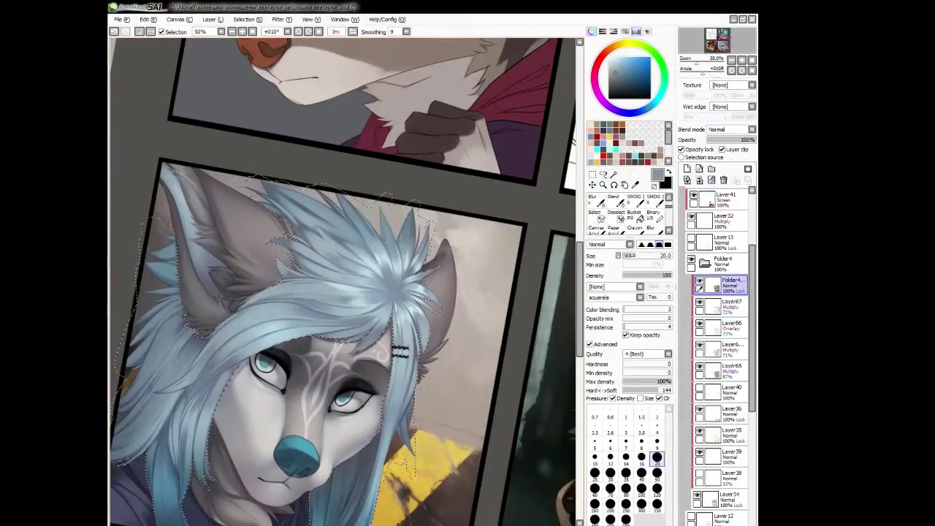
{"action": "key", "text": "h"}
{"action": "key", "text": "bracketleft"}
{"action": "key", "text": "bracketleft"}
{"action": "key", "text": "bracketleft"}
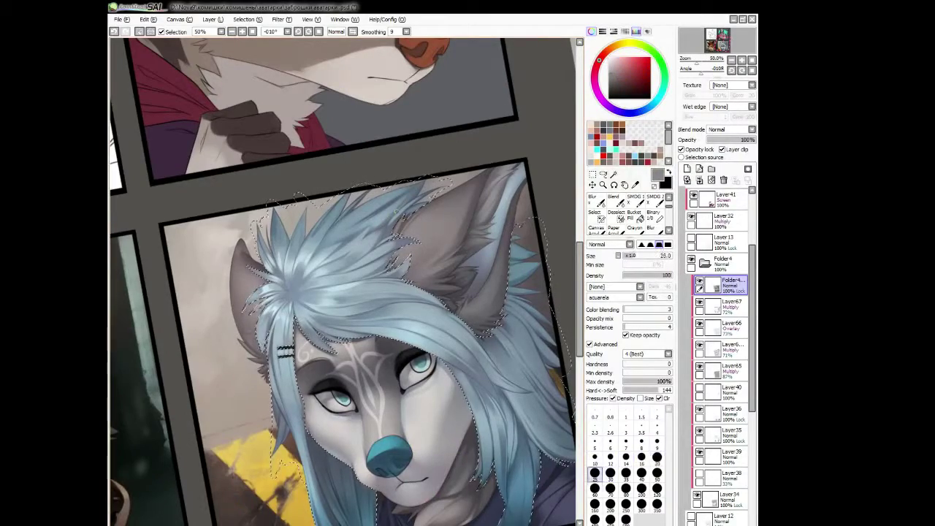
Continue modelling the top hair locks with grey-blue at size 35 and a lighter grey-blue at size 14.
{"action": "key", "text": "bracketleft"}
{"action": "key", "text": "bracketleft"}
{"action": "key", "text": "Delete"}
{"action": "key", "text": "Delete"}
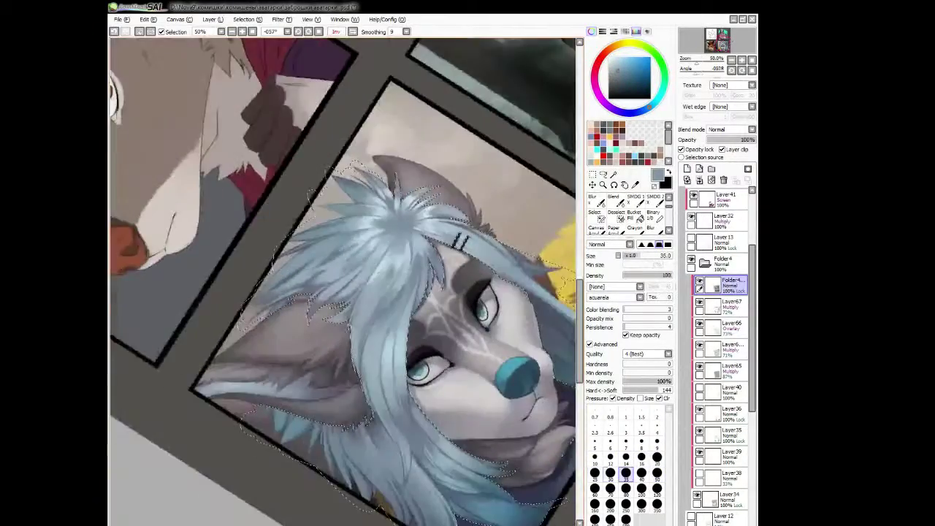
{"action": "key", "text": "End"}
{"action": "key", "text": "End"}
{"action": "key", "text": "bracketleft"}
{"action": "key", "text": "bracketleft"}
{"action": "key", "text": "Delete"}
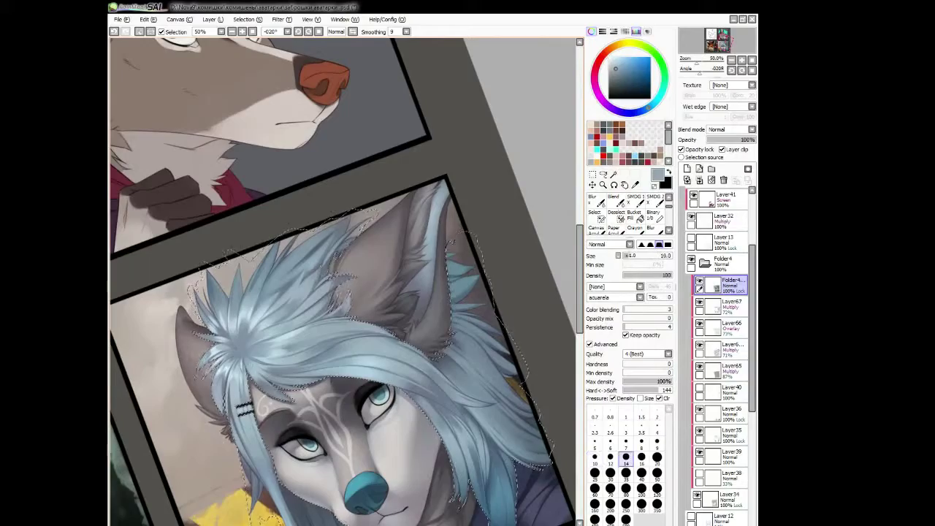
Lighten the crown and upper fringe locks with light blue at brush size 35.
{"action": "key", "text": "bracketleft"}
{"action": "key", "text": "End"}
{"action": "key", "text": "End"}
{"action": "key", "text": "bracketleft"}
{"action": "key", "text": "Delete"}
{"action": "key", "text": "Delete"}
{"action": "key", "text": "End"}
{"action": "key", "text": "h"}
{"action": "key", "text": "Delete"}
{"action": "key", "text": "Delete"}
{"action": "key", "text": "Delete"}
{"action": "key", "text": "Delete"}
{"action": "key", "text": "Delete"}
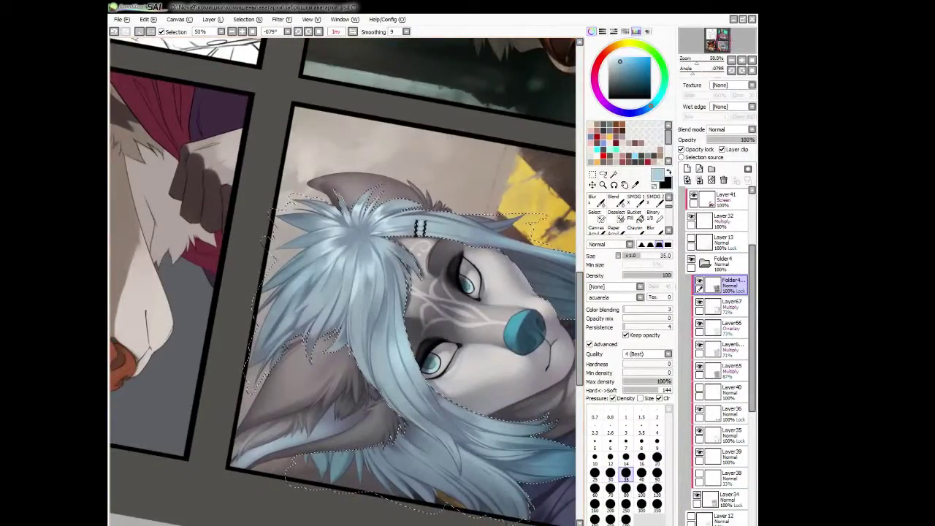
Paint light blue sheen along the fringe locks at brush size 25.
{"action": "key", "text": "h"}
{"action": "key", "text": "End"}
{"action": "key", "text": "End"}
{"action": "key", "text": "End"}
{"action": "key", "text": "End"}
{"action": "key", "text": "bracketleft"}
{"action": "key", "text": "bracketleft"}
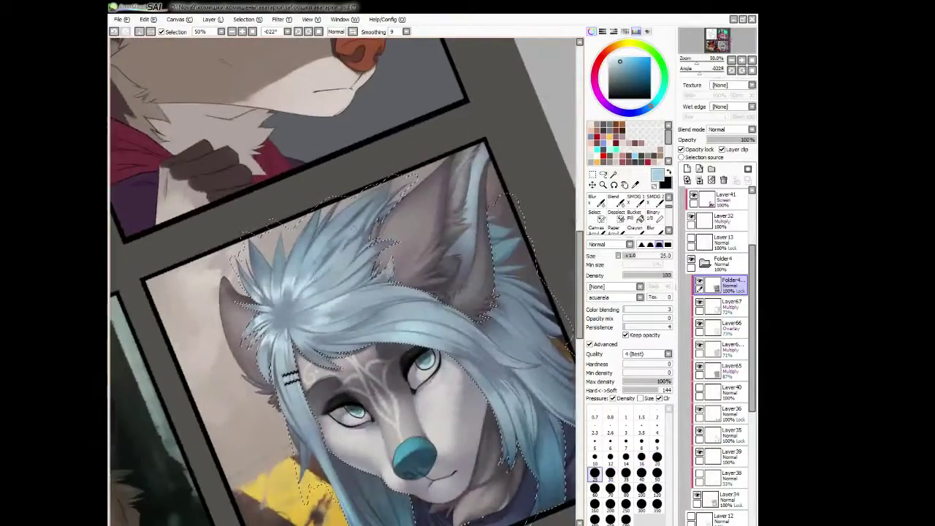
Add thin light blue strands through the swept-back crown locks at brush size 10.
{"action": "key", "text": "h"}
{"action": "key", "text": "Delete"}
{"action": "key", "text": "Delete"}
{"action": "key", "text": "Delete"}
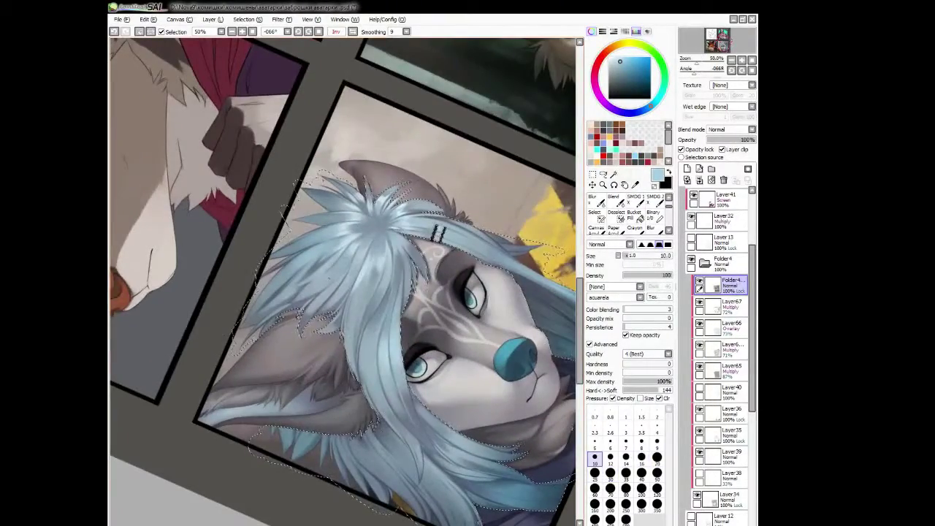
{"action": "key", "text": "End"}
{"action": "key", "text": "End"}
Model the long fringe beside the eye with light blue at brush size 25 and grey-blue at size 16.
{"action": "key", "text": "bracketright"}
{"action": "key", "text": "bracketright"}
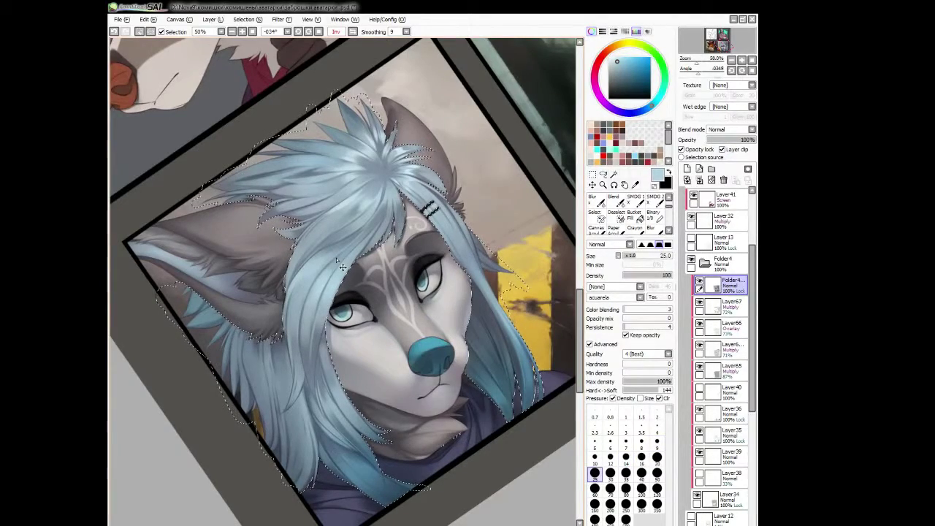
{"action": "key", "text": "End"}
{"action": "key", "text": "bracketleft"}
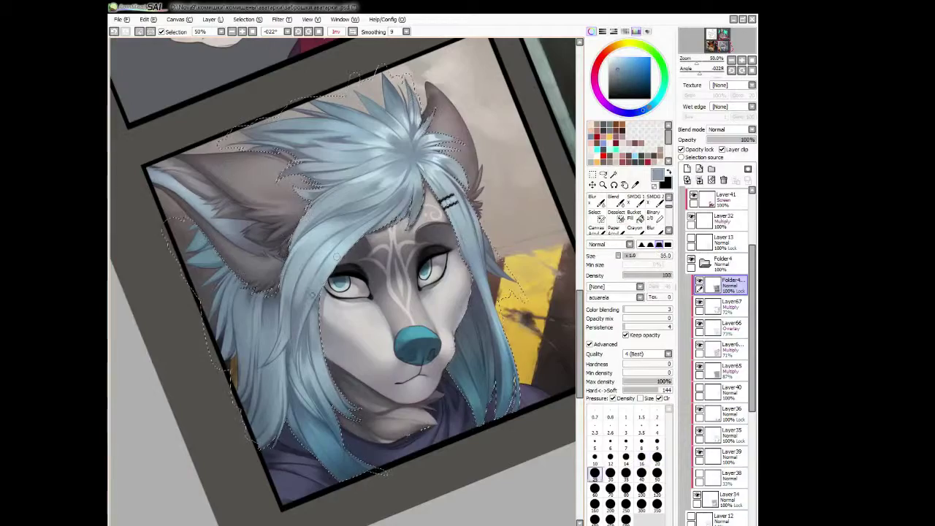
{"action": "key", "text": "h"}
{"action": "key", "text": "h"}
{"action": "key", "text": "bracketright"}
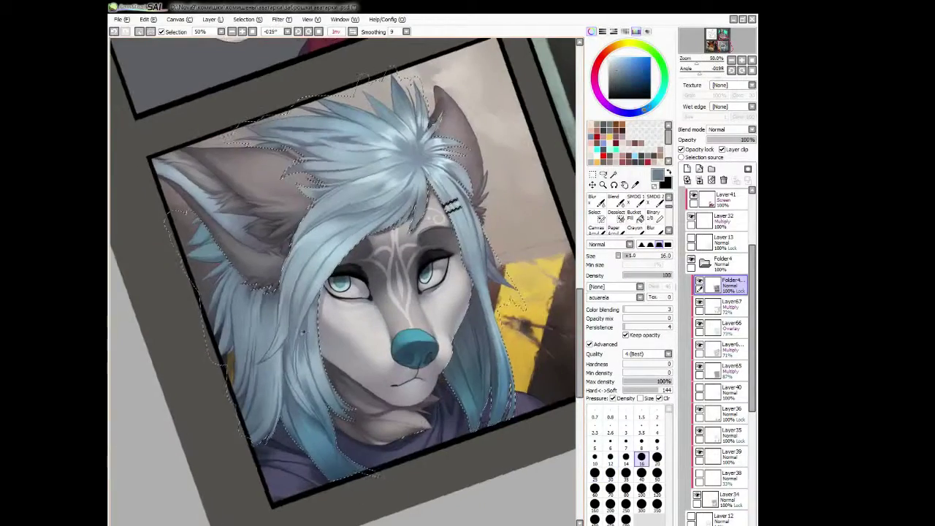
Refine the side locks with fine light grey-blue strands at brush size 14.
{"action": "key", "text": "h"}
{"action": "key", "text": "bracketleft"}
{"action": "key", "text": "bracketleft"}
{"action": "key", "text": "bracketleft"}
{"action": "key", "text": "bracketleft"}
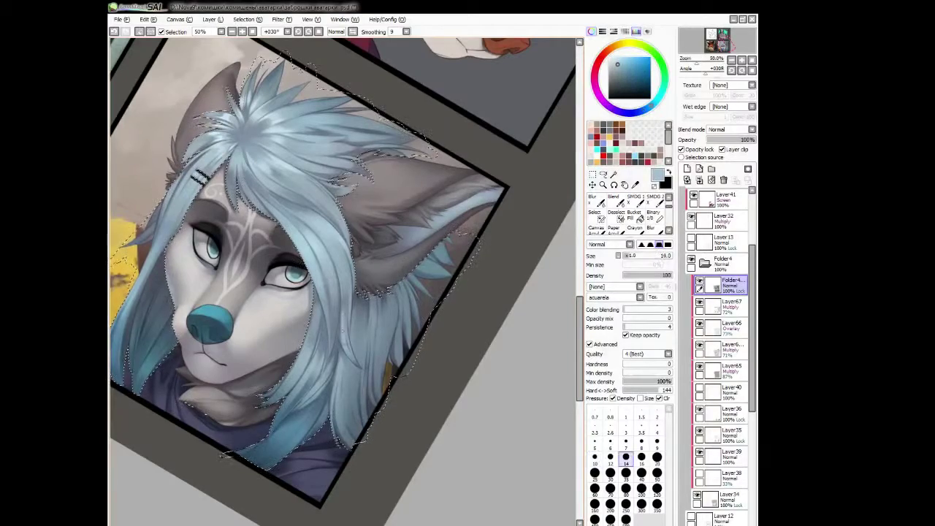
Blend light grey-blue into the lower locks over the chest at brush sizes 30 and 50.
{"action": "key", "text": "bracketright"}
{"action": "key", "text": "bracketright"}
{"action": "key", "text": "h"}
{"action": "key", "text": "bracketright"}
{"action": "key", "text": "bracketright"}
{"action": "key", "text": "bracketright"}
{"action": "key", "text": "bracketright"}
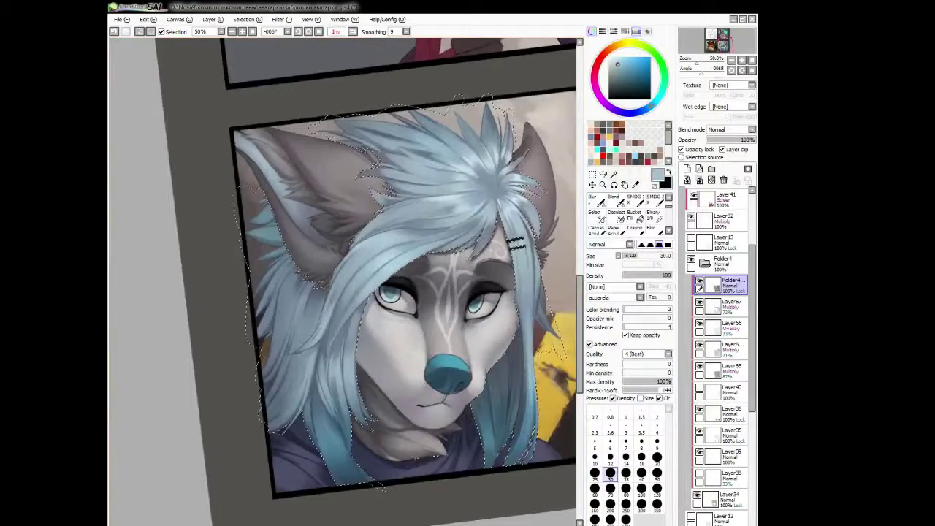
{"action": "key", "text": "bracketright"}
{"action": "key", "text": "Delete"}
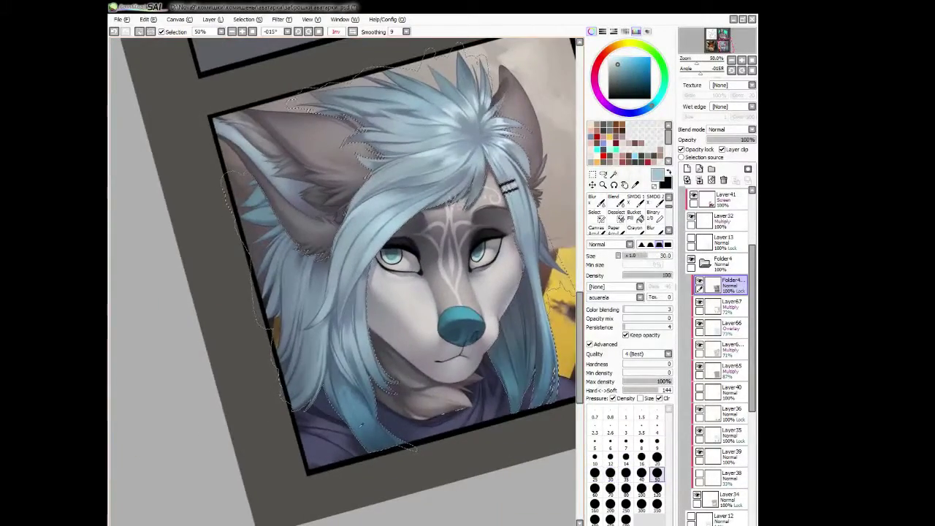
Shade the side hair behind the long fringe with dark blue-grey at brush size 30.
{"action": "key", "text": "bracketleft"}
{"action": "key", "text": "bracketleft"}
{"action": "key", "text": "bracketleft"}
{"action": "key", "text": "h"}
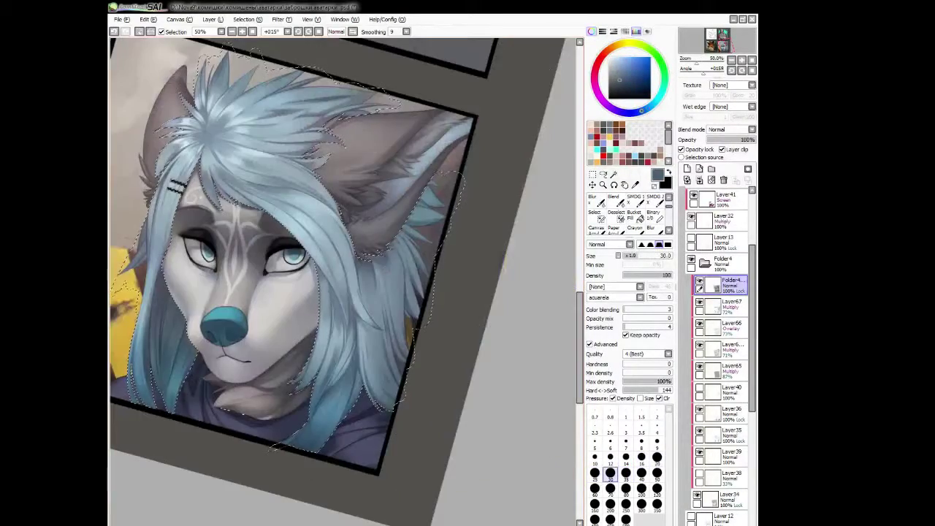
{"action": "key", "text": "h"}
{"action": "left_click_drag", "start_coordinate": [306, 237], "coordinate": [323, 259]}
Darken the hair directly beneath the large ear with blue-grey at brush size 25.
{"action": "key", "text": "bracketright"}
{"action": "key", "text": "h"}
{"action": "key", "text": "bracketleft"}
{"action": "key", "text": "bracketleft"}
{"action": "key", "text": "bracketleft"}
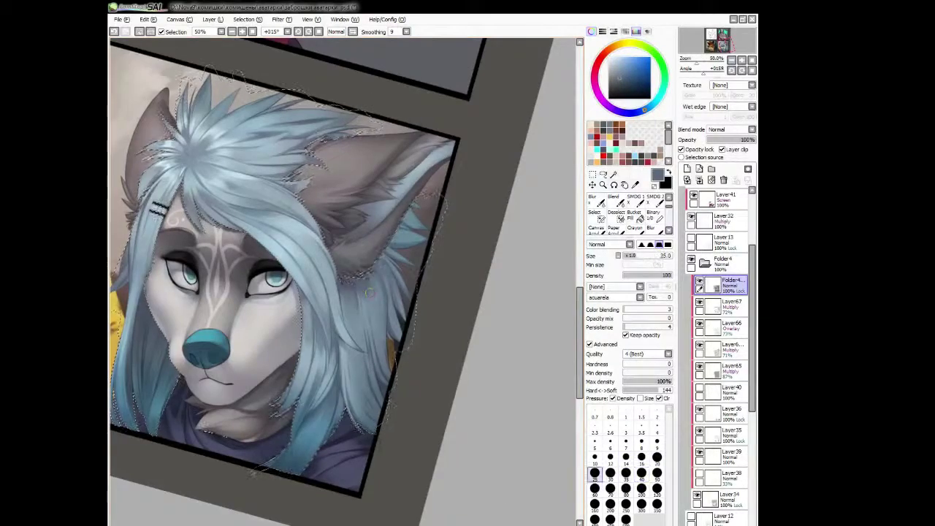
{"action": "key", "text": "h"}
{"action": "key", "text": "Home"}
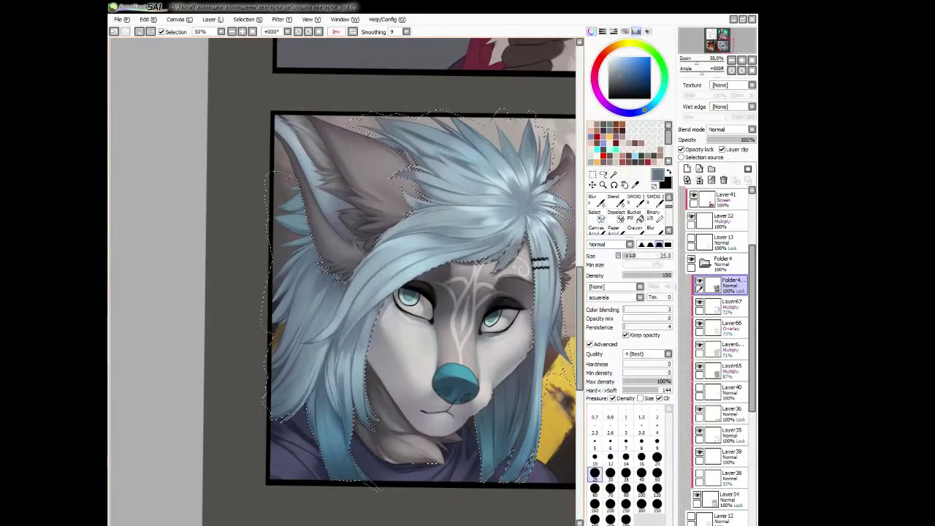
Tone the back hair beside the large ear with neutral grey at brush size 25.
{"action": "key", "text": "h"}
{"action": "key", "text": "Delete"}
{"action": "key", "text": "Delete"}
{"action": "key", "text": "Delete"}
{"action": "key", "text": "bracketright"}
{"action": "key", "text": "bracketright"}
{"action": "key", "text": "bracketright"}
{"action": "key", "text": "bracketright"}
{"action": "key", "text": "bracketright"}
{"action": "key", "text": "bracketright"}
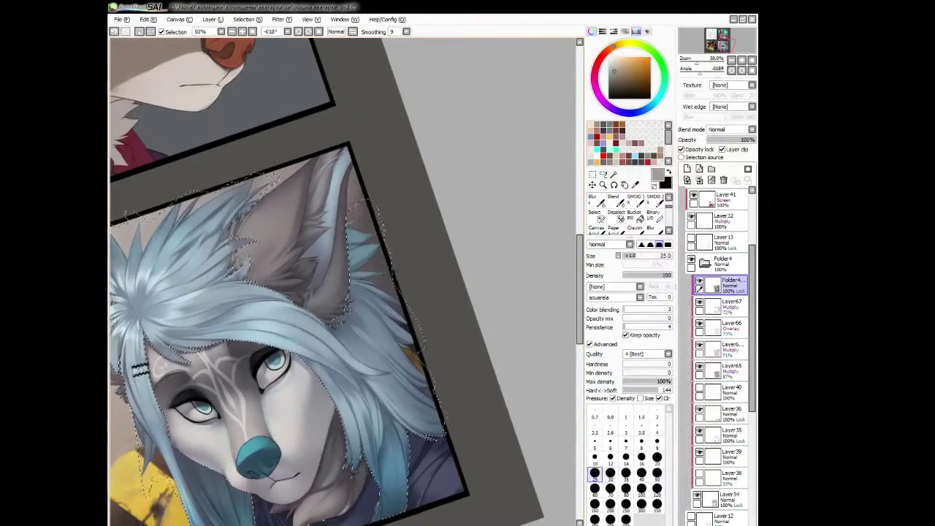
Shade the hair tufts behind the large ear with dark grey-blue at brush sizes 40 and 60.
{"action": "key", "text": "h"}
{"action": "key", "text": "bracketleft"}
{"action": "key", "text": "bracketleft"}
{"action": "key", "text": "Insert"}
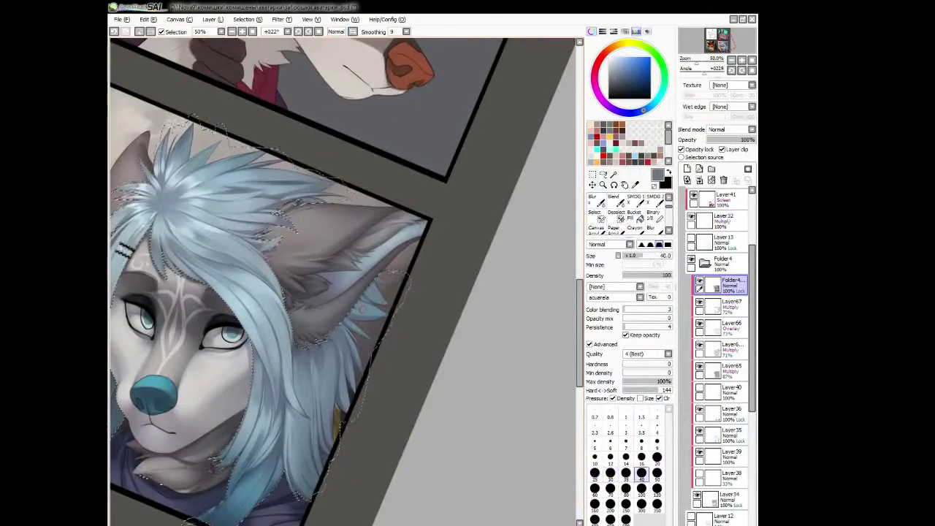
{"action": "key", "text": "bracketright"}
{"action": "key", "text": "h"}
{"action": "key", "text": "Delete"}
{"action": "key", "text": "bracketright"}
{"action": "key", "text": "bracketright"}
{"action": "key", "text": "bracketright"}
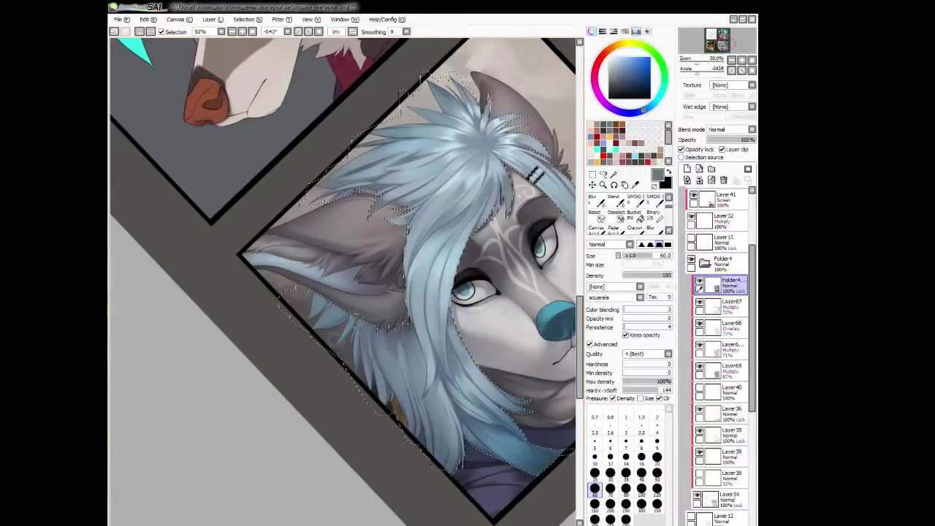
Paint fine dark blue-grey strands into the back hair below the ear at brush size 14.
{"action": "key", "text": "h"}
{"action": "key", "text": "Insert"}
{"action": "key", "text": "bracketleft"}
{"action": "key", "text": "bracketleft"}
{"action": "key", "text": "bracketleft"}
{"action": "key", "text": "bracketleft"}
{"action": "key", "text": "bracketleft"}
{"action": "key", "text": "bracketleft"}
{"action": "key", "text": "bracketleft"}
{"action": "key", "text": "bracketleft"}
{"action": "key", "text": "bracketleft"}
{"action": "key", "text": "bracketleft"}
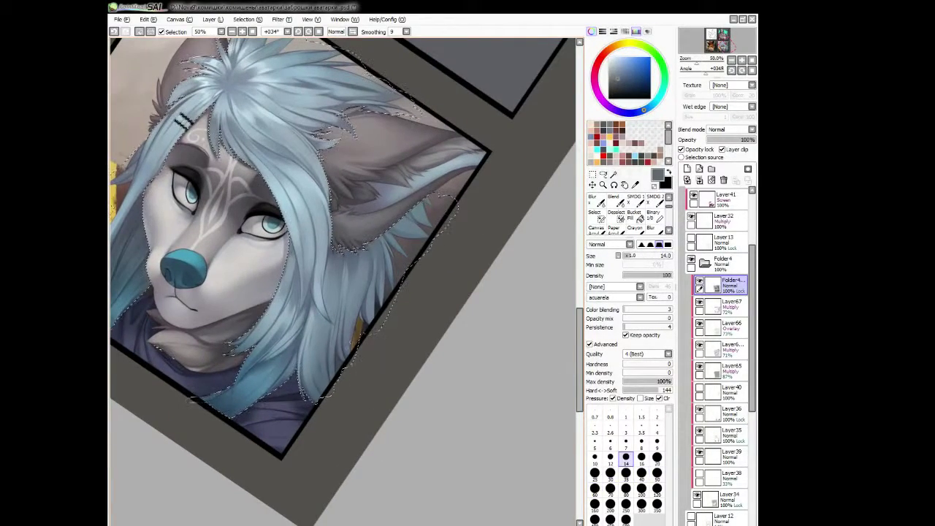
Deepen the gaps between the back locks with muted blue-grey at brush size 20.
{"action": "key", "text": "bracketright"}
{"action": "key", "text": "bracketright"}
{"action": "key", "text": "bracketright"}
{"action": "key", "text": "bracketright"}
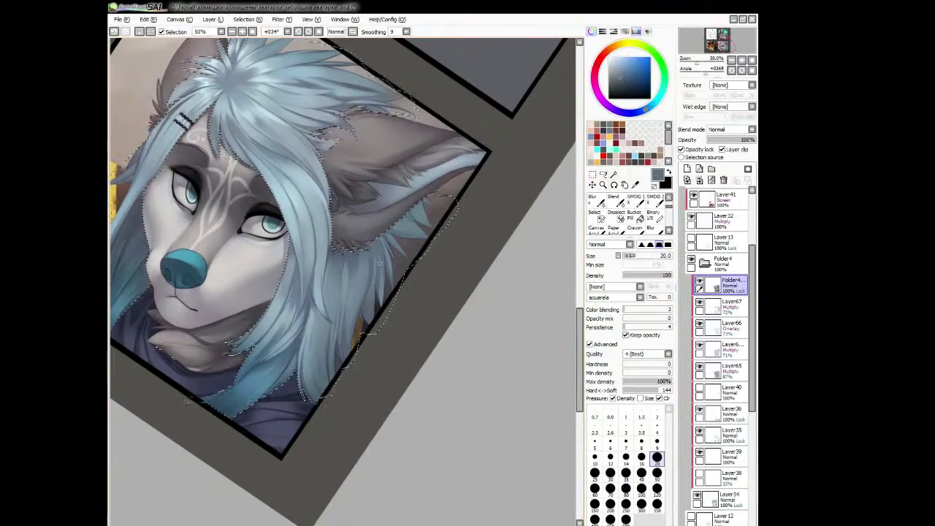
{"action": "key", "text": "h"}
{"action": "key", "text": "bracketleft"}
{"action": "key", "text": "bracketleft"}
{"action": "key", "text": "bracketleft"}
{"action": "key", "text": "bracketleft"}
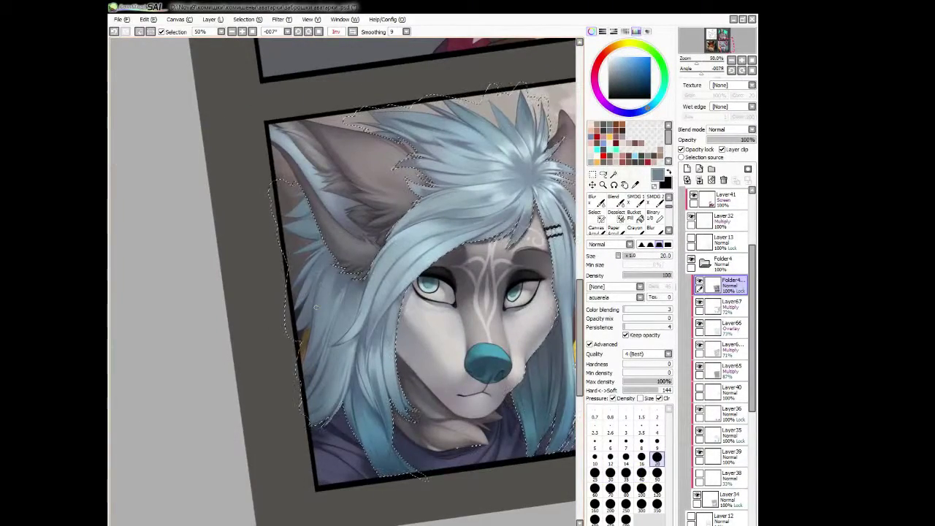
Add blue-grey strands through the fringe at brush sizes 14 and 20.
{"action": "key", "text": "h"}
{"action": "key", "text": "h"}
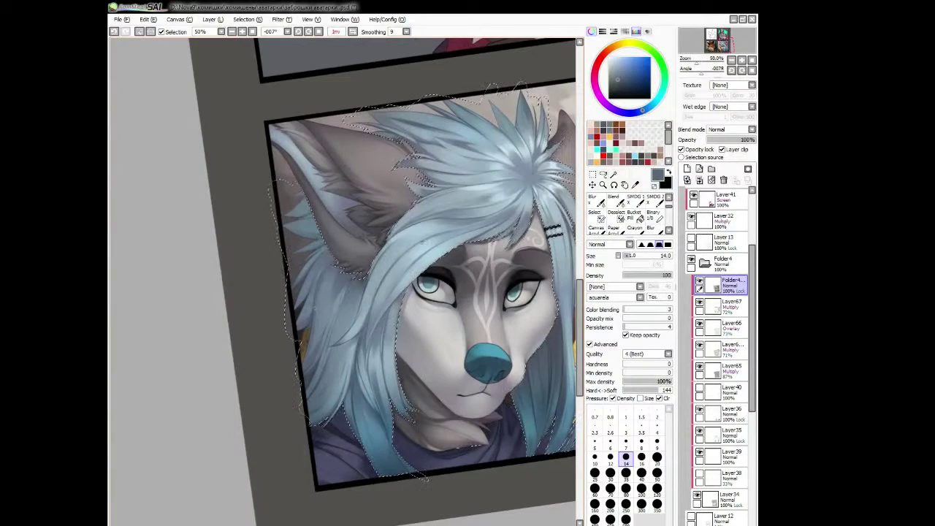
{"action": "scroll", "coordinate": [542, 191], "scroll_direction": "up", "scroll_amount": 1}
{"action": "key", "text": "bracketright"}
{"action": "key", "text": "bracketright"}
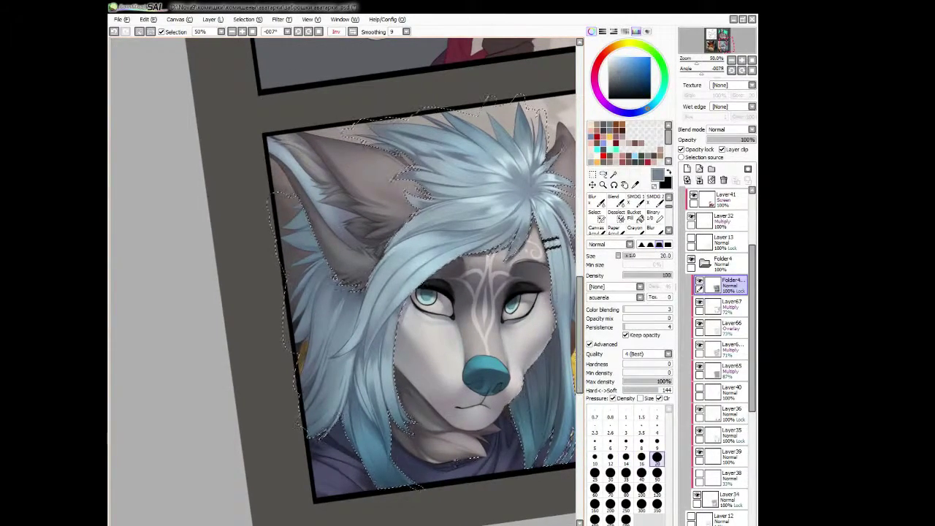
Shade the fringe's outer edge near the ear with dark blue-grey at brush size 25.
{"action": "left_click_drag", "start_coordinate": [314, 308], "coordinate": [351, 332]}
{"action": "key", "text": "bracketright"}
{"action": "key", "text": "bracketleft"}
{"action": "key", "text": "bracketleft"}
{"action": "key", "text": "h"}
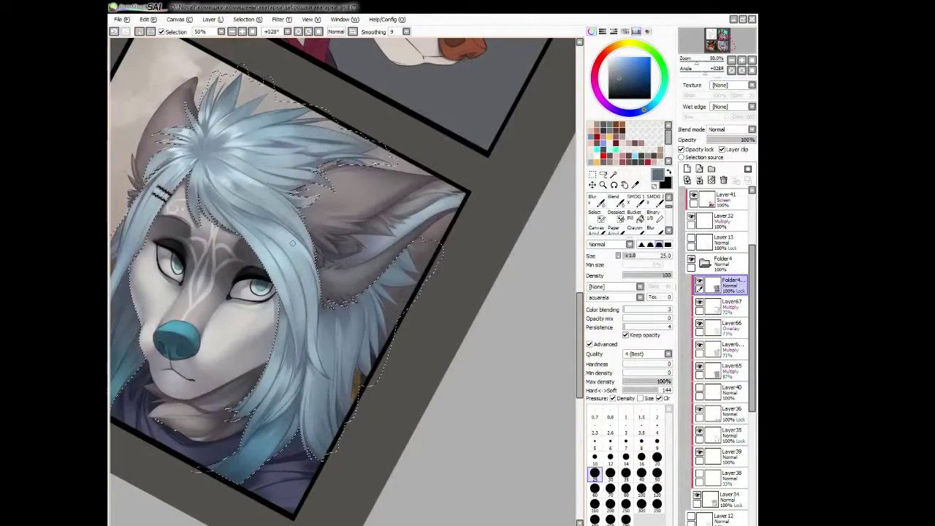
Soften the fringe and side-lock shading with a lighter grey-blue at brush size 20.
{"action": "key", "text": "h"}
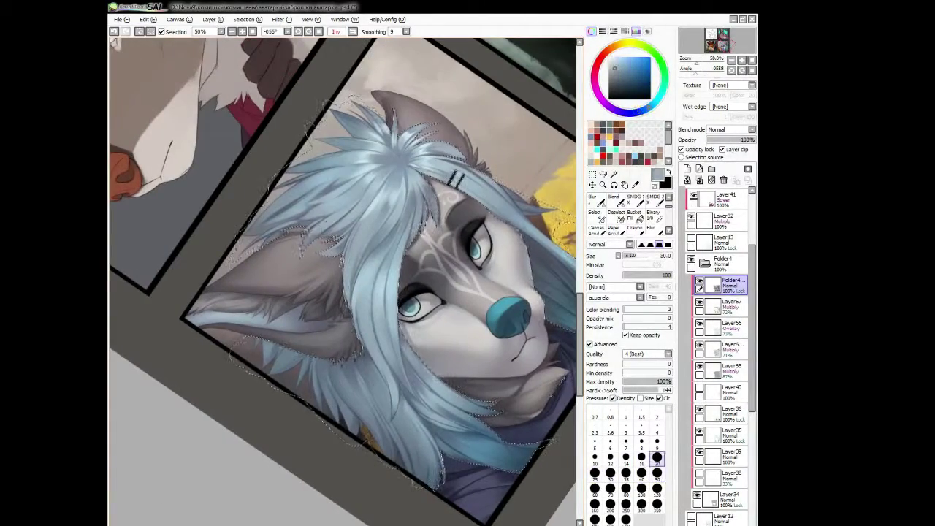
{"action": "key", "text": "bracketleft"}
{"action": "key", "text": "h"}
{"action": "left_click_drag", "start_coordinate": [411, 224], "coordinate": [387, 208]}
{"action": "key", "text": "bracketright"}
Sample hair colors from the far-side lock and paint dark blue strands along it at brush size 12.
{"action": "left_click", "coordinate": [209, 380], "text": "alt"}
{"action": "left_click", "coordinate": [220, 402], "text": "alt"}
{"action": "left_click", "coordinate": [206, 384], "text": "alt"}
{"action": "key", "text": "bracketleft"}
{"action": "key", "text": "bracketleft"}
{"action": "key", "text": "bracketleft"}
{"action": "key", "text": "bracketleft"}
{"action": "key", "text": "bracketleft"}
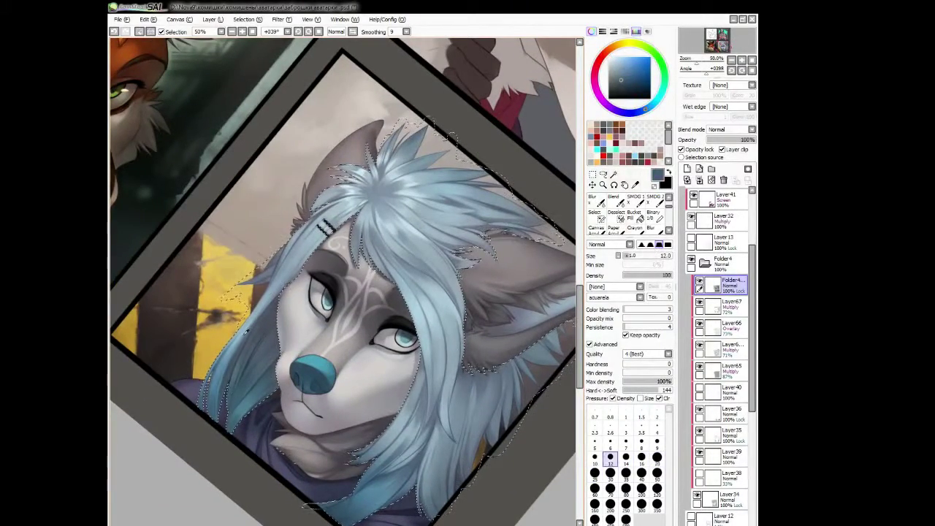
Lighten the lock beside the far cheek with sampled light blue at brush size 20.
{"action": "left_click", "coordinate": [208, 383], "text": "alt"}
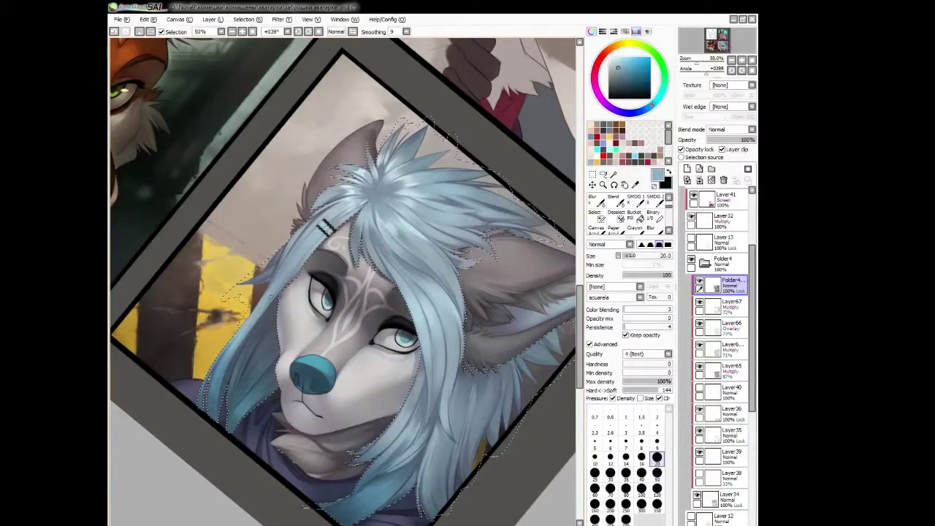
{"action": "key", "text": "bracketright"}
{"action": "mouse_move", "coordinate": [336, 292]}
{"action": "left_mouse_down"}
{"action": "mouse_move", "coordinate": [314, 278]}
{"action": "mouse_move", "coordinate": [380, 306]}
{"action": "mouse_move", "coordinate": [343, 292]}
{"action": "left_mouse_up"}
{"action": "key", "text": "h"}
{"action": "key", "text": "bracketleft"}
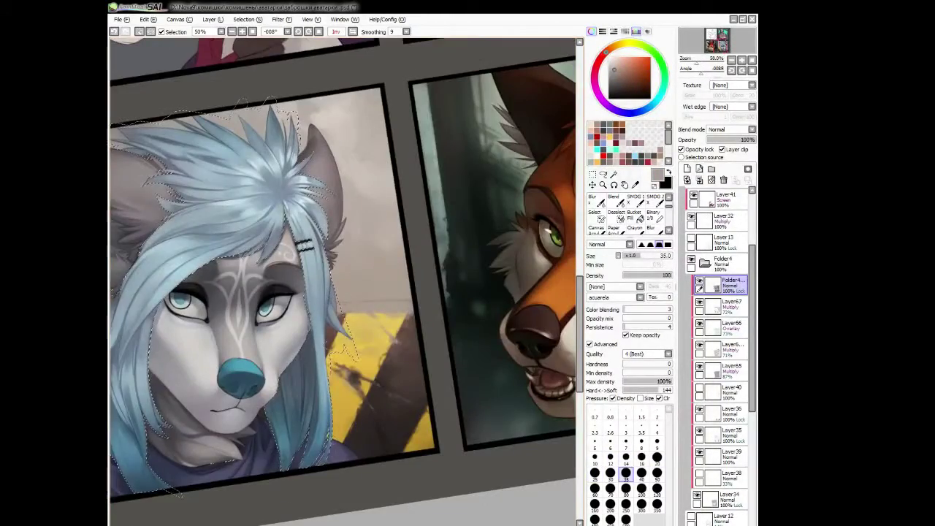
Shade the inner lock beside the neck on the hair-clip side with dark blue at brush sizes 16 and 12.
{"action": "key", "text": "h"}
{"action": "left_click", "coordinate": [641, 473]}
{"action": "left_click", "coordinate": [644, 115]}
{"action": "left_click", "coordinate": [360, 336], "text": "alt"}
{"action": "left_click", "coordinate": [625, 457]}
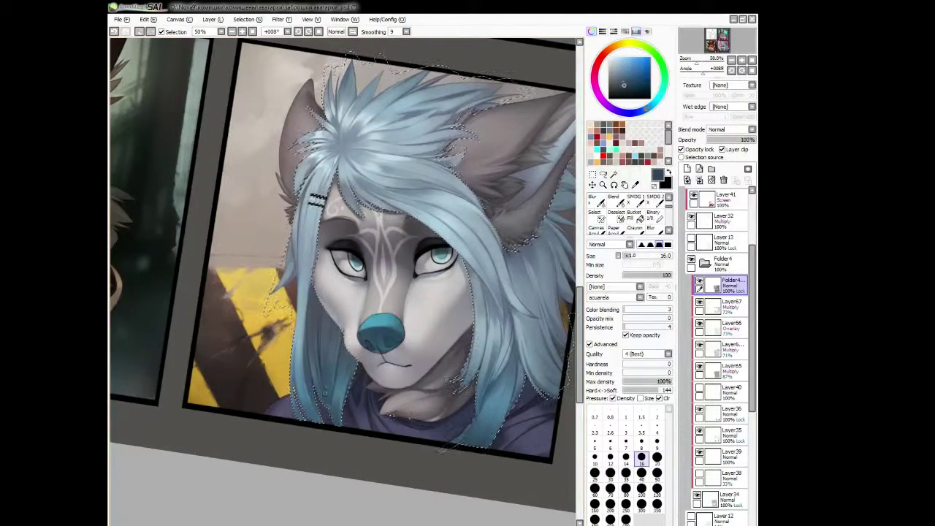
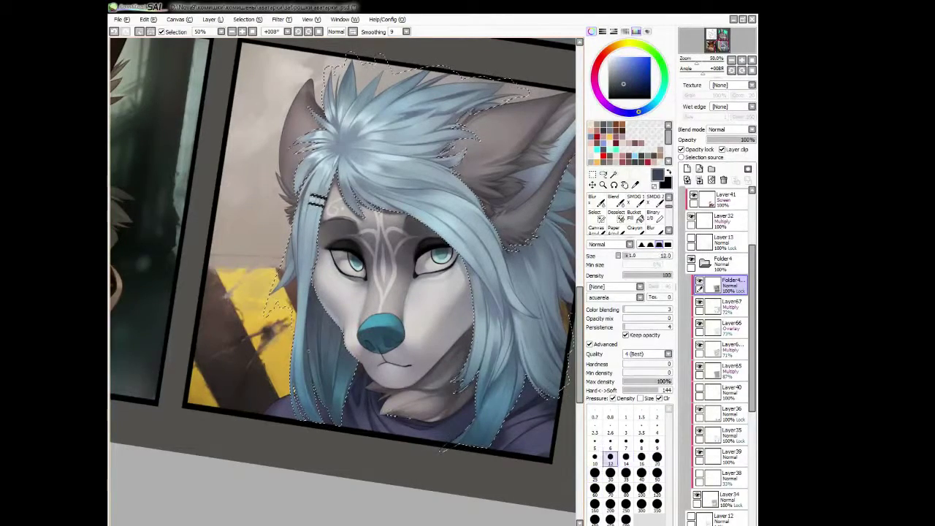
Darken the lower hair beside the neck with broad dark blue strokes at brush size 70.
{"action": "key", "text": "h"}
{"action": "key", "text": "bracketright"}
{"action": "key", "text": "h"}
{"action": "key", "text": "bracketright"}
{"action": "key", "text": "h"}
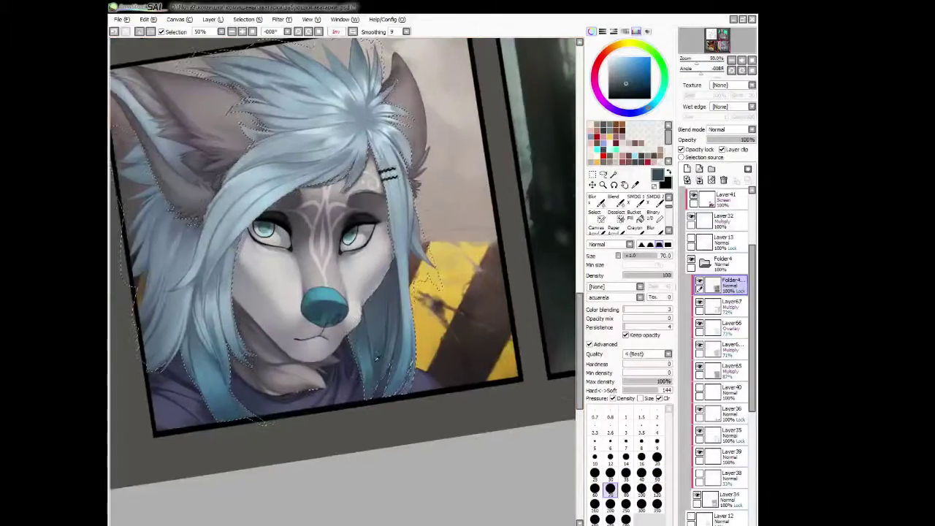
Glaze the back hair shadows with muted brown at brush size 40 and reddish grey at size 35.
{"action": "key", "text": "h"}
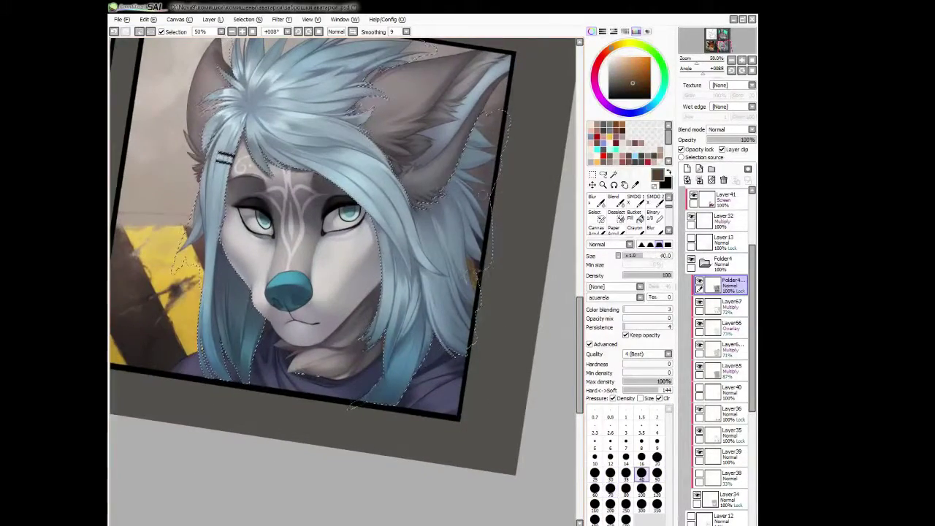
{"action": "key", "text": "h"}
{"action": "key", "text": "bracketright"}
{"action": "key", "text": "bracketright"}
{"action": "key", "text": "bracketright"}
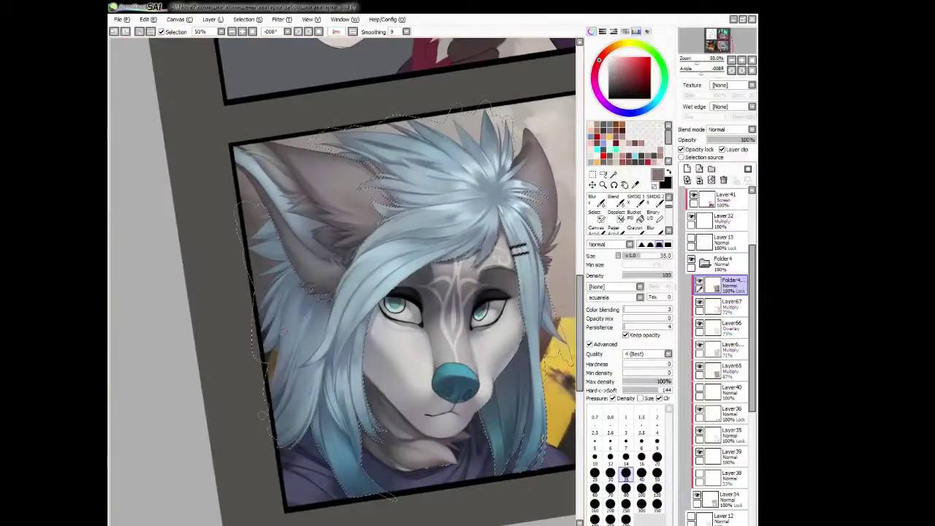
Sharpen the back hair locks with thin blue-grey strands at brush size 12.
{"action": "key", "text": "bracketleft"}
{"action": "key", "text": "bracketleft"}
{"action": "key", "text": "bracketleft"}
{"action": "key", "text": "bracketleft"}
{"action": "key", "text": "bracketleft"}
{"action": "key", "text": "bracketleft"}
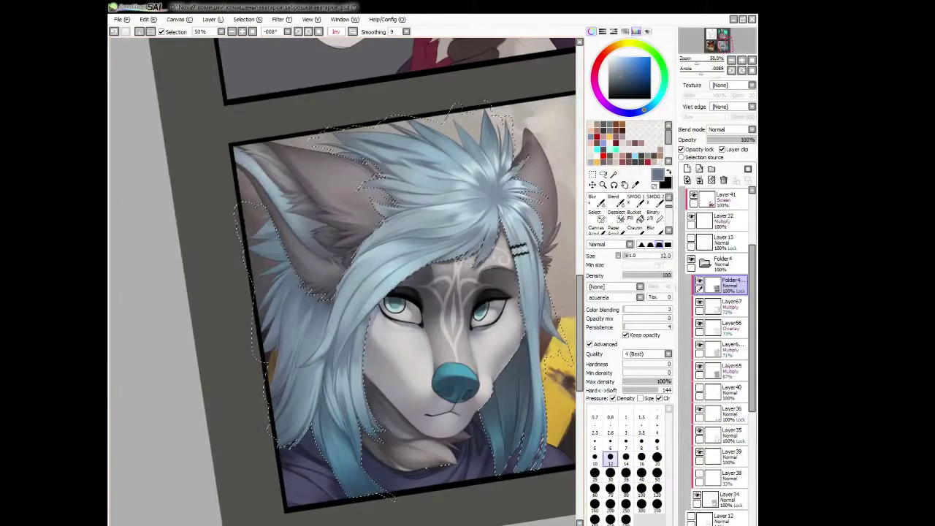
Switch the selection to the inner ear, eyes, nose and sweater areas, and paint with light blue at brush size 14.
{"action": "key", "text": "h"}
{"action": "key", "text": "bracketright"}
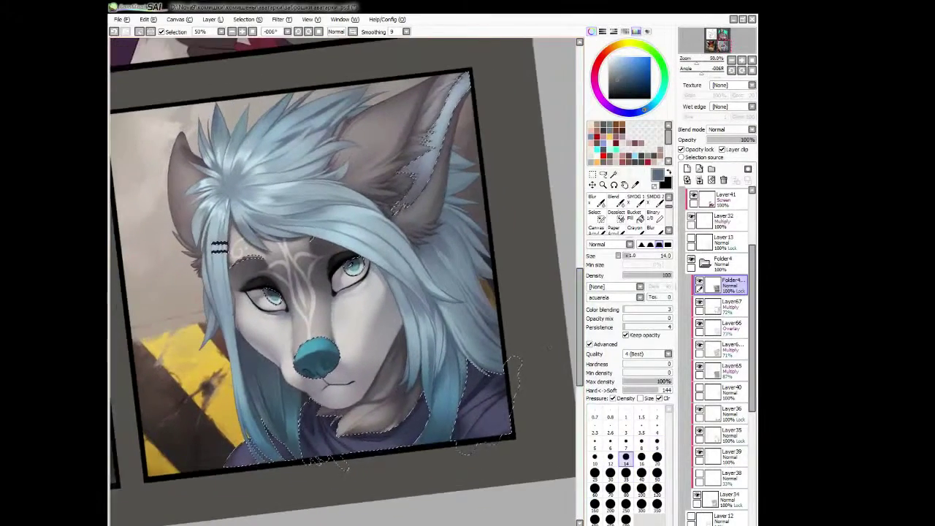
{"action": "key", "text": "bracketright"}
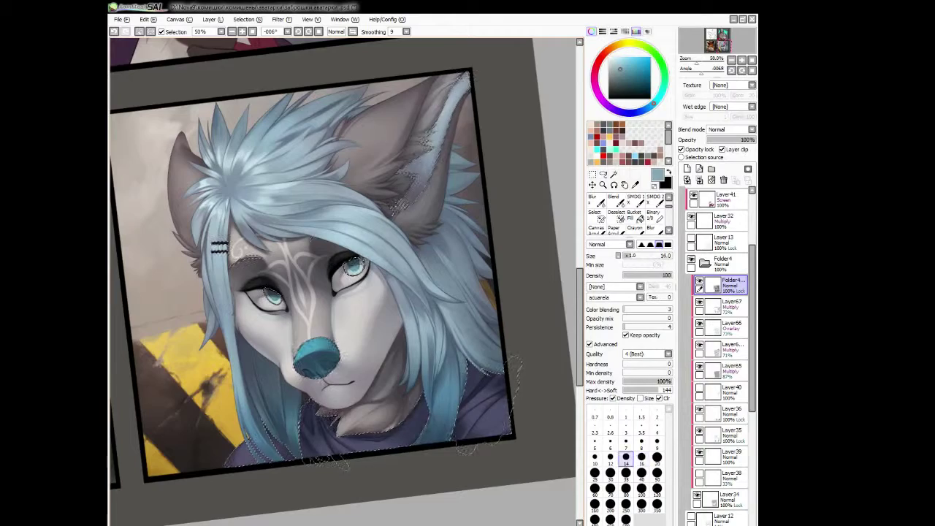
Add fine pale cyan highlights to the irises at brush size 4.
{"action": "key", "text": "bracketleft"}
{"action": "key", "text": "bracketleft"}
{"action": "key", "text": "bracketleft"}
{"action": "key", "text": "h"}
{"action": "key", "text": "Delete"}
{"action": "key", "text": "x"}
{"action": "key", "text": "bracketright"}
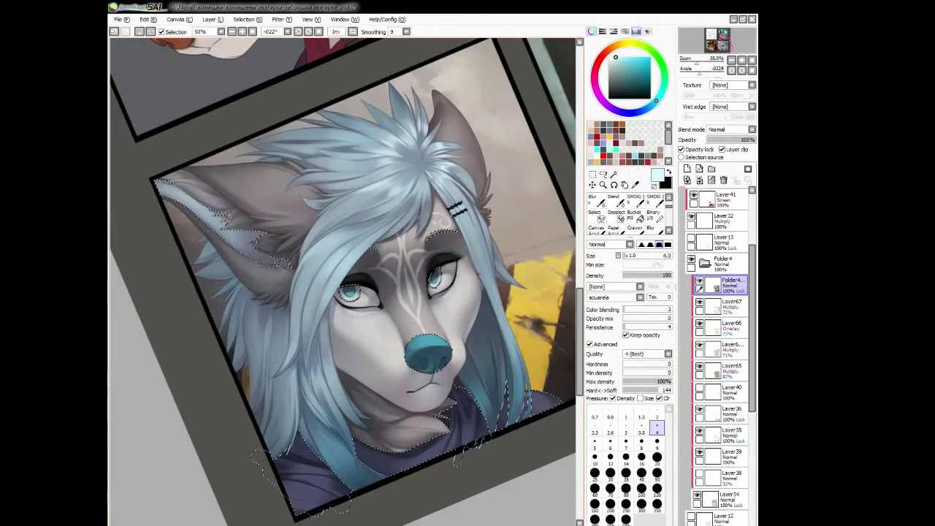
Refine the iris shading with muted teal tones at brush sizes 6 and 9.
{"action": "key", "text": "h"}
{"action": "key", "text": "x"}
{"action": "key", "text": "bracketleft"}
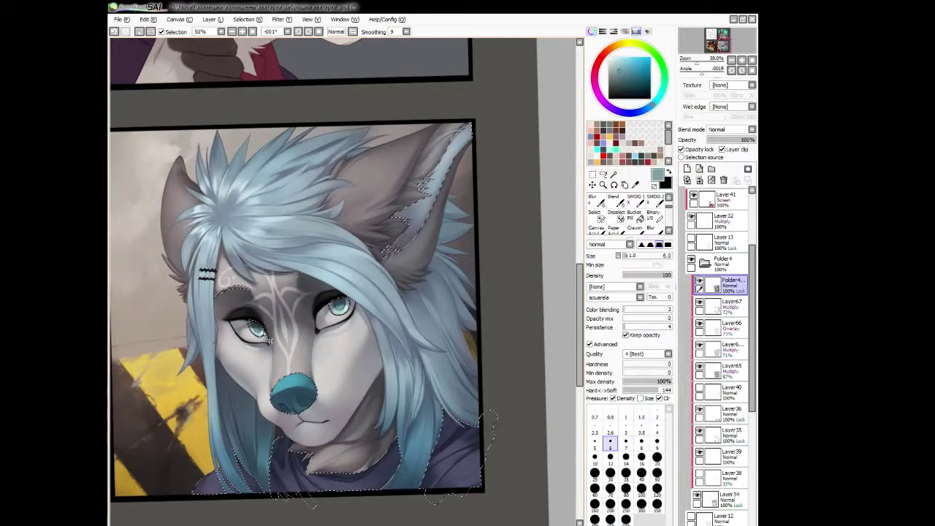
{"action": "key", "text": "bracketright"}
{"action": "key", "text": "bracketright"}
{"action": "key", "text": "bracketright"}
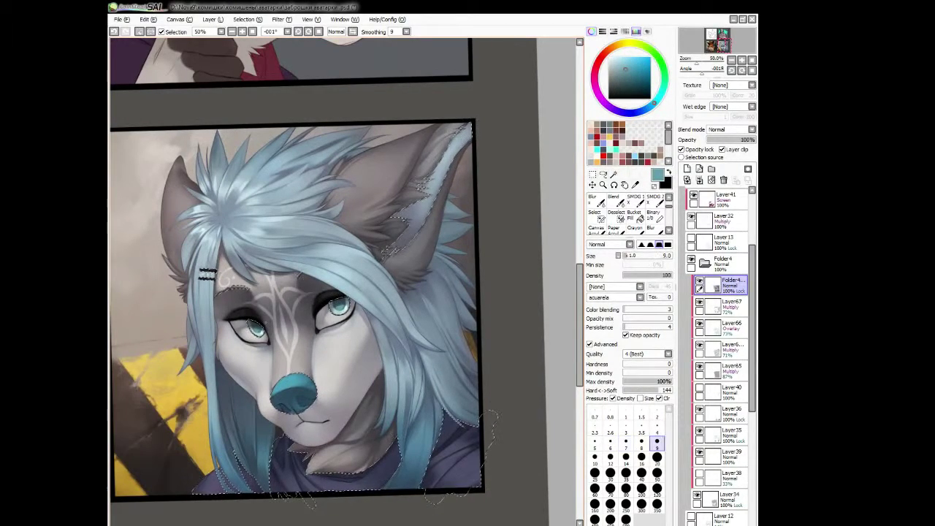
Define the nostrils with dark blue at brush size 12 and greyish blue at size 8.
{"action": "key", "text": "h"}
{"action": "key", "text": "bracketright"}
{"action": "key", "text": "bracketright"}
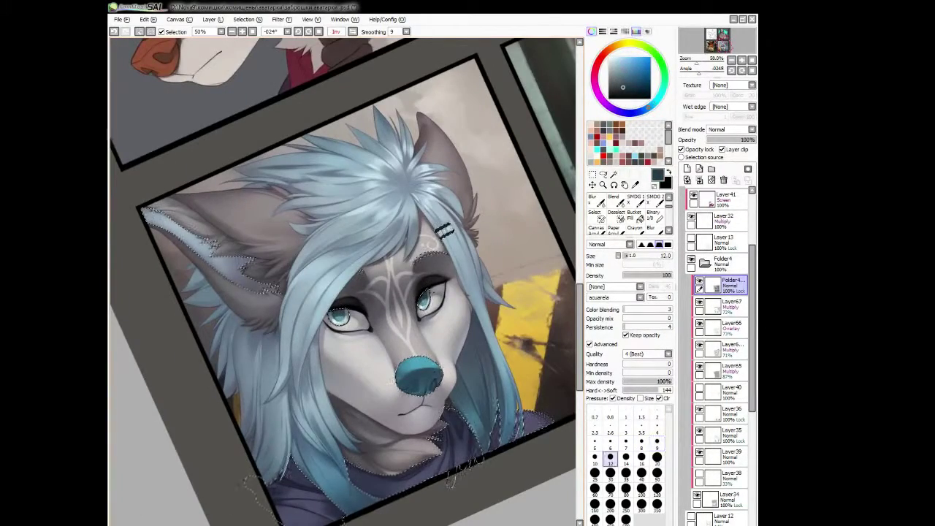
{"action": "key", "text": "bracketleft"}
{"action": "key", "text": "bracketleft"}
{"action": "key", "text": "bracketleft"}
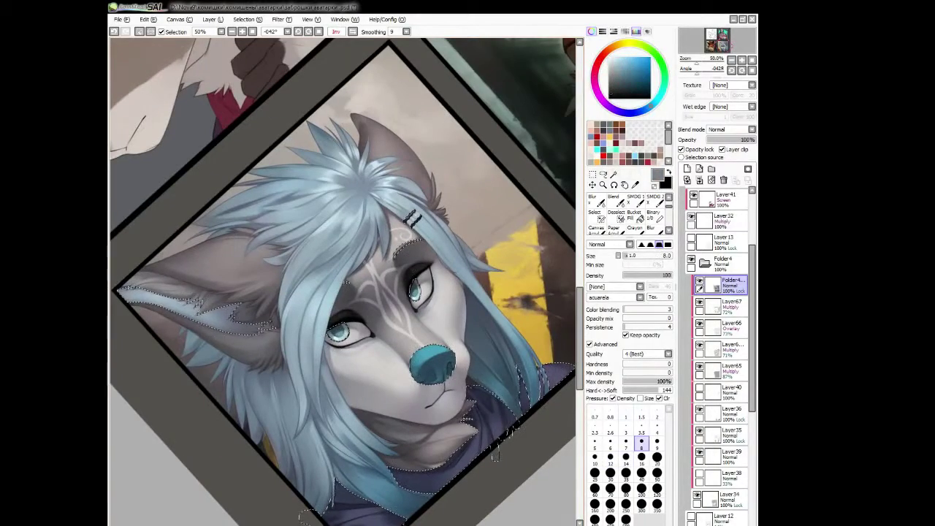
Sample colour from the nose and blend its surface with teal at brush size 35.
{"action": "left_click", "coordinate": [438, 356], "text": "alt"}
{"action": "key", "text": "bracketright"}
{"action": "key", "text": "bracketright"}
{"action": "key", "text": "bracketright"}
{"action": "key", "text": "bracketright"}
{"action": "key", "text": "bracketright"}
{"action": "key", "text": "bracketright"}
{"action": "key", "text": "bracketright"}
{"action": "key", "text": "bracketright"}
{"action": "key", "text": "bracketright"}
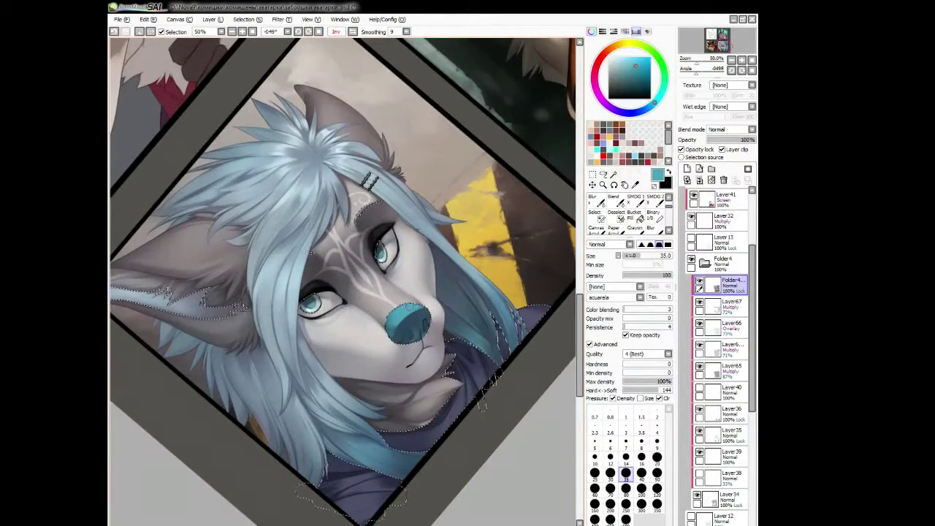
Paint light blue highlights on the nose at brush size 14.
{"action": "key", "text": "bracketleft"}
{"action": "key", "text": "bracketleft"}
{"action": "key", "text": "bracketleft"}
{"action": "key", "text": "bracketleft"}
{"action": "key", "text": "bracketleft"}
{"action": "key", "text": "bracketleft"}
{"action": "key", "text": "bracketleft"}
{"action": "key", "text": "bracketleft"}
{"action": "key", "text": "bracketleft"}
{"action": "key", "text": "bracketleft"}
{"action": "key", "text": "bracketleft"}
{"action": "key", "text": "bracketleft"}
{"action": "key", "text": "bracketright"}
{"action": "key", "text": "bracketright"}
{"action": "key", "text": "bracketright"}
{"action": "key", "text": "bracketright"}
{"action": "key", "text": "bracketright"}
{"action": "key", "text": "bracketright"}
{"action": "key", "text": "h"}
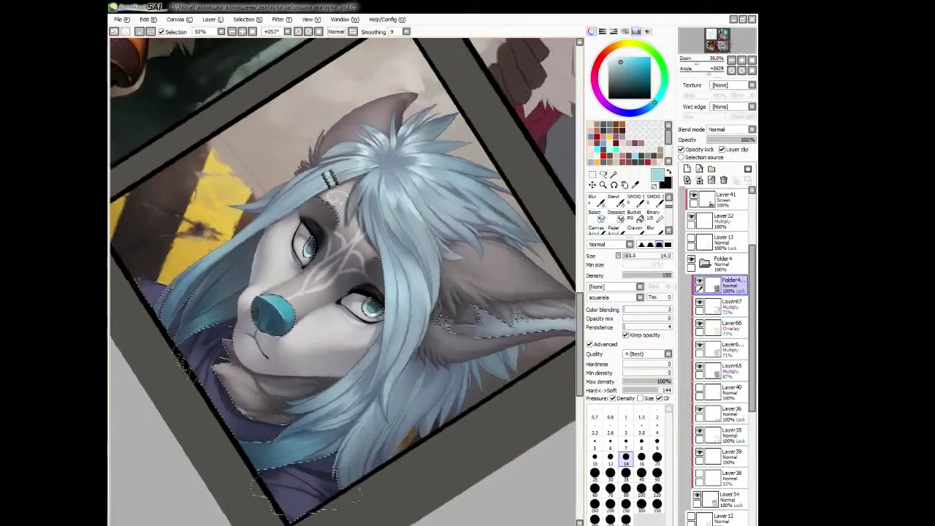
Deepen the nostrils with very dark blue at brush size 20 and touch up the nose with teal at size 7.
{"action": "key", "text": "bracketleft"}
{"action": "key", "text": "bracketleft"}
{"action": "key", "text": "bracketleft"}
{"action": "key", "text": "h"}
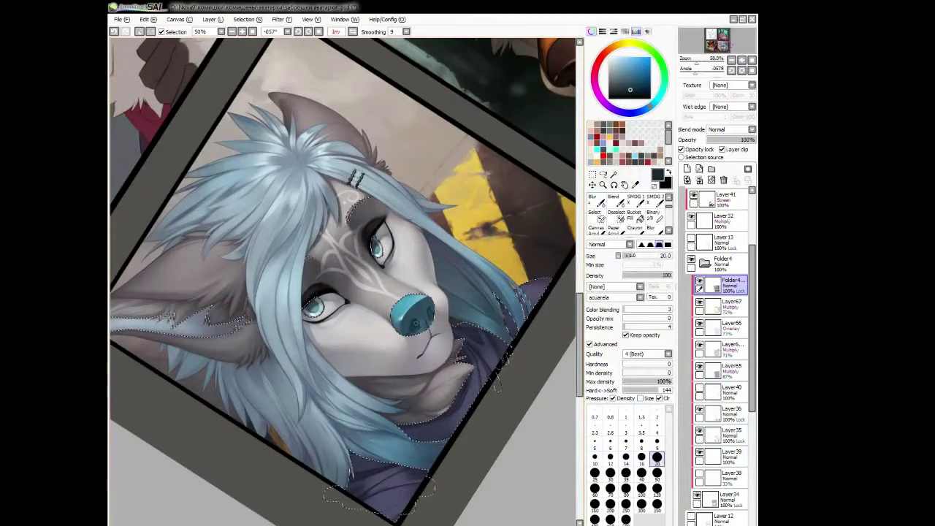
{"action": "key", "text": "Delete"}
{"action": "key", "text": "Delete"}
{"action": "key", "text": "Delete"}
{"action": "key", "text": "bracketleft"}
{"action": "key", "text": "bracketleft"}
{"action": "key", "text": "bracketleft"}
{"action": "key", "text": "bracketleft"}
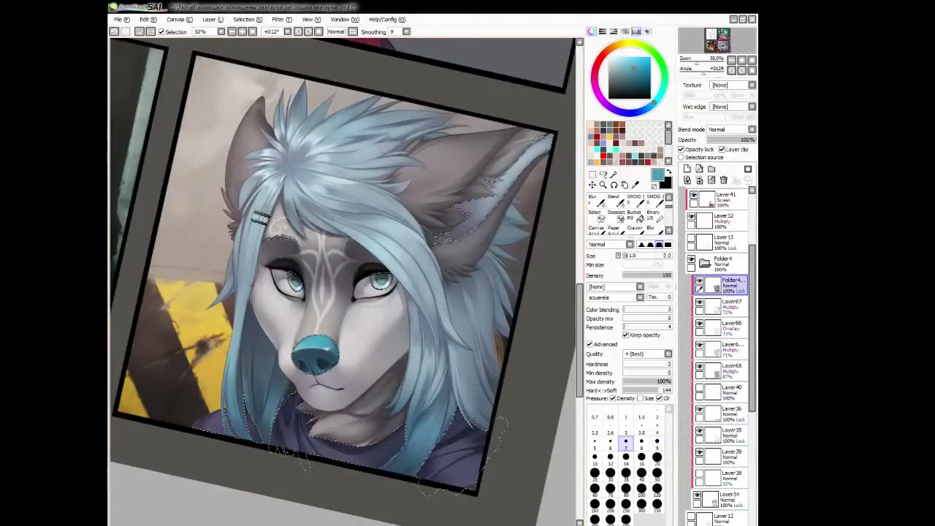
Soften the nose shading with muted reddish grey at brush size 35 and slate blue at size 30.
{"action": "key", "text": "h"}
{"action": "key", "text": "Delete"}
{"action": "key", "text": "Delete"}
{"action": "key", "text": "bracketright"}
{"action": "key", "text": "bracketright"}
{"action": "key", "text": "bracketright"}
{"action": "key", "text": "bracketright"}
{"action": "key", "text": "bracketright"}
{"action": "key", "text": "bracketright"}
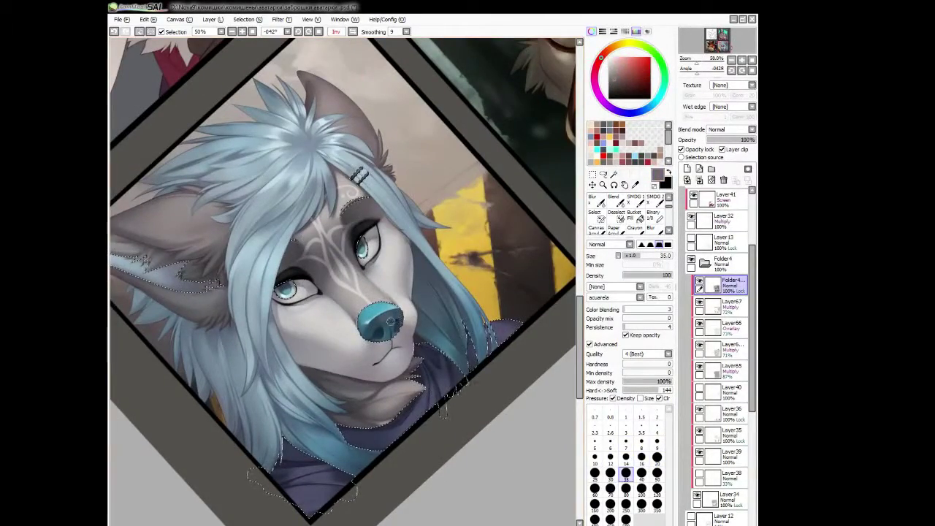
{"action": "left_click", "coordinate": [386, 324], "text": "alt"}
{"action": "key", "text": "bracketright"}
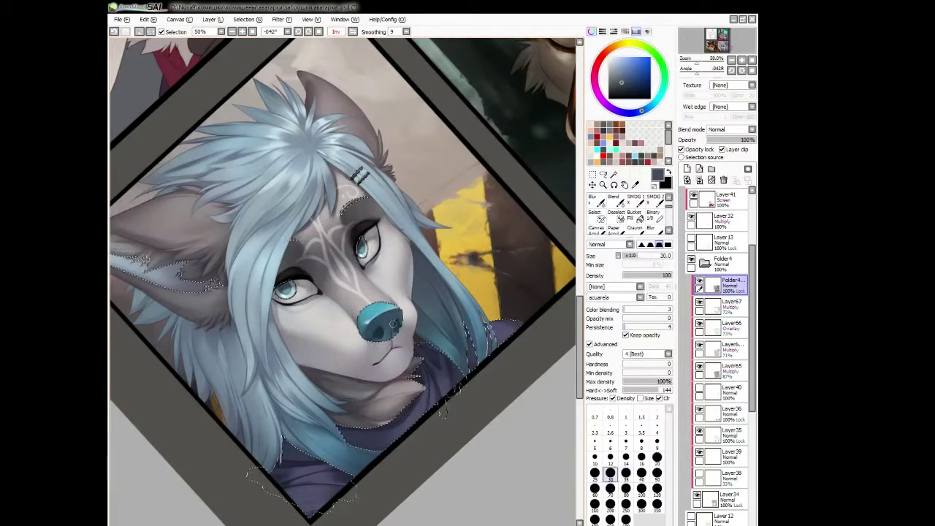
Shade the inner ear with slate blue at brush size 35 and in finer strokes at size 14.
{"action": "key", "text": "bracketleft"}
{"action": "key", "text": "bracketleft"}
{"action": "key", "text": "bracketleft"}
{"action": "key", "text": "bracketleft"}
{"action": "key", "text": "Delete"}
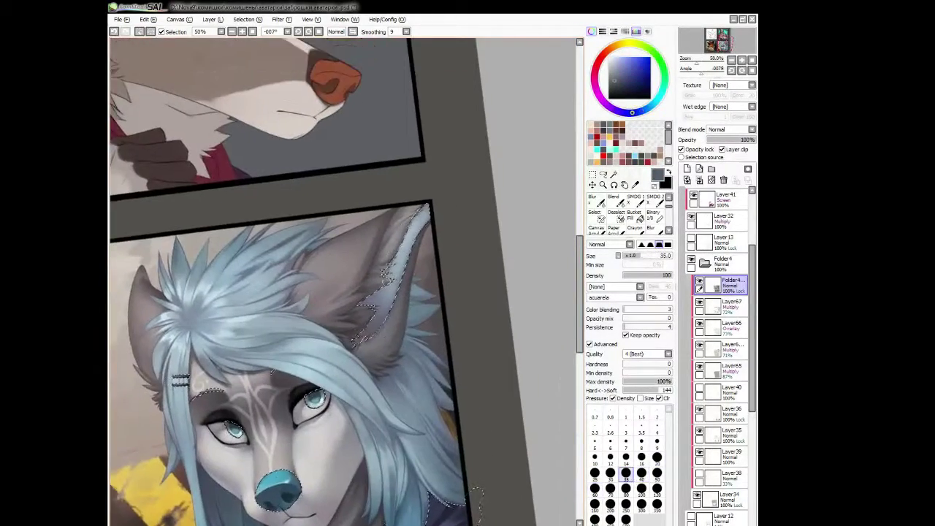
{"action": "key", "text": "h"}
{"action": "key", "text": "bracketright"}
{"action": "key", "text": "bracketright"}
{"action": "key", "text": "bracketright"}
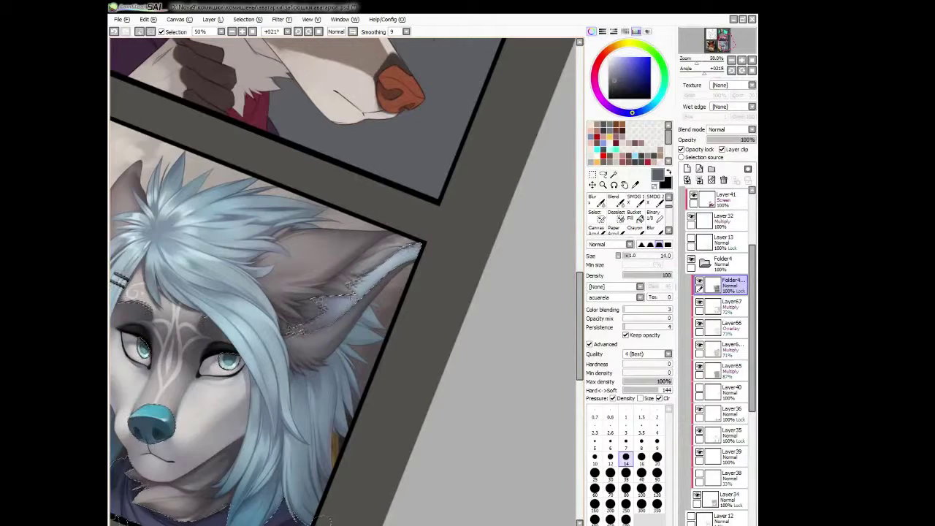
Brighten the inner ear fur with light grey-blue strokes at brush size 14.
{"action": "key", "text": "bracketleft"}
{"action": "key", "text": "bracketleft"}
{"action": "key", "text": "h"}
{"action": "key", "text": "bracketleft"}
{"action": "key", "text": "bracketleft"}
{"action": "key", "text": "bracketleft"}
{"action": "key", "text": "h"}
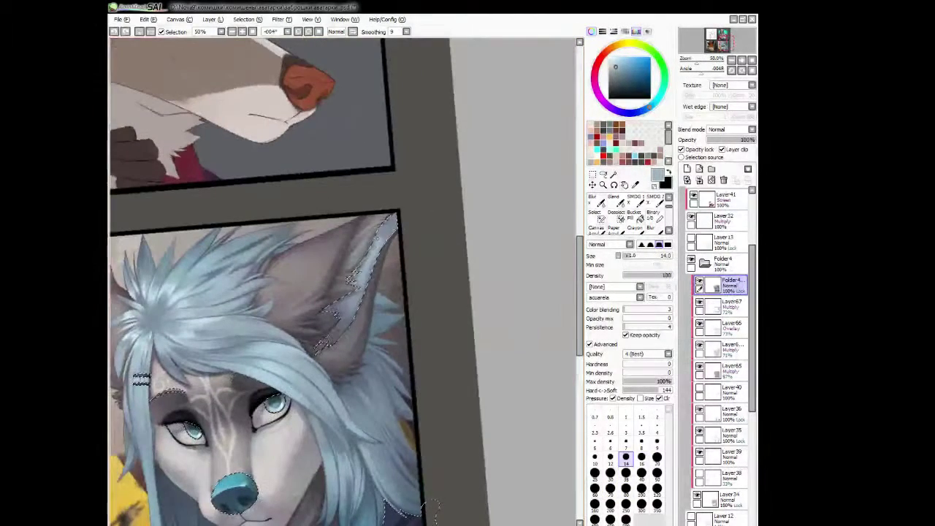
Darken the inner ear shadows between the fur with slate violet-blue at brush size 14.
{"action": "key", "text": "bracketright"}
{"action": "key", "text": "bracketright"}
{"action": "key", "text": "h"}
{"action": "key", "text": "bracketright"}
{"action": "key", "text": "bracketright"}
{"action": "key", "text": "bracketright"}
{"action": "key", "text": "Delete"}
{"action": "key", "text": "bracketleft"}
{"action": "key", "text": "bracketleft"}
{"action": "key", "text": "bracketleft"}
{"action": "key", "text": "bracketleft"}
{"action": "key", "text": "bracketleft"}
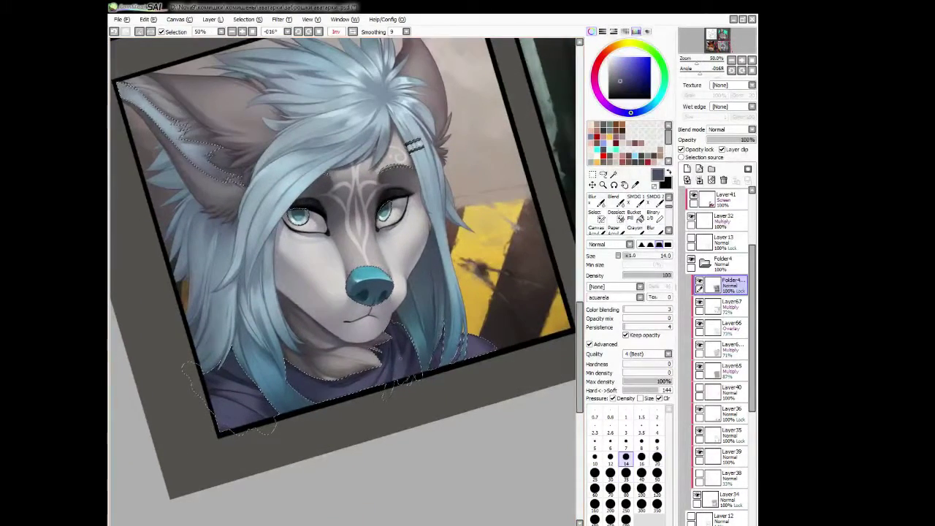
Paint the first fold shadows on the sweater with dark navy at brush size 20.
{"action": "key", "text": "bracketright"}
{"action": "key", "text": "bracketright"}
{"action": "key", "text": "h"}
{"action": "key", "text": "bracketleft"}
{"action": "key", "text": "End"}
{"action": "key", "text": "bracketleft"}
{"action": "key", "text": "bracketleft"}
{"action": "key", "text": "bracketleft"}
{"action": "key", "text": "bracketright"}
{"action": "key", "text": "bracketright"}
{"action": "key", "text": "bracketright"}
{"action": "key", "text": "bracketright"}
{"action": "key", "text": "bracketright"}
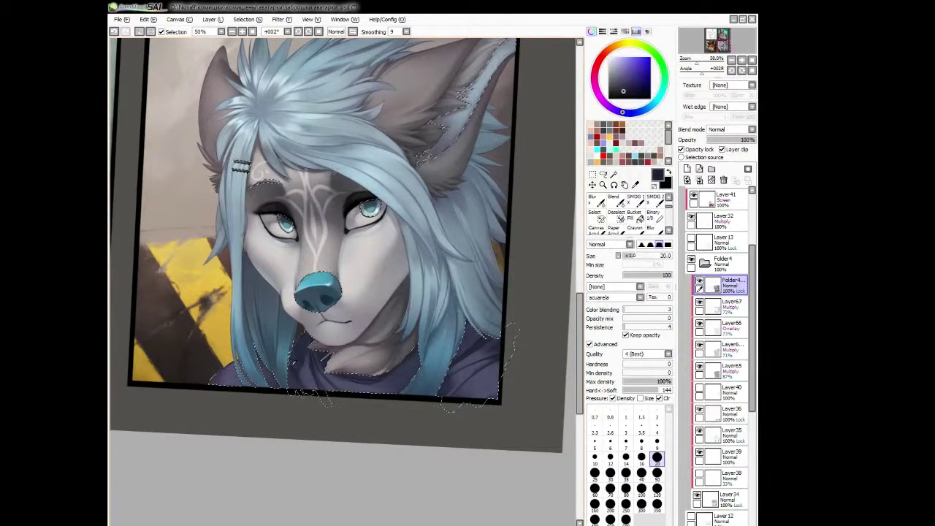
Shade the sweater with dark slate at brush size 25 and broad greyish purple strokes at size 70.
{"action": "key", "text": "bracketright"}
{"action": "key", "text": "bracketright"}
{"action": "key", "text": "bracketright"}
{"action": "key", "text": "h"}
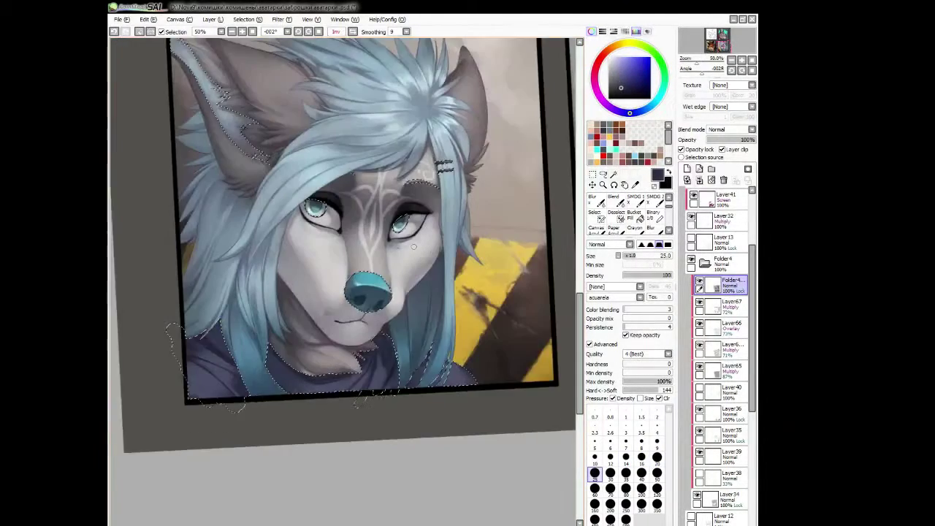
{"action": "key", "text": "bracketright"}
{"action": "key", "text": "bracketright"}
{"action": "key", "text": "bracketright"}
{"action": "key", "text": "h"}
{"action": "key", "text": "bracketright"}
{"action": "key", "text": "bracketright"}
{"action": "key", "text": "bracketright"}
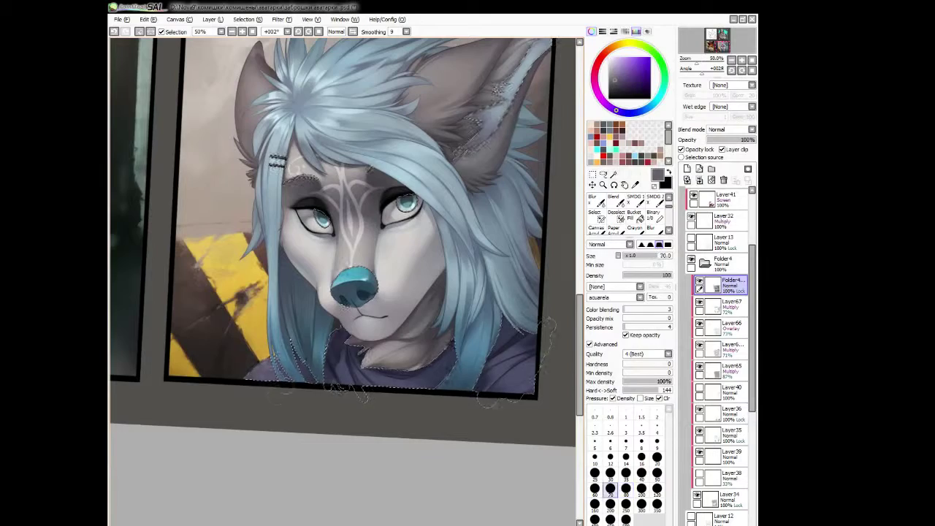
Sharpen the sweater folds with slate blue and dark navy strokes at brush size 16.
{"action": "key", "text": "bracketleft"}
{"action": "key", "text": "bracketleft"}
{"action": "key", "text": "bracketleft"}
{"action": "key", "text": "bracketleft"}
{"action": "key", "text": "bracketleft"}
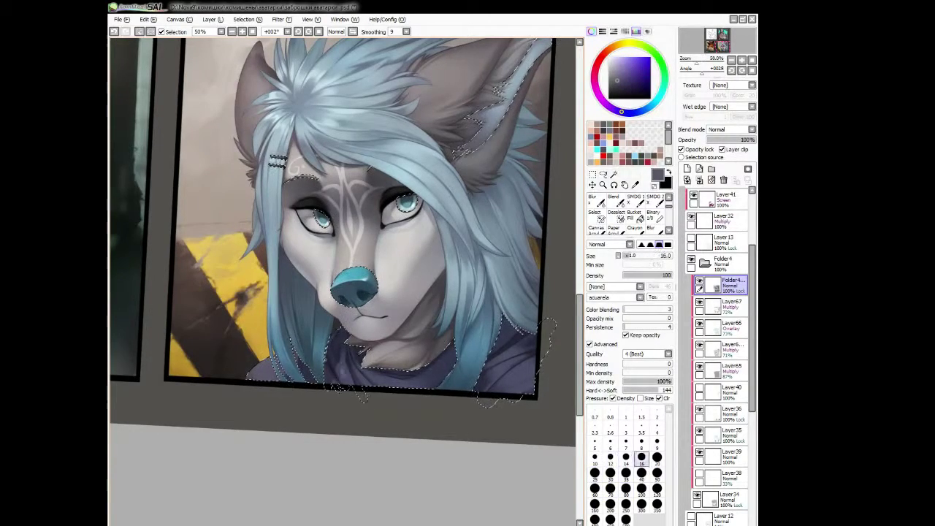
{"action": "key", "text": "h"}
{"action": "key", "text": "Delete"}
{"action": "key", "text": "Delete"}
{"action": "key", "text": "bracketleft"}
{"action": "key", "text": "bracketleft"}
{"action": "key", "text": "bracketleft"}
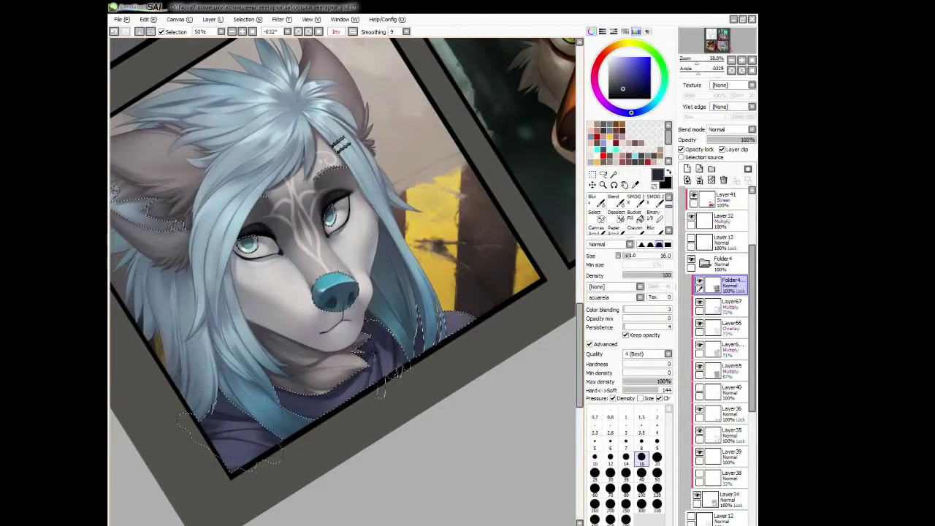
Refine the sweater folds and collar with dark slate at brush size 12 and slate blue at size 40.
{"action": "key", "text": "h"}
{"action": "key", "text": "bracketright"}
{"action": "key", "text": "bracketright"}
{"action": "key", "text": "bracketright"}
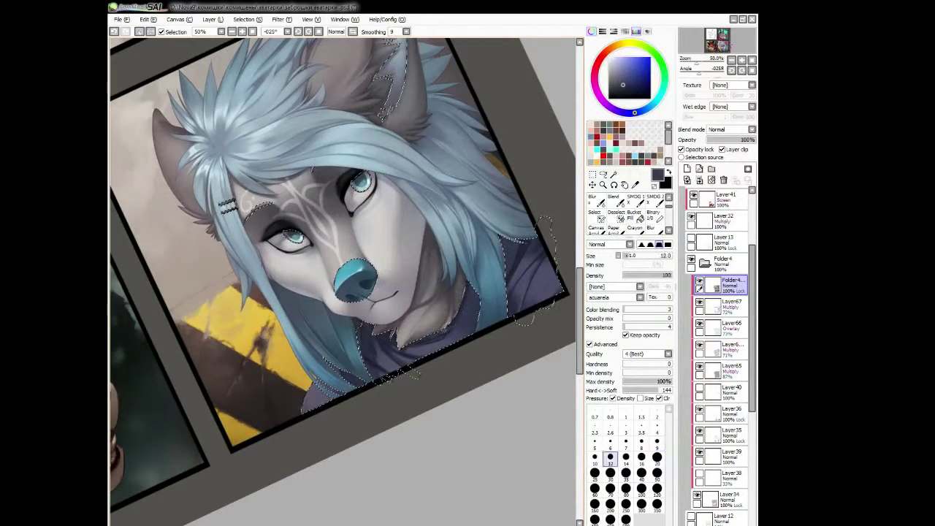
{"action": "key", "text": "bracketright"}
{"action": "key", "text": "bracketright"}
{"action": "key", "text": "bracketright"}
{"action": "key", "text": "h"}
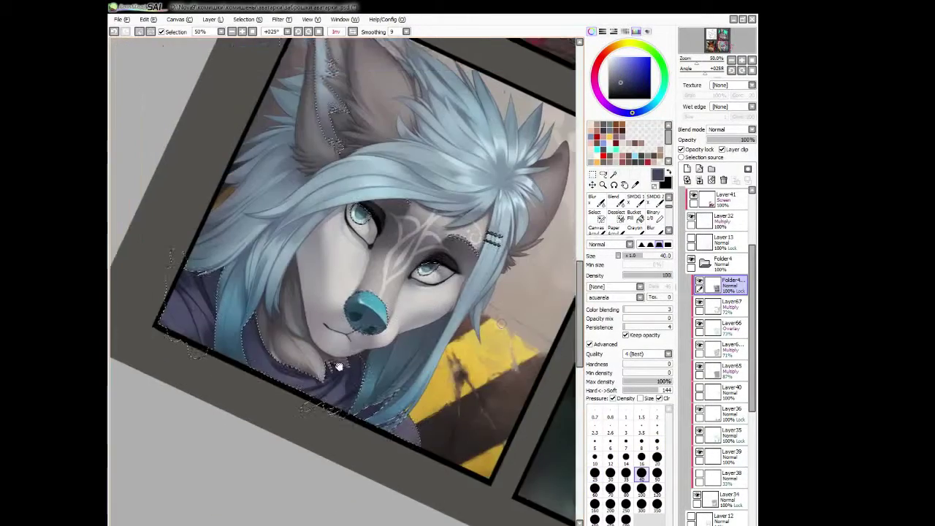
Add lighter slate blue strokes along the sweater folds at brush size 16.
{"action": "key", "text": "h"}
{"action": "key", "text": "bracketleft"}
{"action": "key", "text": "bracketleft"}
{"action": "key", "text": "bracketleft"}
{"action": "key", "text": "bracketleft"}
{"action": "key", "text": "bracketleft"}
{"action": "key", "text": "bracketleft"}
{"action": "key", "text": "bracketleft"}
{"action": "key", "text": "bracketleft"}
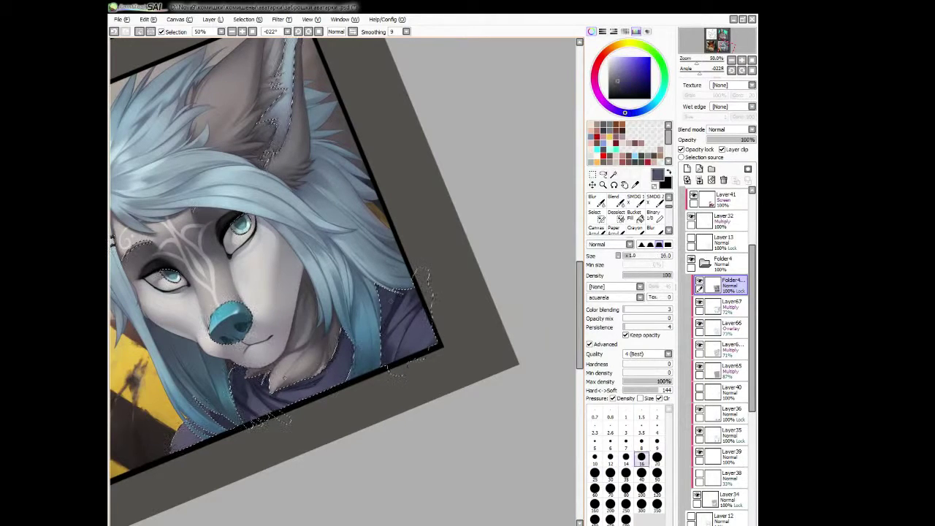
Deepen the sweater's lower shadows with dark navy at brush size 40.
{"action": "key", "text": "h"}
{"action": "key", "text": "bracketright"}
{"action": "key", "text": "bracketright"}
{"action": "key", "text": "bracketright"}
{"action": "key", "text": "bracketright"}
{"action": "key", "text": "bracketright"}
{"action": "key", "text": "h"}
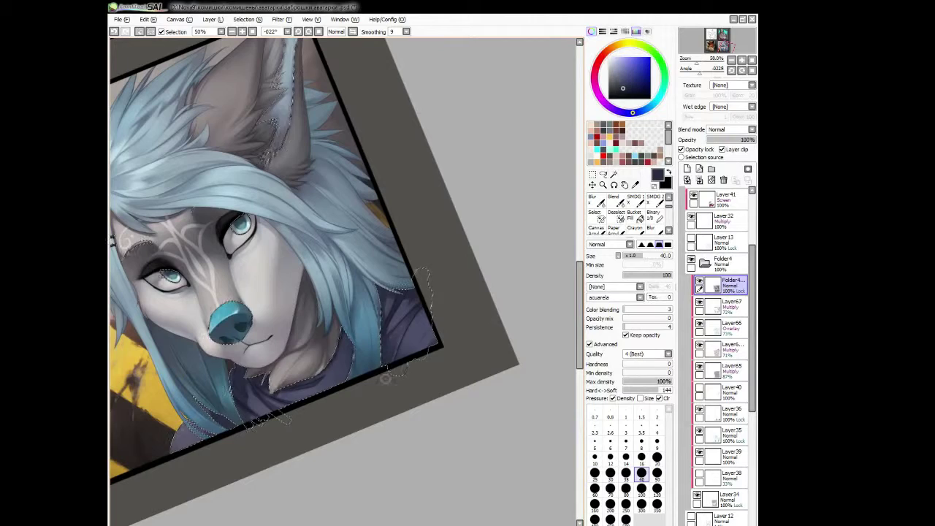
Deepen the sweater's folds near the lower panel edge with dark navy at brush size 50 and dark slate at size 25.
{"action": "key", "text": "h"}
{"action": "key", "text": "h"}
{"action": "key", "text": "bracketleft"}
{"action": "scroll", "coordinate": [405, 325], "scroll_direction": "down", "scroll_amount": 1}
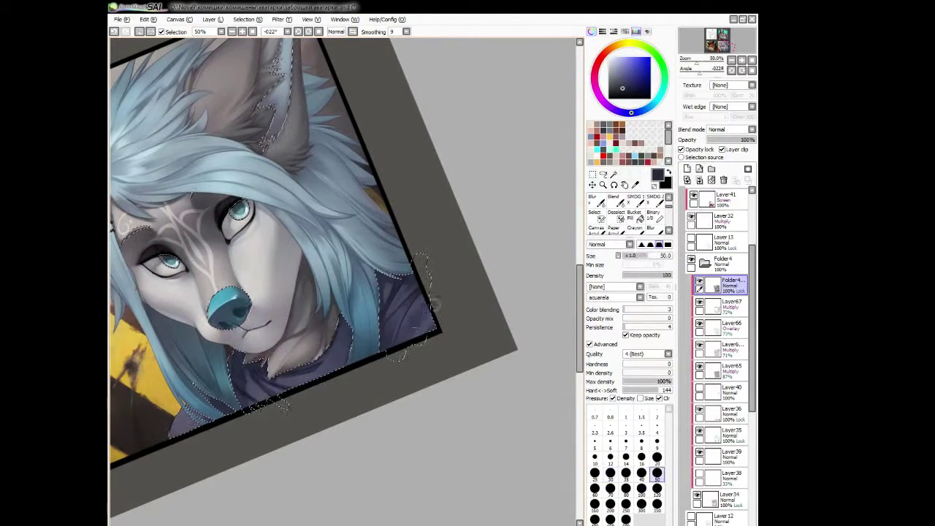
{"action": "key", "text": "h"}
{"action": "key", "text": "bracketleft"}
{"action": "key", "text": "bracketleft"}
{"action": "key", "text": "bracketleft"}
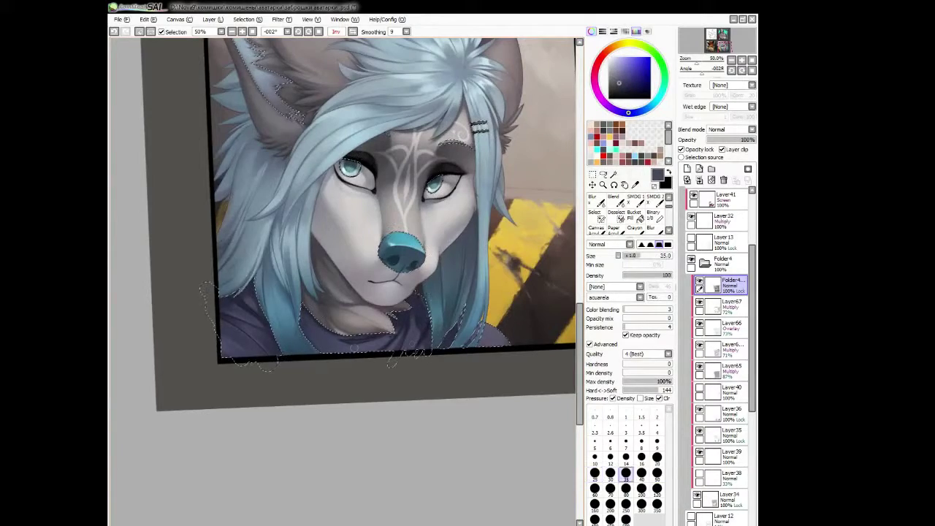
Blend the sweater shading with a larger brush and begin the inner ear fur with grey at size 20.
{"action": "key", "text": "h"}
{"action": "key", "text": "bracketright"}
{"action": "key", "text": "bracketright"}
{"action": "key", "text": "bracketright"}
{"action": "key", "text": "bracketright"}
{"action": "key", "text": "bracketright"}
{"action": "scroll", "coordinate": [447, 326], "scroll_direction": "down", "scroll_amount": 2}
{"action": "left_click_drag", "start_coordinate": [482, 281], "coordinate": [502, 306]}
{"action": "scroll", "coordinate": [343, 292], "scroll_direction": "up", "scroll_amount": 3}
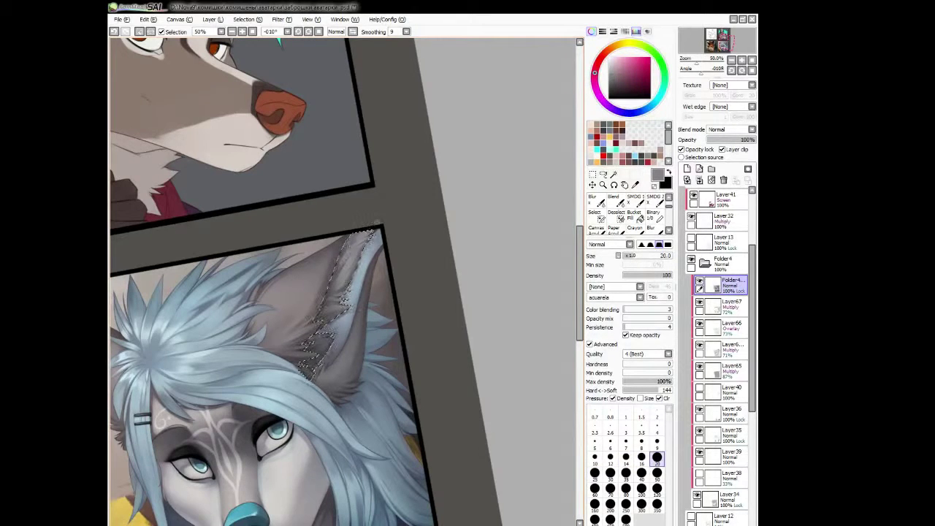
Darken the gaps between the large ear's inner fur tufts with dark grey at brush size 16.
{"action": "key", "text": "h"}
{"action": "key", "text": "h"}
{"action": "key", "text": "bracketleft"}
{"action": "key", "text": "bracketleft"}
{"action": "key", "text": "bracketleft"}
{"action": "key", "text": "bracketleft"}
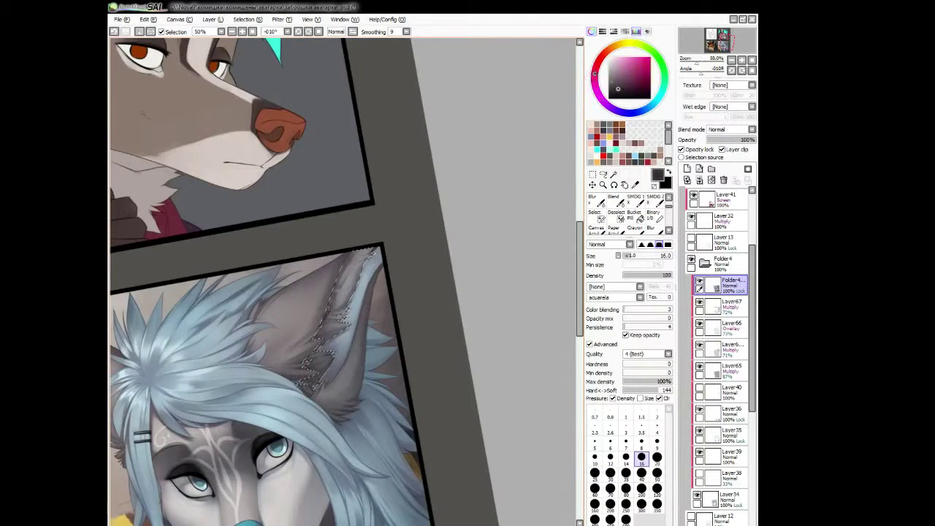
{"action": "key", "text": "h"}
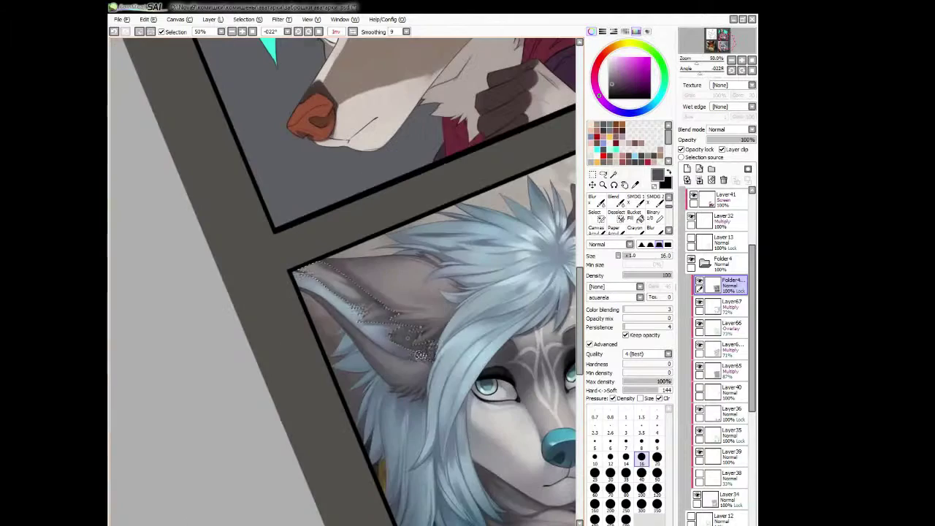
Paint grey hair strokes along the large ear's inner fur tufts at brush size 14.
{"action": "key", "text": "bracketleft"}
{"action": "key", "text": "bracketleft"}
{"action": "key", "text": "bracketleft"}
{"action": "left_click_drag", "start_coordinate": [428, 376], "coordinate": [471, 292]}
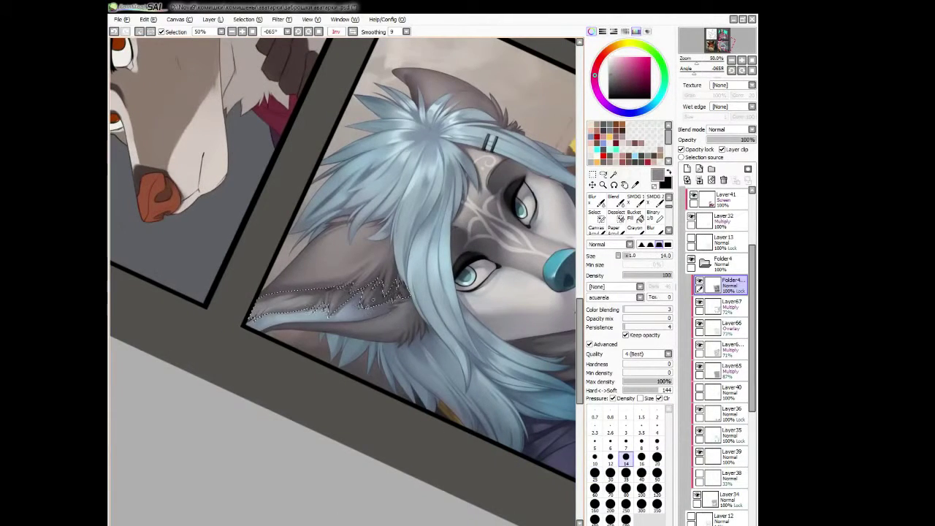
{"action": "left_click_drag", "start_coordinate": [453, 278], "coordinate": [398, 431]}
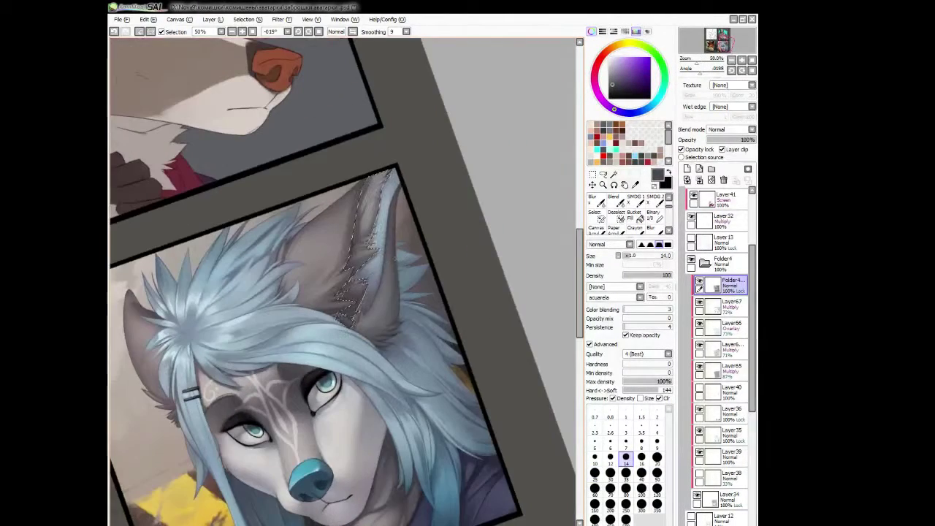
Refine the large ear's inner tufts with dark and mid grey strokes, finishing at brush size 16.
{"action": "key", "text": "bracketright"}
{"action": "key", "text": "bracketright"}
{"action": "key", "text": "bracketleft"}
{"action": "key", "text": "bracketleft"}
{"action": "key", "text": "bracketleft"}
{"action": "mouse_move", "coordinate": [369, 217]}
{"action": "left_mouse_down"}
{"action": "mouse_move", "coordinate": [423, 299]}
{"action": "mouse_move", "coordinate": [333, 377]}
{"action": "mouse_move", "coordinate": [358, 355]}
{"action": "left_mouse_up"}
{"action": "key", "text": "bracketright"}
{"action": "key", "text": "bracketright"}
{"action": "key", "text": "bracketright"}
{"action": "key", "text": "bracketright"}
{"action": "key", "text": "bracketright"}
{"action": "left_click_drag", "start_coordinate": [396, 258], "coordinate": [438, 307]}
{"action": "key", "text": "bracketleft"}
{"action": "key", "text": "bracketleft"}
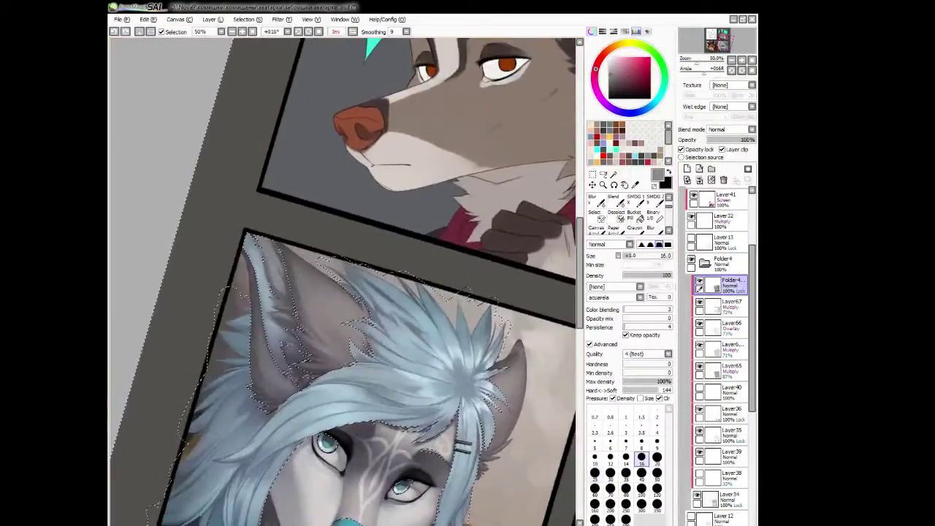
Shade the large ear's outer fur and rim with mid grey at brush size 25.
{"action": "key", "text": "h"}
{"action": "key", "text": "bracketright"}
{"action": "key", "text": "bracketright"}
{"action": "key", "text": "h"}
{"action": "key", "text": "bracketleft"}
{"action": "key", "text": "bracketleft"}
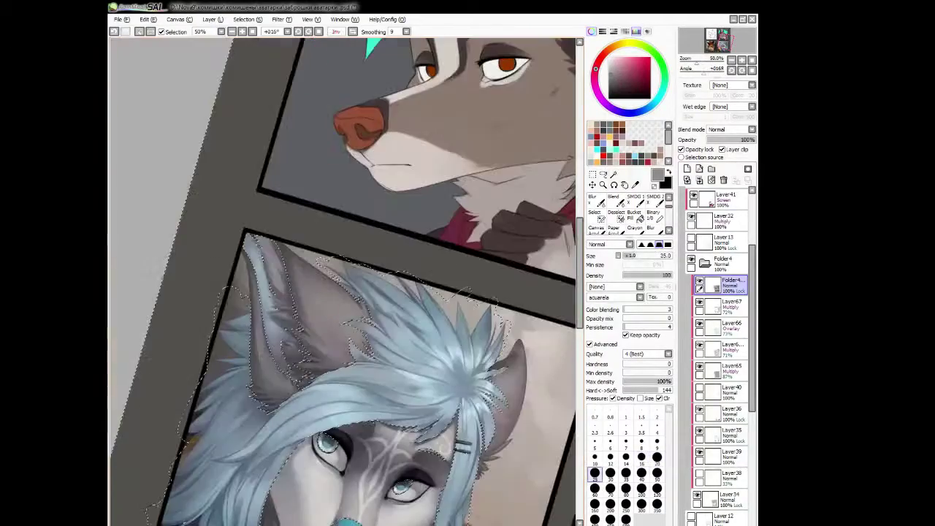
{"action": "key", "text": "h"}
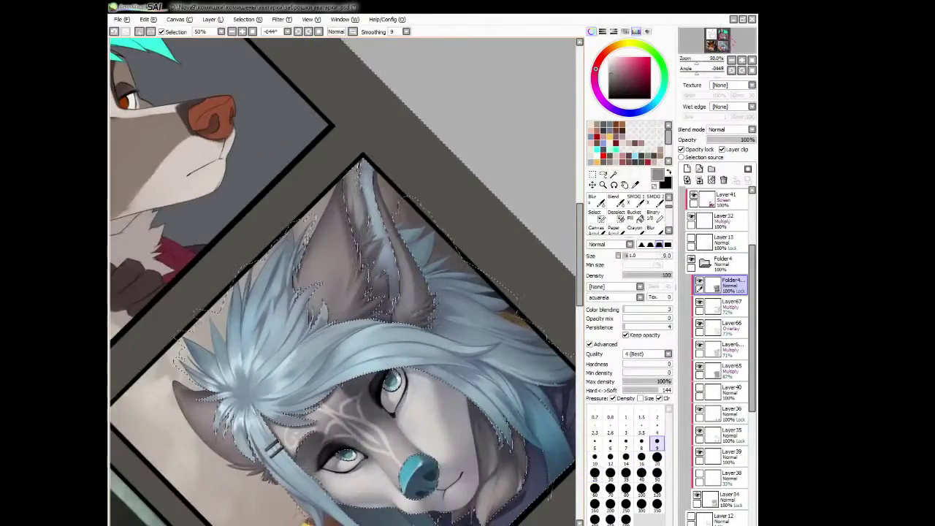
Detail the large ear's fur edges with grey at brush size 9, and blend its surface at size 50.
{"action": "key", "text": "End"}
{"action": "key", "text": "h"}
{"action": "key", "text": "bracketright"}
{"action": "key", "text": "bracketright"}
{"action": "key", "text": "bracketright"}
{"action": "key", "text": "bracketright"}
{"action": "key", "text": "bracketright"}
{"action": "key", "text": "bracketright"}
{"action": "key", "text": "bracketright"}
{"action": "key", "text": "h"}
{"action": "key", "text": "Home"}
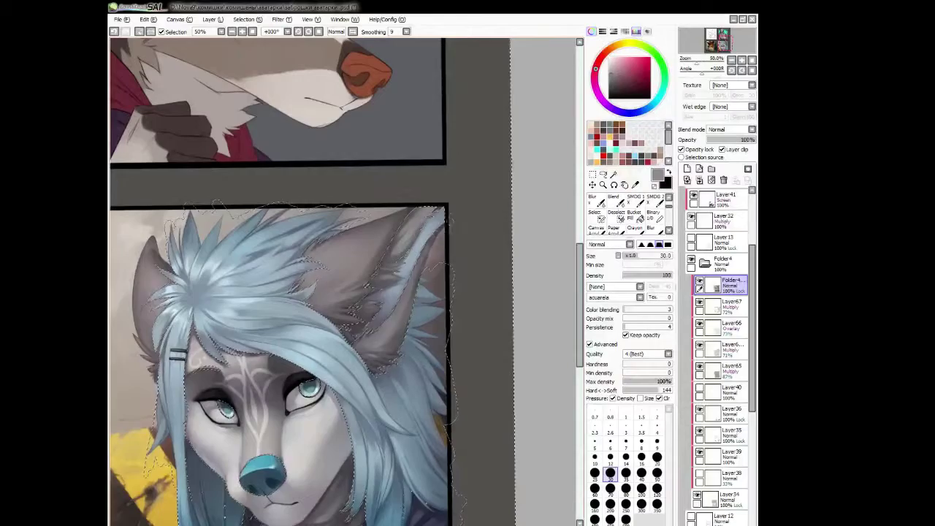
Blend blue-grey and dark grey tones over the large ear's fur at brush size 50.
{"action": "key", "text": "h"}
{"action": "key", "text": "bracketleft"}
{"action": "key", "text": "bracketleft"}
{"action": "key", "text": "bracketleft"}
{"action": "key", "text": "h"}
{"action": "key", "text": "End"}
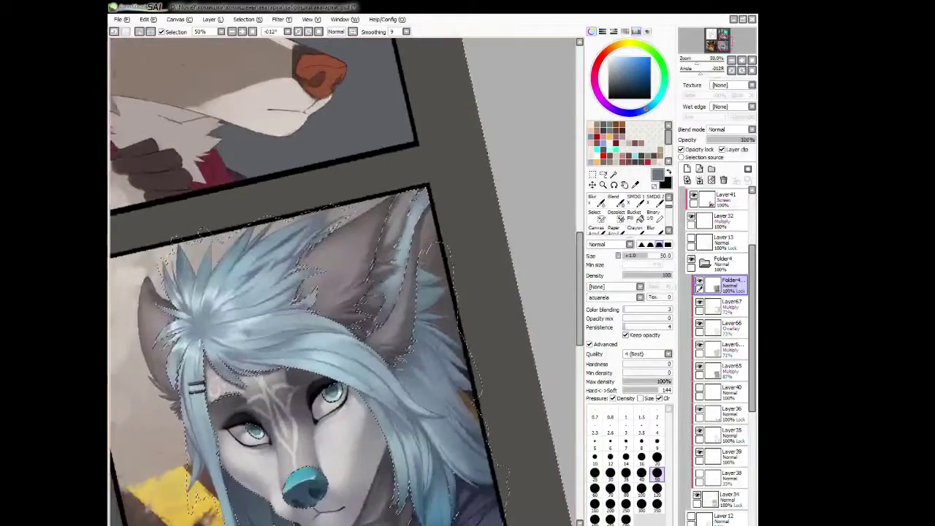
{"action": "key", "text": "h"}
{"action": "key", "text": "h"}
{"action": "key", "text": "bracketright"}
{"action": "key", "text": "bracketright"}
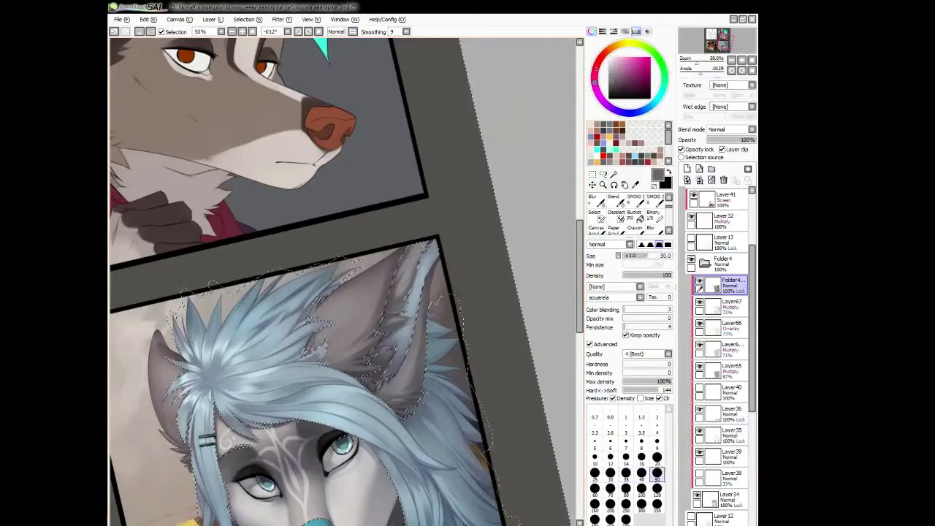
Paint fine mid grey fur strokes at the base of the large ear at brush size 12.
{"action": "key", "text": "h"}
{"action": "key", "text": "h"}
{"action": "key", "text": "End"}
{"action": "key", "text": "bracketleft"}
{"action": "key", "text": "h"}
{"action": "key", "text": "h"}
{"action": "key", "text": "End"}
{"action": "key", "text": "bracketleft"}
{"action": "key", "text": "bracketleft"}
{"action": "key", "text": "h"}
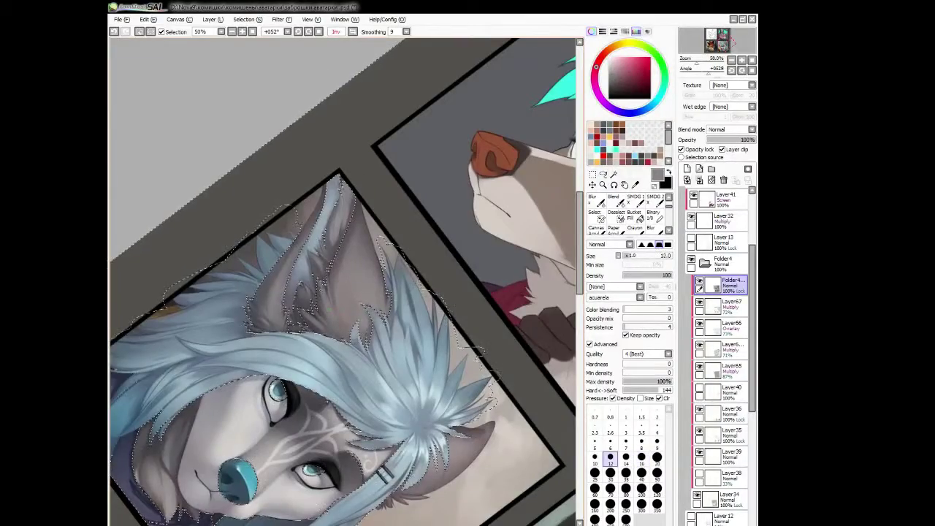
Strengthen the large ear's shadows with dark grey at brush sizes 25 and 50.
{"action": "key", "text": "h"}
{"action": "key", "text": "bracketright"}
{"action": "key", "text": "bracketright"}
{"action": "key", "text": "bracketright"}
{"action": "key", "text": "bracketright"}
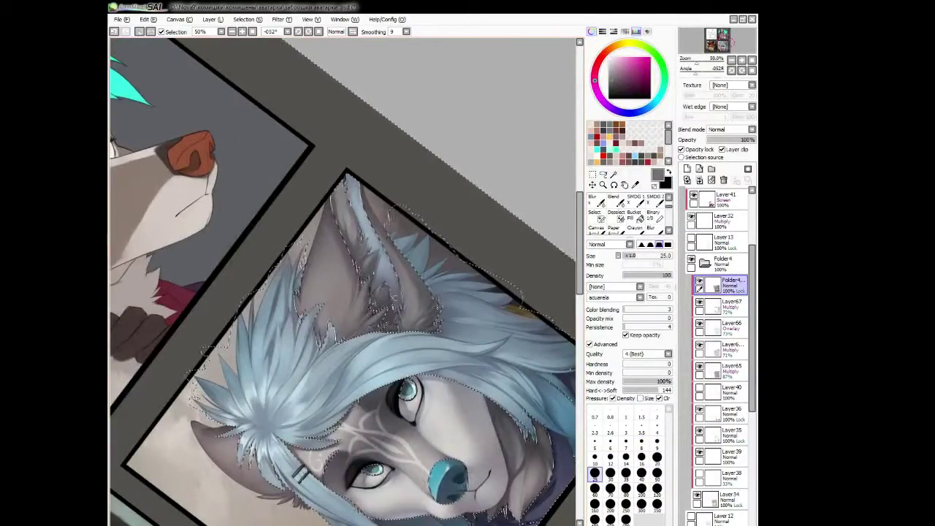
{"action": "key", "text": "h"}
{"action": "key", "text": "Delete"}
{"action": "key", "text": "Delete"}
{"action": "key", "text": "Delete"}
{"action": "key", "text": "Delete"}
{"action": "key", "text": "bracketright"}
{"action": "key", "text": "bracketright"}
{"action": "key", "text": "bracketright"}
{"action": "key", "text": "h"}
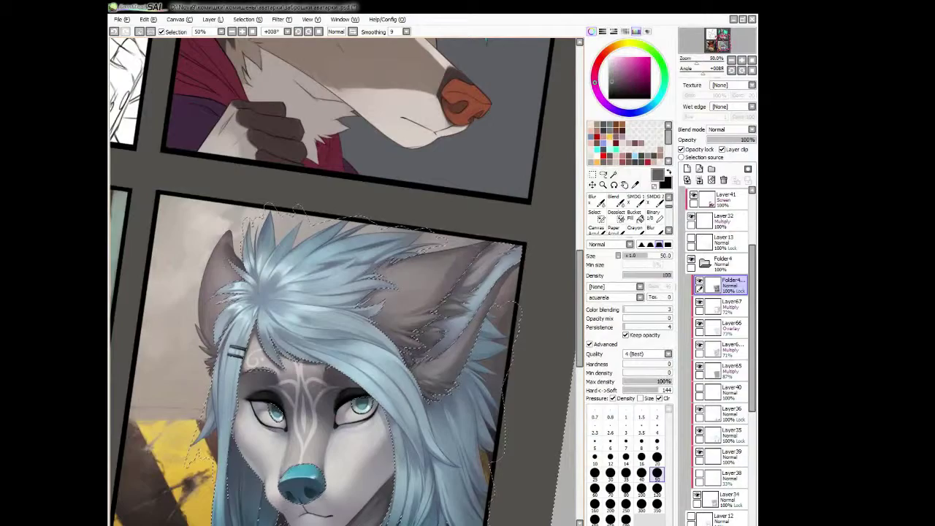
Tint the ear fur with blue-grey at brush size 50 and lighten it with light grey at size 35.
{"action": "key", "text": "h"}
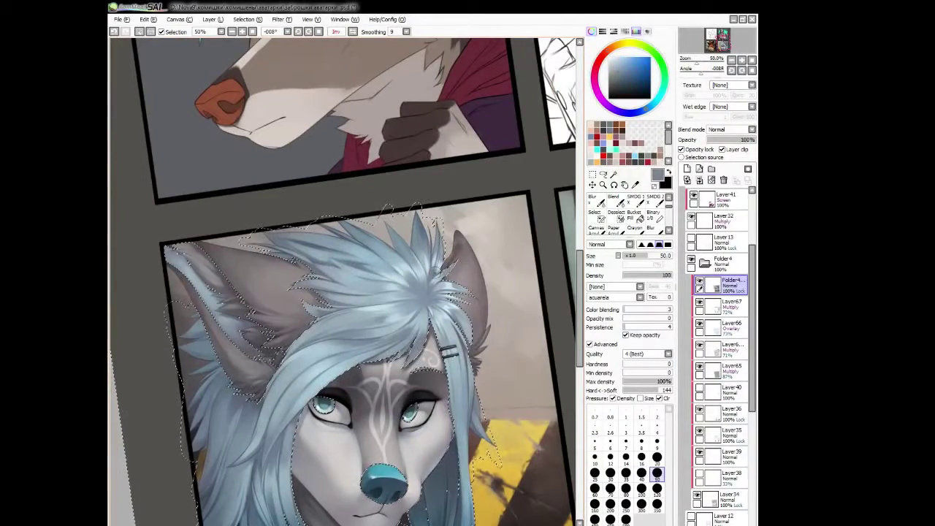
{"action": "key", "text": "bracketright"}
{"action": "key", "text": "bracketleft"}
{"action": "key", "text": "bracketleft"}
{"action": "key", "text": "bracketleft"}
{"action": "key", "text": "bracketleft"}
{"action": "key", "text": "bracketleft"}
{"action": "key", "text": "bracketleft"}
{"action": "key", "text": "bracketright"}
{"action": "key", "text": "bracketright"}
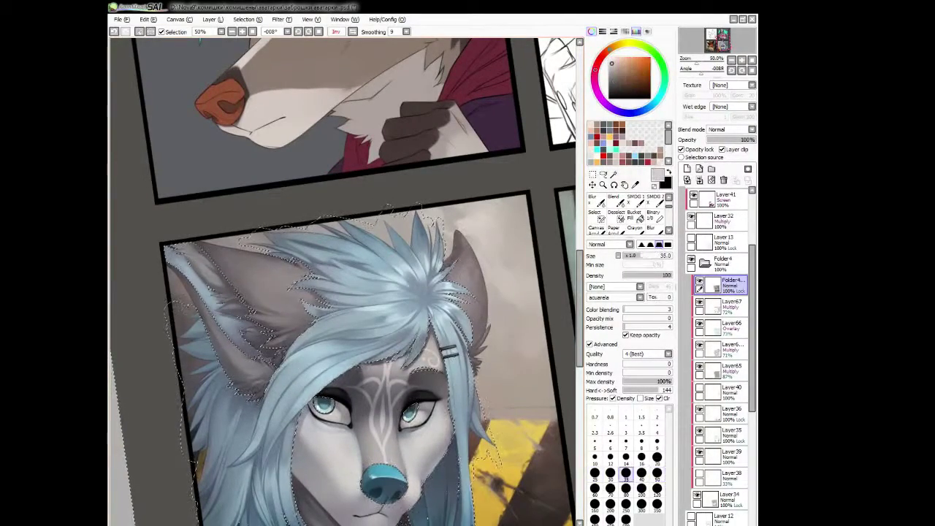
Blend mid grey into the fur at brush size 60 and add light grey strokes at size 12.
{"action": "key", "text": "h"}
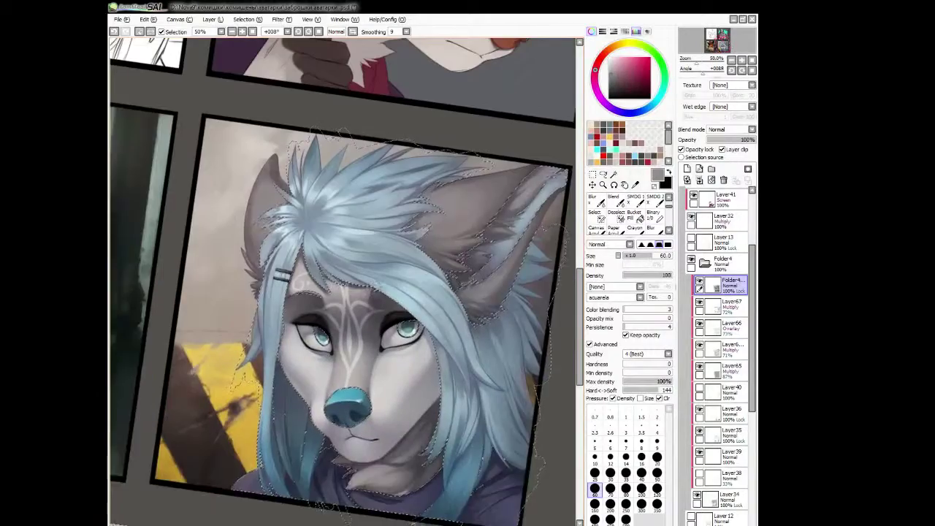
{"action": "scroll", "coordinate": [342, 281], "scroll_direction": "up", "scroll_amount": 2}
{"action": "key", "text": "bracketleft"}
{"action": "key", "text": "bracketleft"}
{"action": "key", "text": "bracketleft"}
{"action": "key", "text": "bracketleft"}
{"action": "key", "text": "bracketleft"}
{"action": "key", "text": "bracketleft"}
{"action": "key", "text": "bracketleft"}
{"action": "scroll", "coordinate": [369, 273], "scroll_direction": "up", "scroll_amount": 2}
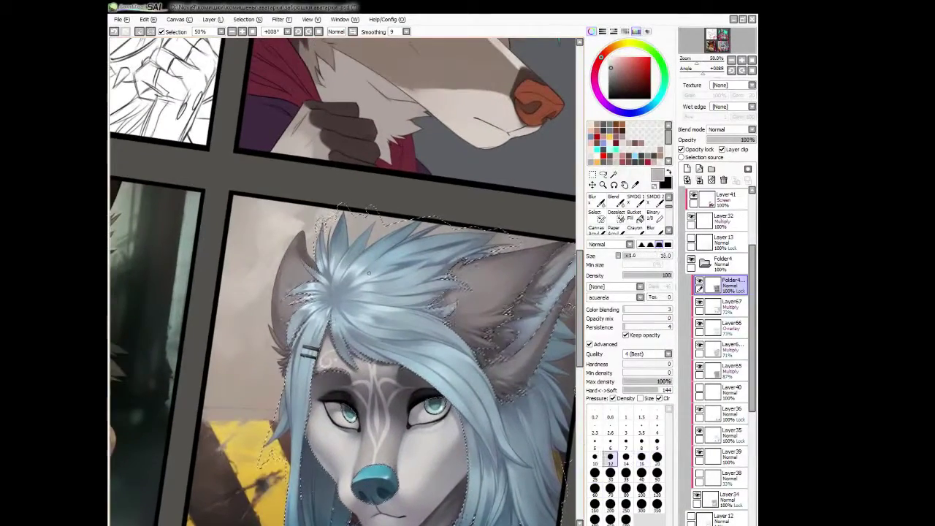
Add light grey highlight strokes to the large ear's fur at brush size 16.
{"action": "key", "text": "bracketleft"}
{"action": "key", "text": "bracketleft"}
{"action": "key", "text": "bracketleft"}
{"action": "key", "text": "bracketleft"}
{"action": "key", "text": "bracketleft"}
{"action": "key", "text": "bracketleft"}
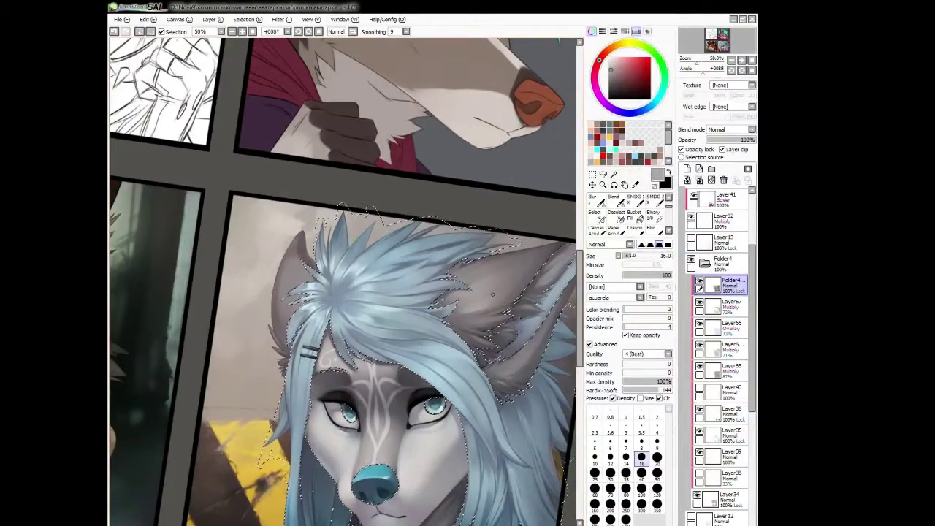
{"action": "key", "text": "h"}
{"action": "key", "text": "bracketleft"}
{"action": "key", "text": "bracketleft"}
{"action": "key", "text": "bracketleft"}
{"action": "key", "text": "bracketleft"}
{"action": "key", "text": "bracketleft"}
{"action": "key", "text": "bracketleft"}
{"action": "key", "text": "bracketleft"}
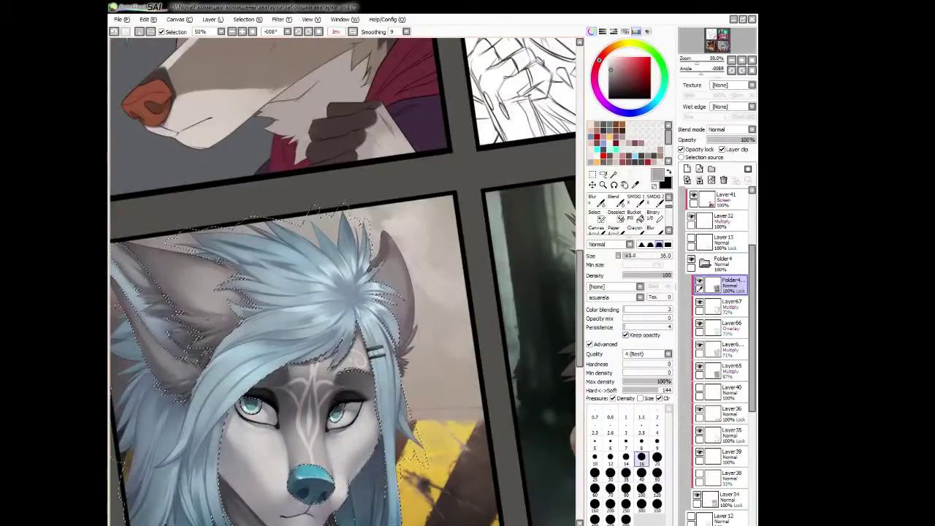
Soften the small ear's shading with light grey at brush sizes 60 and 50, and pick dark grey at size 40.
{"action": "key", "text": "h"}
{"action": "key", "text": "h"}
{"action": "key", "text": "bracketright"}
{"action": "key", "text": "bracketright"}
{"action": "key", "text": "bracketright"}
{"action": "key", "text": "bracketright"}
{"action": "key", "text": "bracketright"}
{"action": "key", "text": "bracketright"}
{"action": "key", "text": "bracketright"}
{"action": "key", "text": "bracketright"}
{"action": "key", "text": "bracketright"}
{"action": "key", "text": "bracketright"}
{"action": "key", "text": "bracketright"}
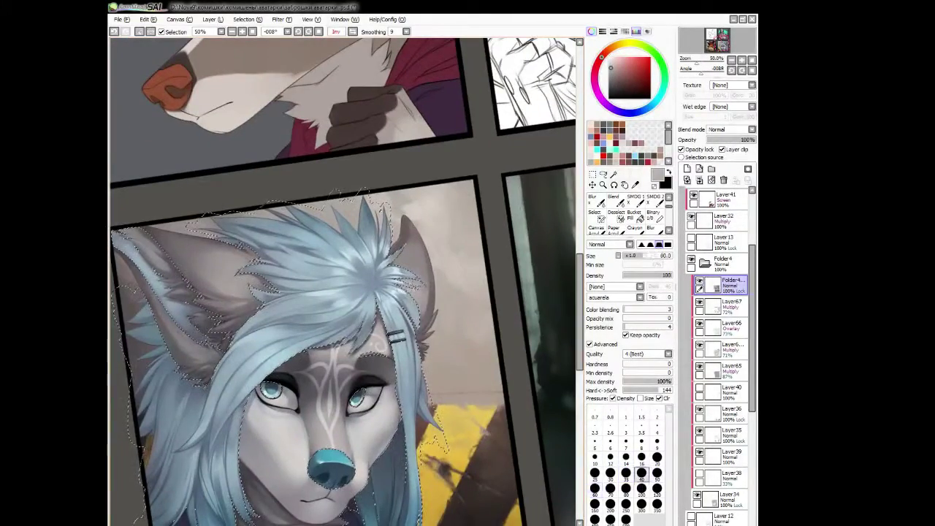
{"action": "key", "text": "h"}
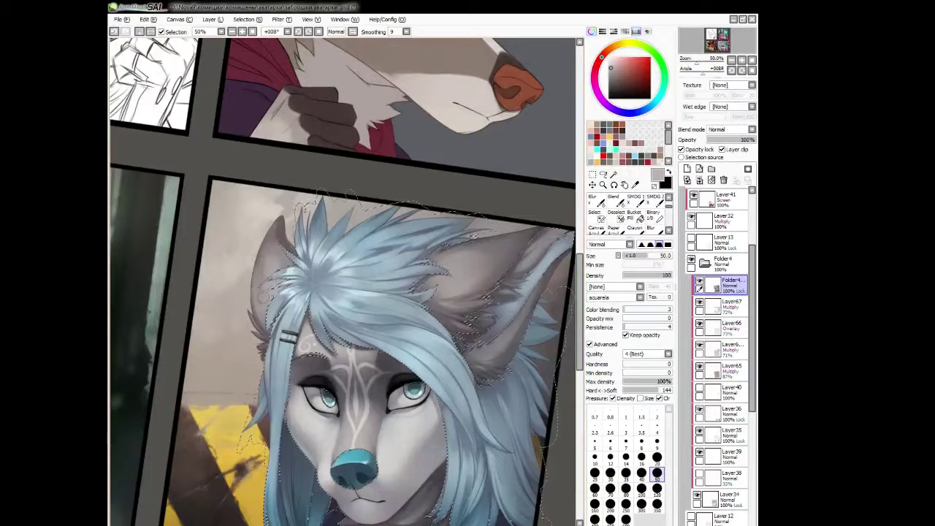
{"action": "key", "text": "bracketleft"}
{"action": "key", "text": "bracketleft"}
Shade the forehead markings with blue-grey on a new clipped Multiply layer, soften with the Blur brush at size 120, and deselect.
{"action": "key", "text": "ctrl+shift+n"}
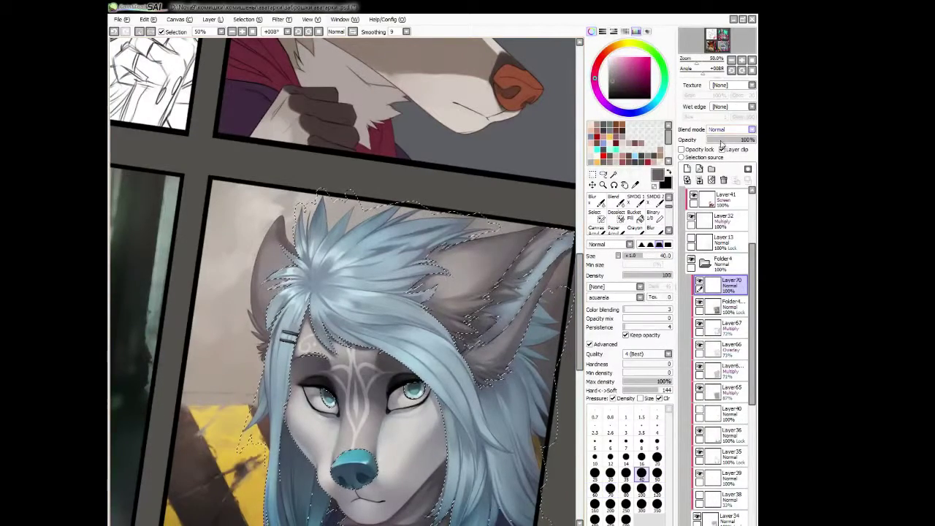
{"action": "left_click", "coordinate": [354, 363], "text": "alt"}
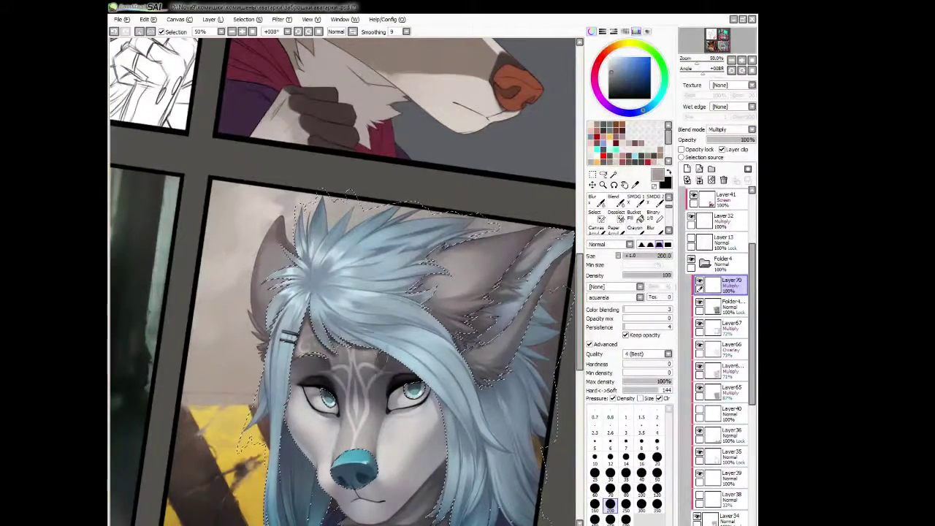
{"action": "key", "text": "b"}
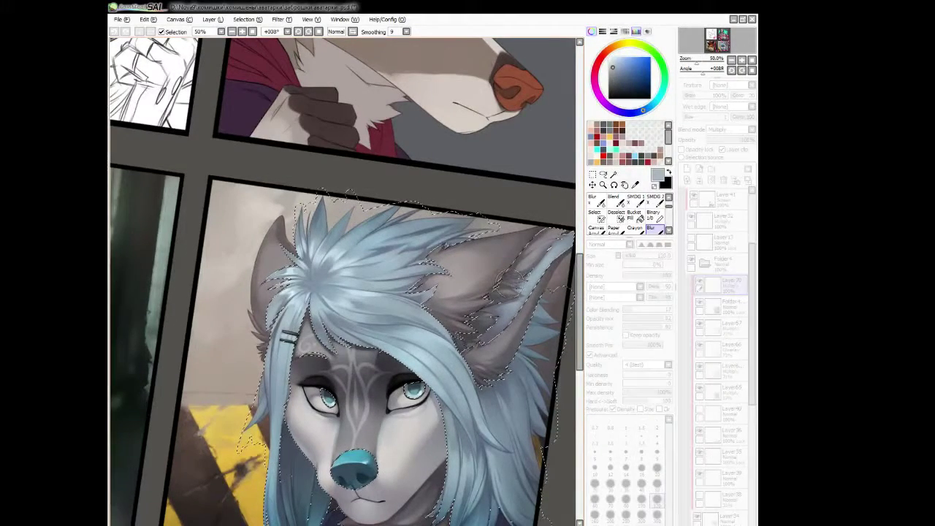
{"action": "key", "text": "ctrl+d"}
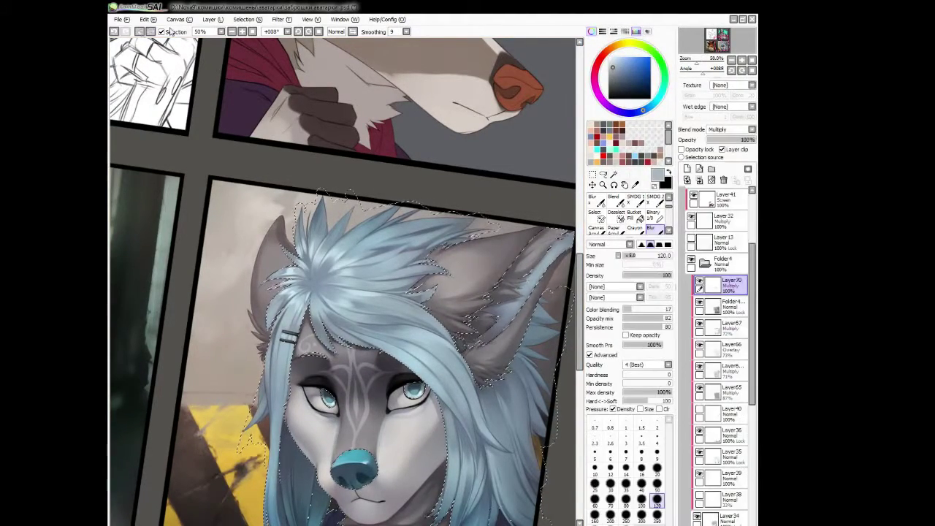
Merge the forehead marking shading into the fur layer and set the textured brush to light grey at size 12.
{"action": "key", "text": "n"}
{"action": "scroll", "coordinate": [343, 292], "scroll_direction": "down", "scroll_amount": 3}
{"action": "key", "text": "bracketleft"}
{"action": "key", "text": "bracketleft"}
{"action": "key", "text": "bracketleft"}
{"action": "key", "text": "bracketleft"}
{"action": "key", "text": "bracketleft"}
{"action": "key", "text": "bracketleft"}
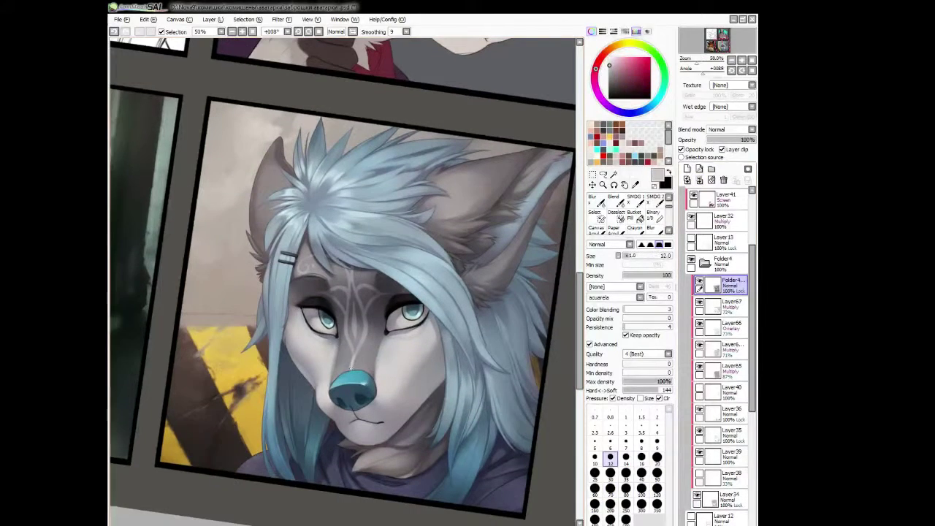
Select the fur area and shade the muzzle and nose bridge with mid grey at brush size 20.
{"action": "key", "text": "bracketleft"}
{"action": "key", "text": "h"}
{"action": "key", "text": "bracketright"}
{"action": "key", "text": "bracketright"}
{"action": "key", "text": "bracketright"}
{"action": "key", "text": "bracketright"}
{"action": "key", "text": "h"}
{"action": "key", "text": "x"}
{"action": "key", "text": "bracketright"}
{"action": "key", "text": "bracketright"}
{"action": "key", "text": "bracketright"}
{"action": "scroll", "coordinate": [368, 301], "scroll_direction": "down", "scroll_amount": 1}
{"action": "key", "text": "bracketleft"}
{"action": "key", "text": "bracketleft"}
{"action": "key", "text": "bracketleft"}
{"action": "key", "text": "x"}
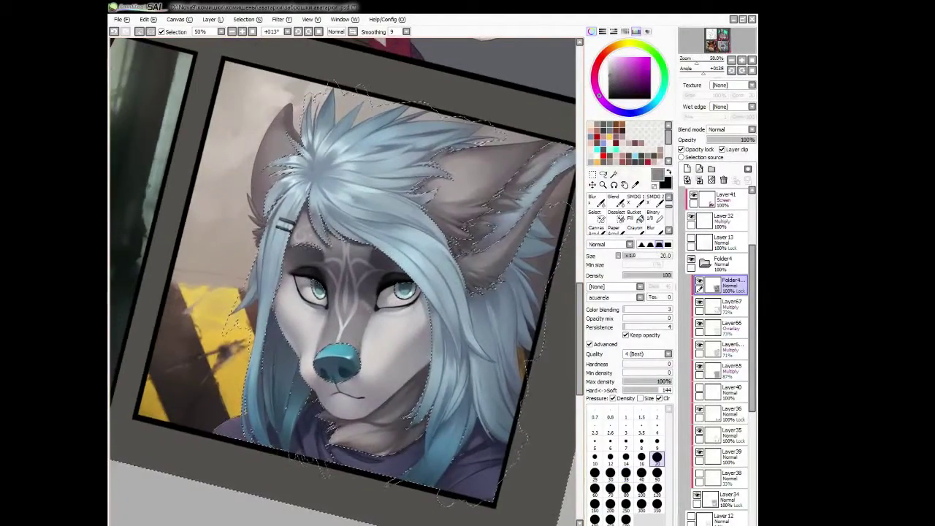
Refine the shading along the nose bridge with mid grey at brush size 16.
{"action": "key", "text": "h"}
{"action": "key", "text": "bracketleft"}
{"action": "key", "text": "bracketleft"}
{"action": "key", "text": "bracketleft"}
{"action": "key", "text": "bracketleft"}
{"action": "key", "text": "bracketleft"}
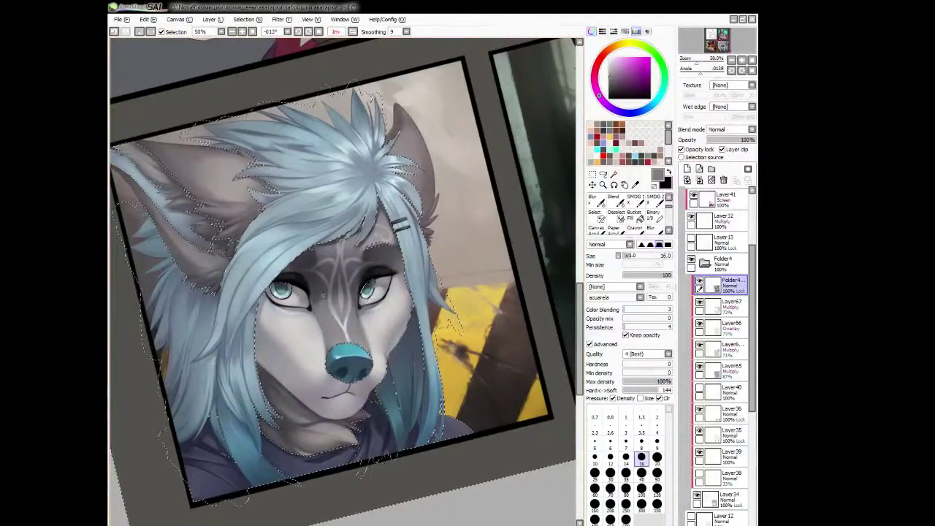
Add light blue-grey strokes to the markings above the nose at brush sizes 8 and 12.
{"action": "left_click", "coordinate": [199, 204], "text": "alt"}
{"action": "key", "text": "h"}
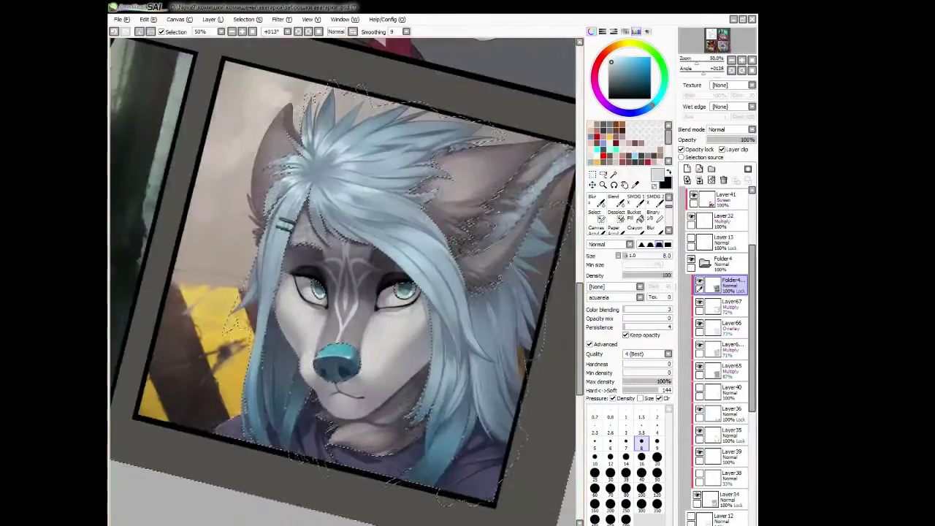
{"action": "key", "text": "bracketright"}
{"action": "key", "text": "bracketright"}
{"action": "key", "text": "bracketright"}
{"action": "key", "text": "bracketright"}
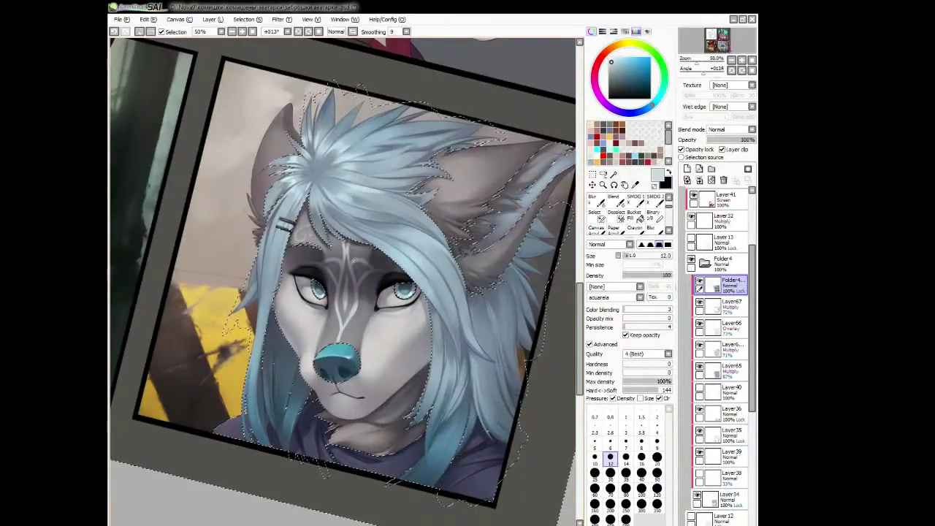
Blend mid grey around the nose bridge markings at brush size 9.
{"action": "key", "text": "h"}
{"action": "key", "text": "x"}
{"action": "key", "text": "bracketright"}
{"action": "key", "text": "bracketleft"}
{"action": "key", "text": "x"}
{"action": "key", "text": "bracketleft"}
{"action": "key", "text": "bracketleft"}
{"action": "key", "text": "h"}
{"action": "key", "text": "x"}
{"action": "key", "text": "bracketleft"}
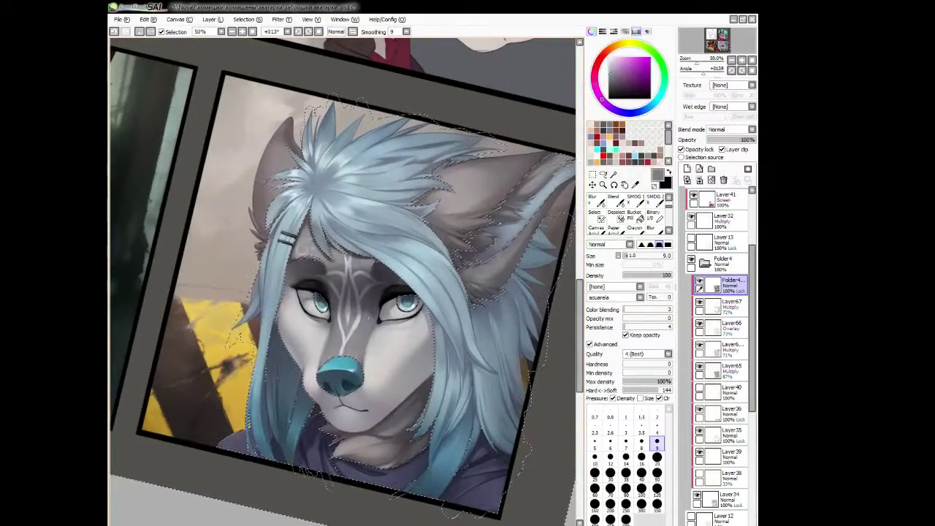
Darken the fur around the nose bridge with dark grey at brush size 14.
{"action": "key", "text": "h"}
{"action": "key", "text": "x"}
{"action": "key", "text": "bracketright"}
{"action": "key", "text": "bracketright"}
{"action": "key", "text": "h"}
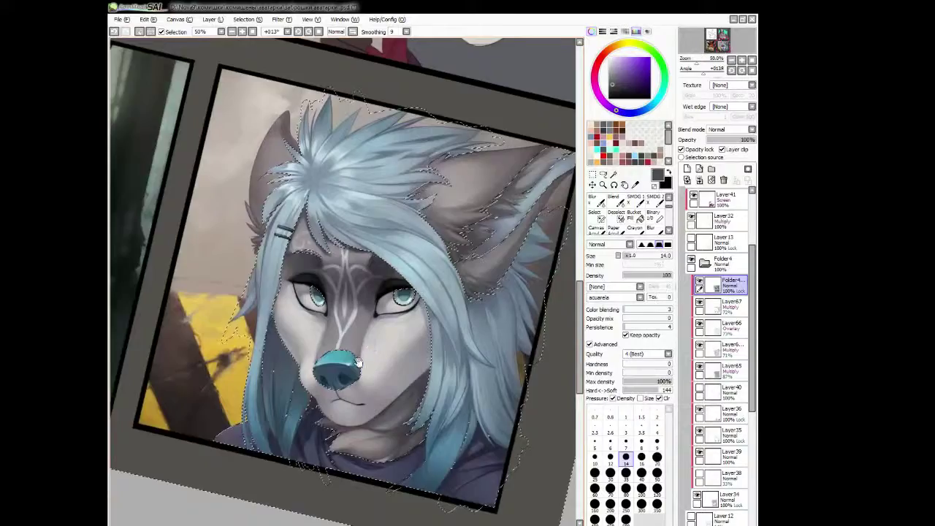
Lighten the muzzle beside the nose with light grey at brush size 40.
{"action": "key", "text": "x"}
{"action": "key", "text": "bracketright"}
{"action": "key", "text": "bracketright"}
{"action": "key", "text": "bracketleft"}
{"action": "key", "text": "x"}
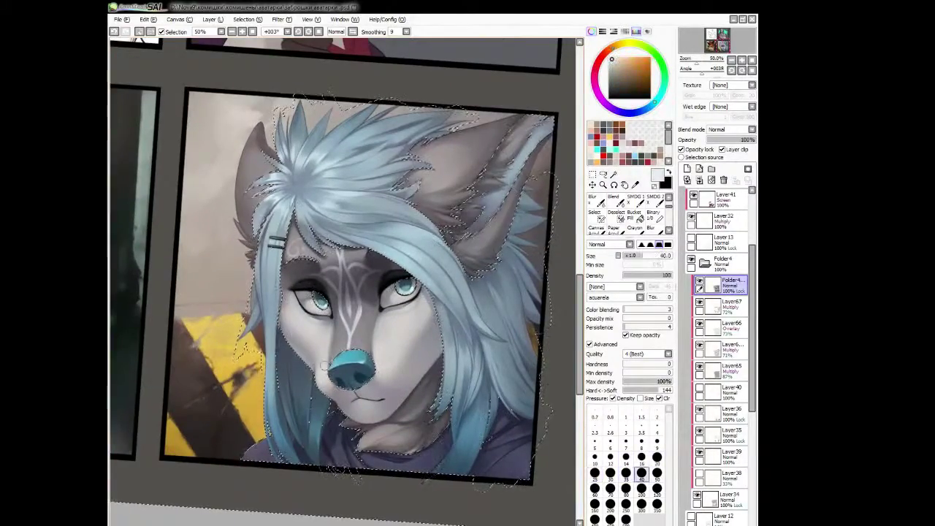
Refine the muzzle fur with blue-grey strokes at brush size 10.
{"action": "key", "text": "h"}
{"action": "key", "text": "bracketleft"}
{"action": "key", "text": "bracketleft"}
{"action": "key", "text": "x"}
{"action": "key", "text": "bracketleft"}
{"action": "key", "text": "h"}
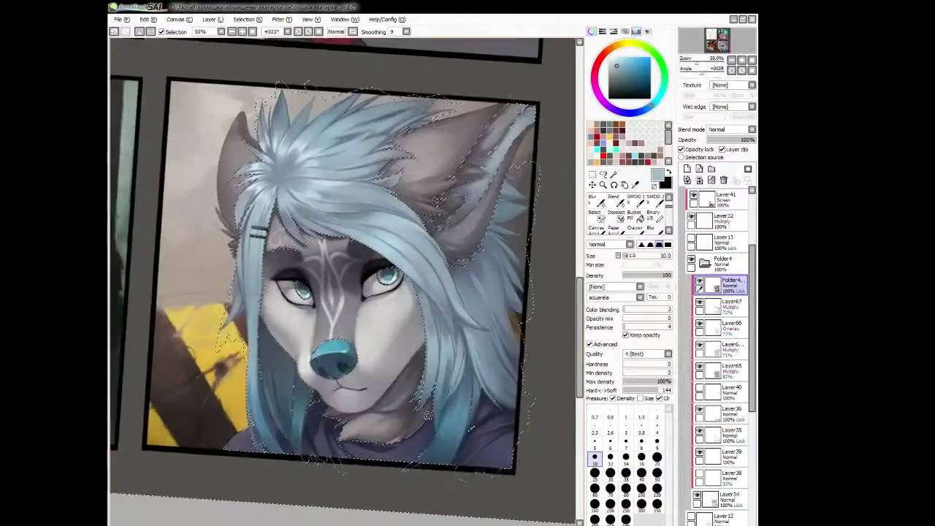
{"action": "key", "text": "bracketleft"}
{"action": "key", "text": "bracketright"}
{"action": "key", "text": "bracketright"}
{"action": "key", "text": "h"}
{"action": "key", "text": "bracketleft"}
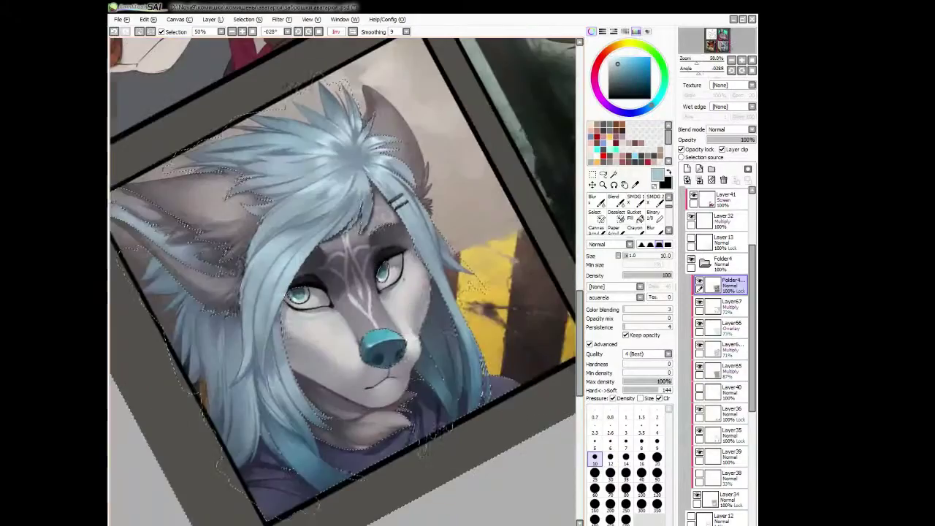
Add light grey highlights to the muzzle fur at brush size 16.
{"action": "key", "text": "x"}
{"action": "key", "text": "bracketright"}
{"action": "key", "text": "bracketright"}
{"action": "key", "text": "bracketright"}
{"action": "key", "text": "h"}
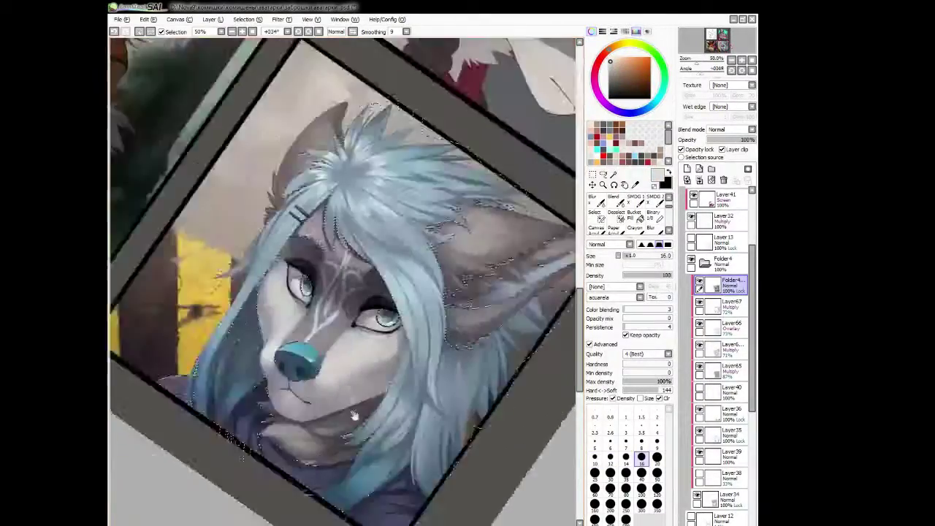
Shade the lower face with mid grey at brush size 25 and dark blue-grey at size 30.
{"action": "key", "text": "Delete"}
{"action": "key", "text": "x"}
{"action": "key", "text": "x"}
{"action": "key", "text": "x"}
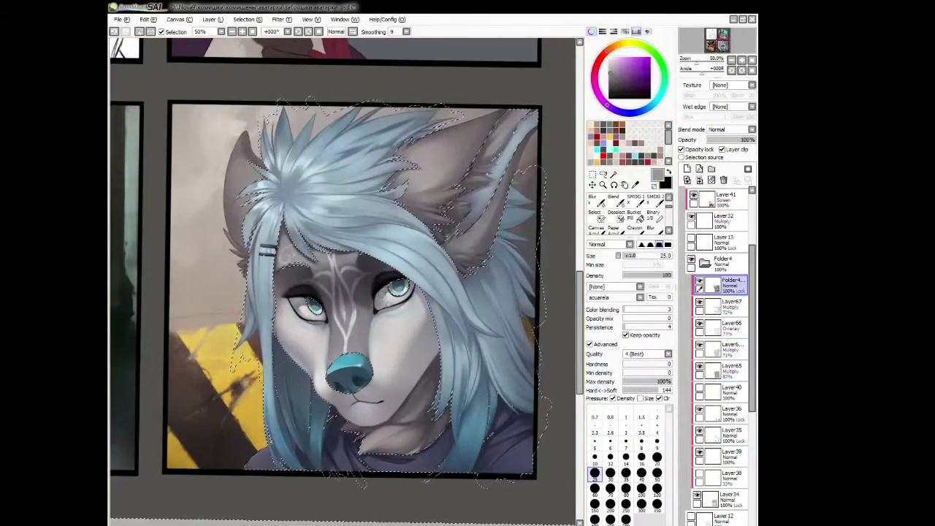
{"action": "key", "text": "h"}
{"action": "key", "text": "bracketleft"}
{"action": "key", "text": "bracketleft"}
{"action": "key", "text": "x"}
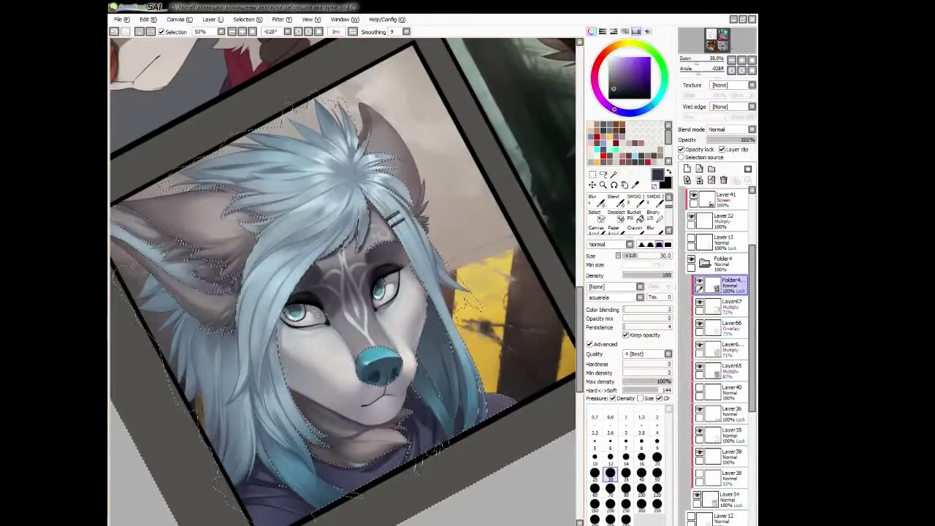
Deepen the shadow under the jaw with dark grey at brush size 16.
{"action": "key", "text": "bracketright"}
{"action": "key", "text": "bracketright"}
{"action": "key", "text": "x"}
{"action": "key", "text": "bracketleft"}
{"action": "key", "text": "bracketleft"}
{"action": "key", "text": "Delete"}
{"action": "key", "text": "End"}
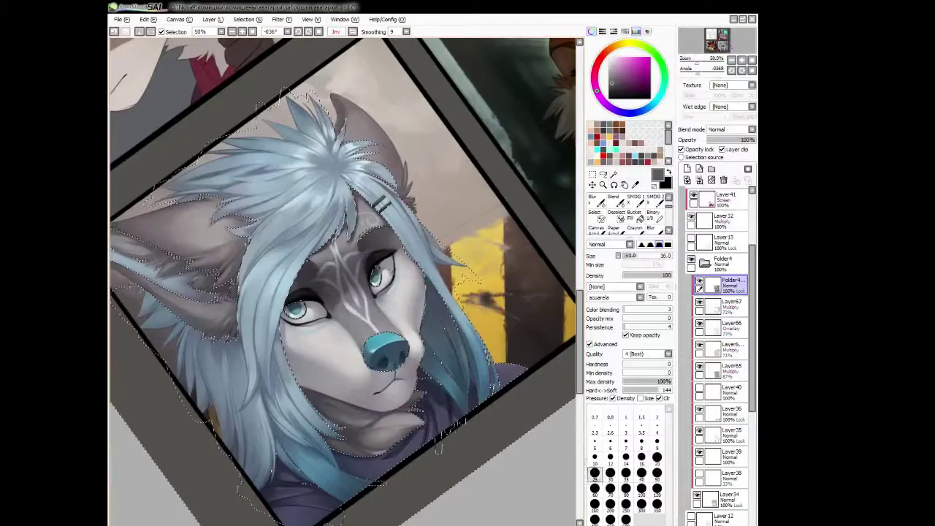
Lighten the large cheek with light grey at brush size 40.
{"action": "key", "text": "End"}
{"action": "key", "text": "bracketright"}
{"action": "key", "text": "End"}
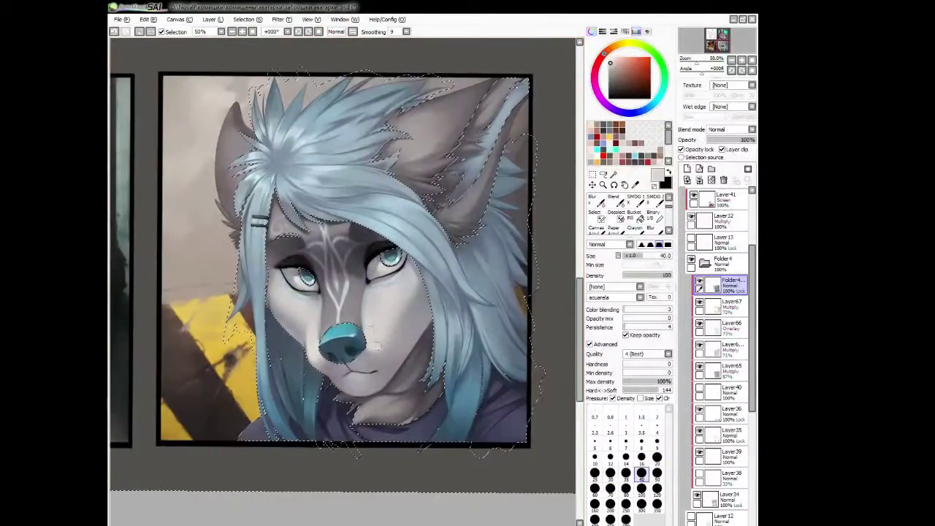
Soften the cheek and muzzle shading with mid grey at brush sizes 40 and 50.
{"action": "key", "text": "x"}
{"action": "key", "text": "bracketleft"}
{"action": "key", "text": "Home"}
{"action": "key", "text": "Delete"}
{"action": "key", "text": "x"}
{"action": "key", "text": "bracketleft"}
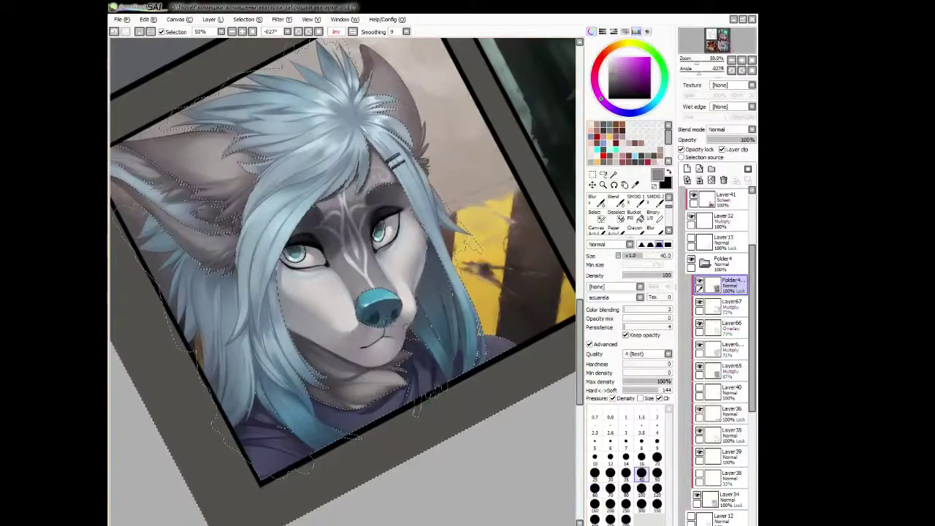
{"action": "key", "text": "Home"}
{"action": "key", "text": "bracketright"}
{"action": "key", "text": "Home"}
{"action": "key", "text": "Delete"}
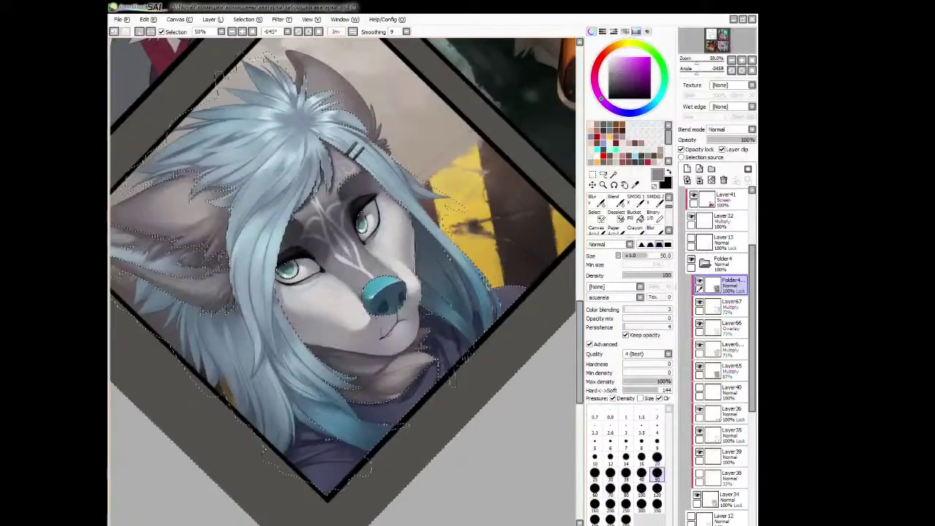
Paint fine light blue-grey strokes around the mouth and chin at brush size 9.
{"action": "key", "text": "Delete"}
{"action": "key", "text": "c"}
{"action": "key", "text": "x"}
{"action": "key", "text": "bracketleft"}
{"action": "key", "text": "End"}
{"action": "key", "text": "End"}
{"action": "key", "text": "End"}
{"action": "key", "text": "bracketright"}
{"action": "key", "text": "bracketright"}
{"action": "key", "text": "bracketright"}
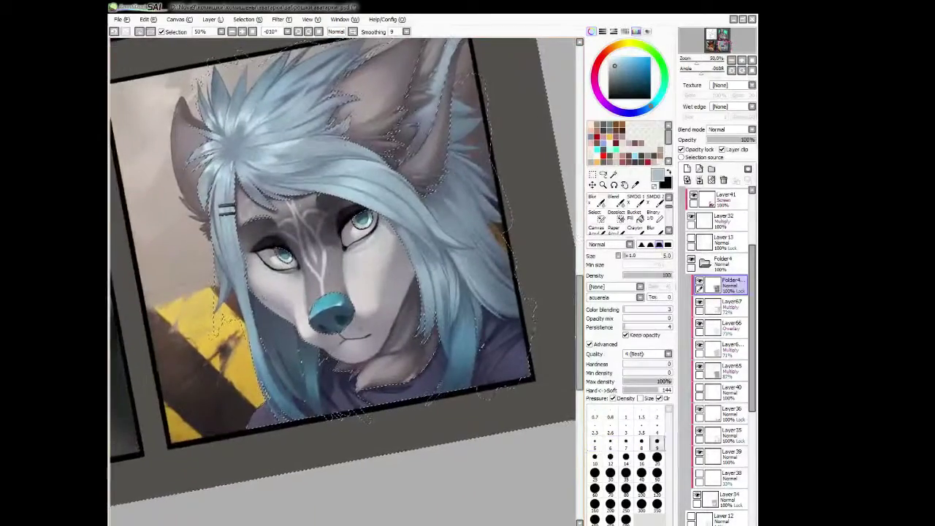
Model the lower face with mid grey at brush size 30 and light grey at size 50.
{"action": "key", "text": "x"}
{"action": "key", "text": "bracketleft"}
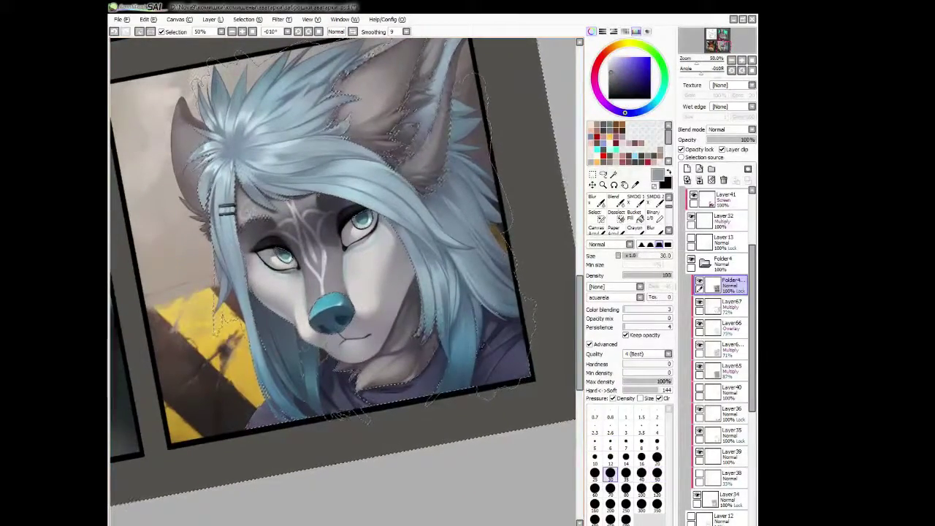
{"action": "key", "text": "x"}
{"action": "key", "text": "bracketright"}
{"action": "key", "text": "Delete"}
{"action": "key", "text": "Delete"}
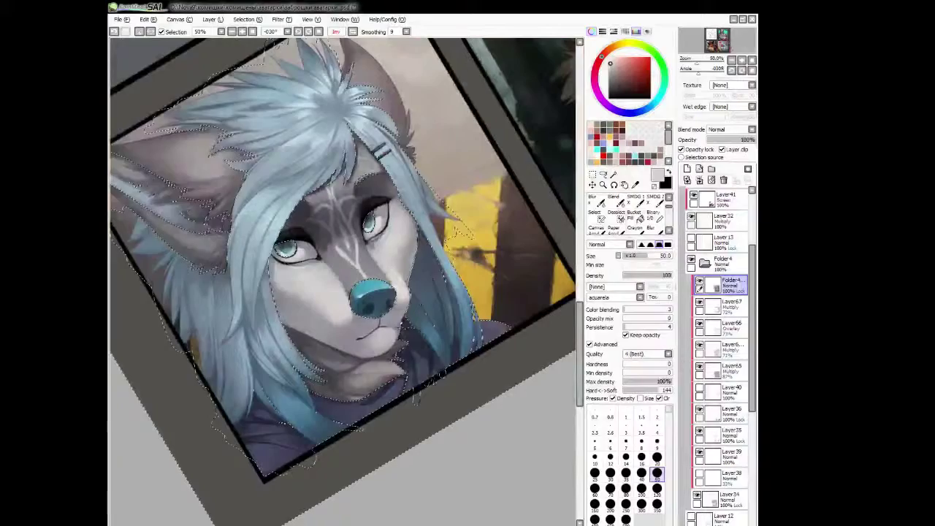
Soften the chin with the Blur brush at size 70, and resume painting with grey at size 30.
{"action": "key", "text": "x"}
{"action": "key", "text": "b"}
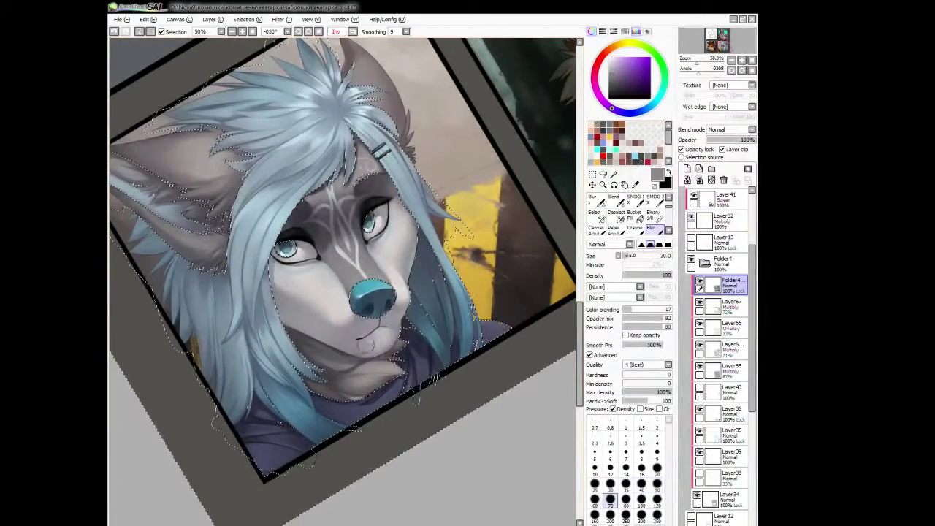
{"action": "key", "text": "End"}
{"action": "key", "text": "End"}
{"action": "key", "text": "End"}
{"action": "key", "text": "c"}
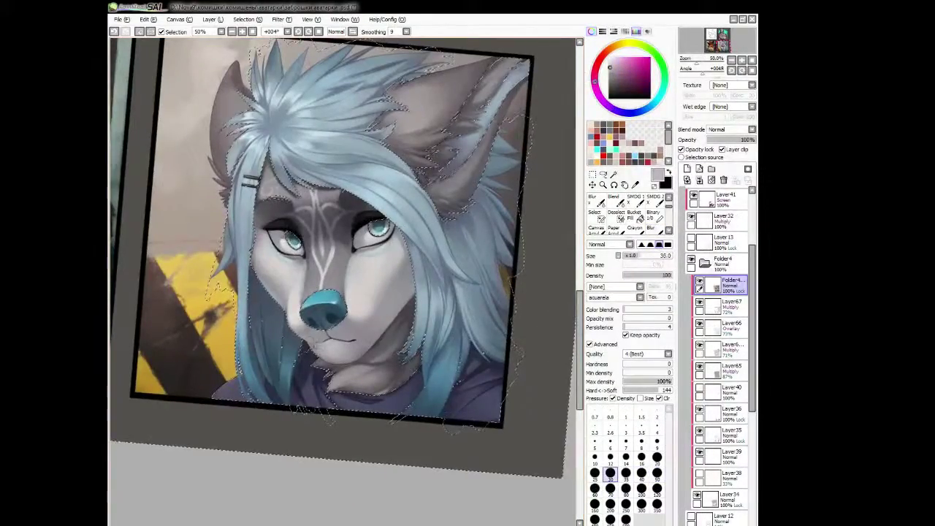
Add dark grey detail strokes around the mouth and jaw at brush sizes 10 and 12.
{"action": "key", "text": "bracketleft"}
{"action": "key", "text": "bracketleft"}
{"action": "key", "text": "h"}
{"action": "key", "text": "Delete"}
{"action": "key", "text": "Delete"}
{"action": "key", "text": "bracketleft"}
{"action": "key", "text": "bracketleft"}
{"action": "key", "text": "bracketleft"}
{"action": "key", "text": "bracketleft"}
{"action": "key", "text": "bracketleft"}
{"action": "key", "text": "bracketleft"}
{"action": "key", "text": "h"}
{"action": "key", "text": "Delete"}
{"action": "key", "text": "bracketright"}
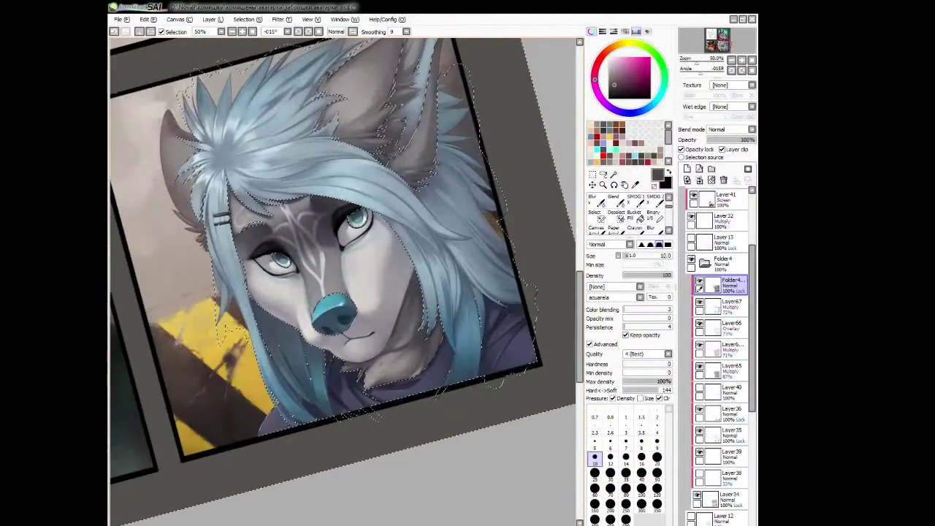
Deepen the dark grey fur shading under the chin at brush sizes 16 and 25.
{"action": "key", "text": "bracketright"}
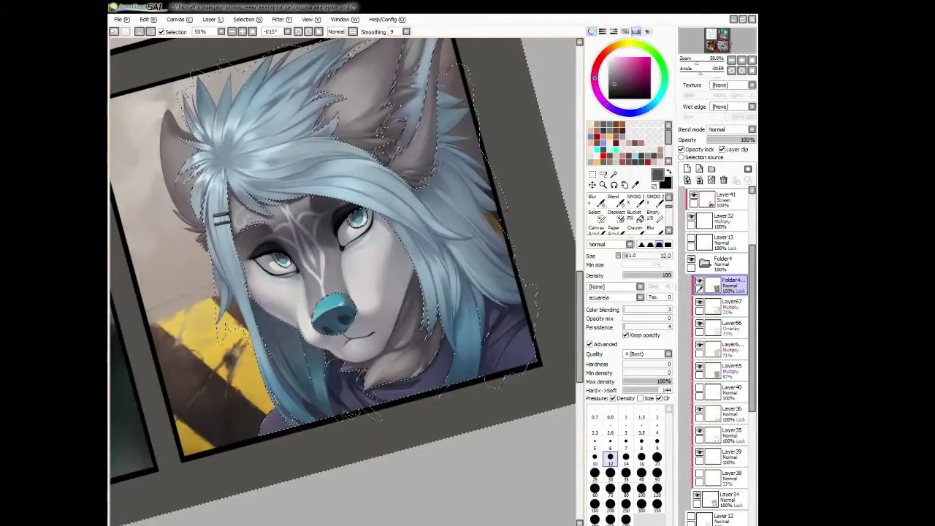
{"action": "key", "text": "Delete"}
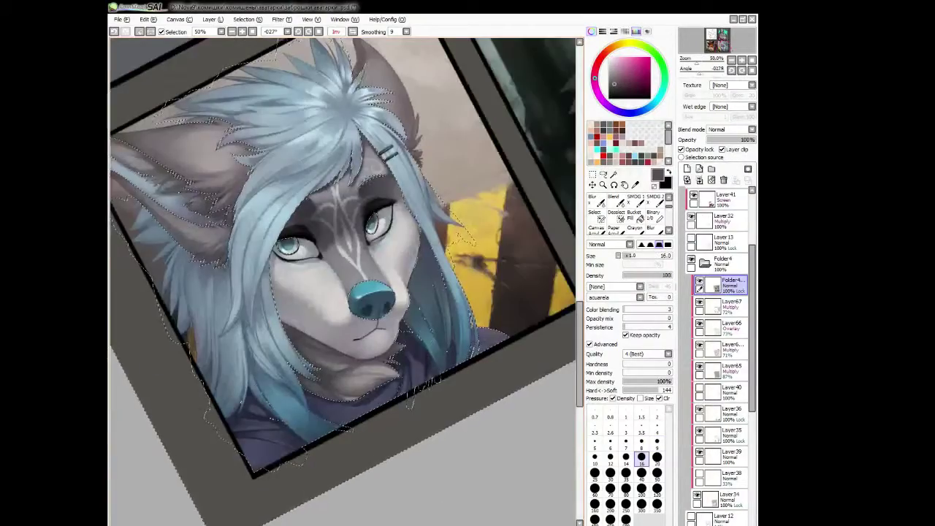
{"action": "key", "text": "bracketright"}
{"action": "key", "text": "bracketright"}
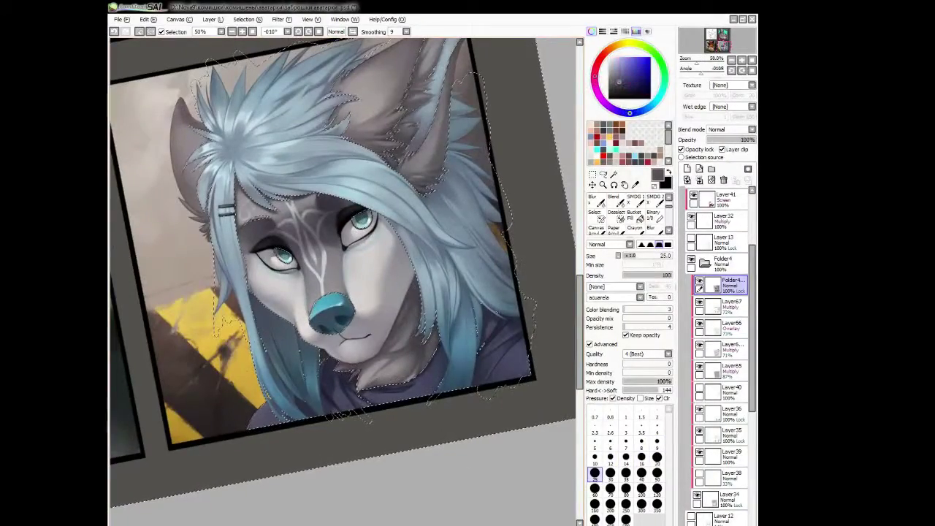
Darken the neck shadow beside the hair with dark grey at brush size 30.
{"action": "key", "text": "bracketright"}
{"action": "key", "text": "bracketright"}
{"action": "key", "text": "bracketright"}
{"action": "key", "text": "bracketright"}
{"action": "key", "text": "h"}
{"action": "key", "text": "bracketleft"}
{"action": "key", "text": "bracketleft"}
{"action": "key", "text": "bracketleft"}
{"action": "key", "text": "bracketleft"}
{"action": "key", "text": "bracketleft"}
{"action": "key", "text": "bracketleft"}
{"action": "key", "text": "bracketleft"}
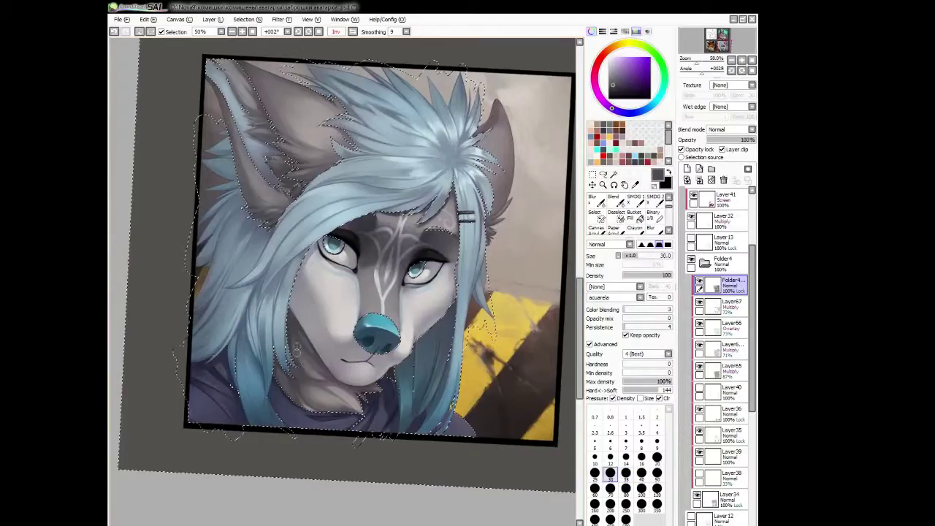
Refine the neck fur with mid grey at brush size 25 and dark grey at size 14.
{"action": "key", "text": "h"}
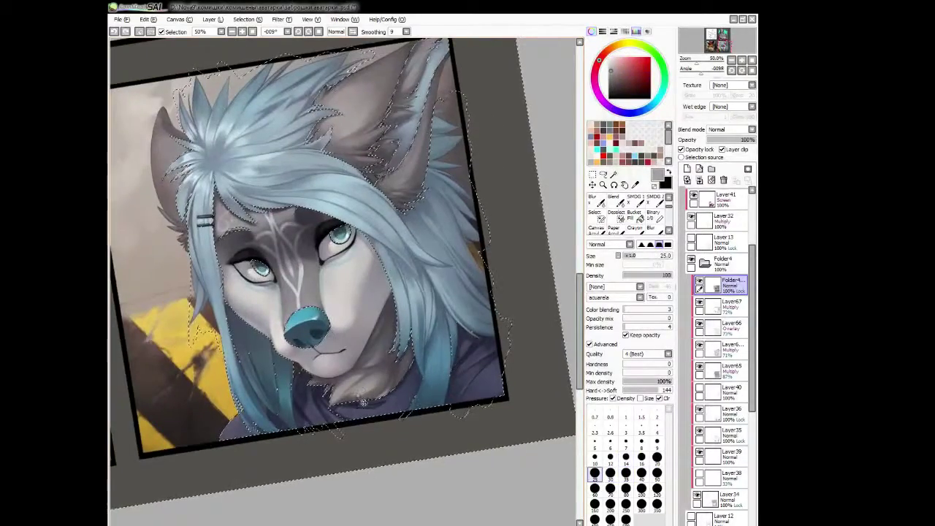
{"action": "key", "text": "h"}
{"action": "key", "text": "bracketright"}
{"action": "key", "text": "bracketright"}
{"action": "key", "text": "h"}
{"action": "key", "text": "bracketright"}
{"action": "key", "text": "h"}
{"action": "key", "text": "h"}
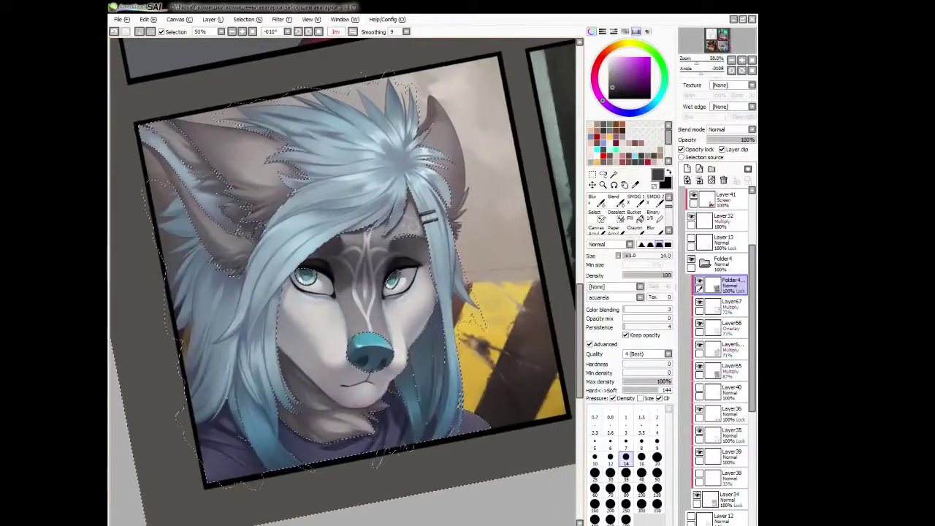
Deepen the wolf's fur shading with mid grey at brush sizes 25 and 40, and clear the selection.
{"action": "scroll", "coordinate": [423, 389], "scroll_direction": "up", "scroll_amount": 3}
{"action": "key", "text": "bracketleft"}
{"action": "key", "text": "bracketright"}
{"action": "key", "text": "bracketright"}
{"action": "key", "text": "bracketright"}
{"action": "key", "text": "bracketright"}
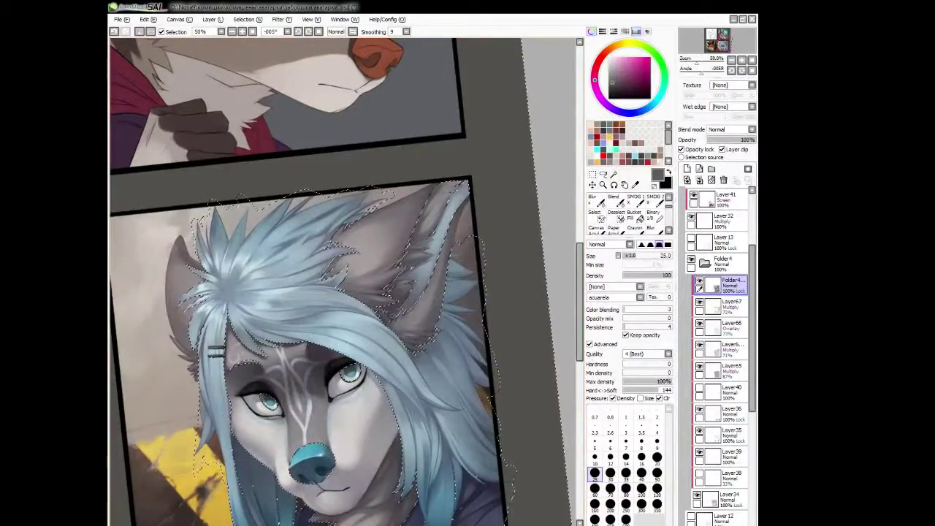
{"action": "scroll", "coordinate": [328, 292], "scroll_direction": "down", "scroll_amount": 1}
{"action": "left_click", "coordinate": [241, 32]}
{"action": "scroll", "coordinate": [343, 277], "scroll_direction": "up", "scroll_amount": 1}
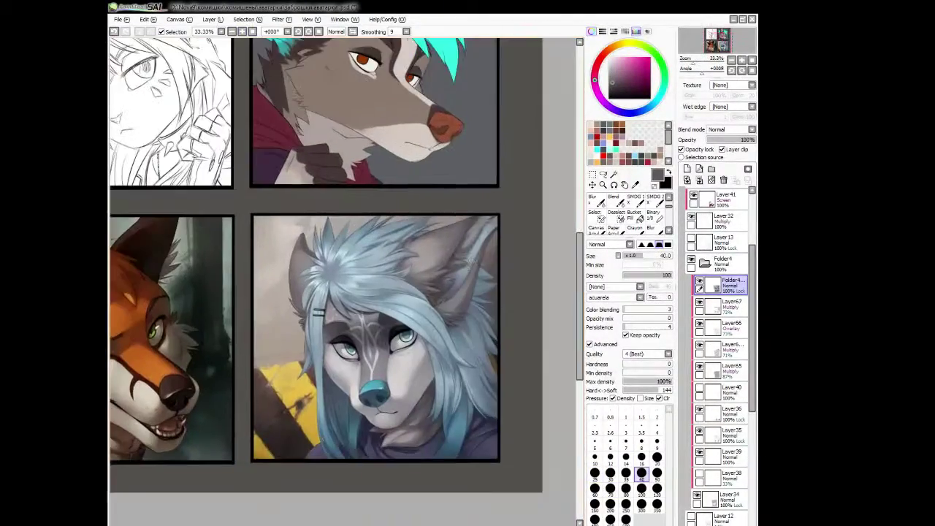
Try a filter adjustment on the merged fur layer in Folder4.
{"action": "left_click_drag", "start_coordinate": [500, 296], "coordinate": [502, 285]}
{"action": "key", "text": "bracketright"}
{"action": "key", "text": "bracketright"}
{"action": "key", "text": "bracketright"}
{"action": "key", "text": "bracketright"}
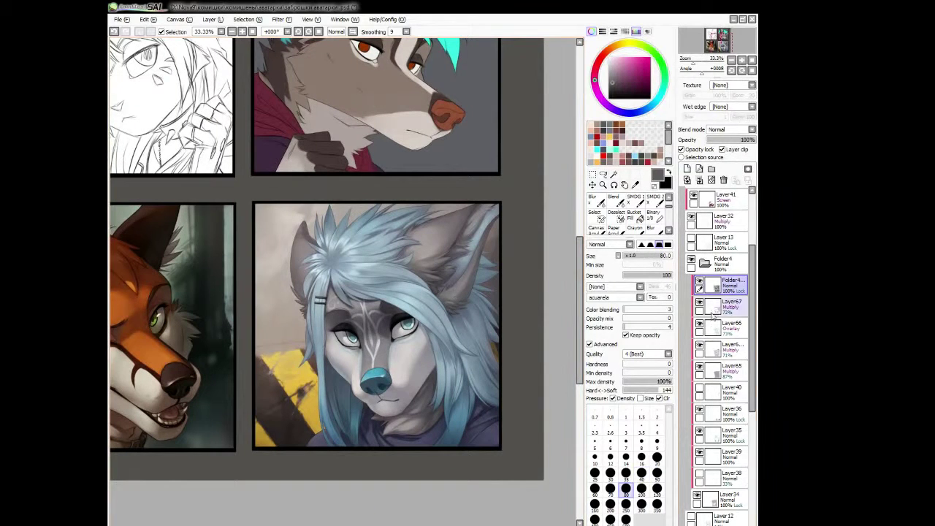
{"action": "left_click", "coordinate": [281, 20]}
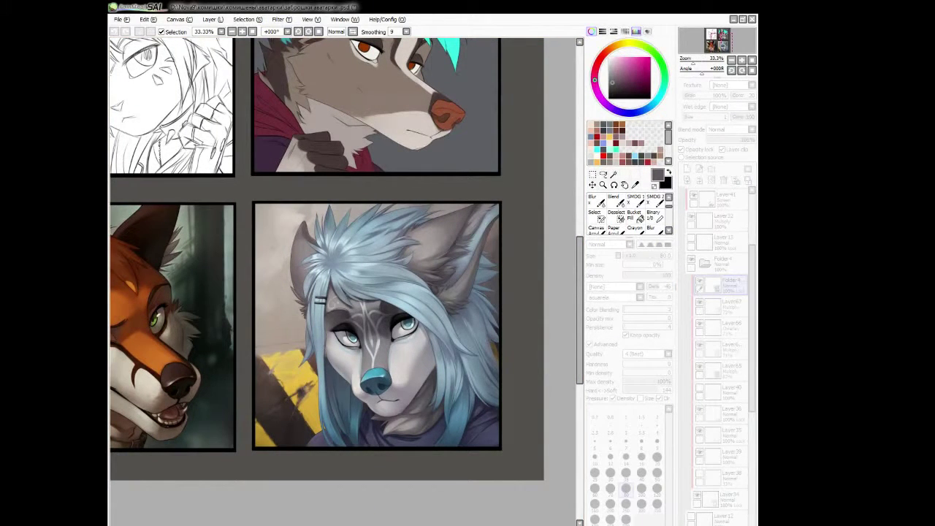
{"action": "key", "text": "Escape"}
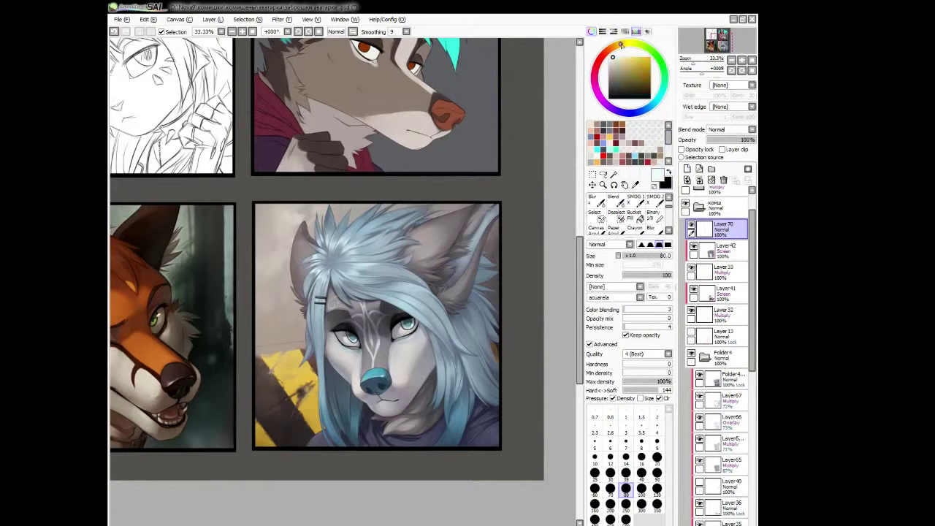
Paint small pale highlights on a new Normal layer above the portrait at brush size 9.
{"action": "left_click_drag", "start_coordinate": [504, 325], "coordinate": [499, 343]}
{"action": "key", "text": "bracketleft"}
{"action": "key", "text": "bracketleft"}
{"action": "key", "text": "bracketleft"}
{"action": "key", "text": "bracketleft"}
{"action": "key", "text": "bracketleft"}
{"action": "key", "text": "bracketleft"}
{"action": "key", "text": "bracketleft"}
{"action": "key", "text": "bracketleft"}
{"action": "key", "text": "bracketleft"}
{"action": "key", "text": "bracketleft"}
{"action": "key", "text": "bracketleft"}
{"action": "key", "text": "bracketleft"}
{"action": "key", "text": "bracketleft"}
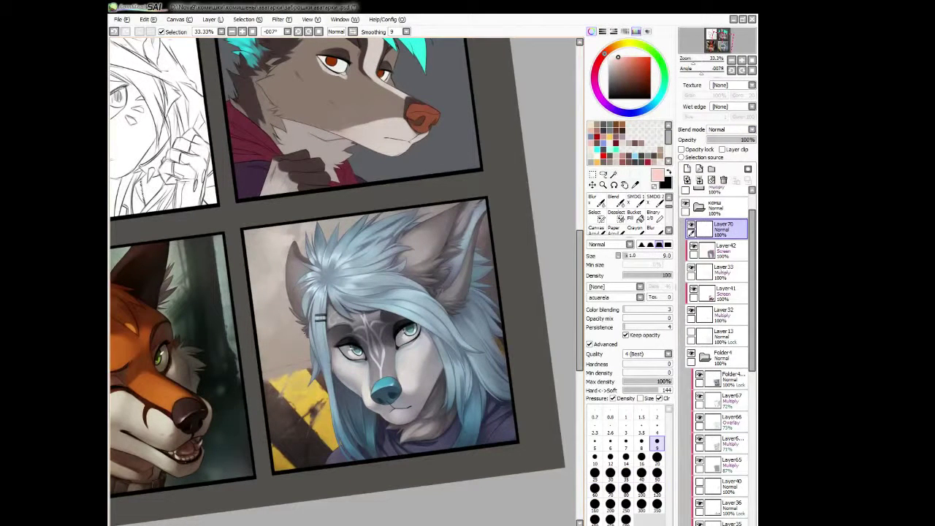
Add a new layer in Addition mode and paint warm peach and orange light accents at brush sizes 9 and 12.
{"action": "key", "text": "ctrl+shift+n"}
{"action": "key", "text": "bracketright"}
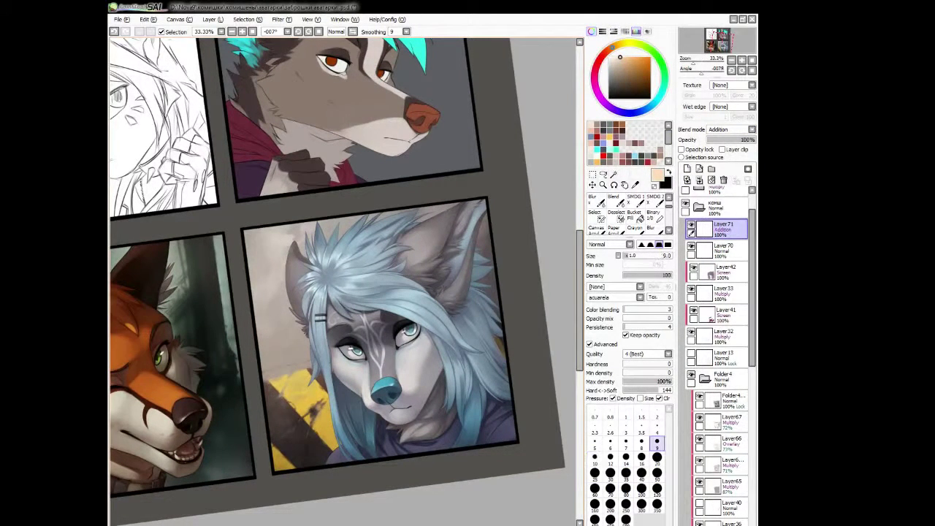
{"action": "key", "text": "bracketright"}
{"action": "key", "text": "bracketright"}
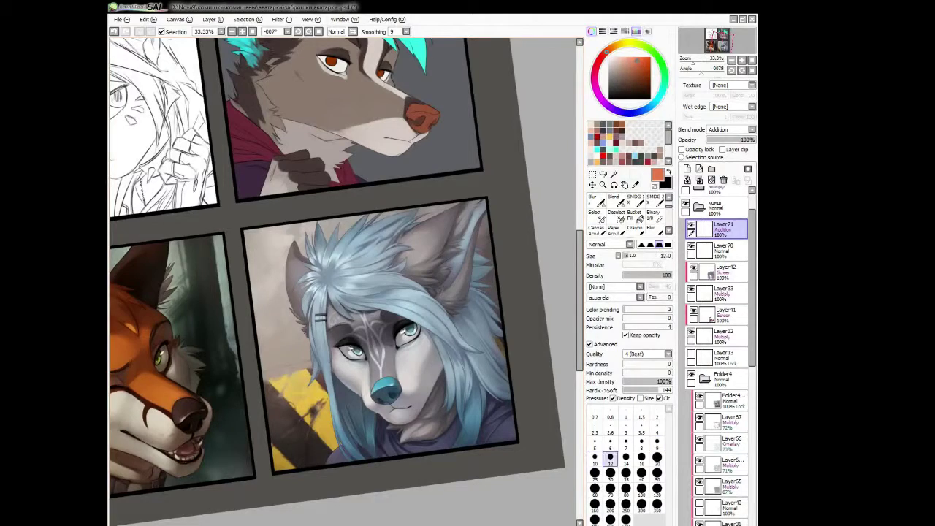
{"action": "key", "text": "h"}
{"action": "key", "text": "h"}
{"action": "key", "text": "bracketright"}
{"action": "key", "text": "bracketright"}
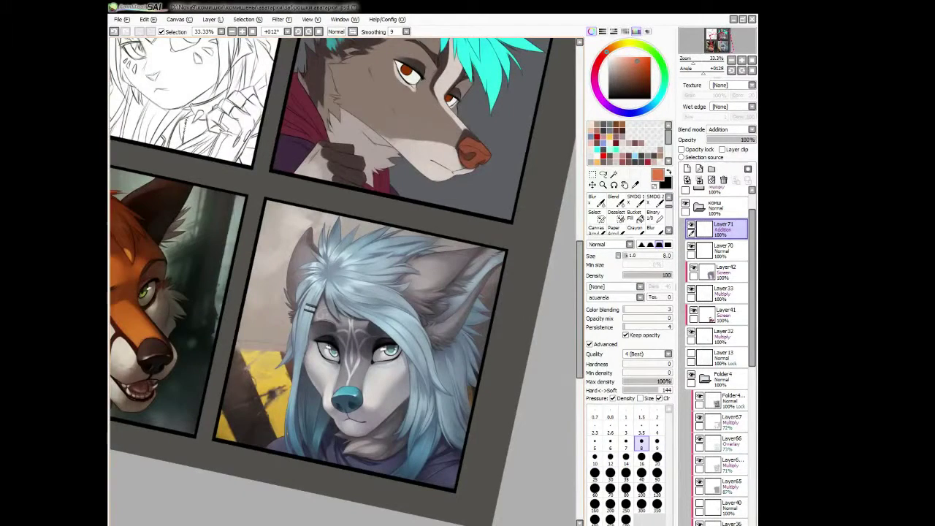
Refine the orange light accents on the Addition layer at brush sizes 8 and 9.
{"action": "key", "text": "h"}
{"action": "key", "text": "bracketleft"}
{"action": "key", "text": "bracketleft"}
{"action": "mouse_move", "coordinate": [361, 405]}
{"action": "left_mouse_down"}
{"action": "mouse_move", "coordinate": [436, 345]}
{"action": "mouse_move", "coordinate": [460, 446]}
{"action": "left_mouse_up"}
{"action": "key", "text": "h"}
{"action": "key", "text": "bracketright"}
{"action": "key", "text": "bracketright"}
{"action": "key", "text": "bracketright"}
Add a clipped Multiply layer at the top of Folder4, select the hair and shade it with muted pink at brush size 350.
{"action": "scroll", "coordinate": [734, 298], "scroll_direction": "down", "scroll_amount": 5}
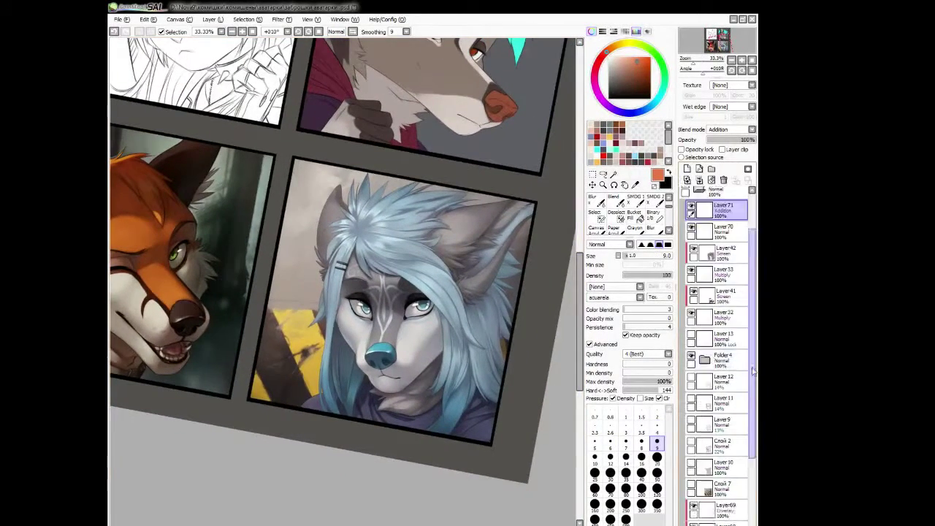
{"action": "key", "text": "Home"}
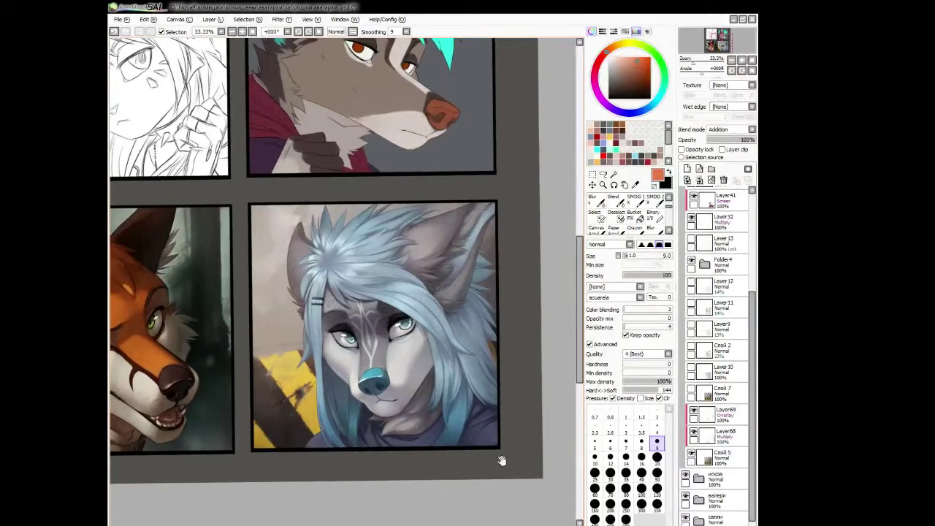
{"action": "left_click", "coordinate": [705, 264]}
{"action": "key", "text": "bracketright"}
{"action": "key", "text": "bracketright"}
{"action": "key", "text": "bracketright"}
{"action": "key", "text": "bracketright"}
{"action": "key", "text": "bracketright"}
{"action": "key", "text": "bracketright"}
{"action": "key", "text": "bracketright"}
{"action": "key", "text": "bracketright"}
{"action": "key", "text": "bracketright"}
{"action": "key", "text": "bracketright"}
{"action": "key", "text": "bracketright"}
{"action": "key", "text": "bracketright"}
{"action": "key", "text": "bracketright"}
{"action": "key", "text": "bracketright"}
{"action": "key", "text": "bracketright"}
{"action": "key", "text": "bracketright"}
{"action": "key", "text": "bracketright"}
{"action": "key", "text": "bracketright"}
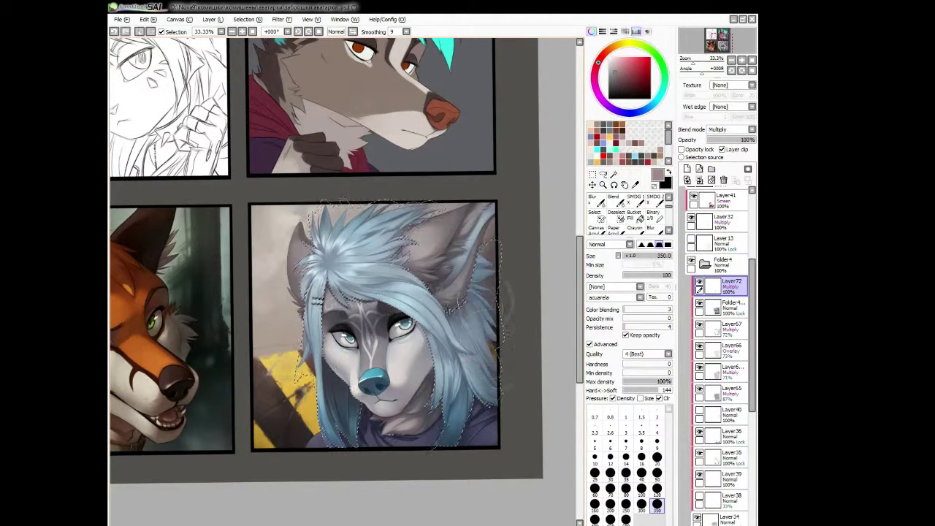
Shade the outer and lower hair with greyish blue on the Multiply layer at brush sizes 450 and 350.
{"action": "left_click", "coordinate": [645, 111]}
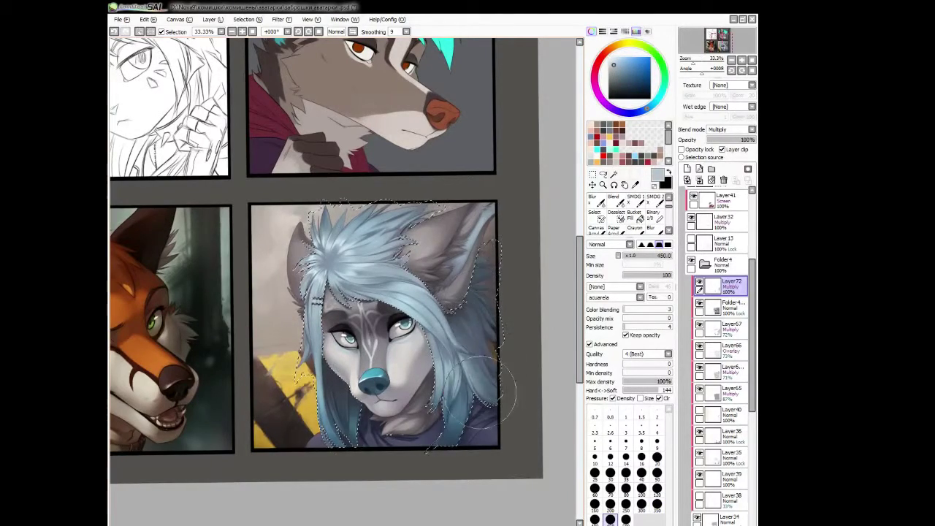
{"action": "key", "text": "h"}
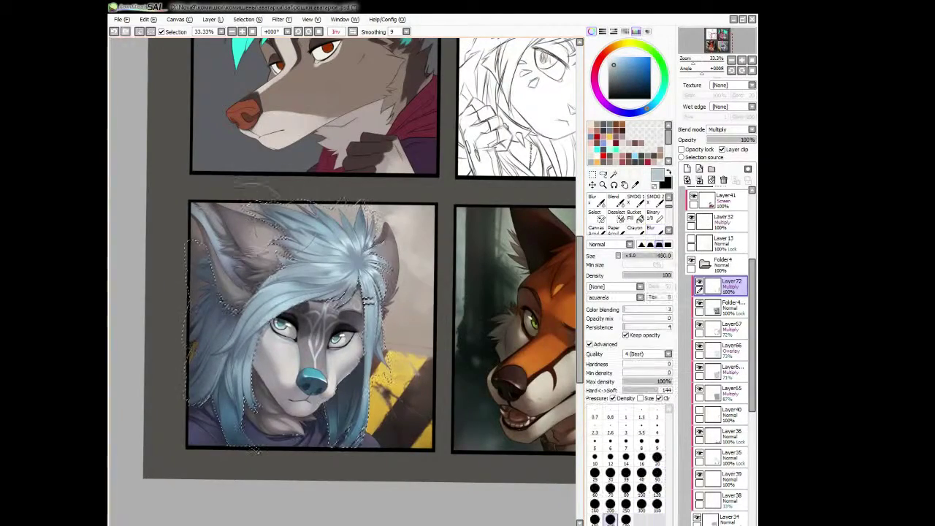
{"action": "key", "text": "h"}
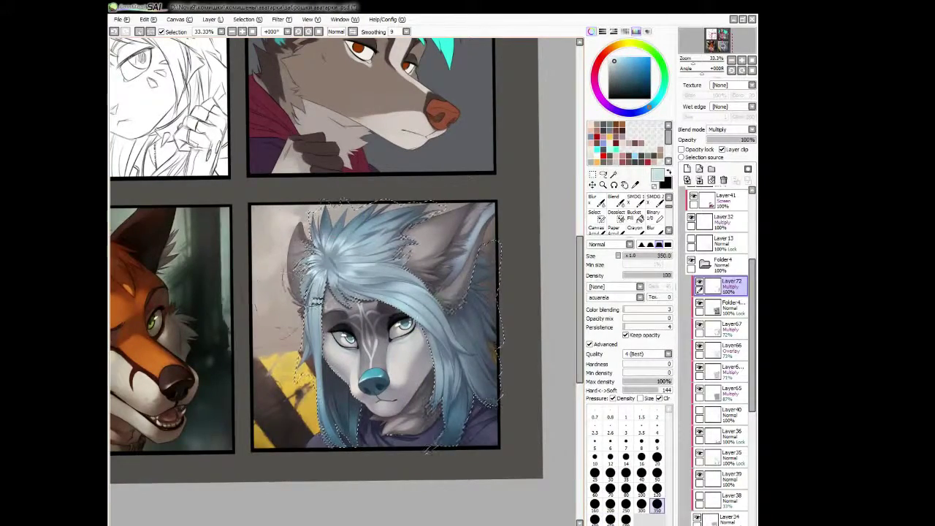
{"action": "key", "text": "h"}
{"action": "key", "text": "h"}
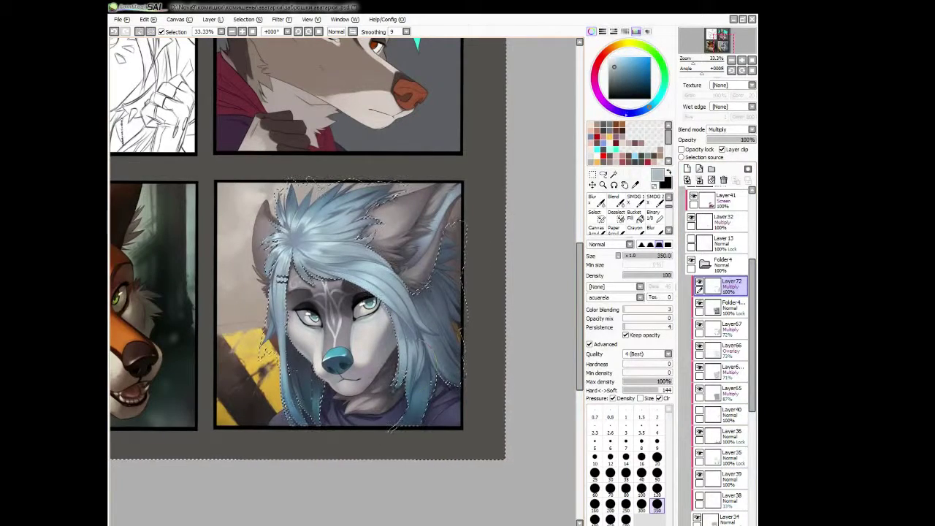
Invert the hair selection, shade the face with muted pink at brush sizes 120 and 160, and soften it with Blur at size 250.
{"action": "key", "text": "bracketleft"}
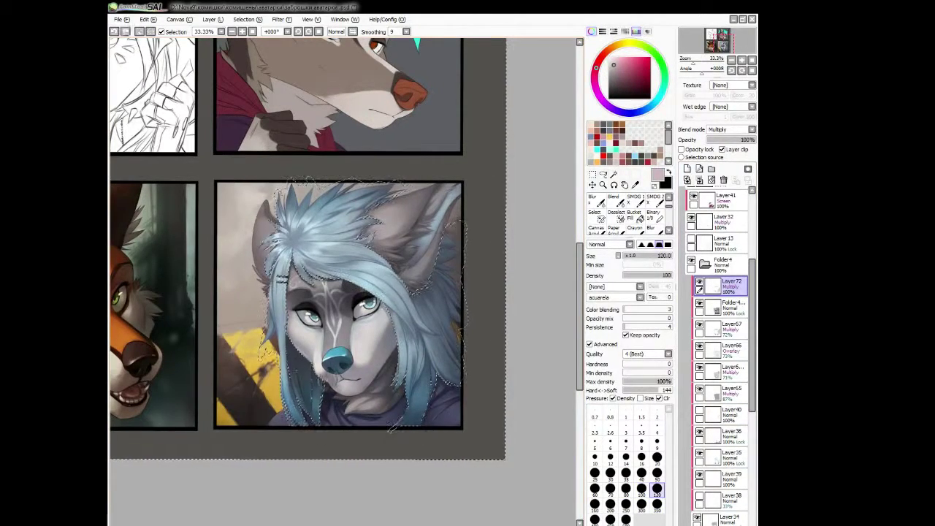
{"action": "key", "text": "b"}
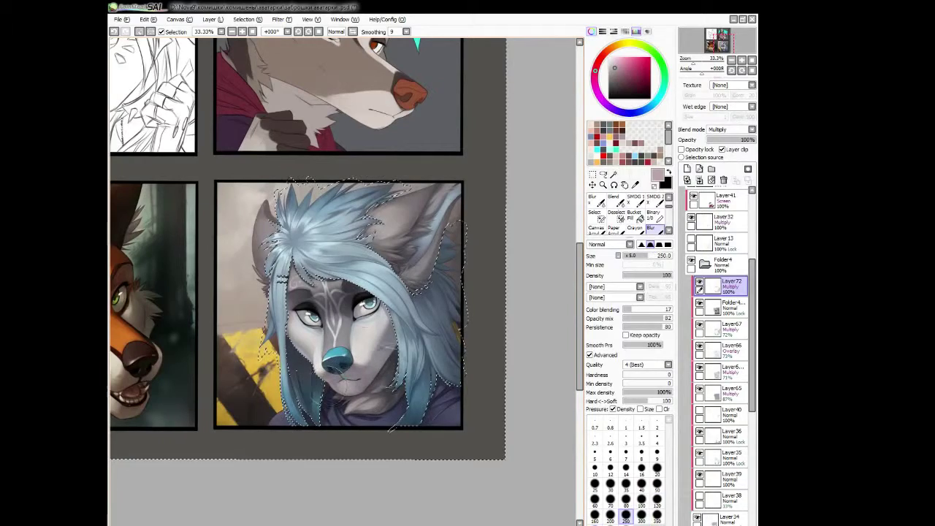
{"action": "key", "text": "e"}
{"action": "key", "text": "n"}
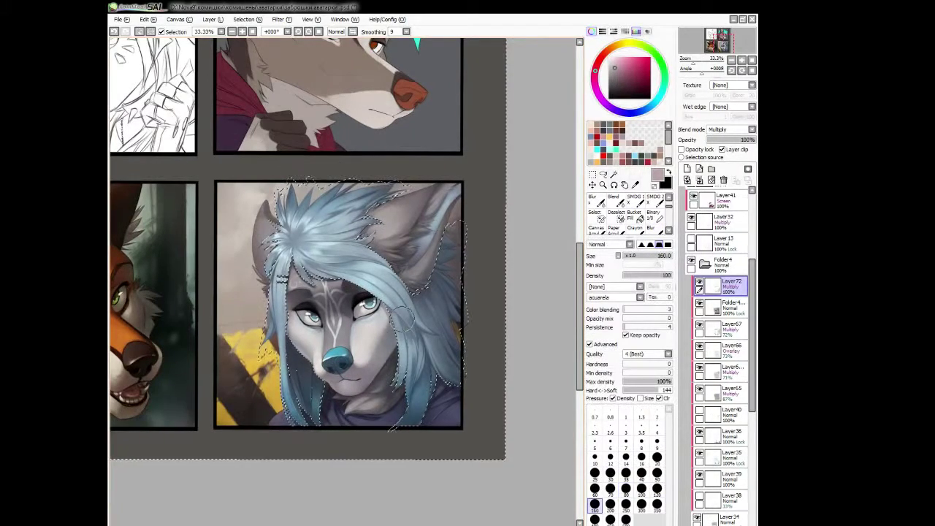
Shade the large ear and its fur with greyish blue at brush sizes 300 and 500, and clear the selection.
{"action": "key", "text": "h"}
{"action": "key", "text": "bracketright"}
{"action": "left_click", "coordinate": [454, 279], "text": "alt"}
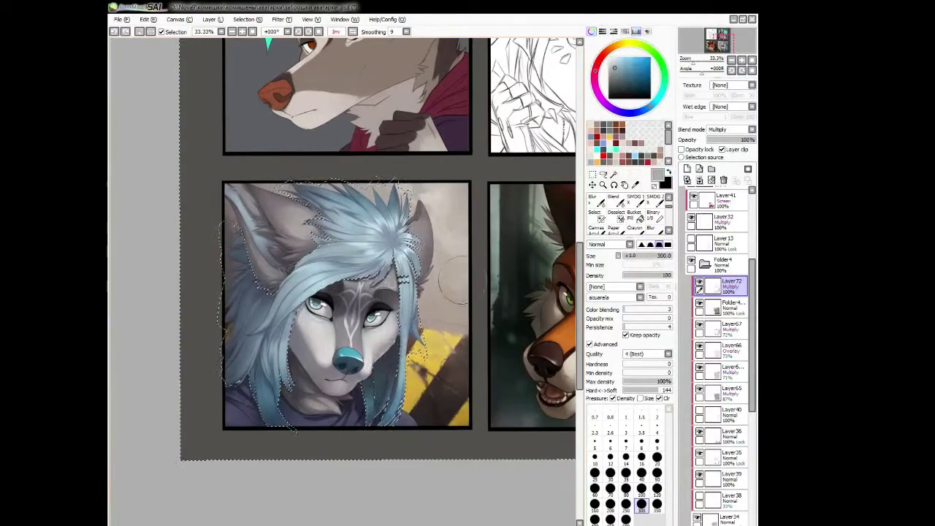
{"action": "key", "text": "h"}
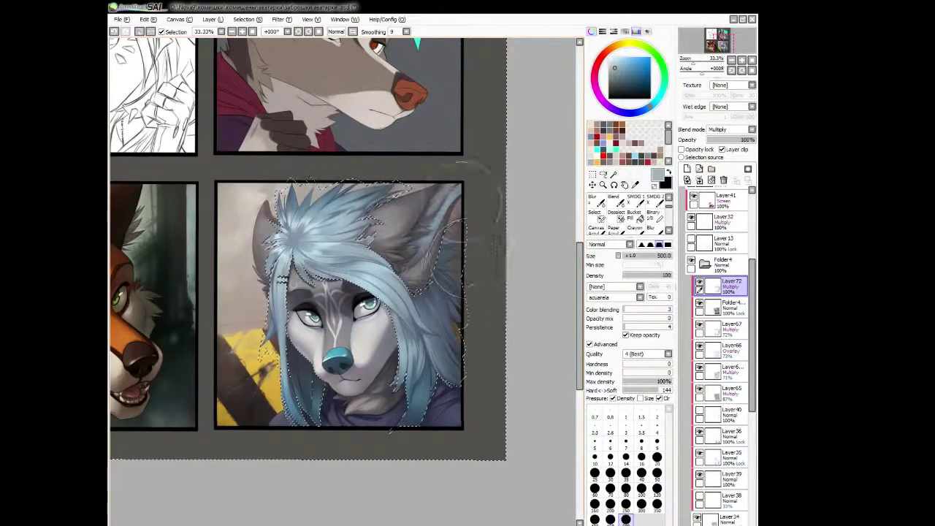
{"action": "key", "text": "ctrl+d"}
Touch up the portrait's Multiply shading with greyish blue at brush size 70.
{"action": "key", "text": "h"}
{"action": "key", "text": "bracketleft"}
{"action": "key", "text": "bracketleft"}
{"action": "key", "text": "bracketleft"}
{"action": "key", "text": "bracketleft"}
{"action": "key", "text": "bracketleft"}
{"action": "key", "text": "bracketleft"}
{"action": "key", "text": "bracketleft"}
{"action": "key", "text": "bracketleft"}
{"action": "key", "text": "bracketleft"}
{"action": "key", "text": "bracketleft"}
{"action": "key", "text": "h"}
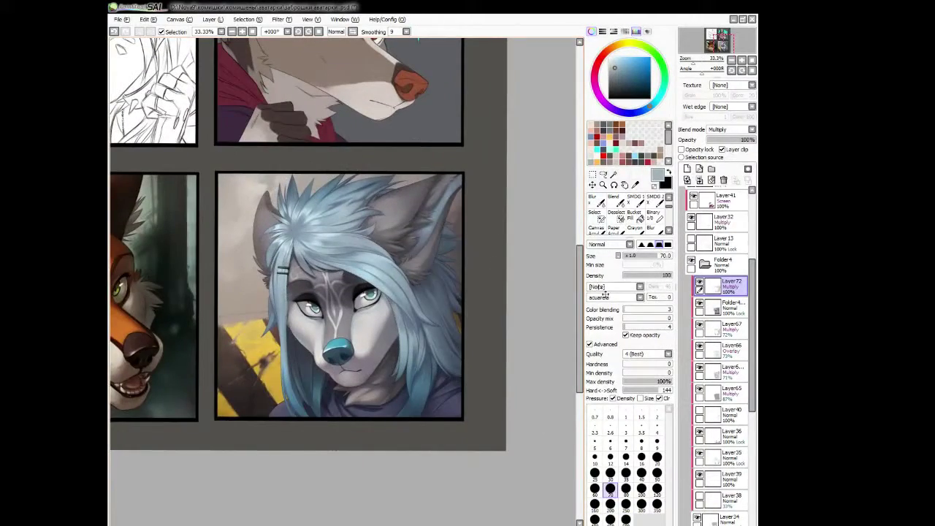
Toggle Layer68 to compare the background shading and retouch it on that Multiply layer.
{"action": "scroll", "coordinate": [719, 366], "scroll_direction": "down", "scroll_amount": 5}
{"action": "left_click", "coordinate": [725, 488]}
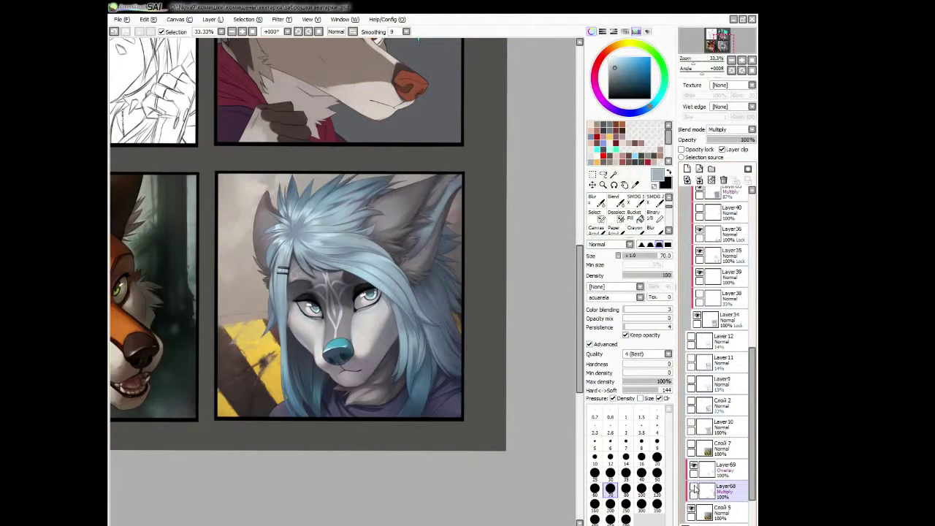
{"action": "key", "text": "e"}
{"action": "key", "text": "bracketleft"}
{"action": "key", "text": "bracketleft"}
{"action": "key", "text": "bracketleft"}
{"action": "left_click", "coordinate": [635, 223]}
Brighten the background on the Overlay layer with pale peach at brush sizes 200 and 450.
{"action": "left_click", "coordinate": [725, 468]}
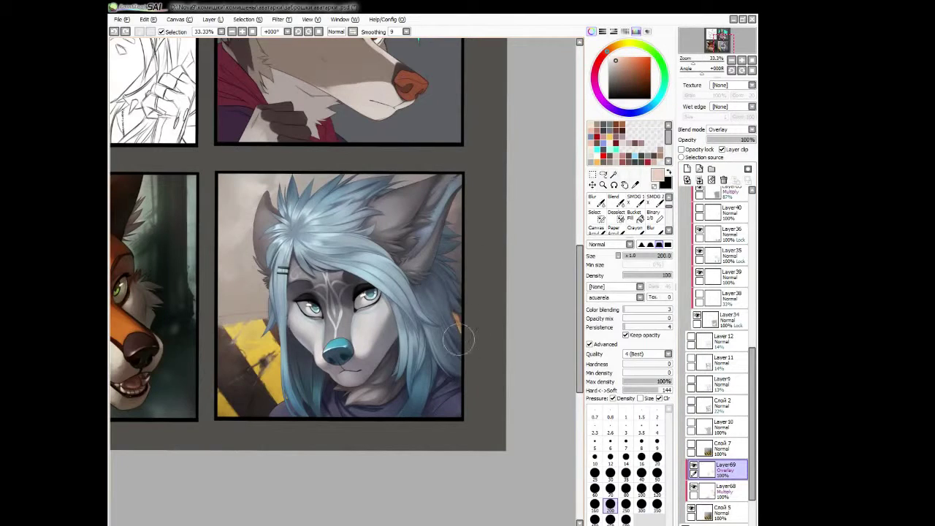
{"action": "key", "text": "bracketright"}
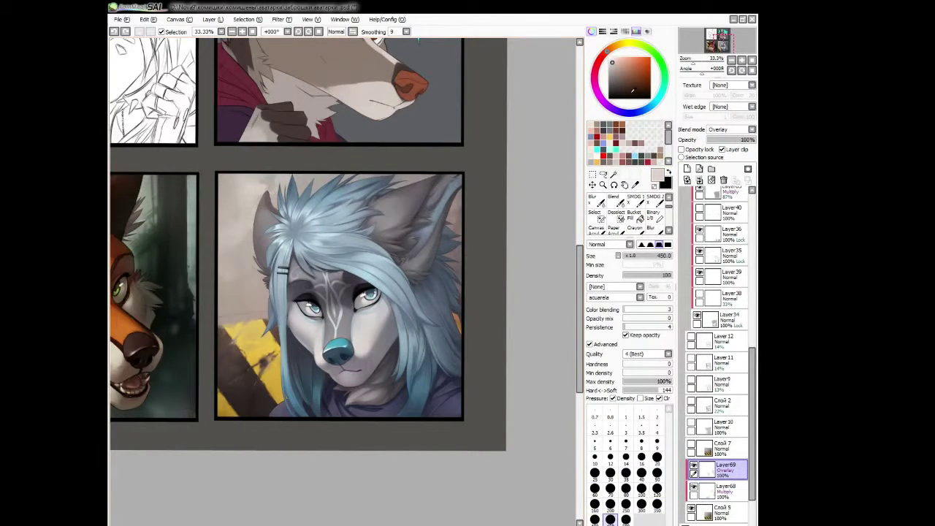
{"action": "key", "text": "h"}
Soften small areas of the background's Overlay light with the Blur tool at size 70.
{"action": "key", "text": "b"}
{"action": "key", "text": "bracketleft"}
{"action": "key", "text": "bracketleft"}
{"action": "key", "text": "bracketleft"}
{"action": "key", "text": "bracketleft"}
{"action": "key", "text": "bracketleft"}
{"action": "key", "text": "bracketleft"}
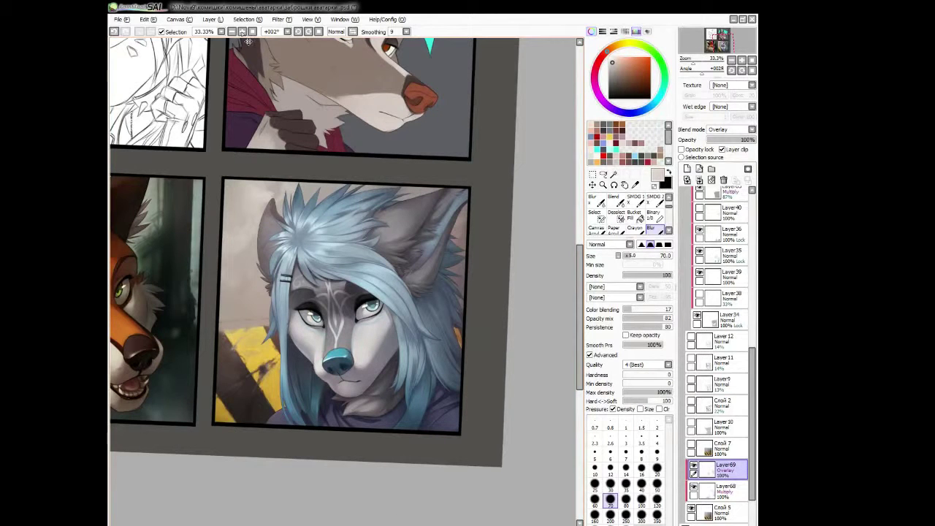
Smooth the background's Overlay light beside the yellow stripes with the Blur tool at size 500.
{"action": "scroll", "coordinate": [435, 333], "scroll_direction": "up", "scroll_amount": 1}
{"action": "left_click", "coordinate": [318, 32]}
{"action": "key", "text": "bracketleft"}
{"action": "key", "text": "bracketleft"}
{"action": "key", "text": "bracketleft"}
{"action": "key", "text": "bracketleft"}
{"action": "key", "text": "bracketleft"}
{"action": "key", "text": "bracketleft"}
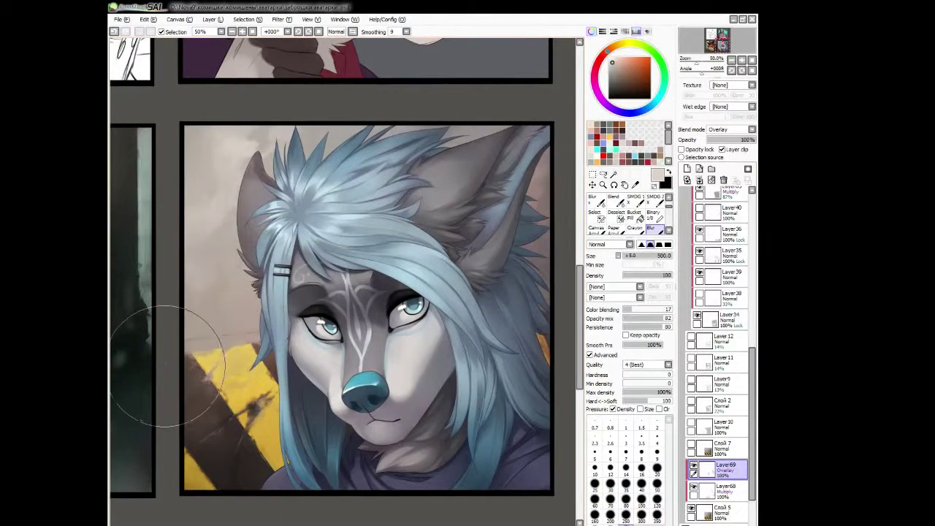